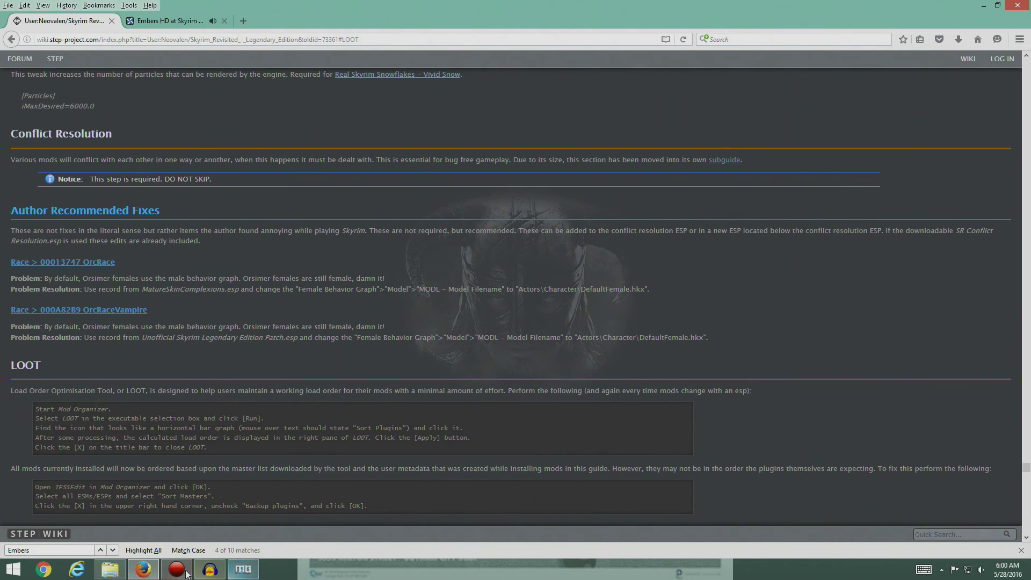
Switch to Mod Organizer and check which masters the SR Conflict Resolution.esp plugin is missing.
left_click(243, 569)
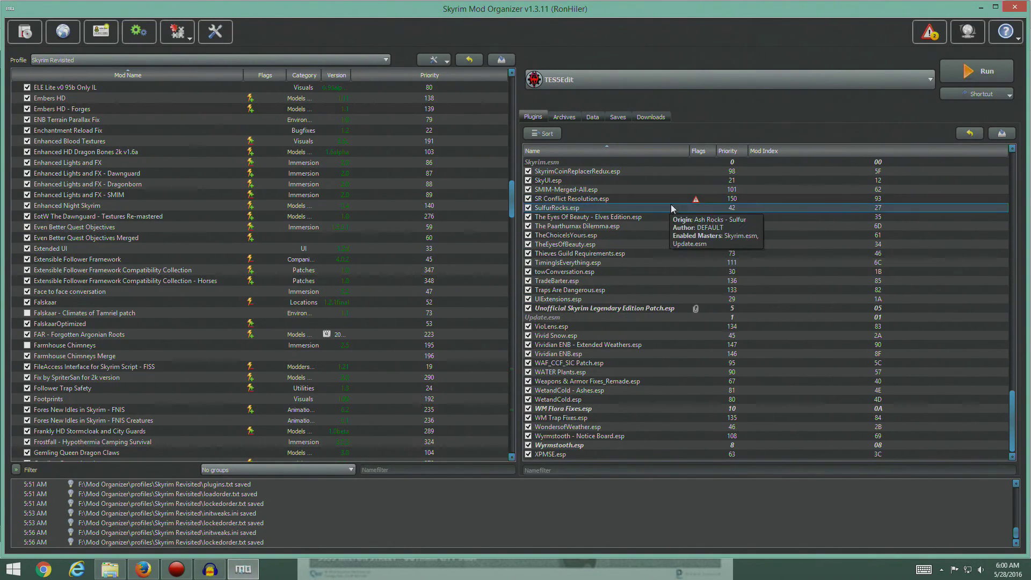
mouse_move(697, 203)
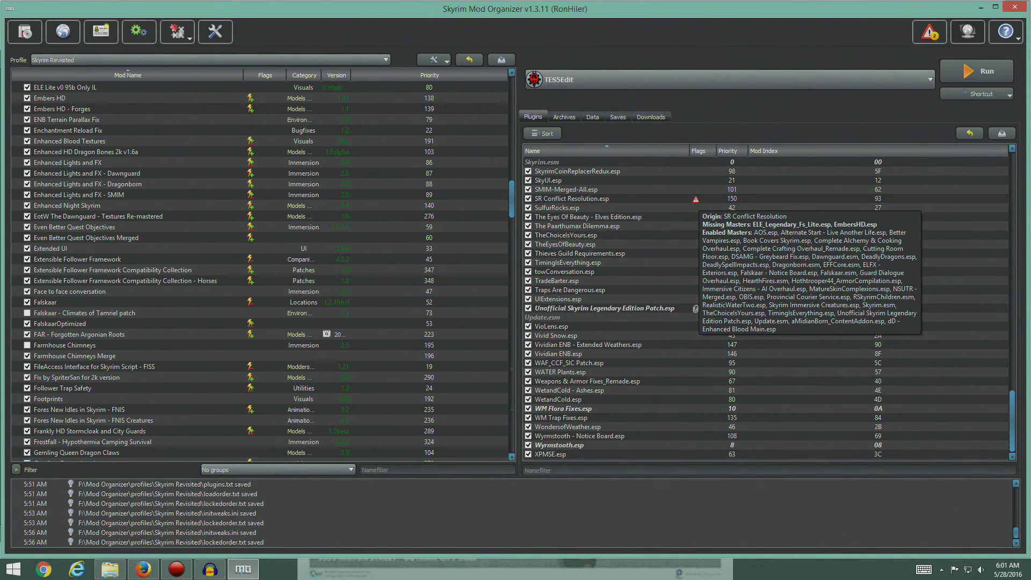
Switch to Firefox, open the current Skyrim Revisited: Legendary Edition guide in a new tab, and close the Embers HD tab.
left_click(144, 570)
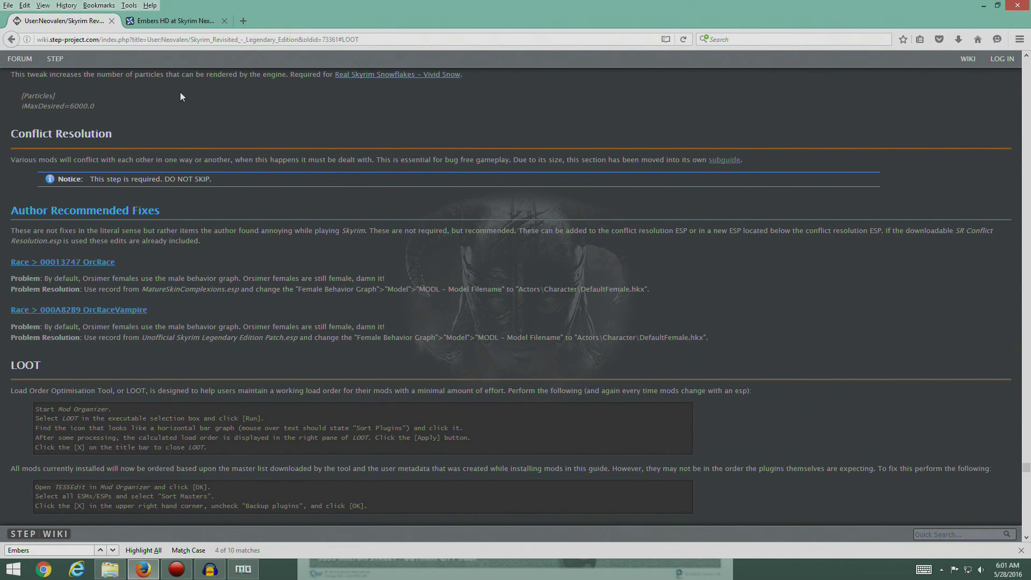
left_click(244, 20)
left_click(224, 20)
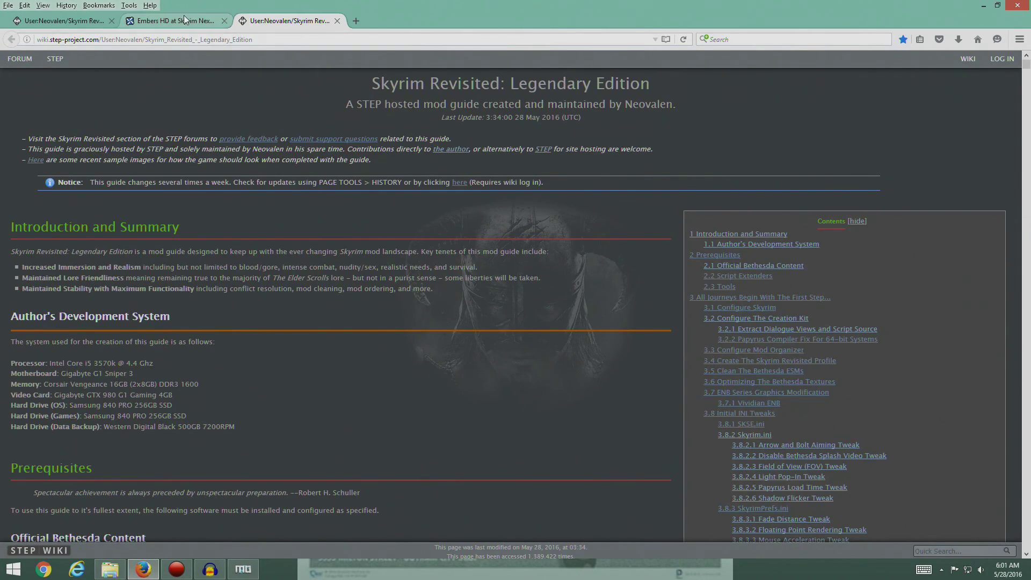
scroll(848, 424, "down", 15)
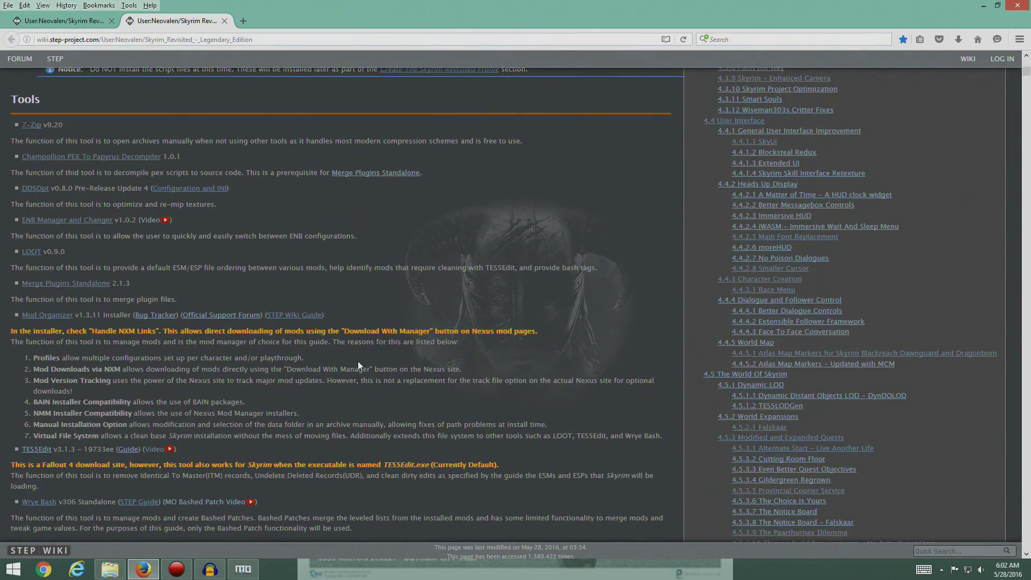
scroll(357, 361, "up", 6)
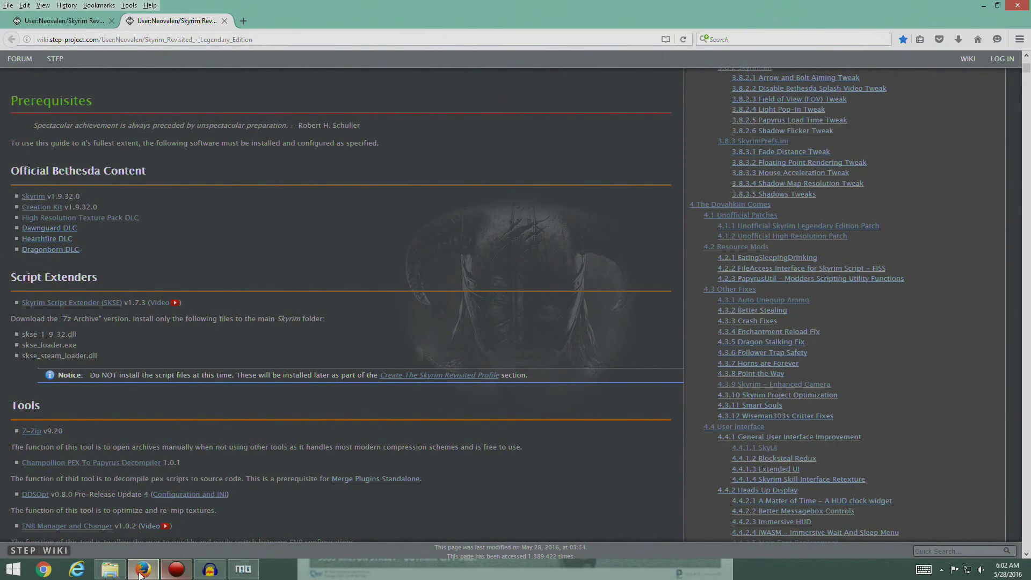
Recheck the missing masters in Mod Organizer, and search the Firefox guide for "ELE_" up to the Enhanced Lighting For ENB merge.
left_click(141, 570)
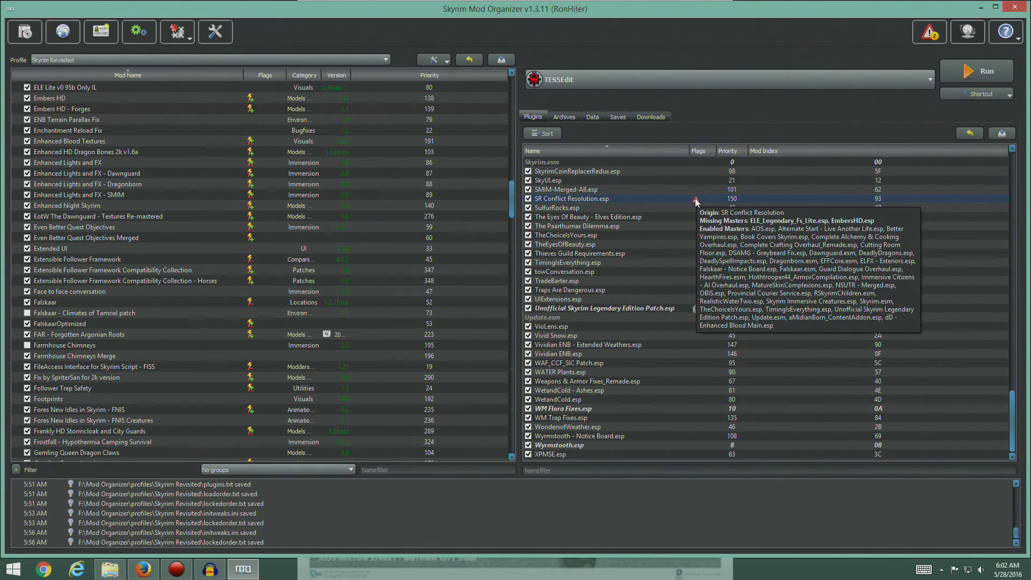
left_click(142, 569)
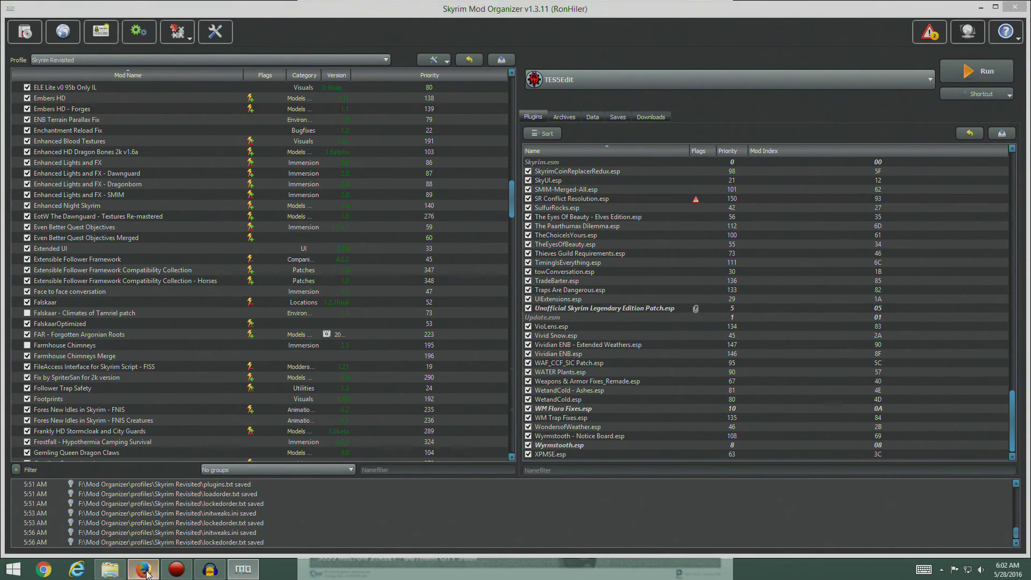
key("ctrl+f")
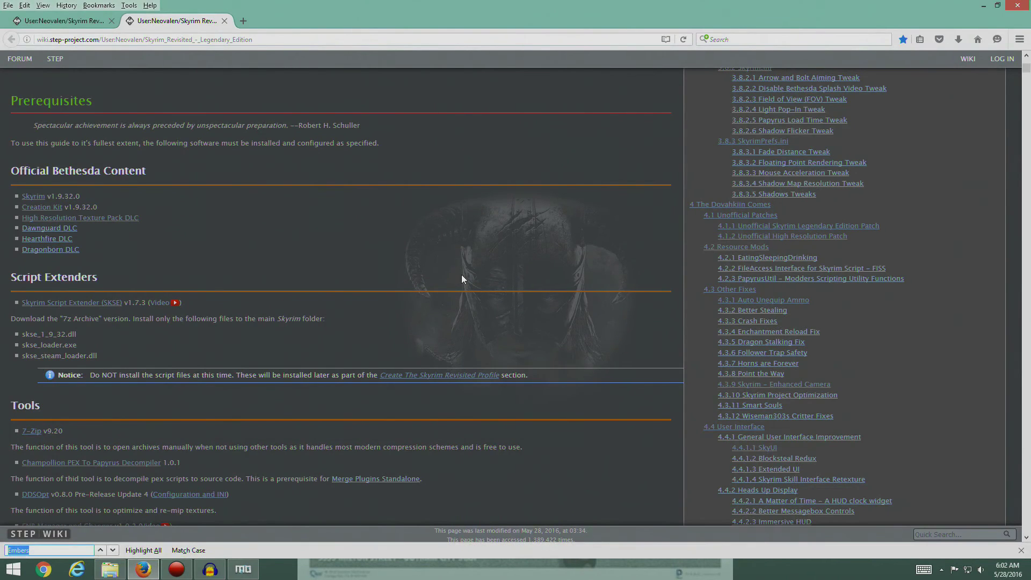
type("ELE_")
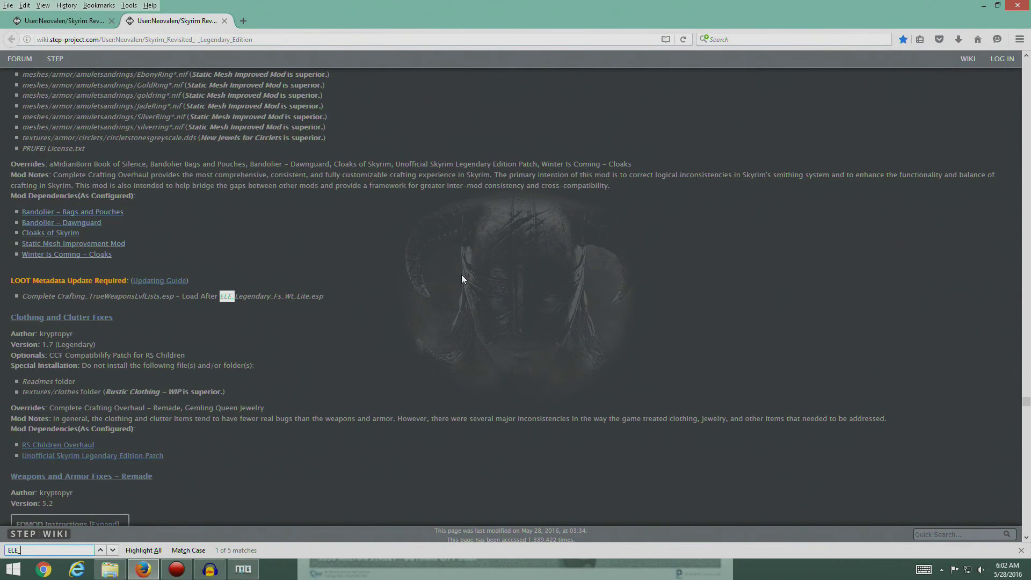
left_click(112, 551)
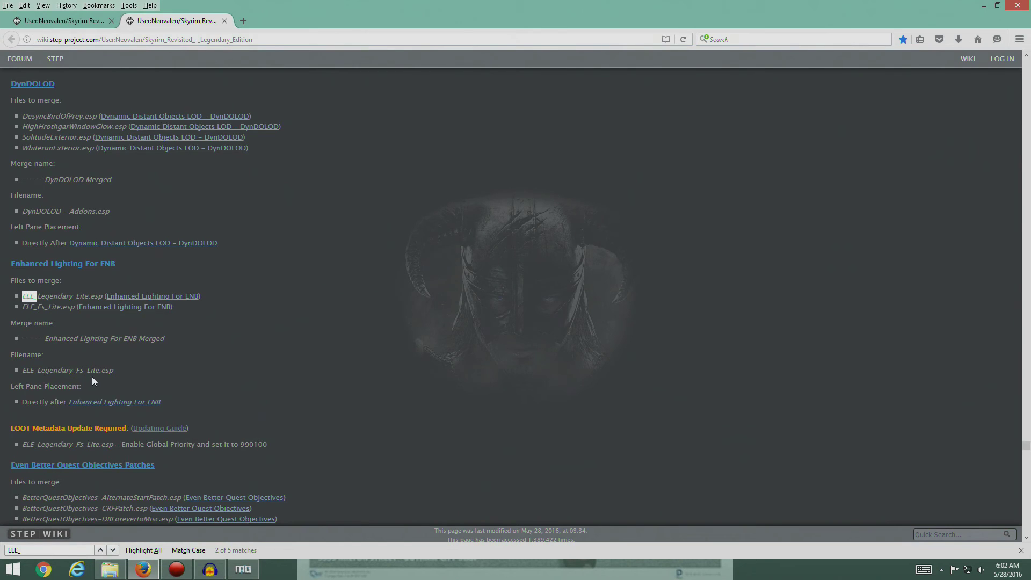
Switch to Mod Organizer and inspect the file tree of the ELE Lite v0 95b Only IL mod.
left_click(143, 574)
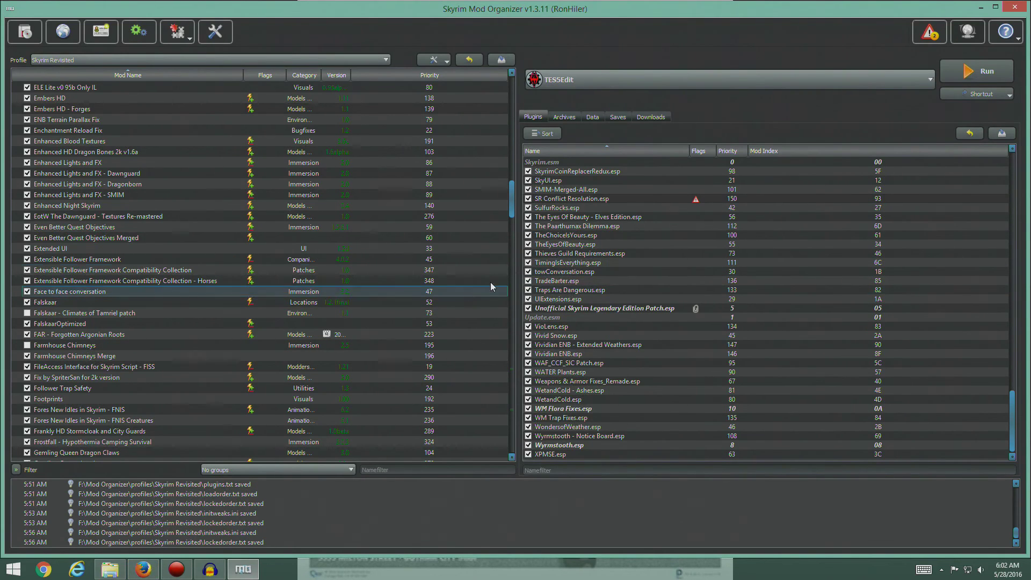
left_click_drag(511, 210, 512, 188)
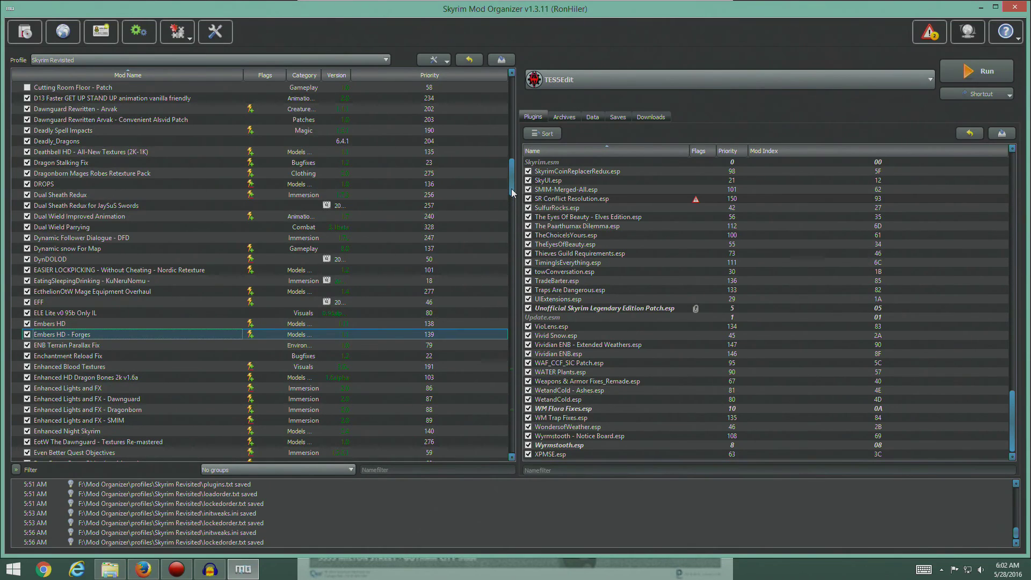
right_click(80, 313)
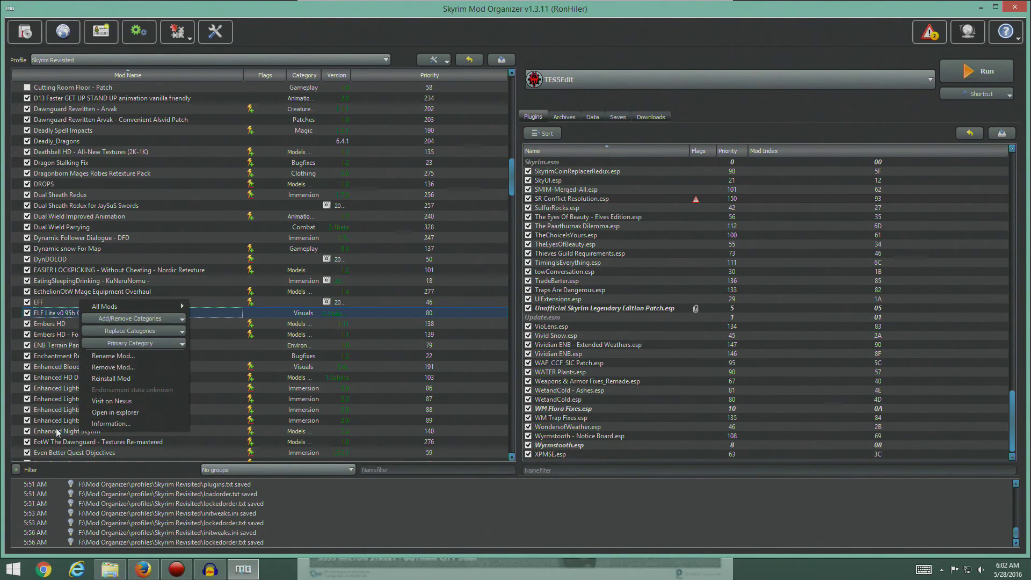
left_click(110, 424)
left_click(649, 159)
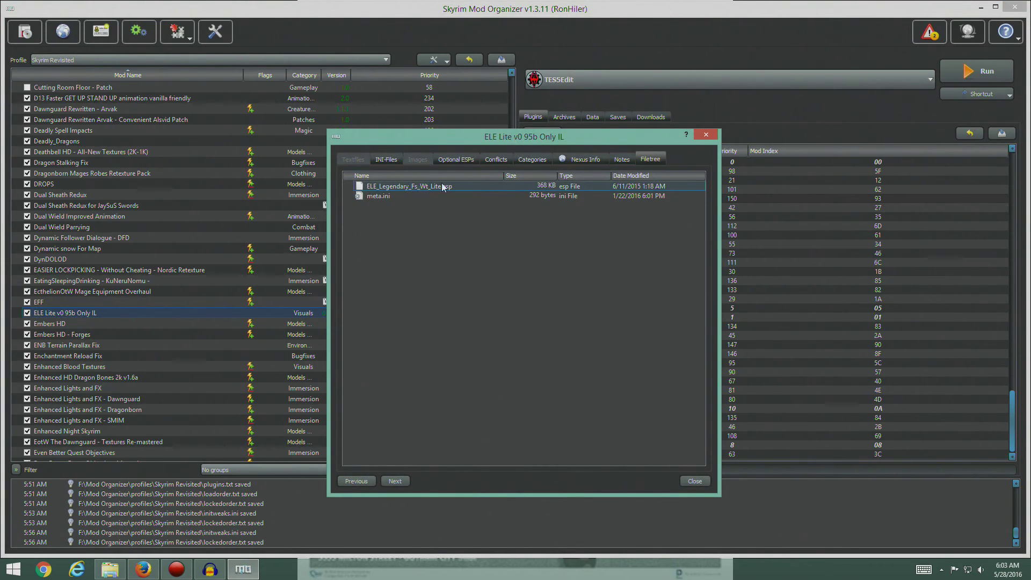
left_click_drag(530, 140, 282, 121)
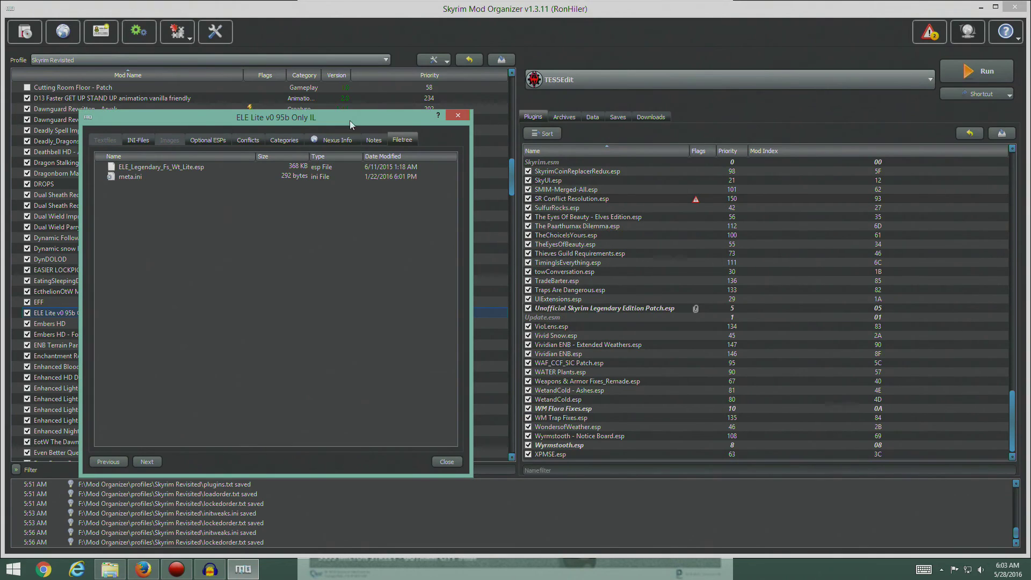
left_click(457, 116)
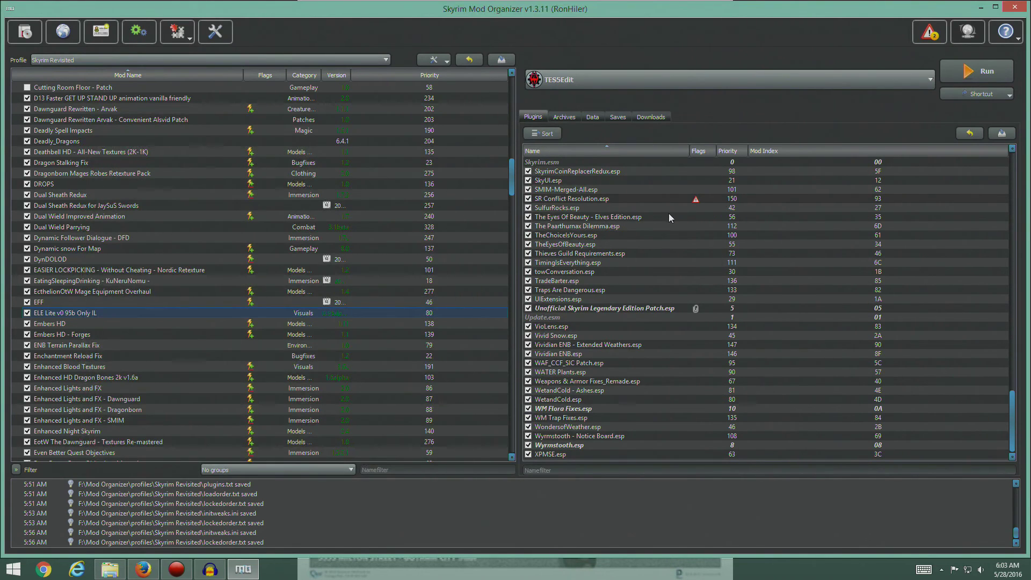
Find ELE_Legendary_Fs_Wt_Lite.esp in the plugin list and examine its origin, description and enabled masters.
left_click(694, 198)
scroll(1014, 413, "up", 1)
left_click_drag(1014, 413, 991, 242)
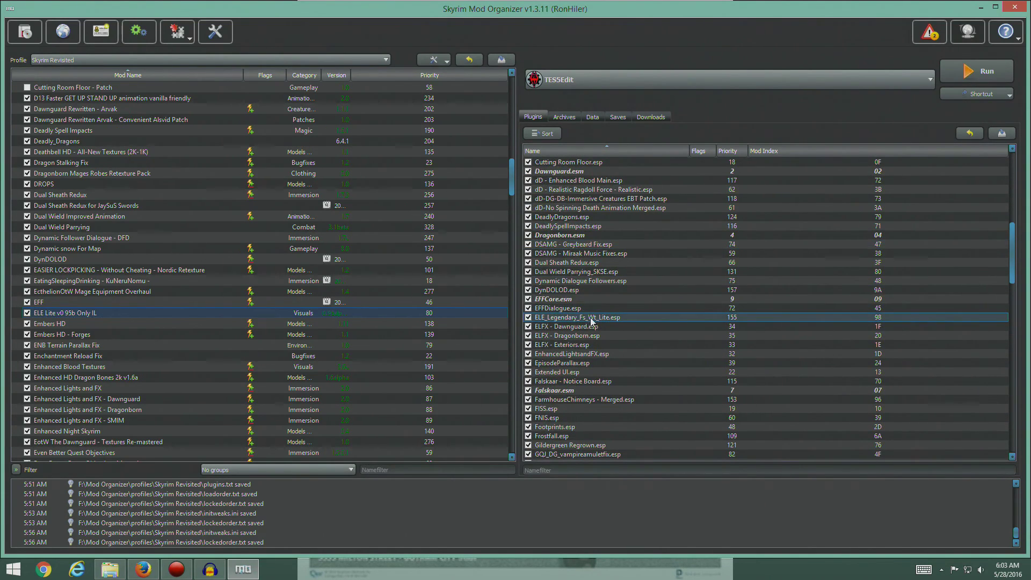
mouse_move(591, 321)
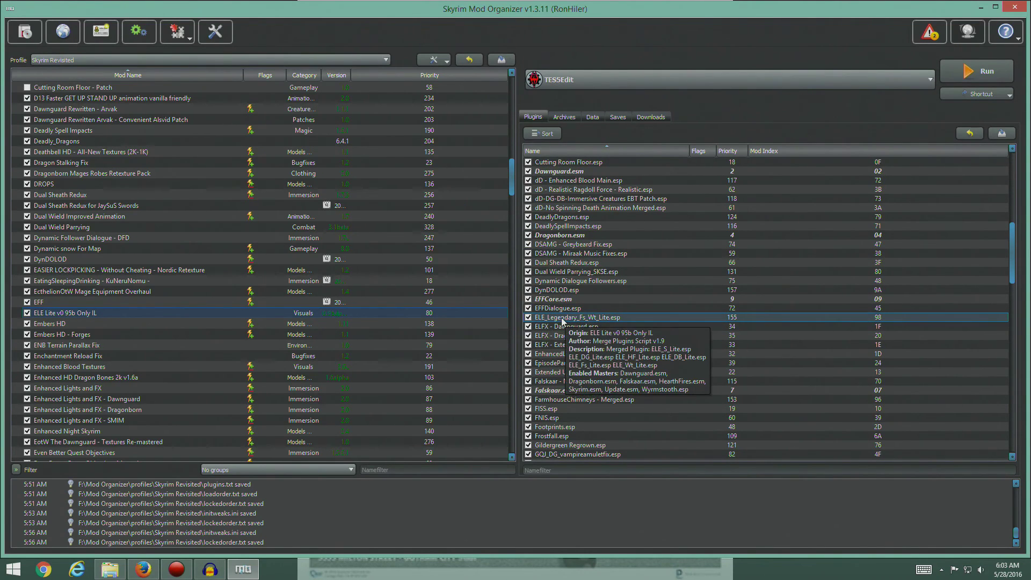
mouse_move(574, 336)
left_click(570, 318)
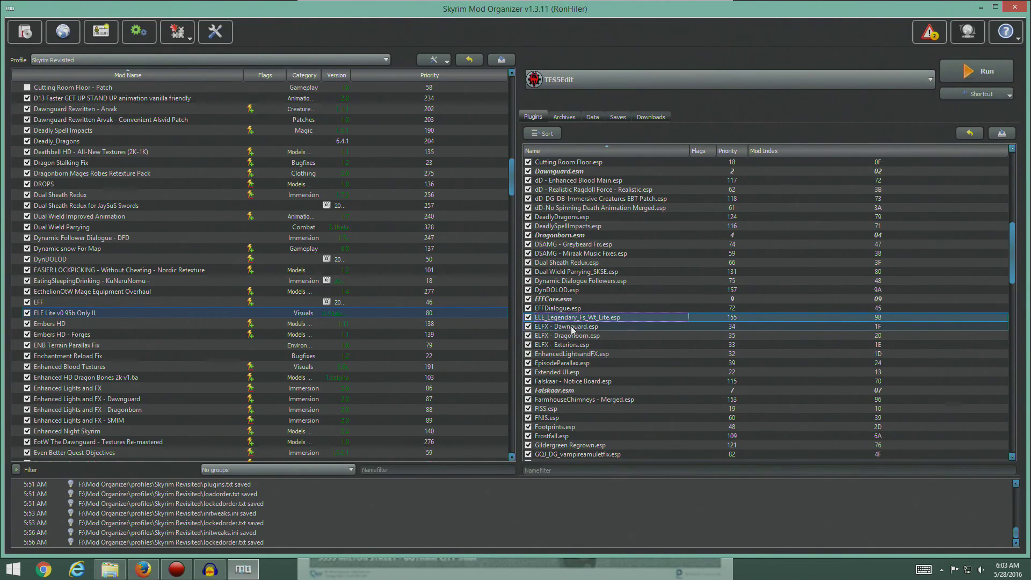
mouse_move(632, 318)
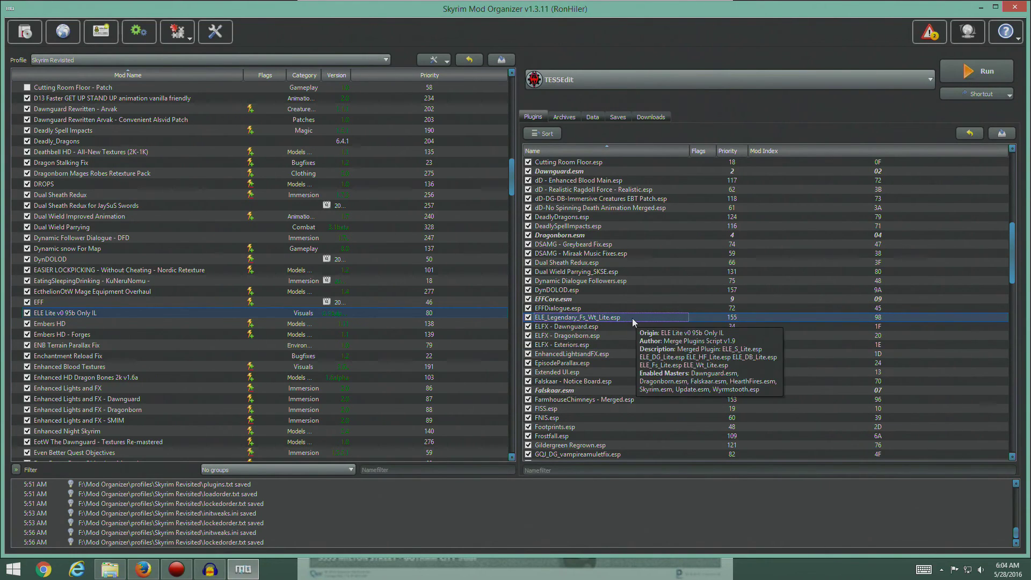
Look through the Mod Merges section of the older guide revision in Firefox for an ELE merge, and return to Mod Organizer.
left_click(146, 571)
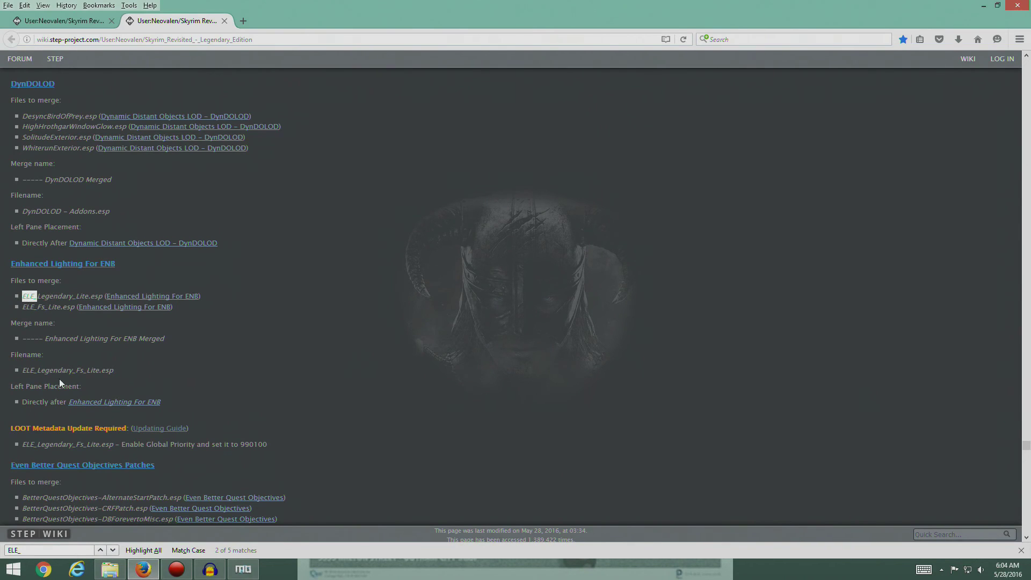
left_click(92, 22)
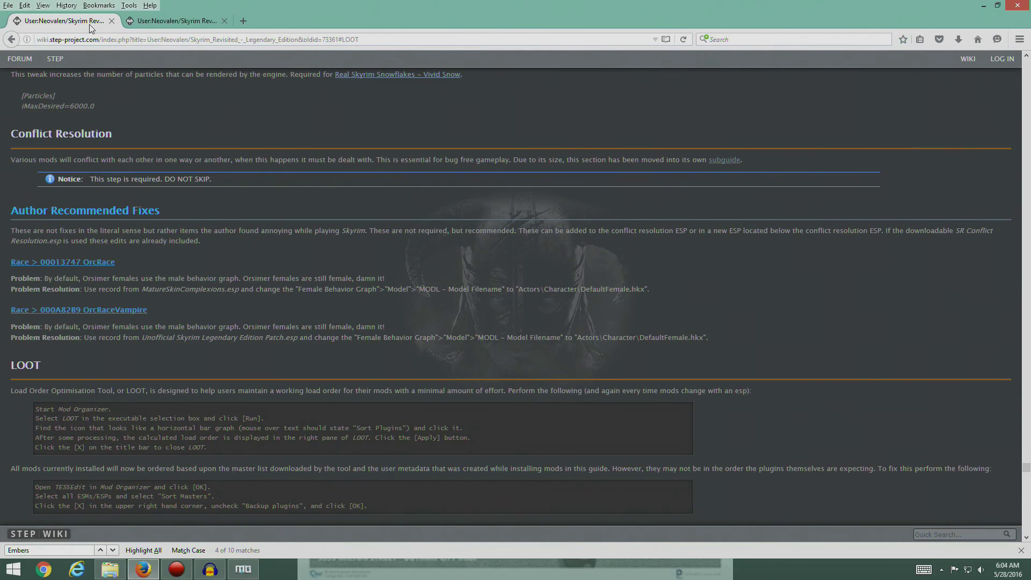
left_click(1028, 109)
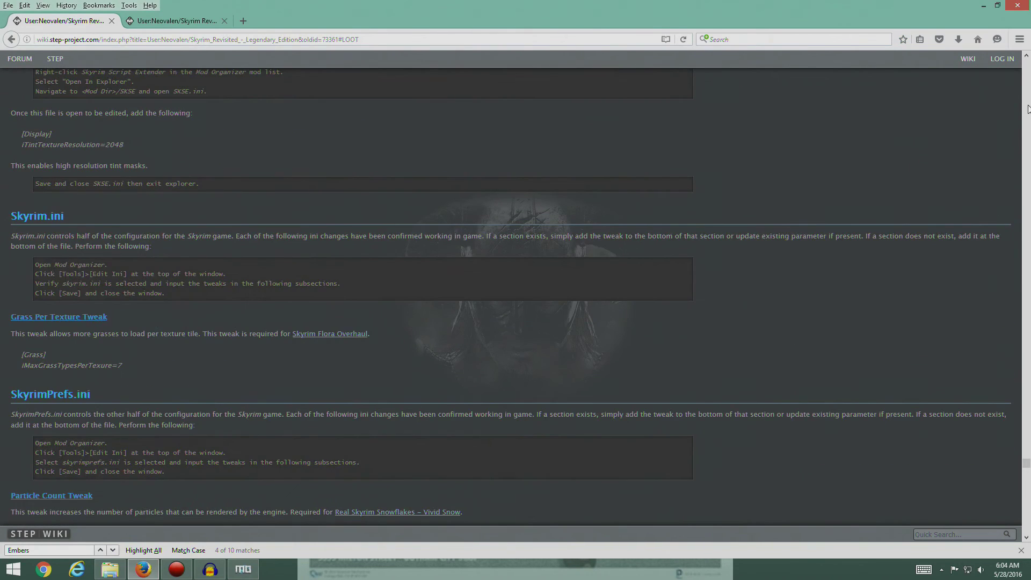
left_click(1029, 109)
left_click(1028, 109)
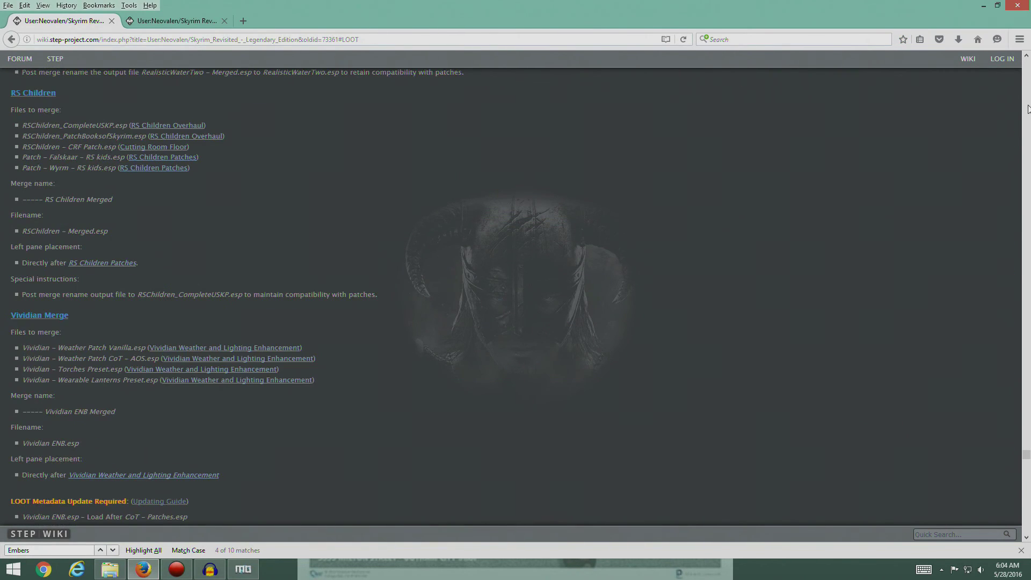
scroll(334, 279, "up", 10)
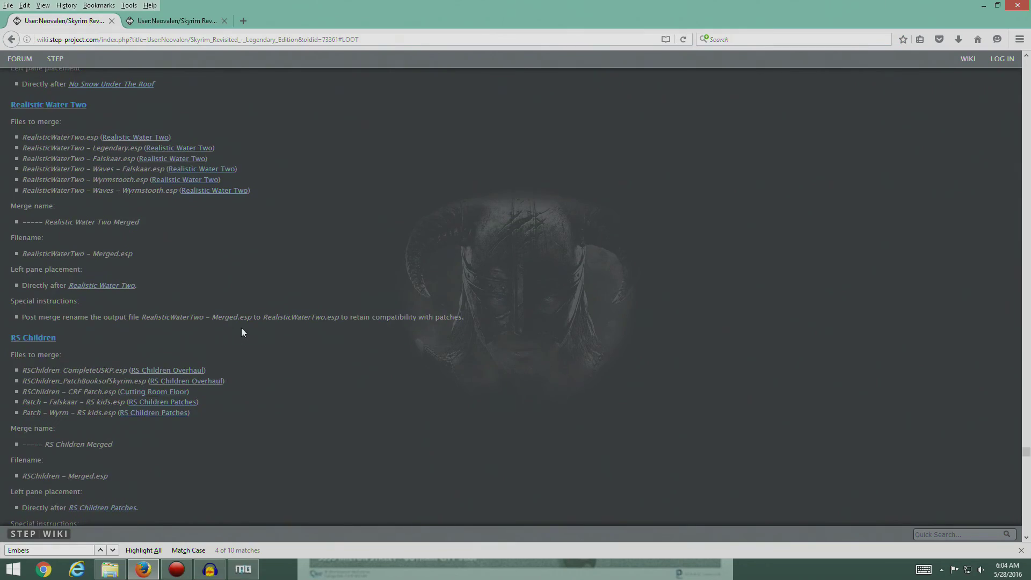
scroll(243, 328, "up", 10)
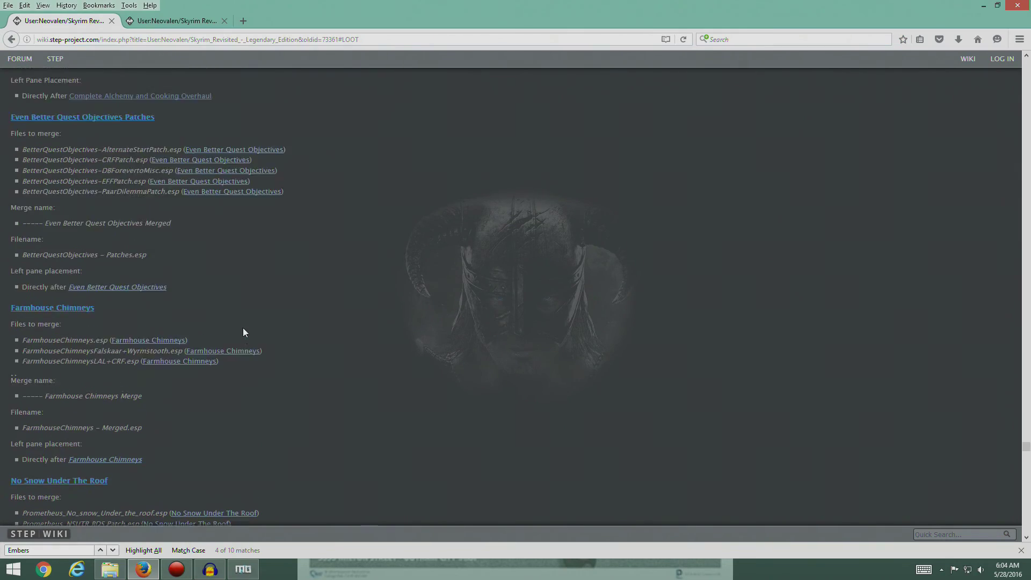
scroll(244, 332, "up", 10)
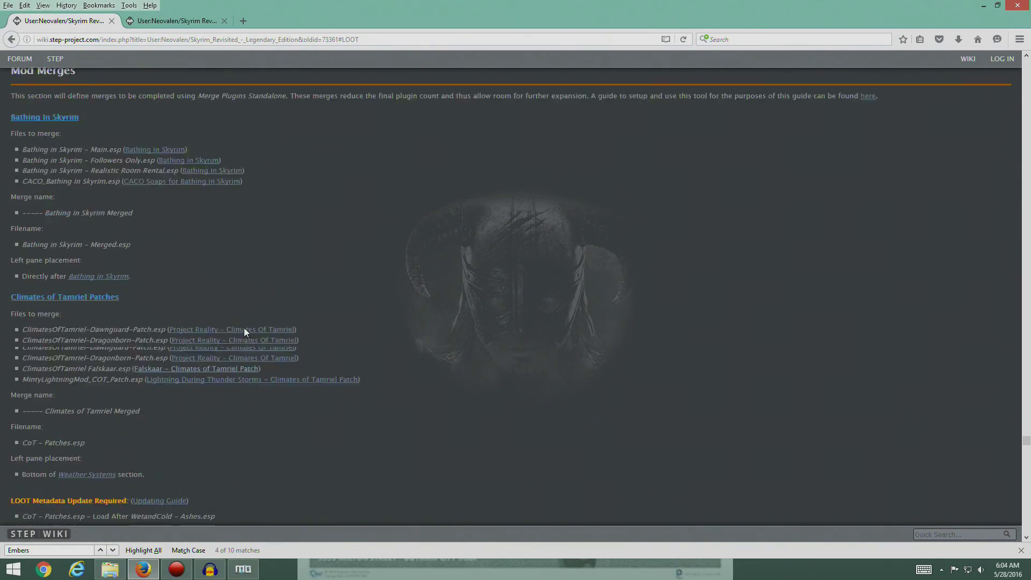
scroll(244, 333, "down", 20)
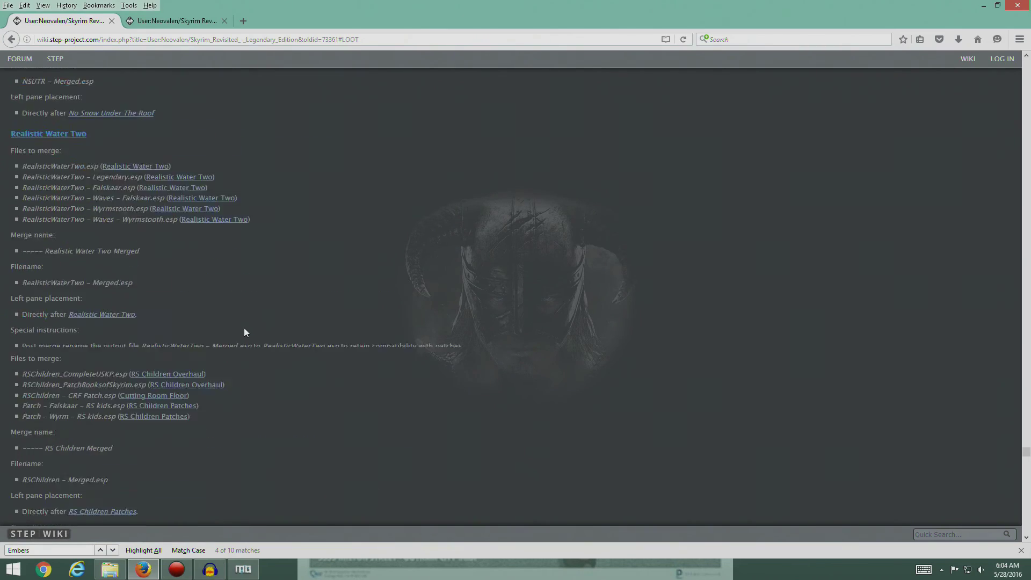
scroll(244, 330, "down", 10)
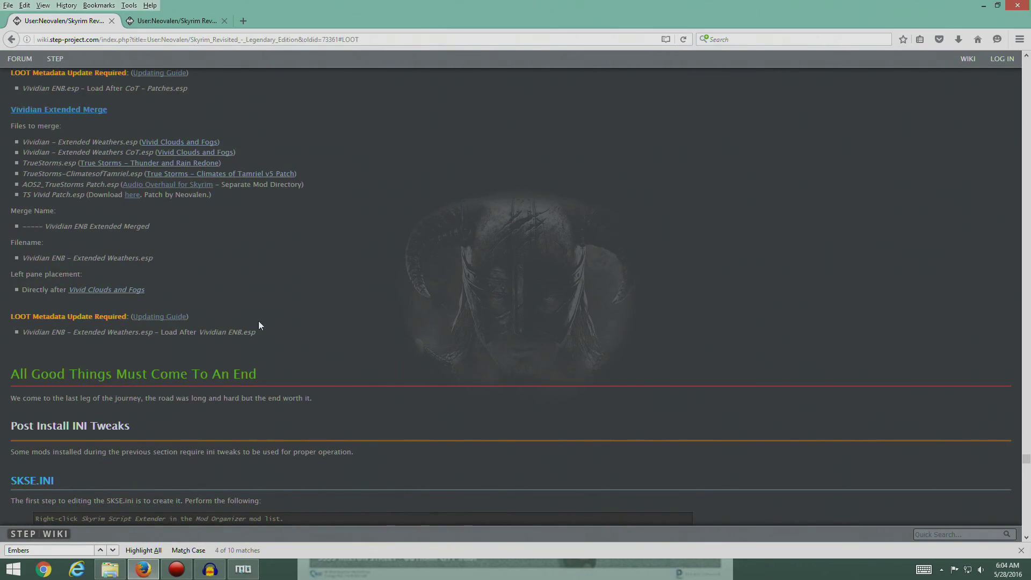
left_click(252, 575)
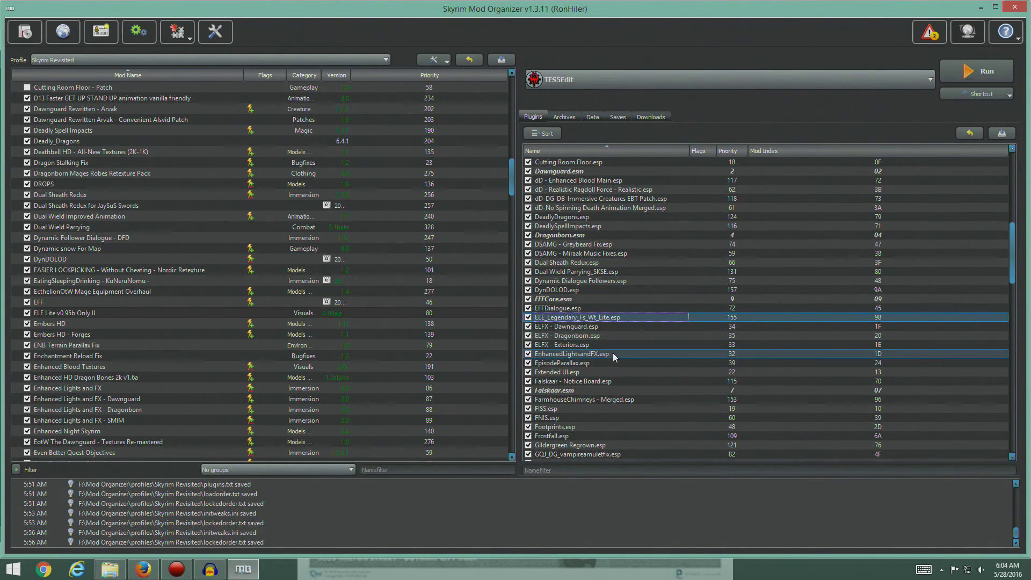
right_click(568, 322)
left_click(89, 313)
left_click(88, 314)
right_click(91, 314)
key("Escape")
key("Escape")
In the file tree of the ELE Lite v0 95b Only IL mod, rename ELE_Legendary_Fs_Wt_Lite.esp to ELE_Legendary_Fs_Lite.esp.
right_click(56, 315)
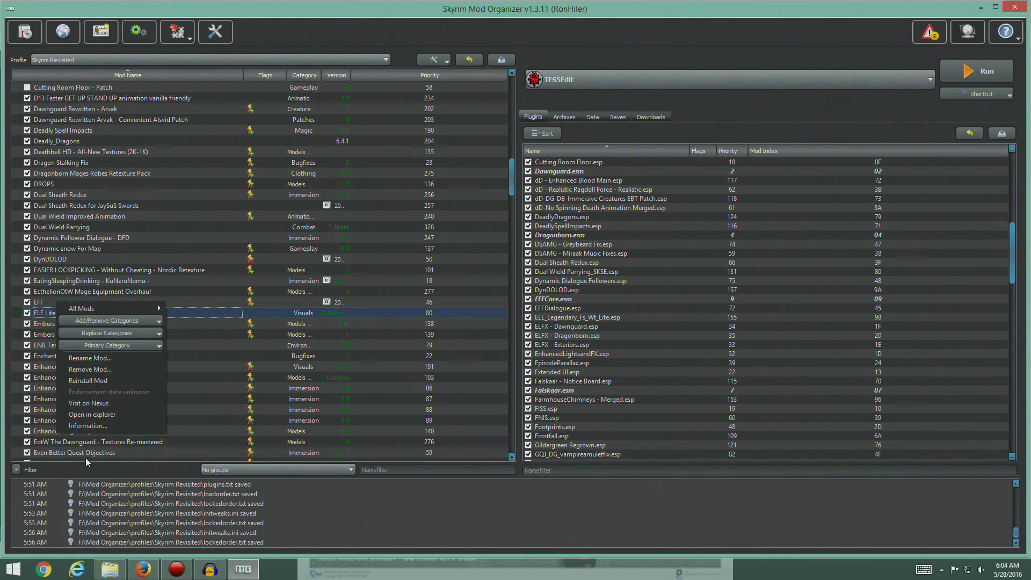
left_click(88, 425)
left_click_drag(613, 132, 315, 80)
left_click(352, 108)
left_click(125, 137)
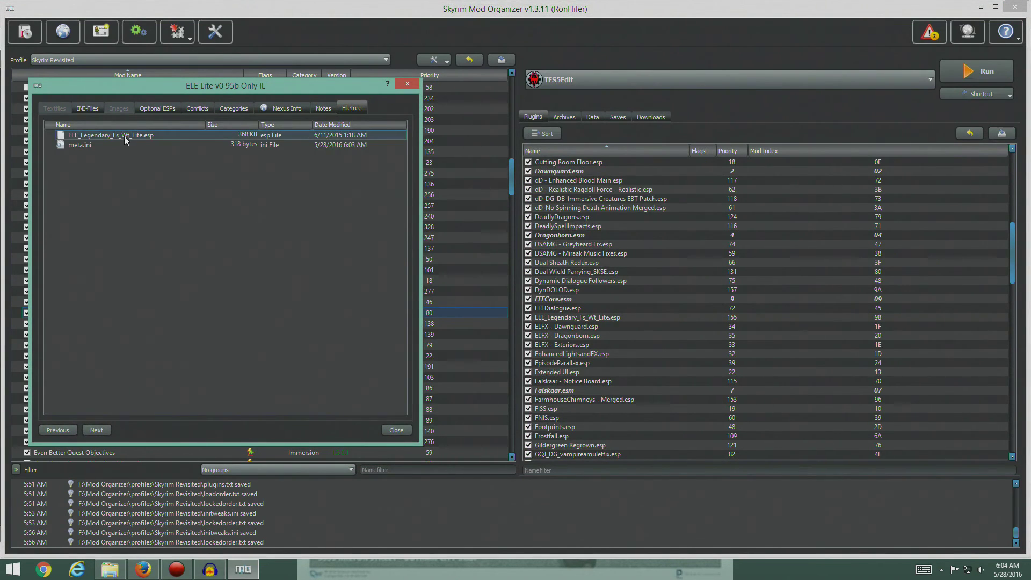
left_click(128, 136)
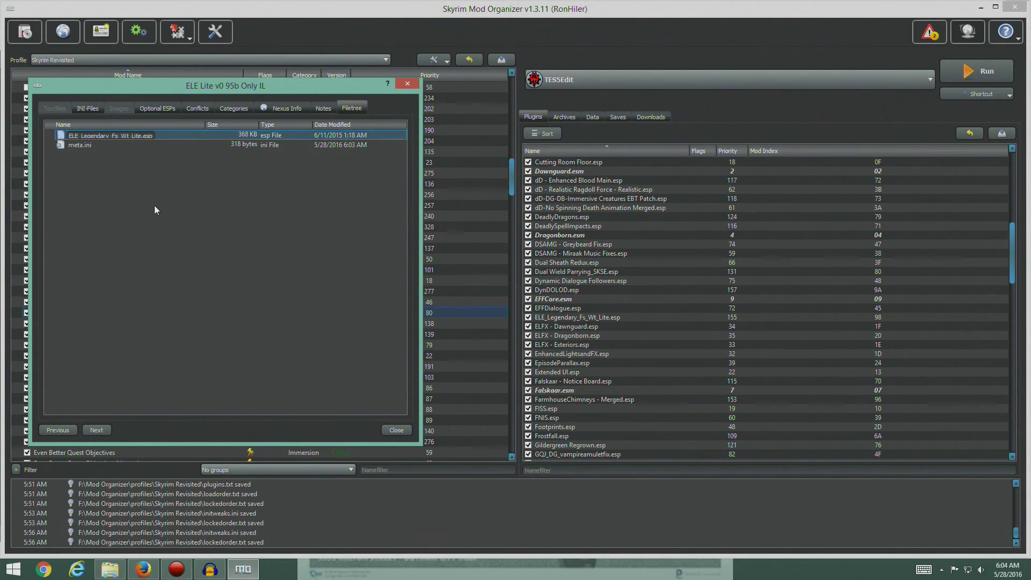
key("BackSpace")
key("BackSpace")
key("BackSpace")
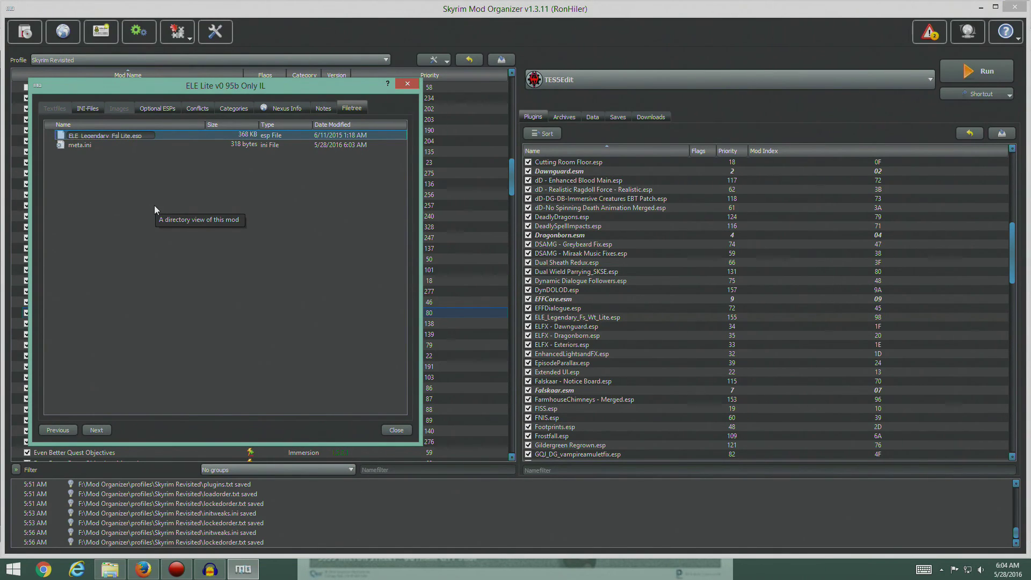
key("Return")
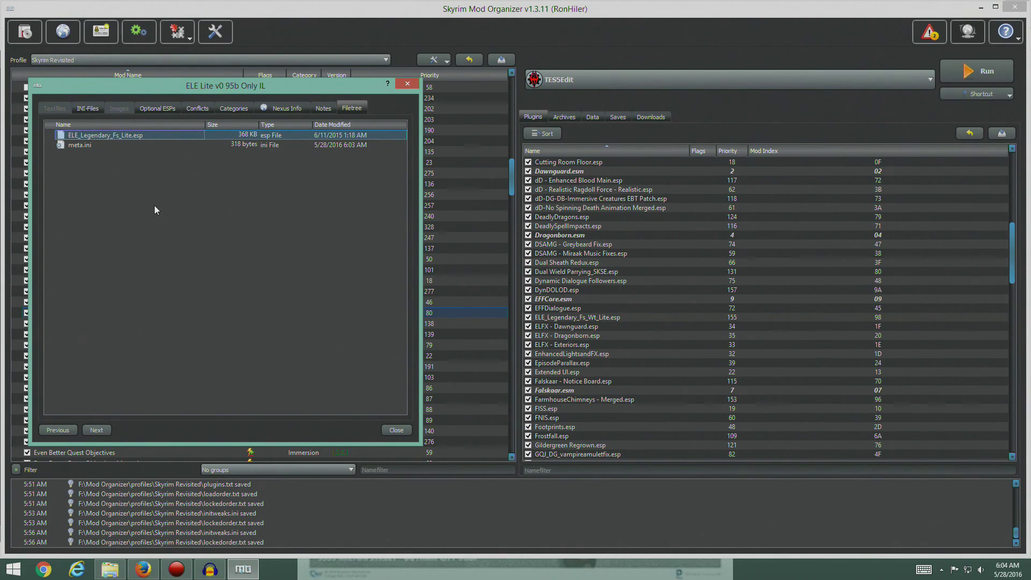
left_click(392, 430)
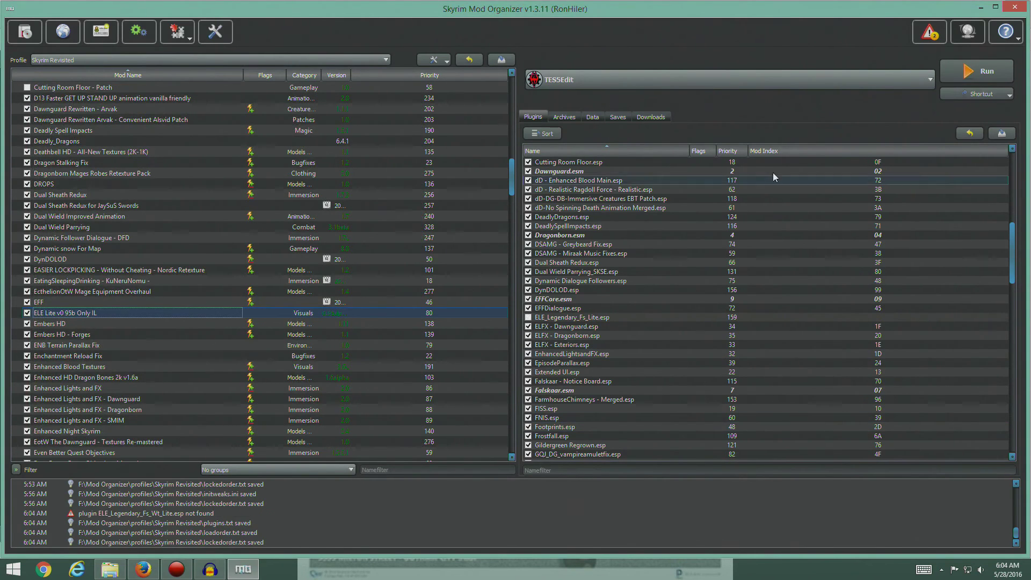
Sort the plugin list by flags and check which masters SR Conflict Resolution.esp is missing.
left_click(698, 151)
left_click_drag(1014, 266, 1029, 450)
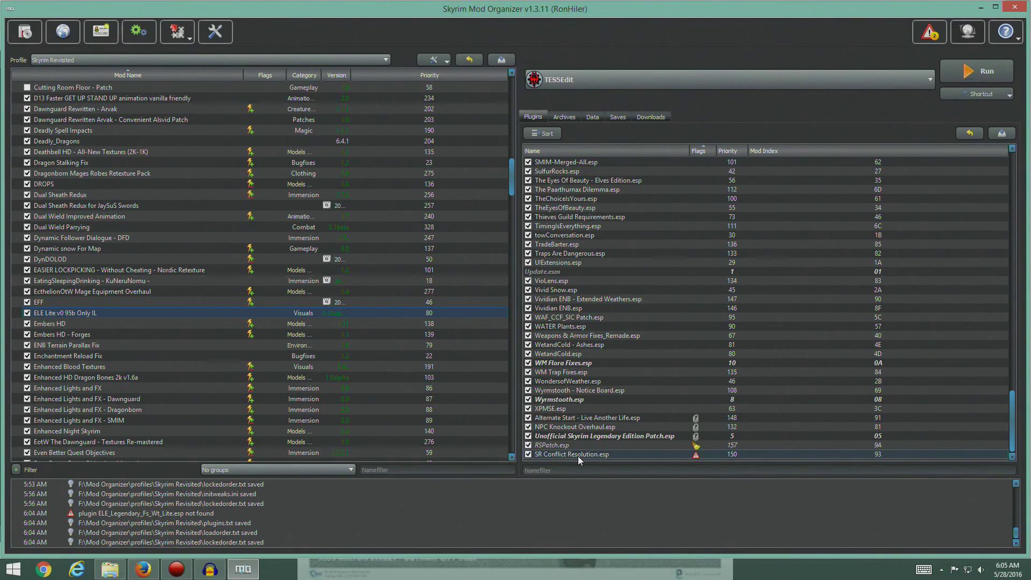
mouse_move(695, 458)
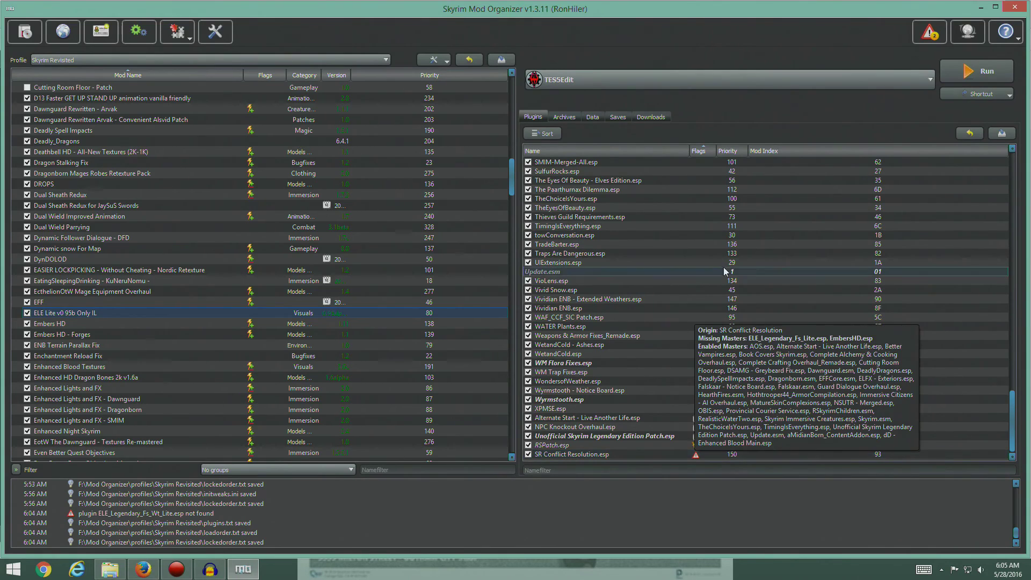
Enable ELE_Legendary_Fs_Lite.esp in the plugin list sorted by name, and recheck the flag of SR Conflict Resolution.esp.
left_click(652, 152)
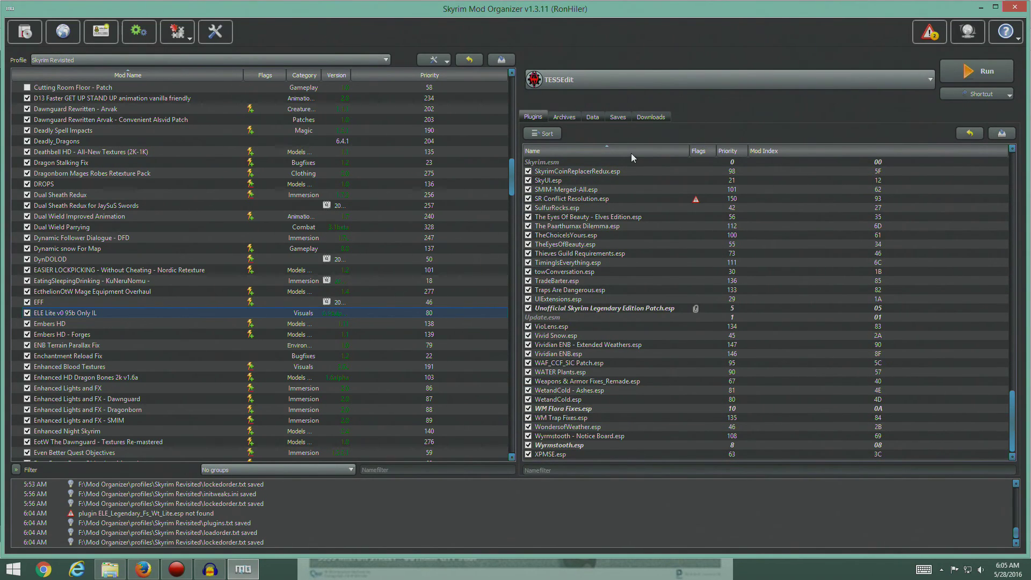
left_click_drag(1013, 424, 1021, 279)
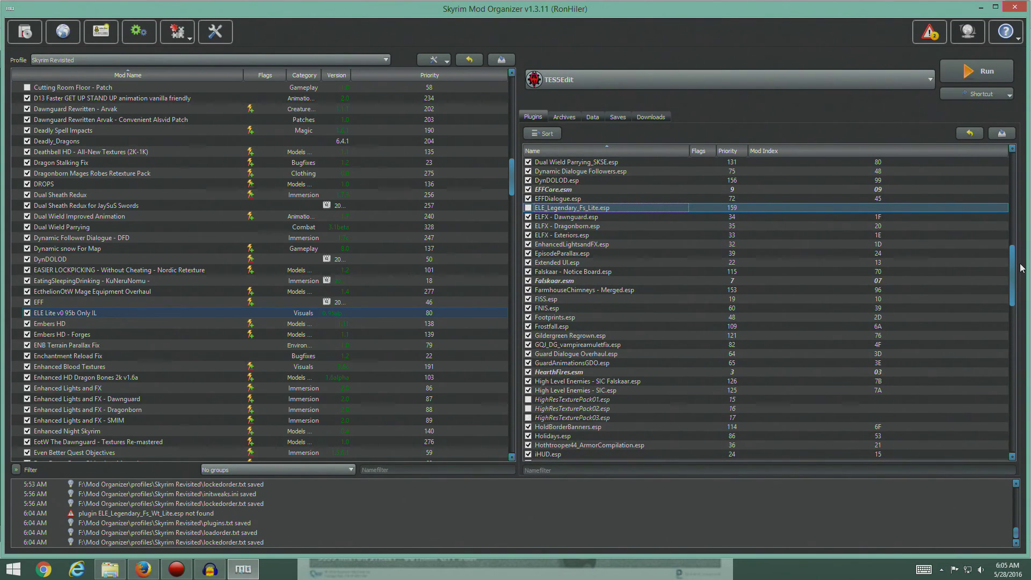
left_click(528, 208)
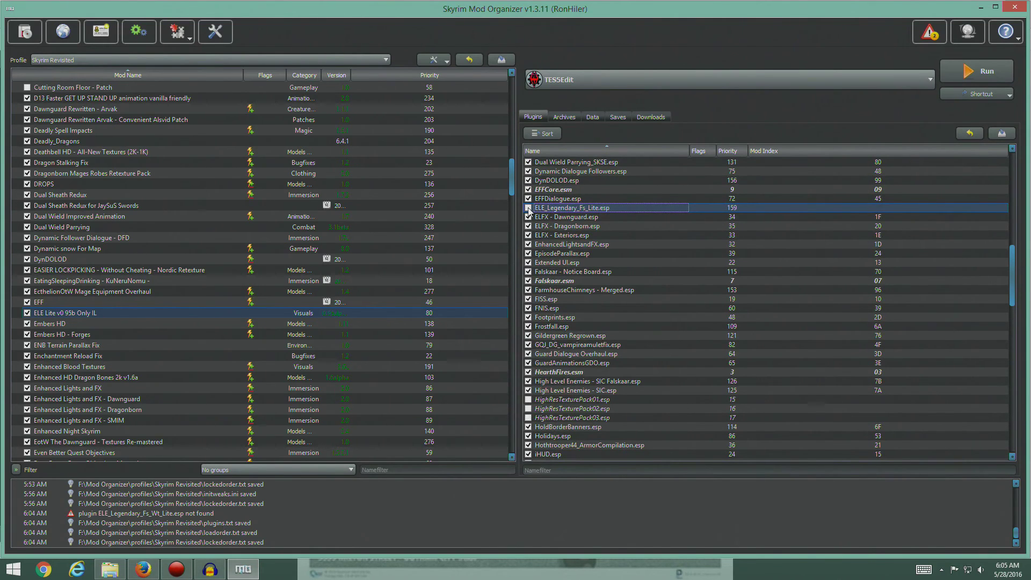
left_click_drag(1014, 289, 1026, 476)
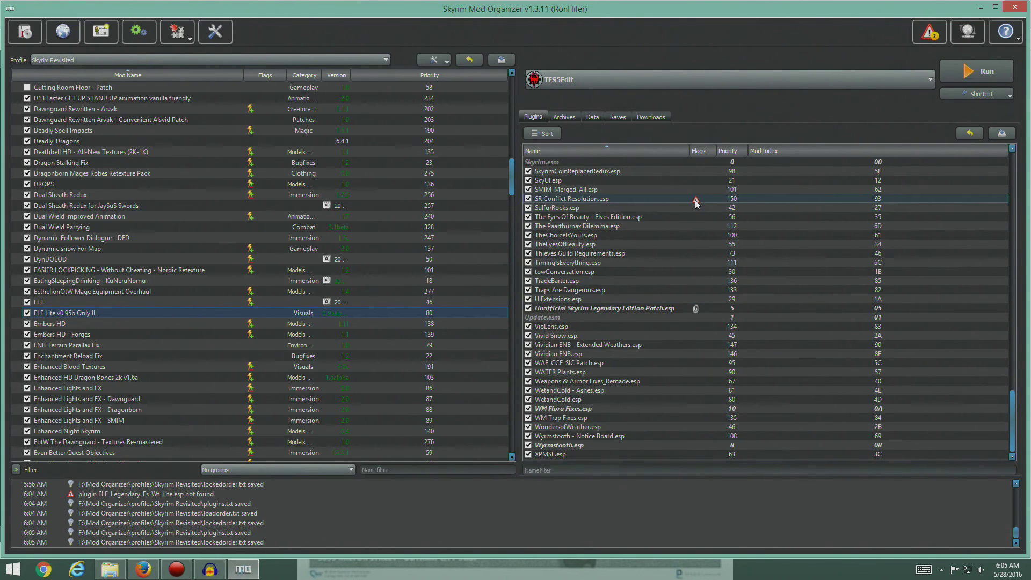
mouse_move(697, 203)
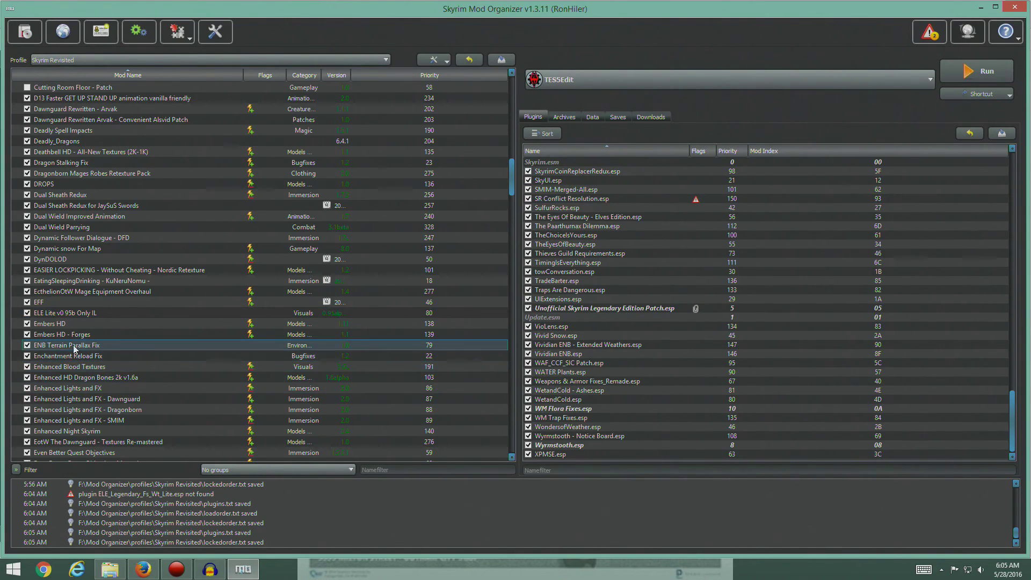
Inspect the file tree of the installed Embers HD mod for a plugin file.
left_click(56, 322)
right_click(56, 322)
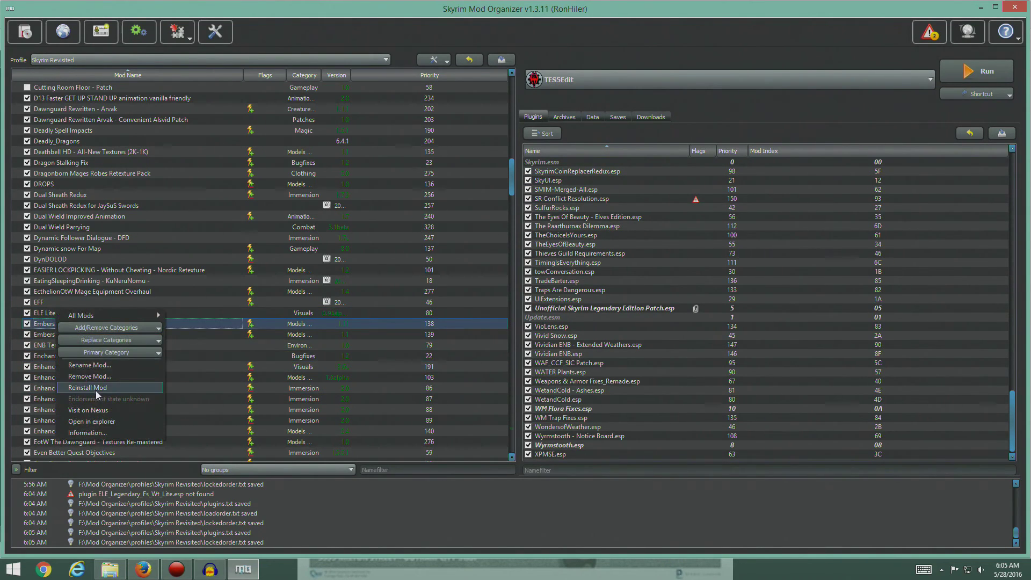
left_click(98, 434)
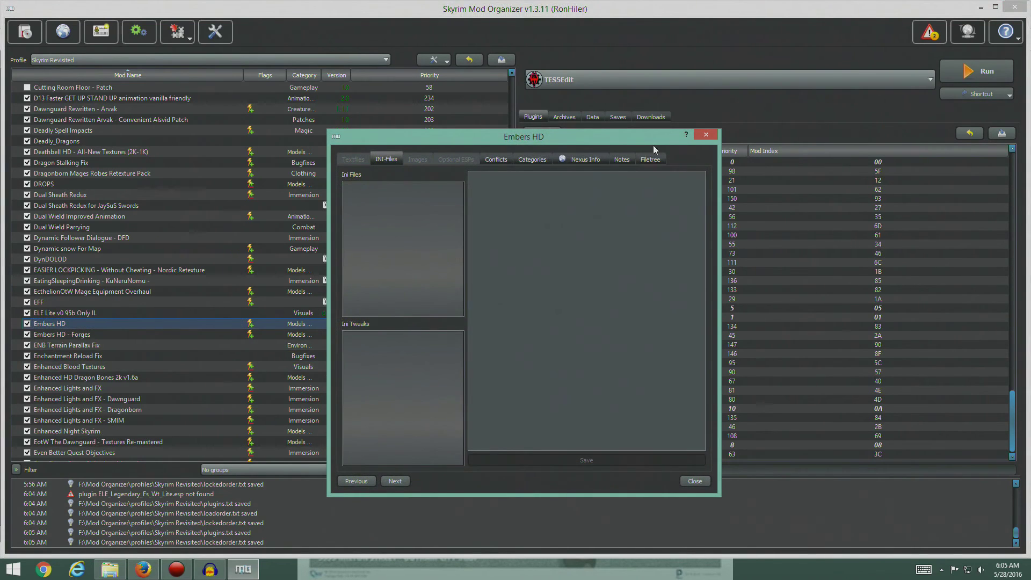
left_click(651, 159)
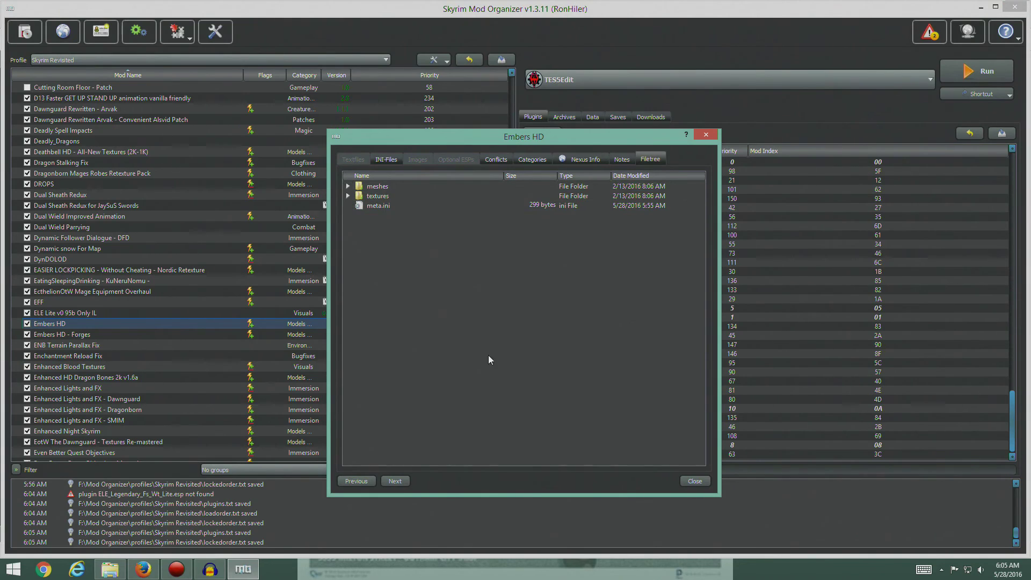
left_click(699, 135)
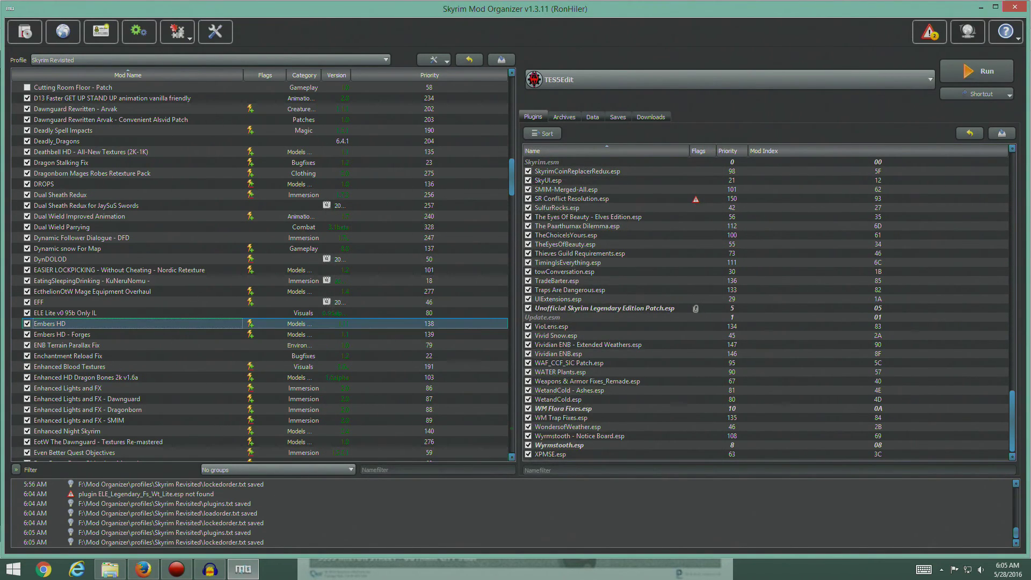
Switch to Firefox, search the older guide revision for "Ember", and open the Nexus page linked from its Embers HD entry.
left_click(143, 570)
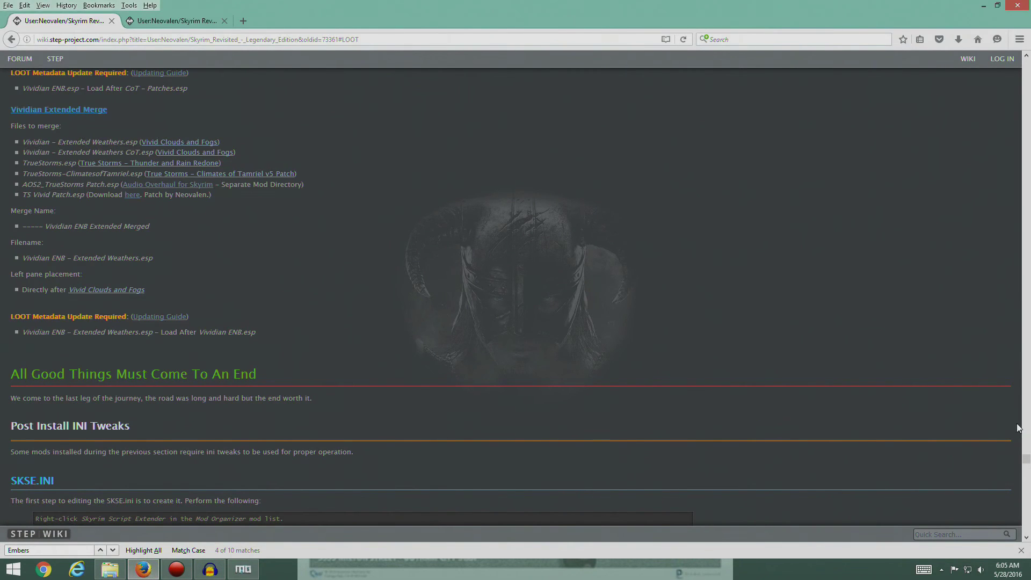
key("ctrl+f")
type("Ember")
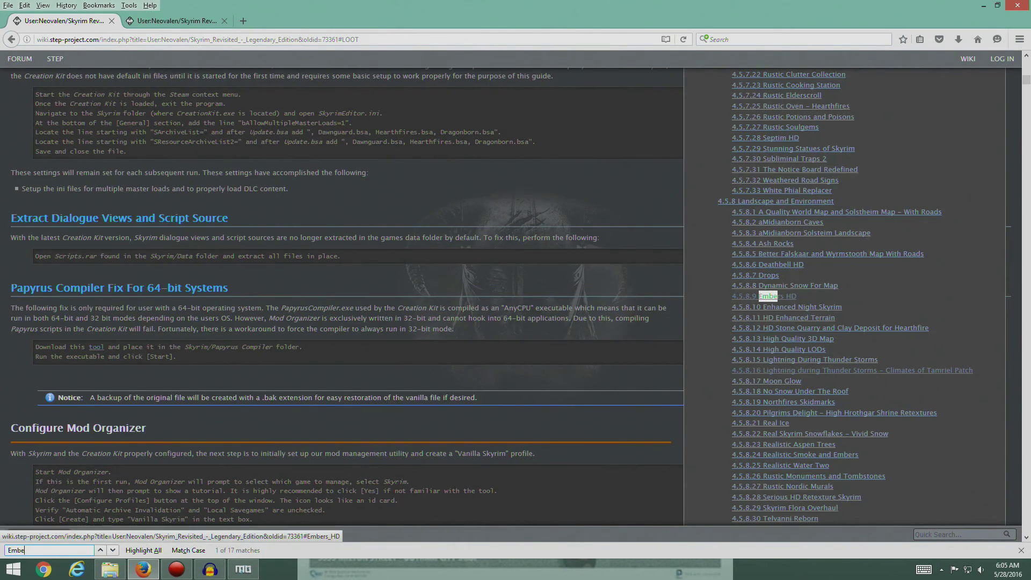
left_click(786, 298)
left_click(38, 179)
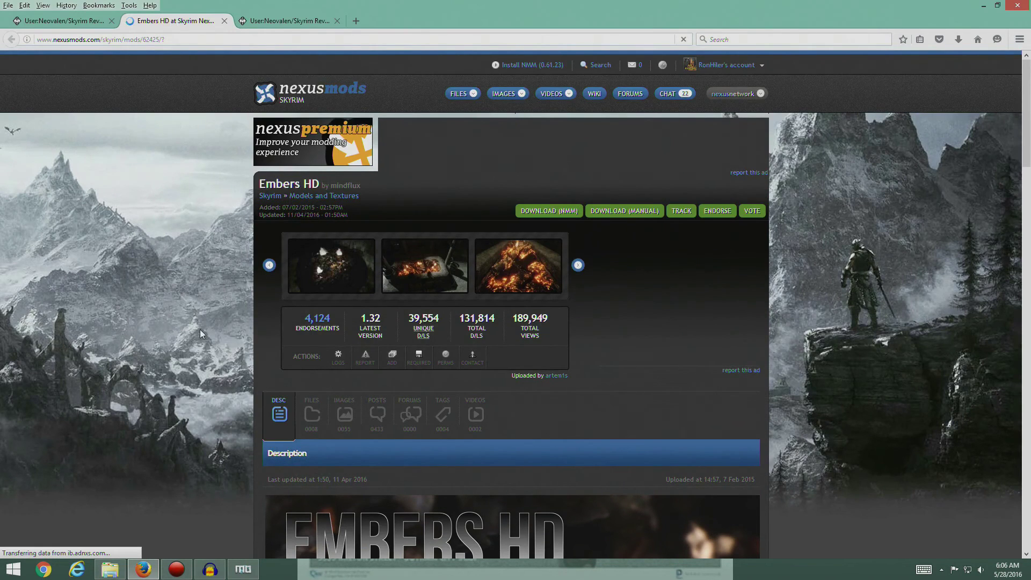
Download the Embers HD 1.32 main file through the mod manager, and switch to the download list in Mod Organizer.
left_click(311, 422)
scroll(227, 378, "down", 3)
scroll(228, 377, "down", 1)
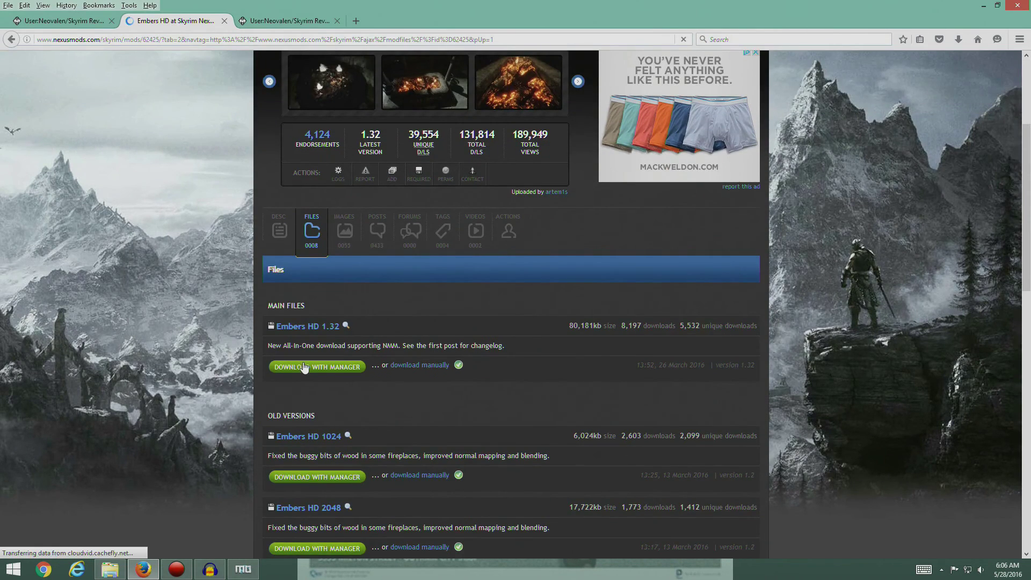
left_click(305, 368)
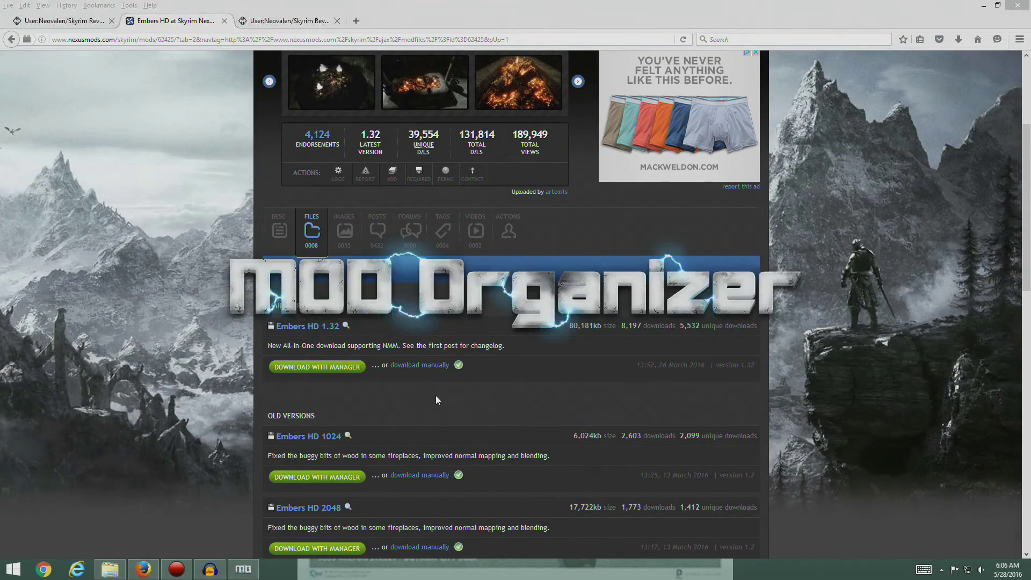
left_click(224, 21)
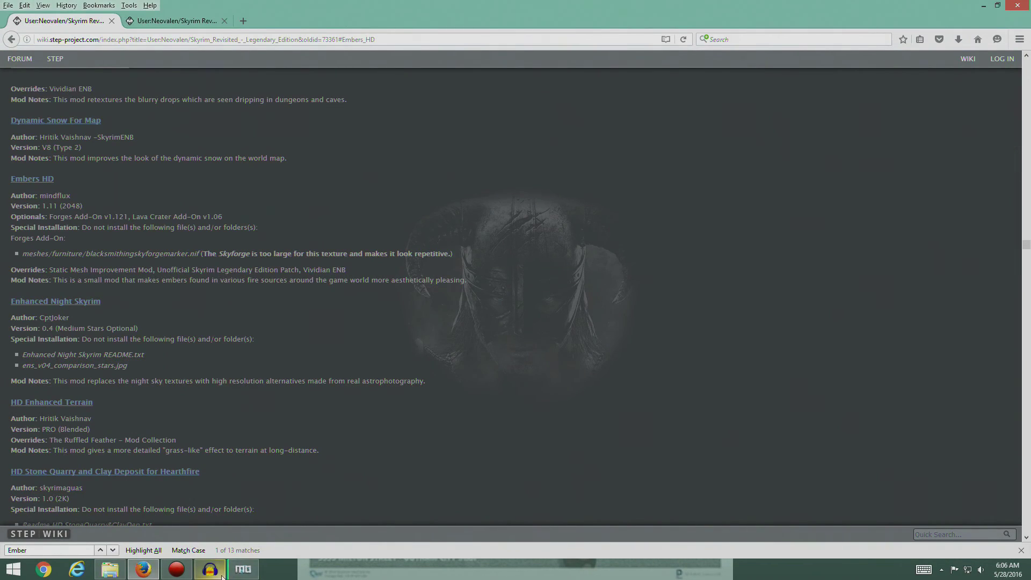
left_click(244, 569)
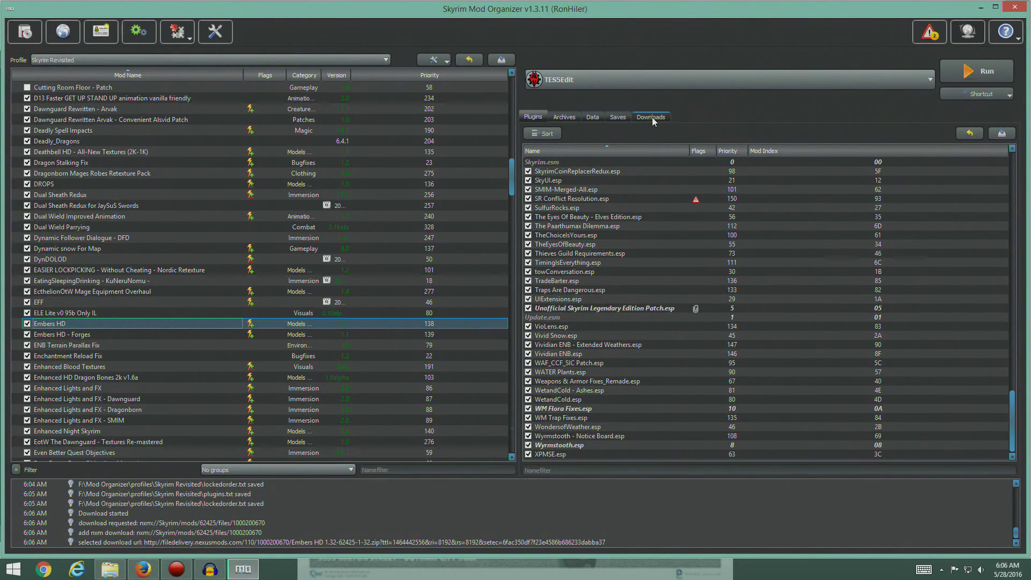
left_click(651, 117)
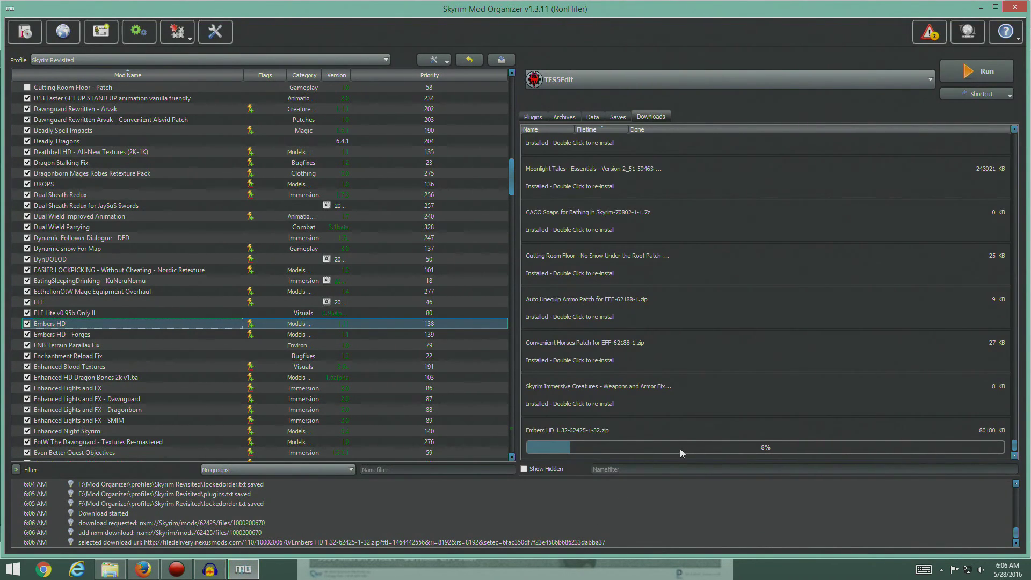
Open and cancel the installer of the Embers HD 1.32 download, and remove the old Embers HD mod from the mod list.
double_click(563, 431)
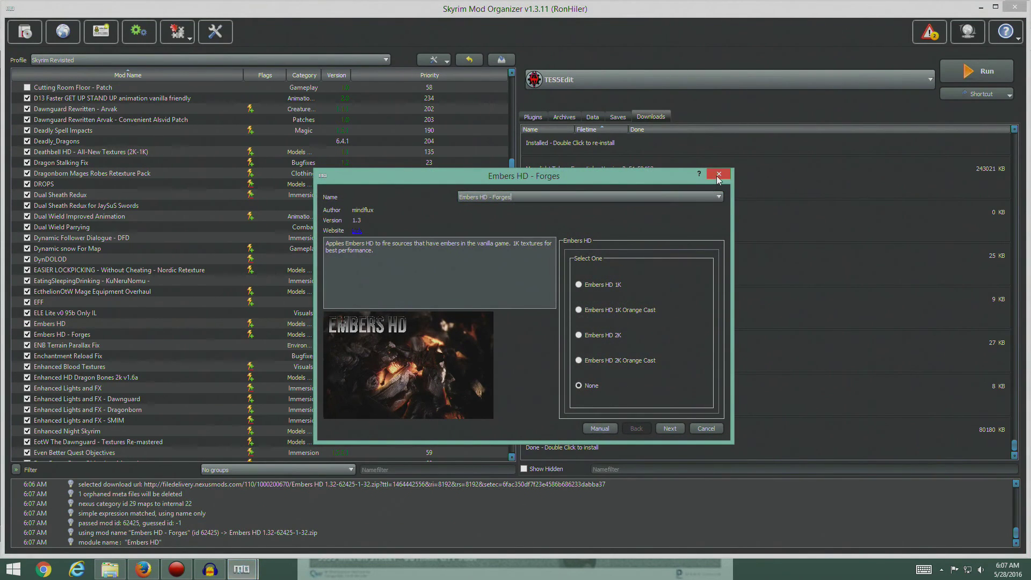
key("Escape")
left_click(18, 327)
left_click(28, 324)
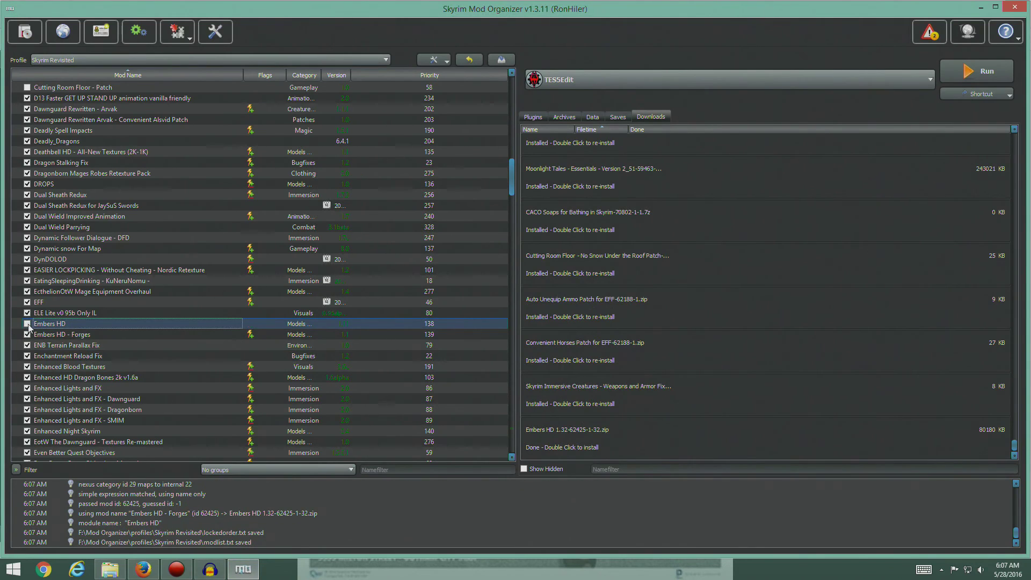
left_click_drag(28, 327, 46, 337)
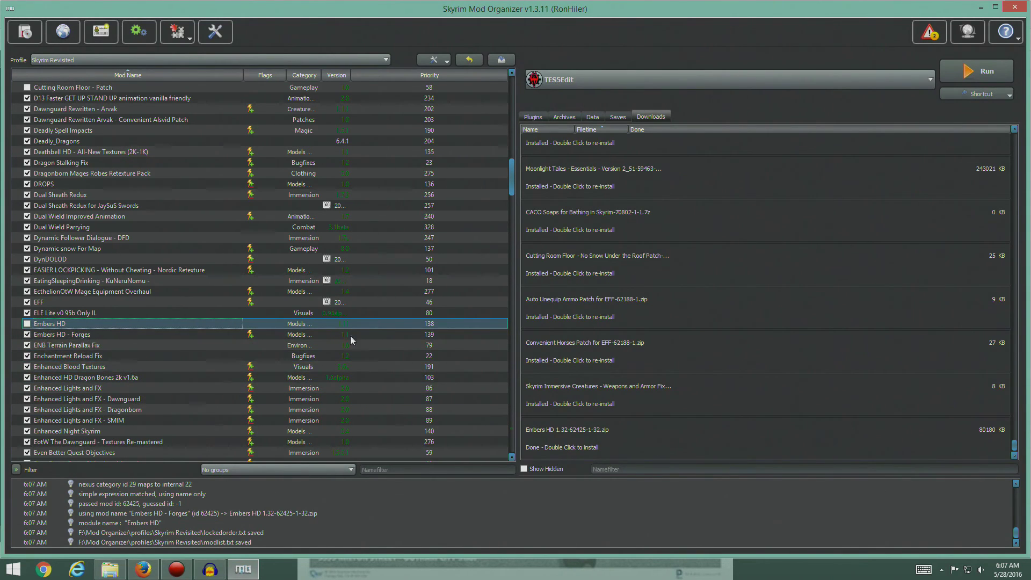
right_click(51, 324)
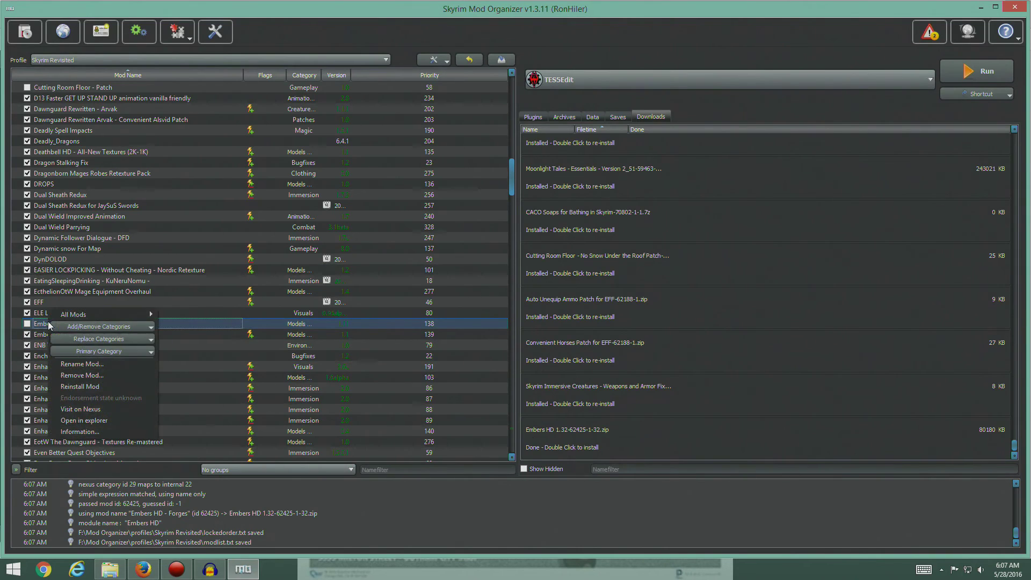
left_click(86, 376)
left_click(548, 291)
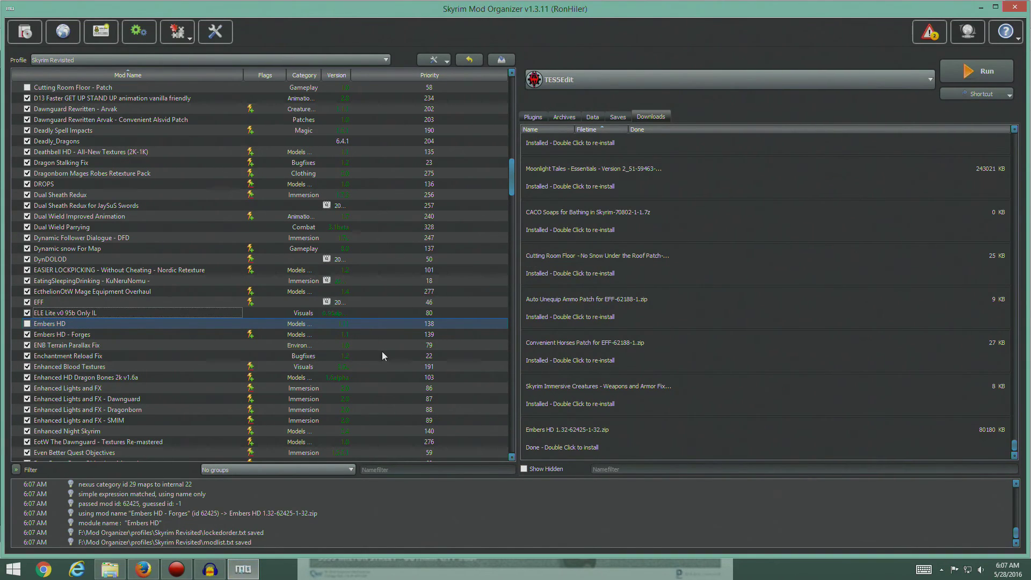
Sort the plugin list by flags to check for plugins with missing masters.
left_click(536, 117)
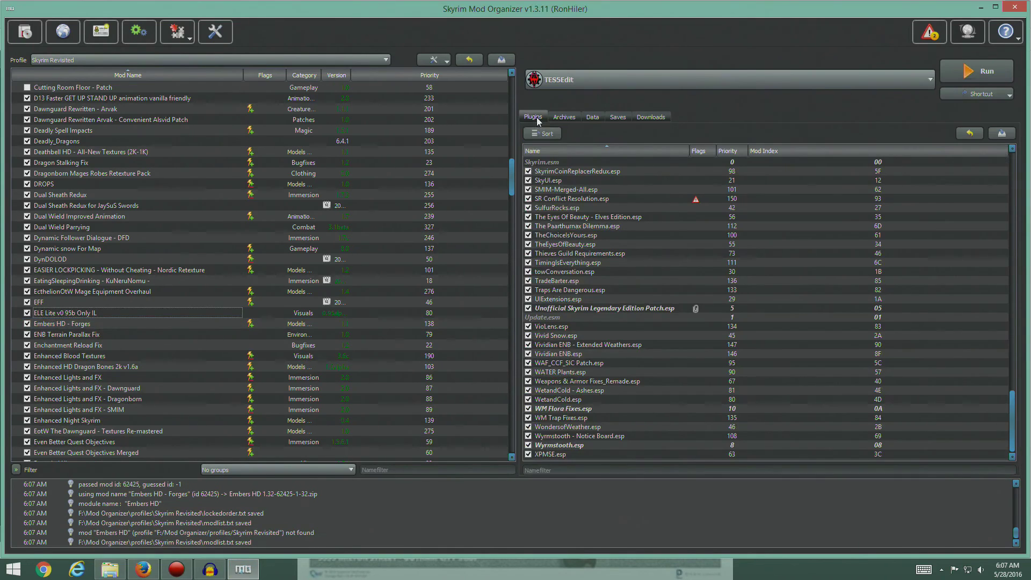
left_click(699, 150)
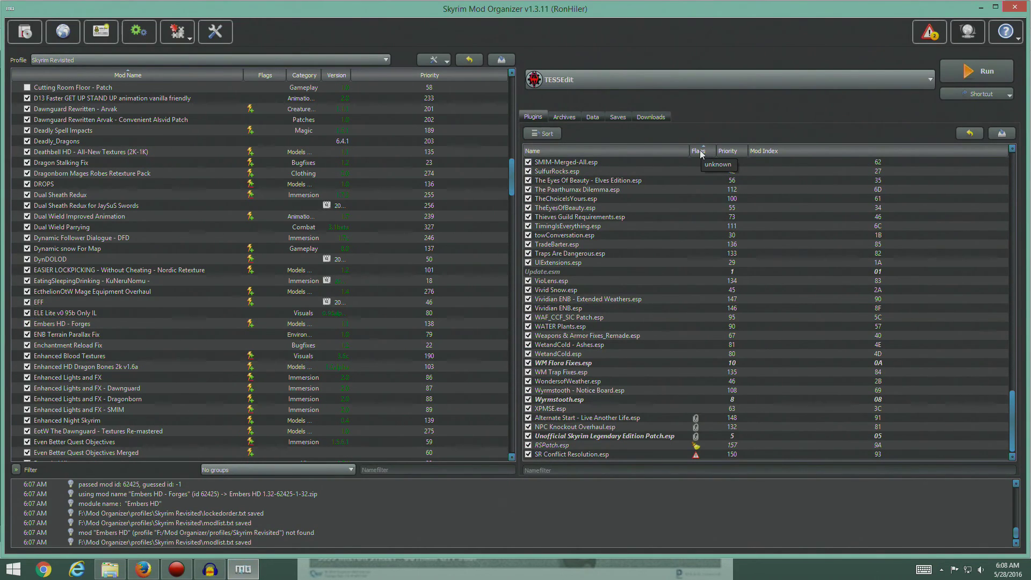
left_click(700, 153)
left_click(699, 152)
left_click(651, 117)
double_click(578, 440)
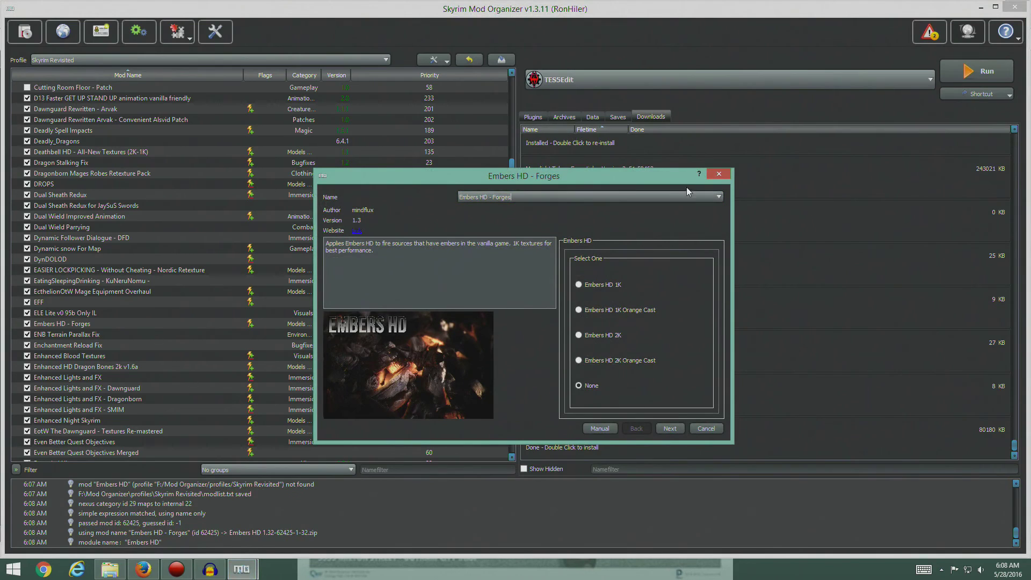
left_click_drag(639, 169, 577, 115)
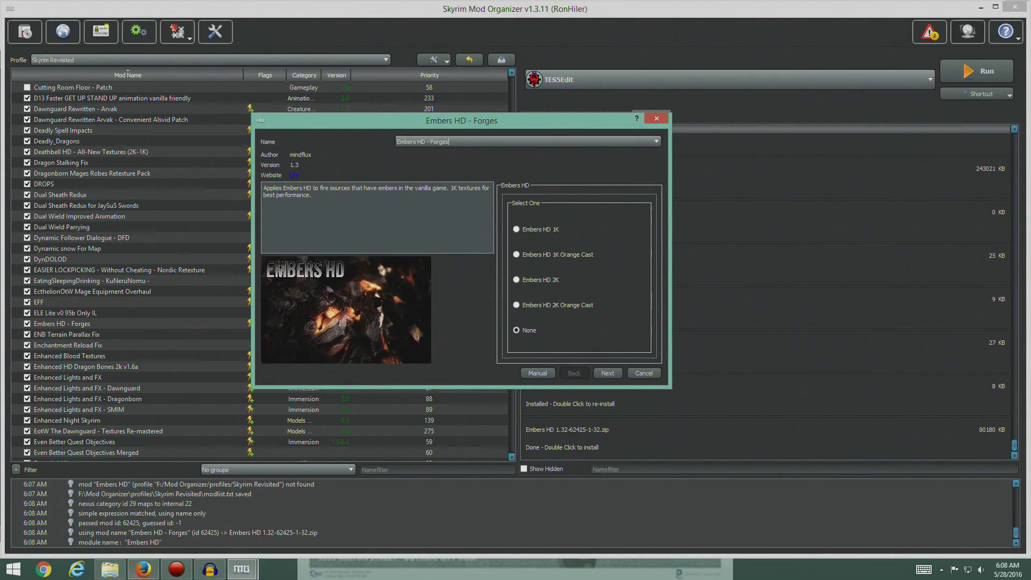
left_click(143, 570)
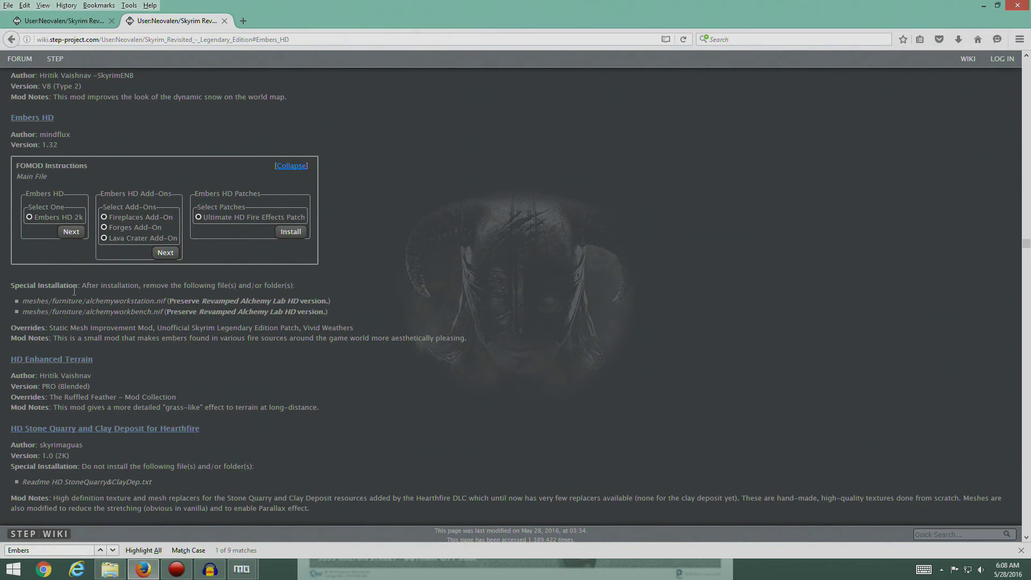
mouse_move(242, 570)
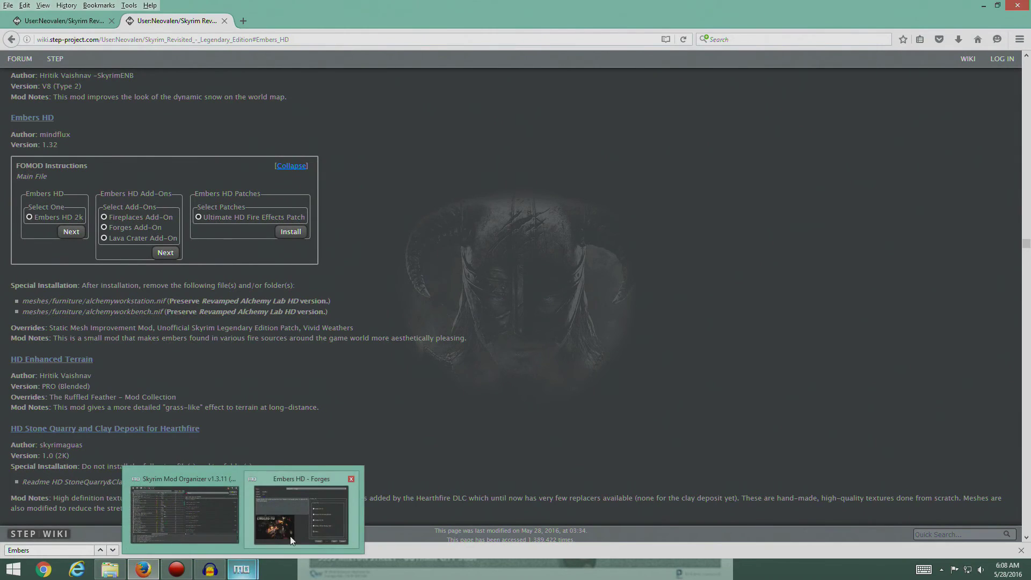
left_click(347, 508)
left_click_drag(411, 117, 511, 95)
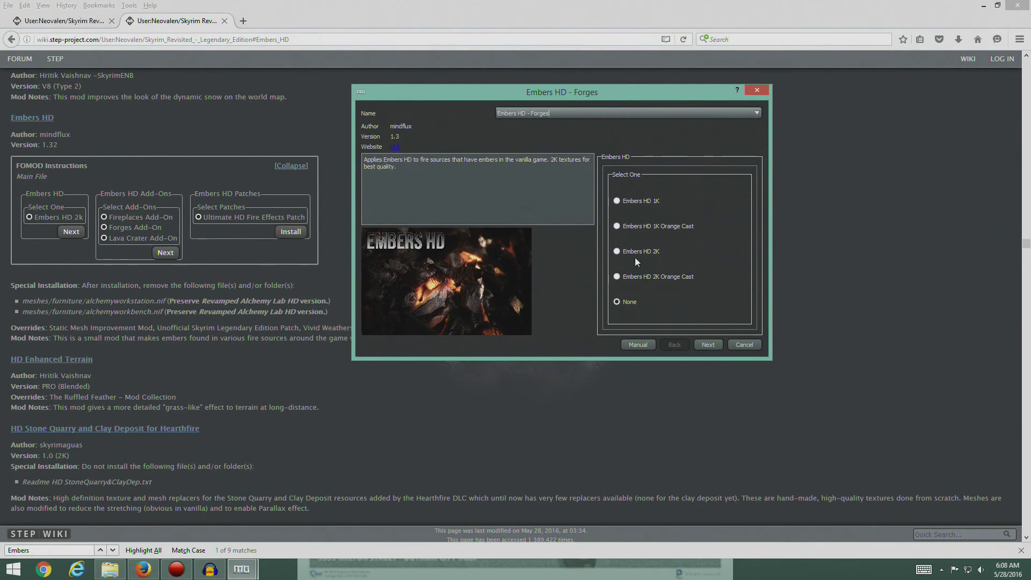
left_click(617, 252)
left_click(708, 345)
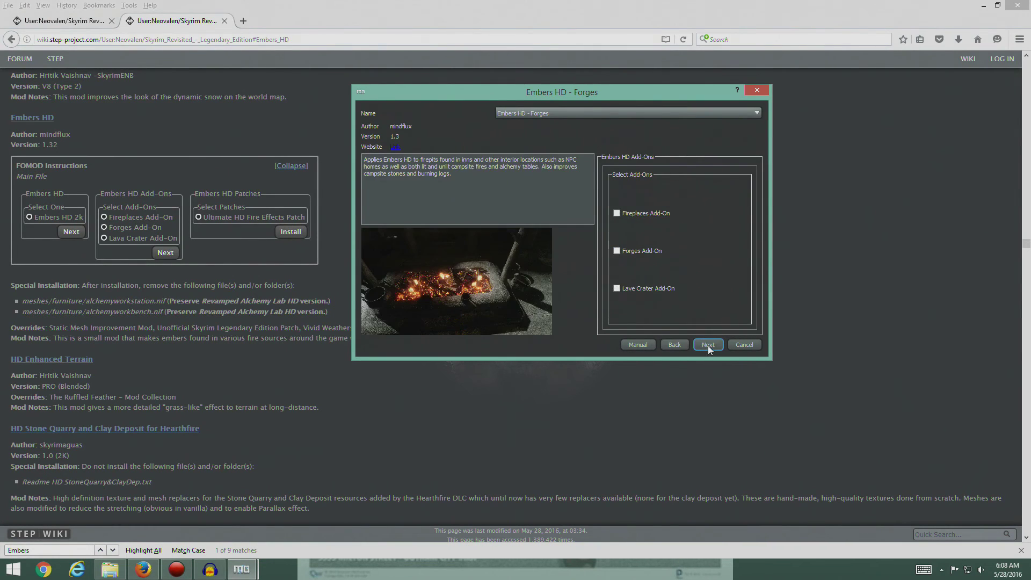
left_click(618, 213)
left_click(618, 251)
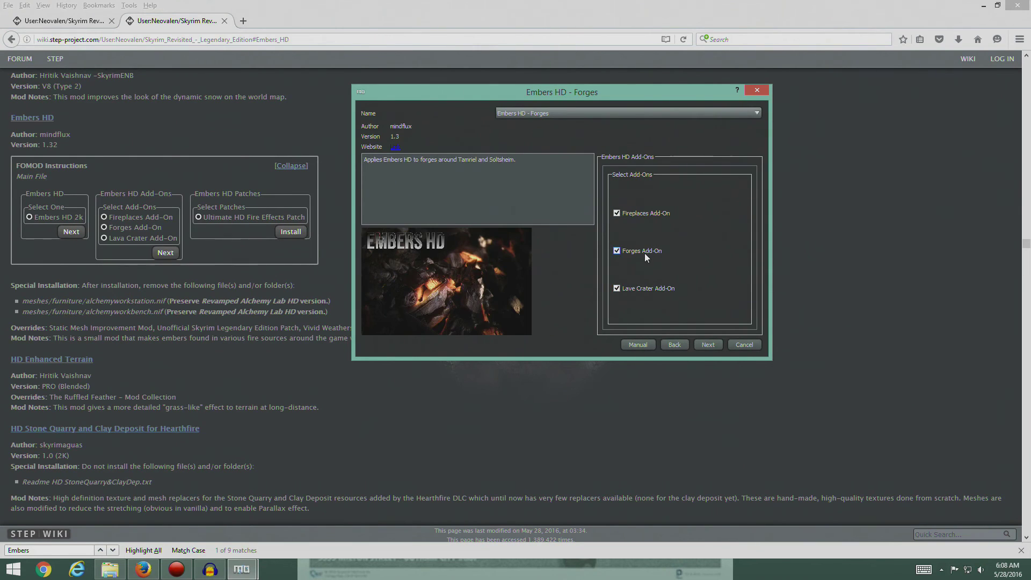
left_click(709, 345)
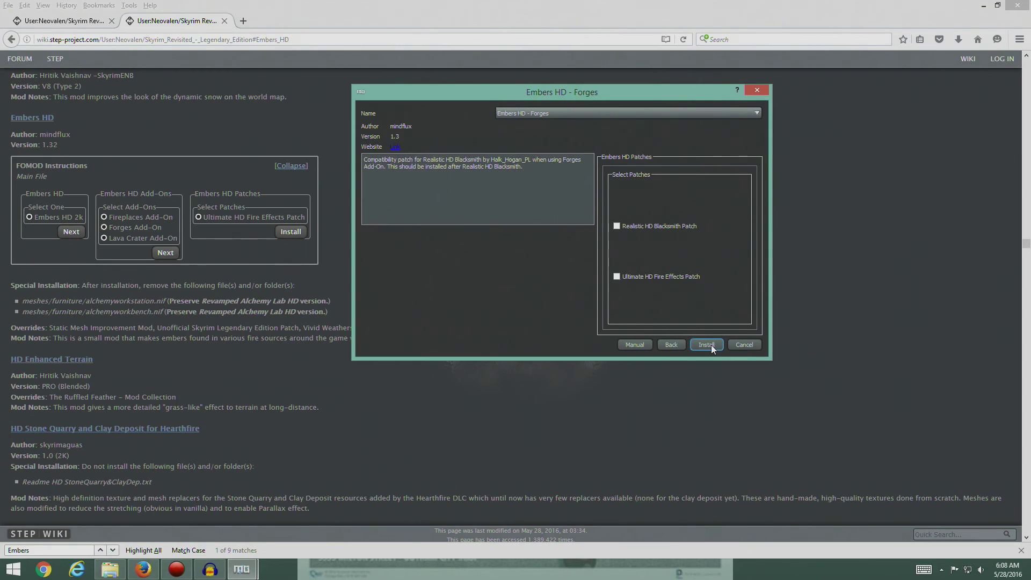
left_click(616, 277)
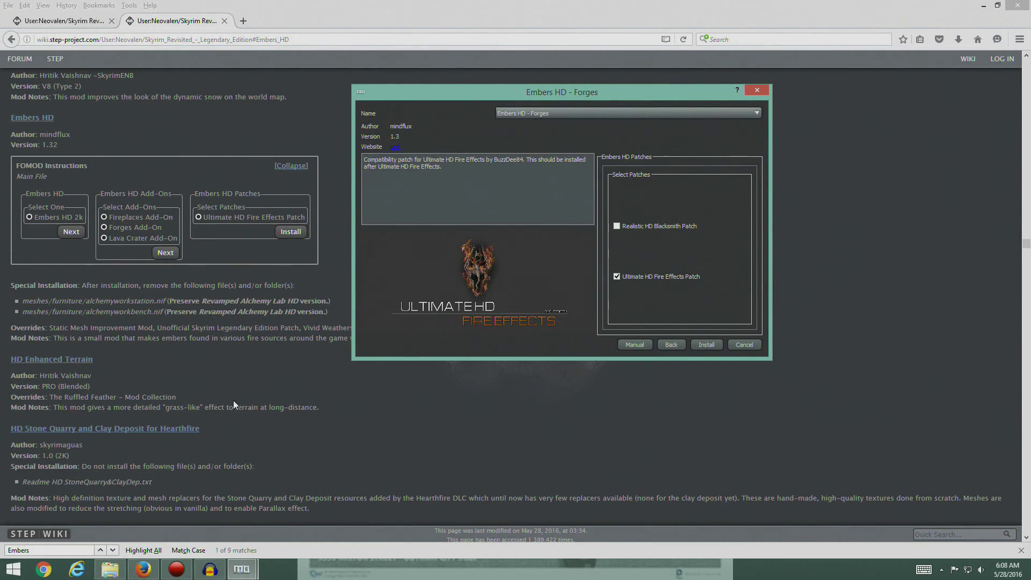
left_click(109, 570)
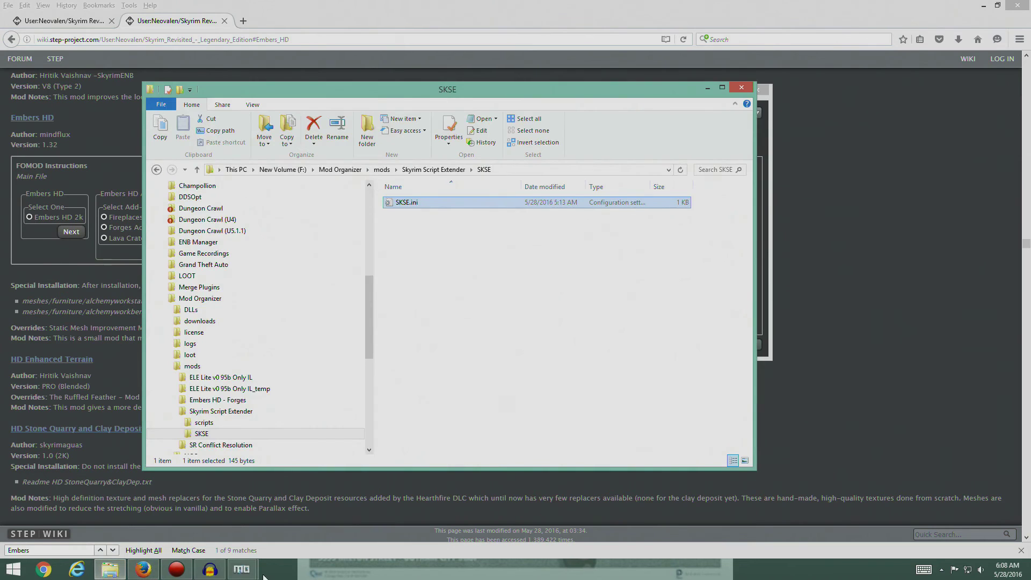
mouse_move(243, 569)
left_click(214, 513)
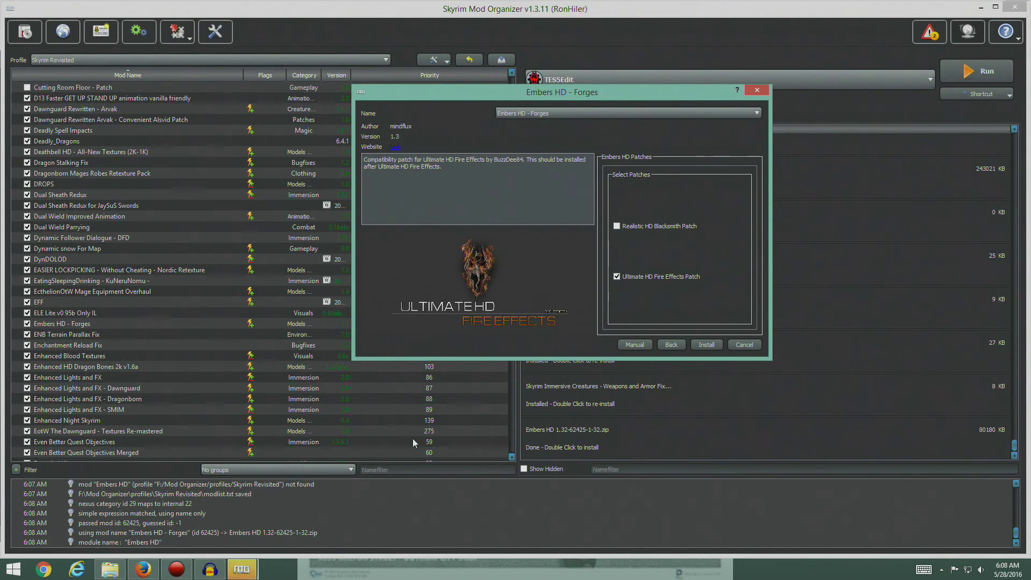
left_click(744, 345)
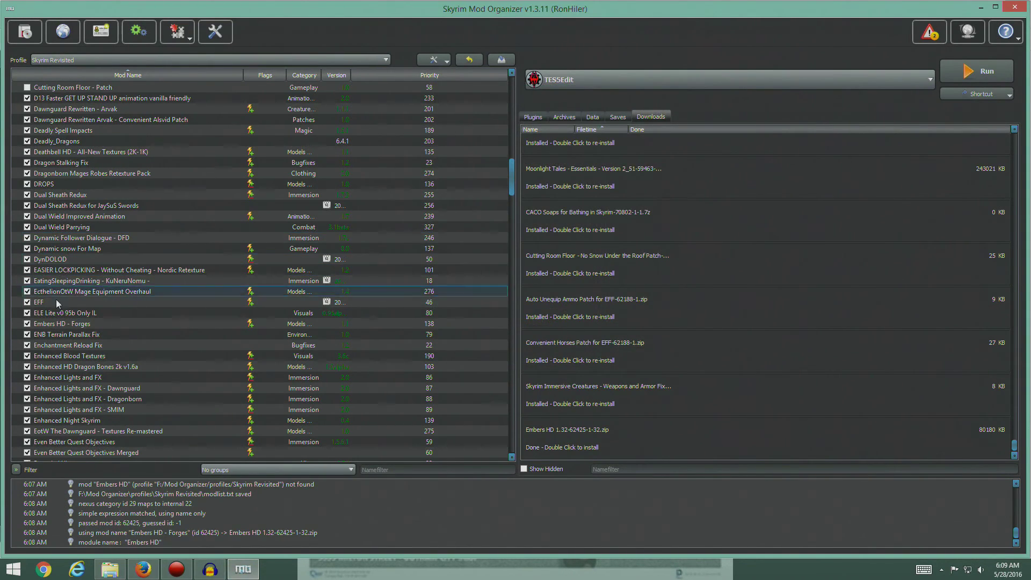
Disable the Embers HD - Forges mod and remove it from the mod list.
left_click(27, 323)
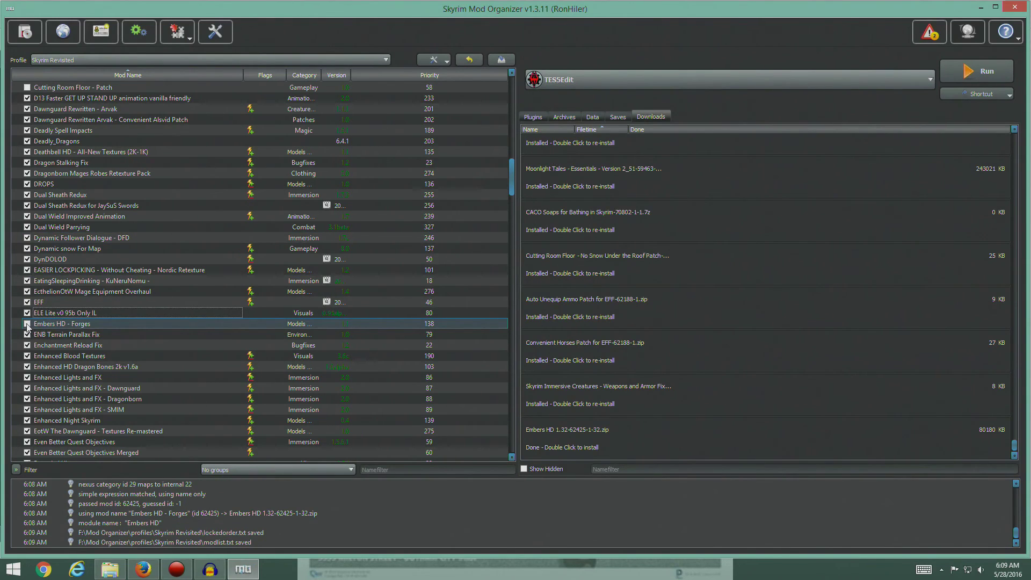
right_click(46, 323)
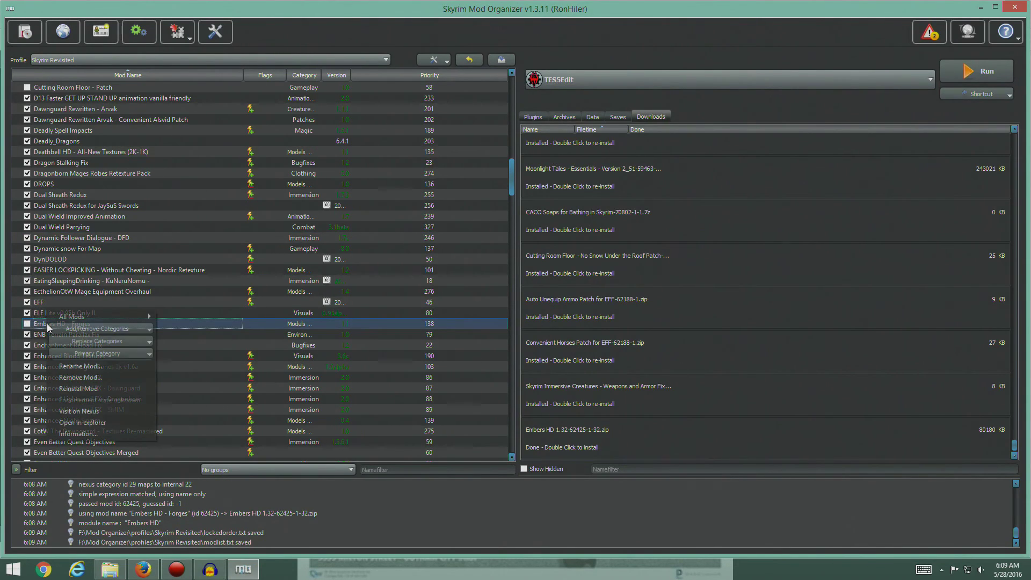
left_click(100, 378)
left_click(567, 291)
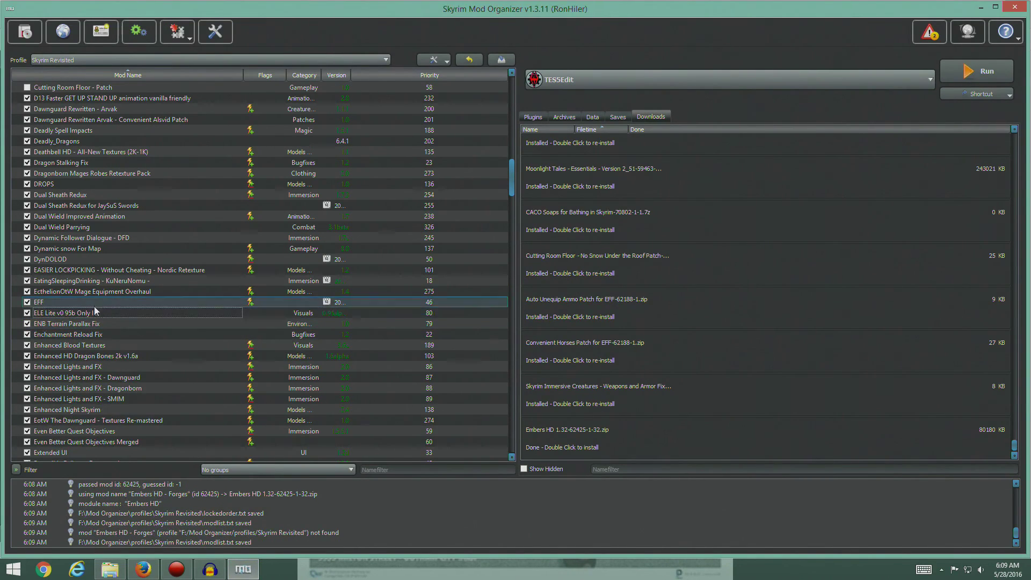
Start installing the Embers HD 1.32 download with Embers HD 2K and the Fireplaces, Forges and Lava Crater add-ons.
double_click(573, 433)
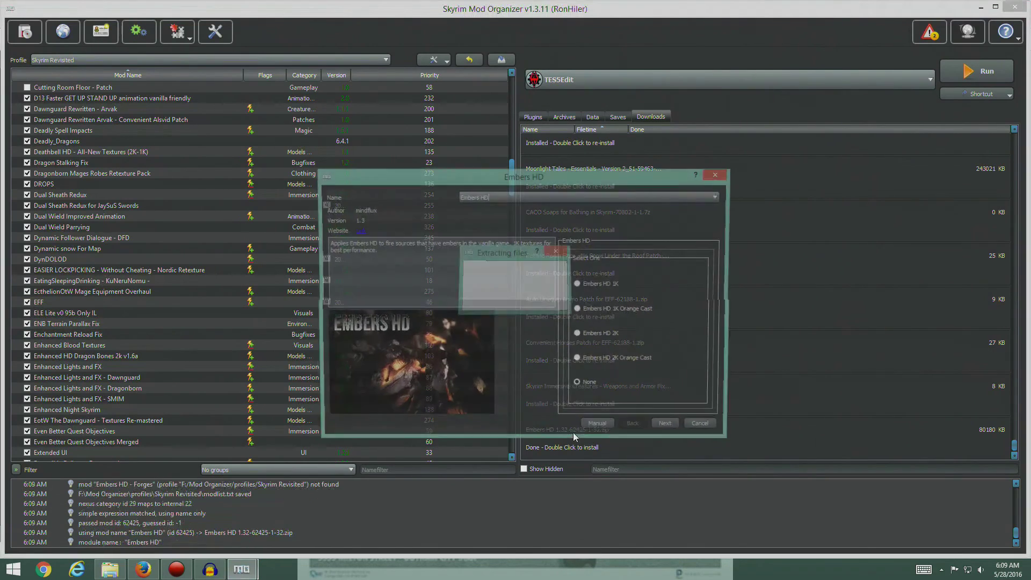
left_click(584, 337)
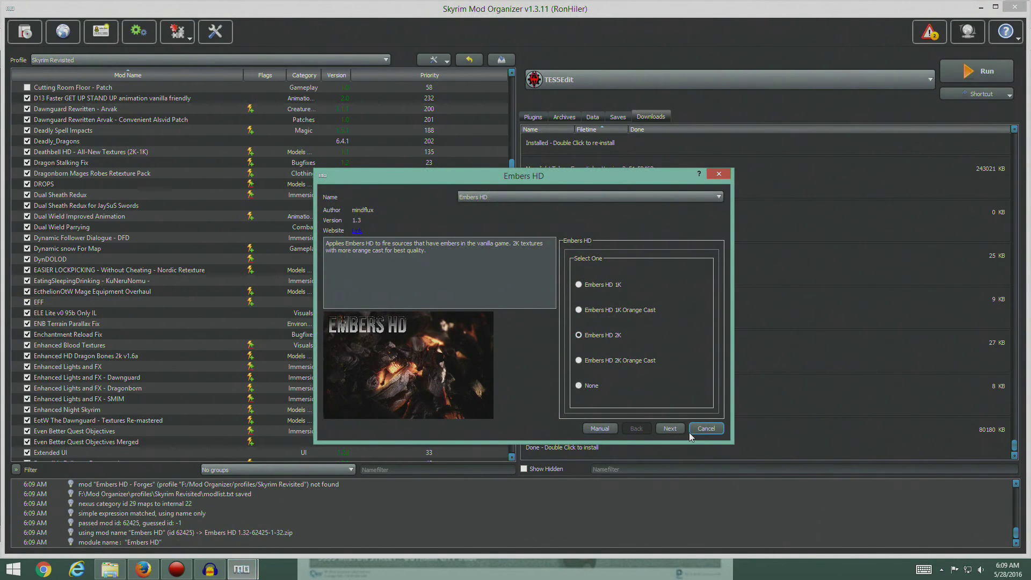
left_click(670, 429)
left_click(579, 297)
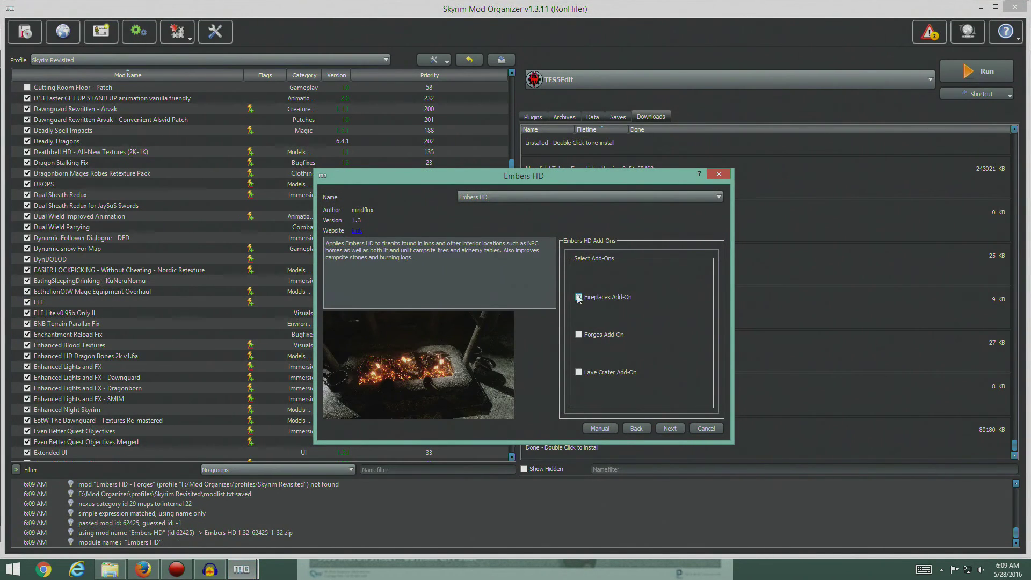
left_click(579, 334)
left_click(579, 372)
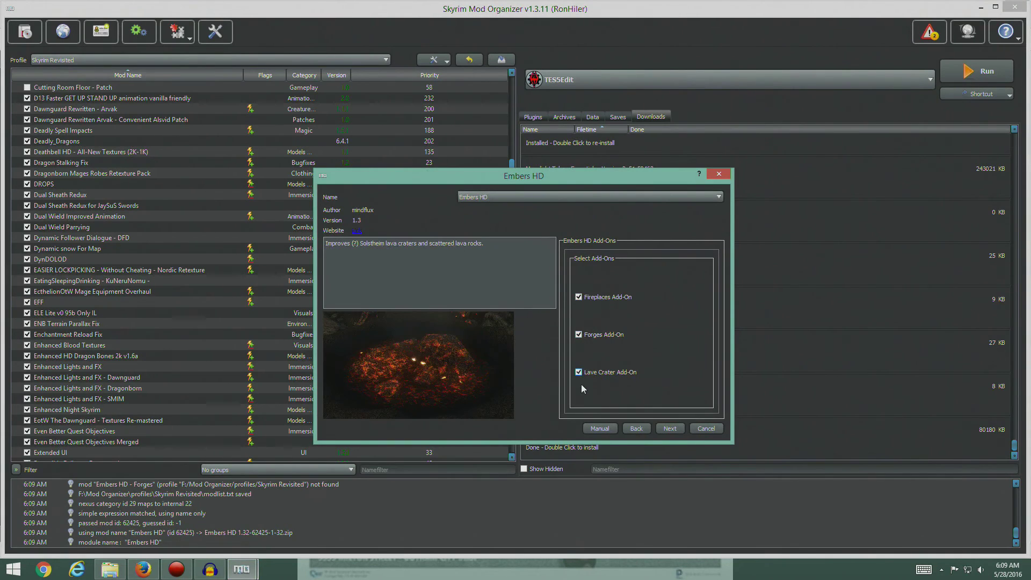
Include the Ultimate HD Fire Effects Patch per the guide, complete the installation, and enable the Embers HD mod.
left_click(669, 429)
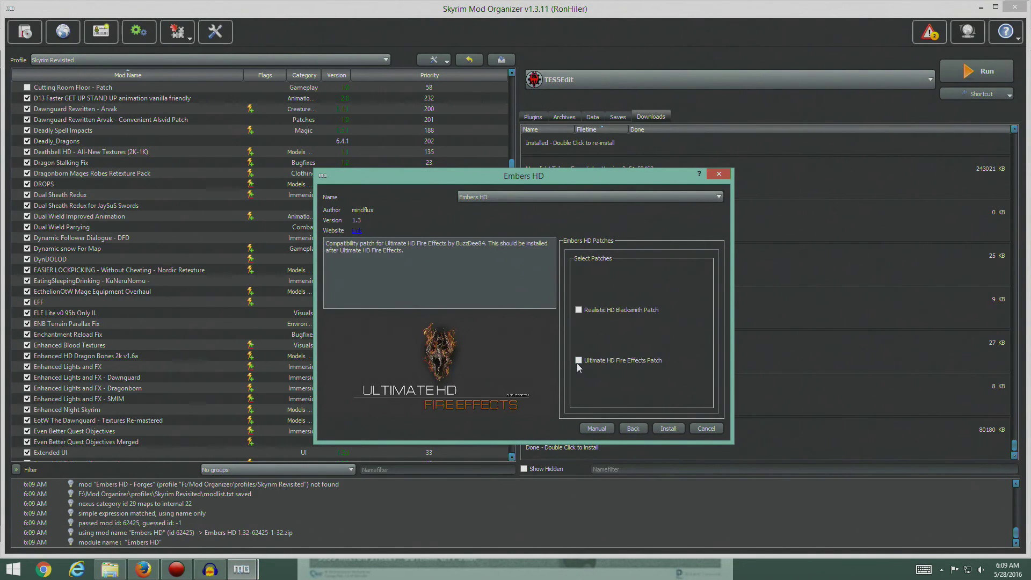
left_click(143, 568)
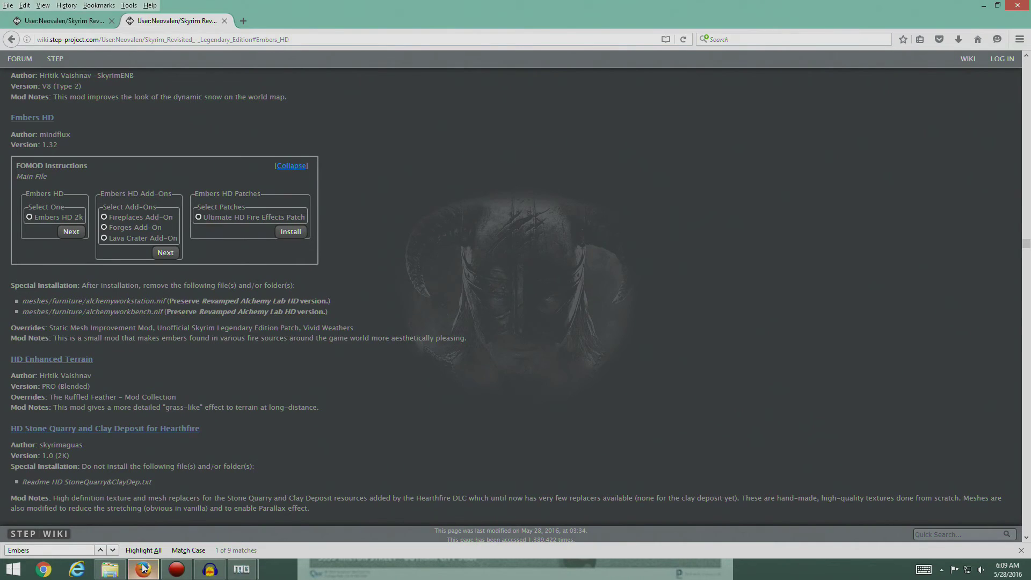
left_click(143, 568)
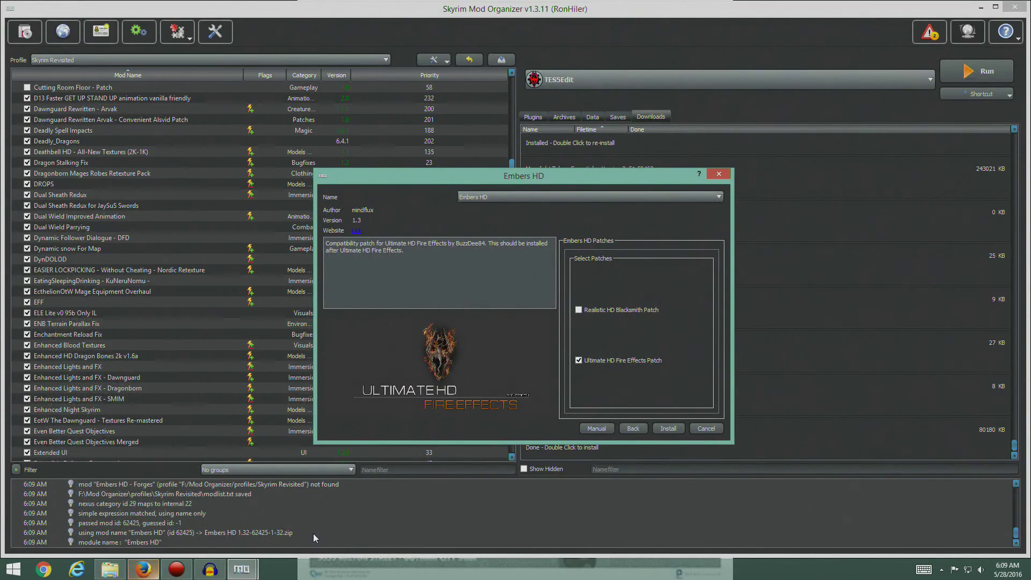
left_click(669, 430)
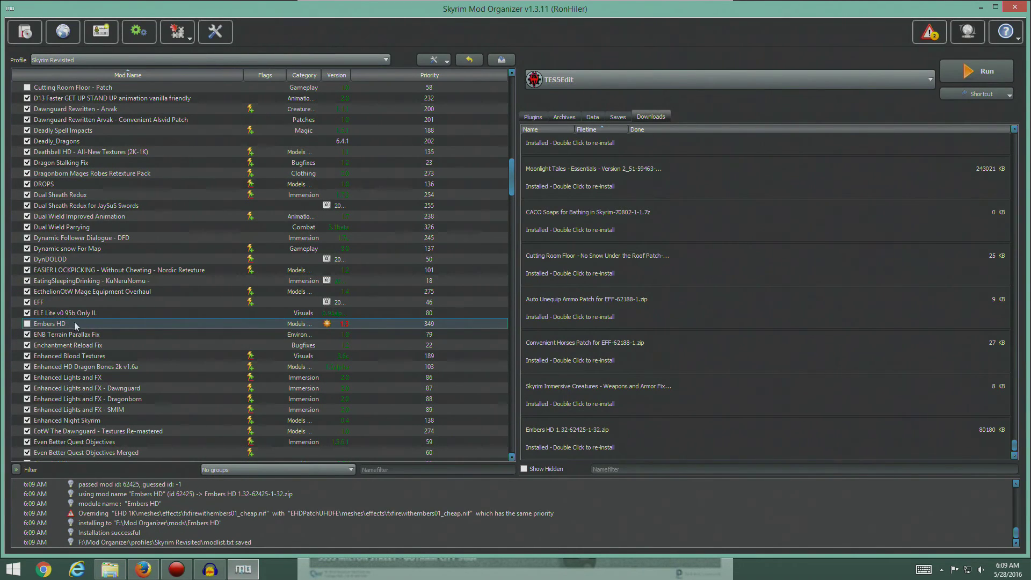
left_click(27, 324)
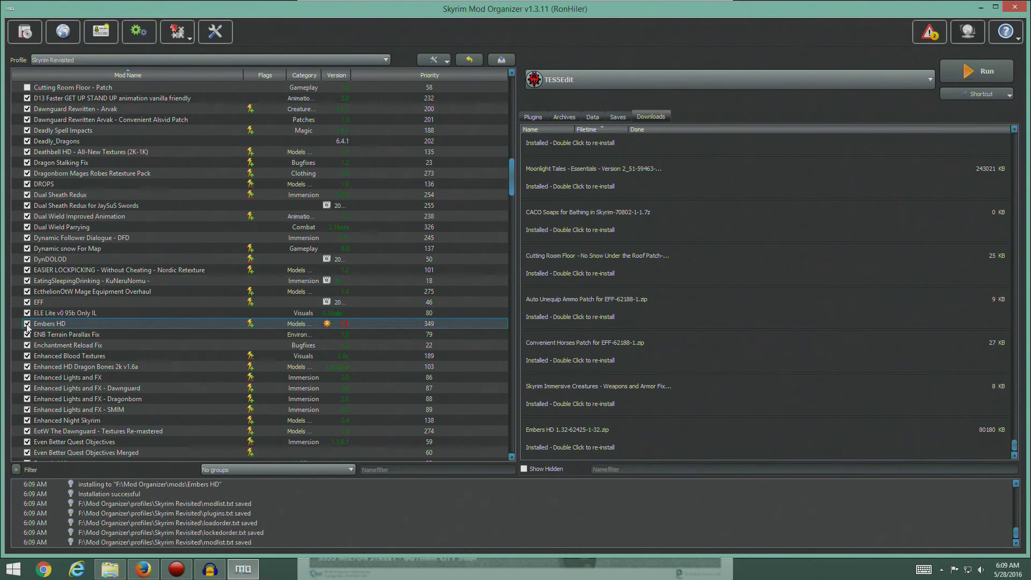
Check the installed Embers HD version against the files on its Nexus page, opened from the guide in Firefox.
mouse_move(345, 326)
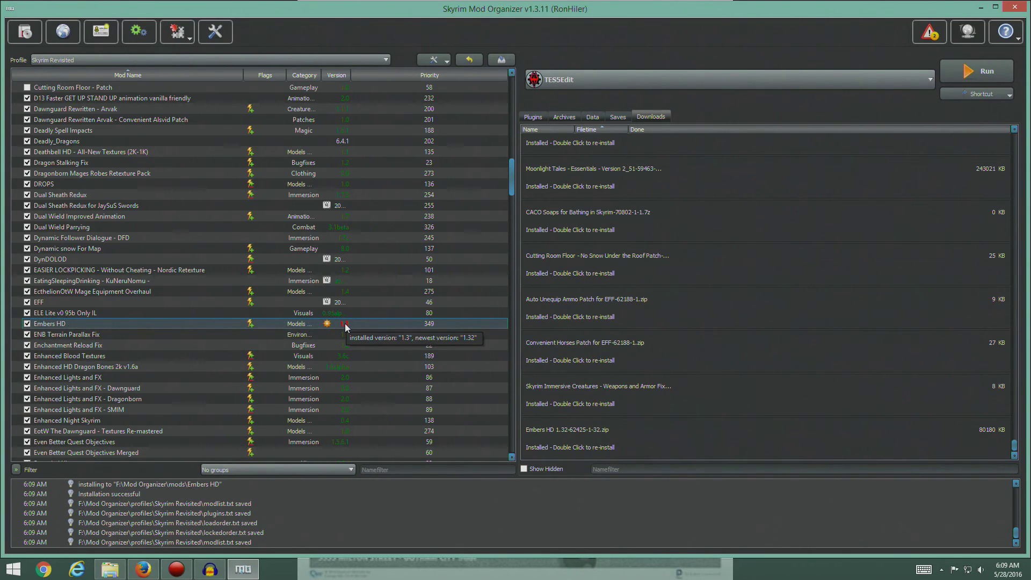
left_click(143, 569)
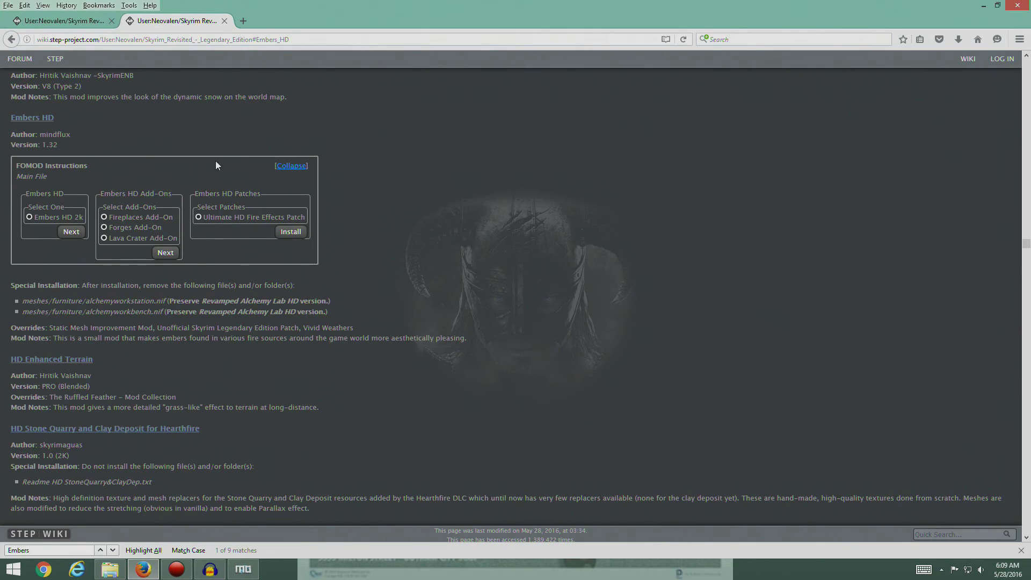
left_click(18, 122)
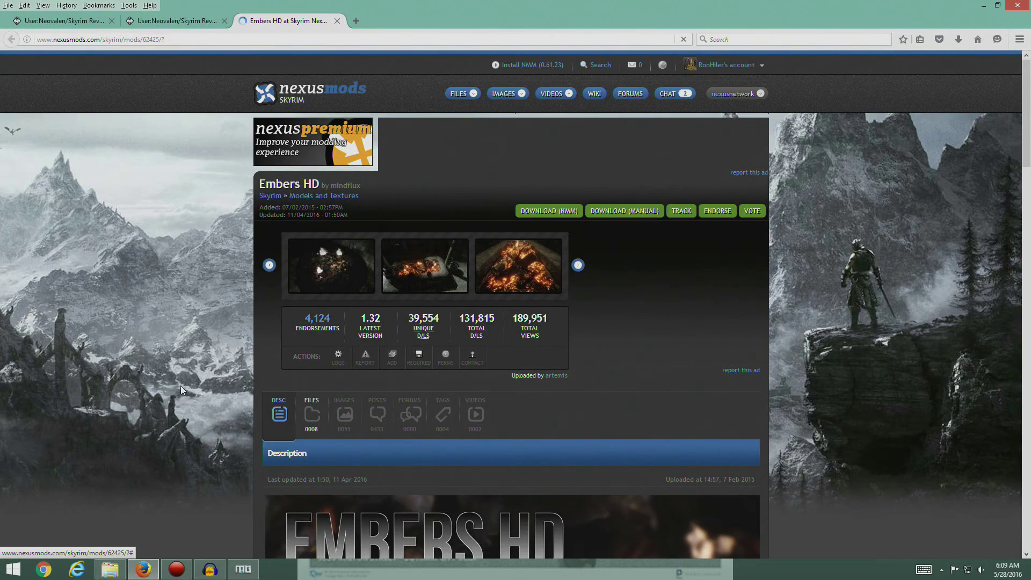
scroll(202, 385, "down", 3)
scroll(220, 354, "down", 1)
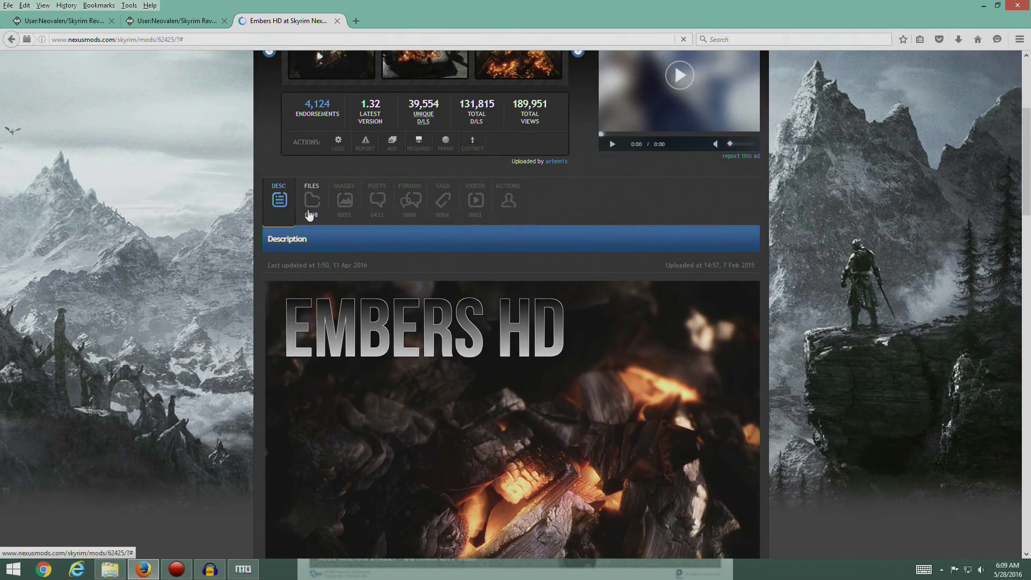
left_click(312, 201)
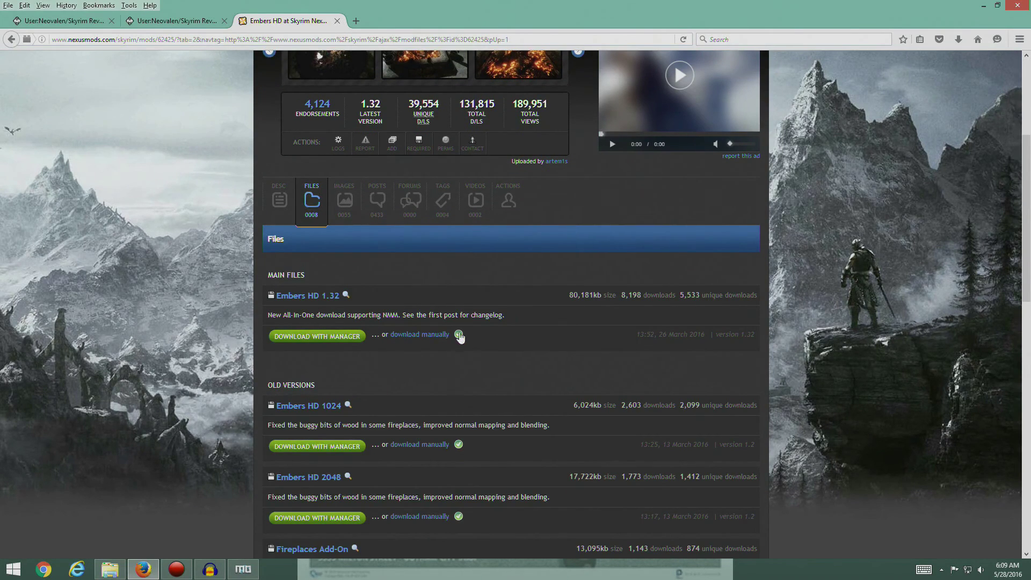
scroll(437, 373, "down", 4)
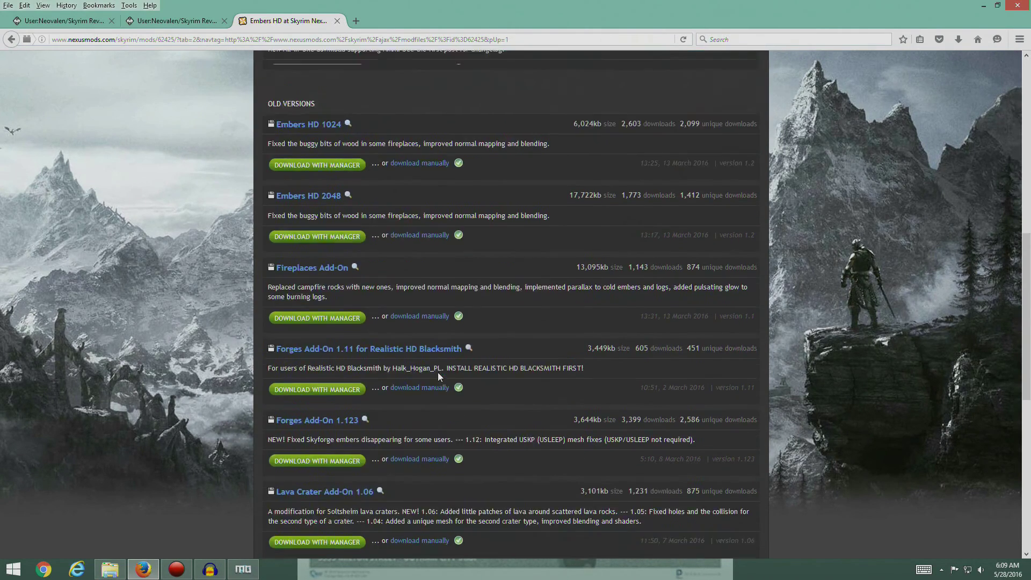
scroll(437, 372, "down", 4)
scroll(437, 373, "up", 5)
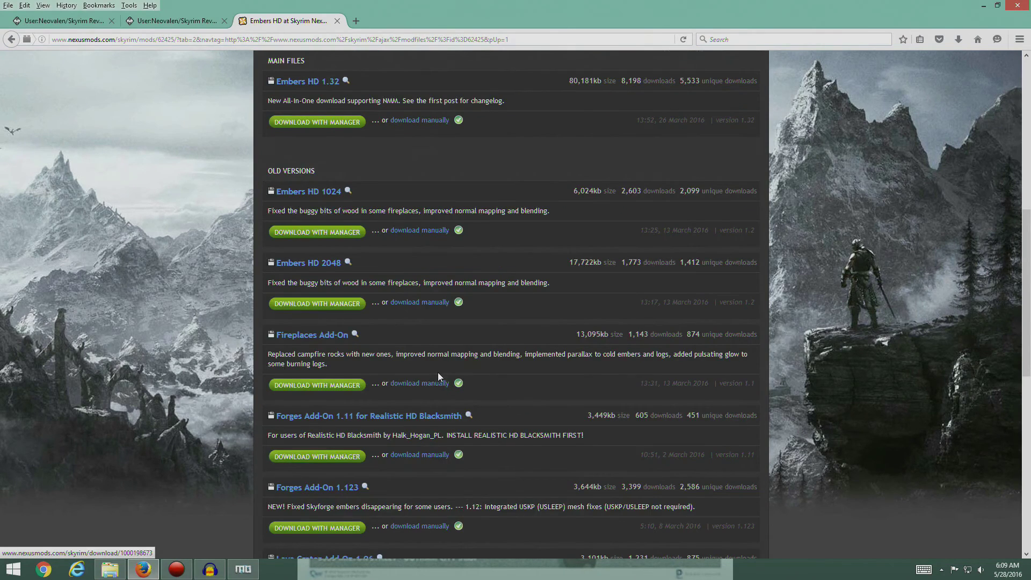
left_click(337, 20)
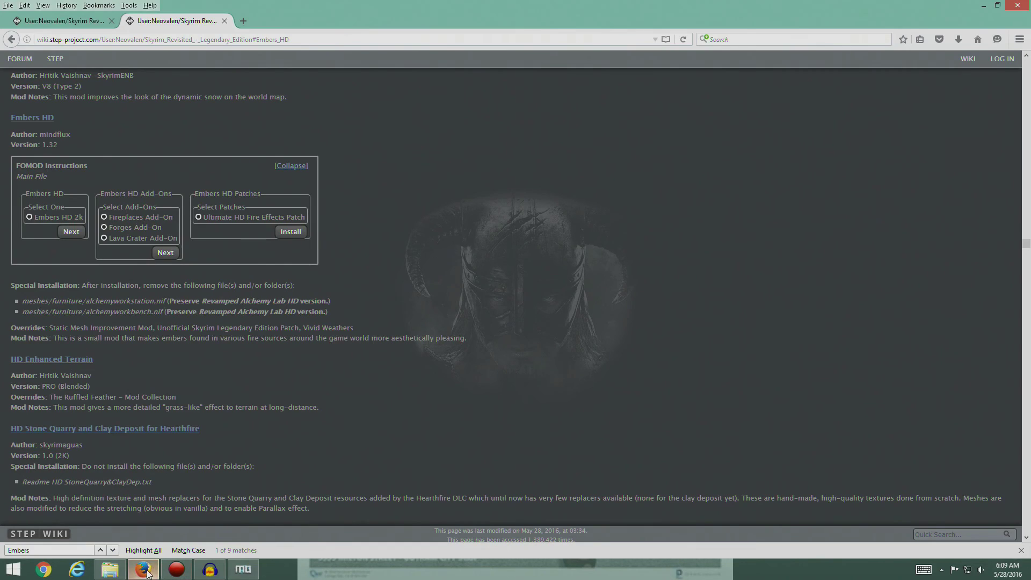
Switch to Mod Organizer, dismiss the update notice of the Embers HD mod, and show the plugin list to check for missing masters.
left_click(244, 574)
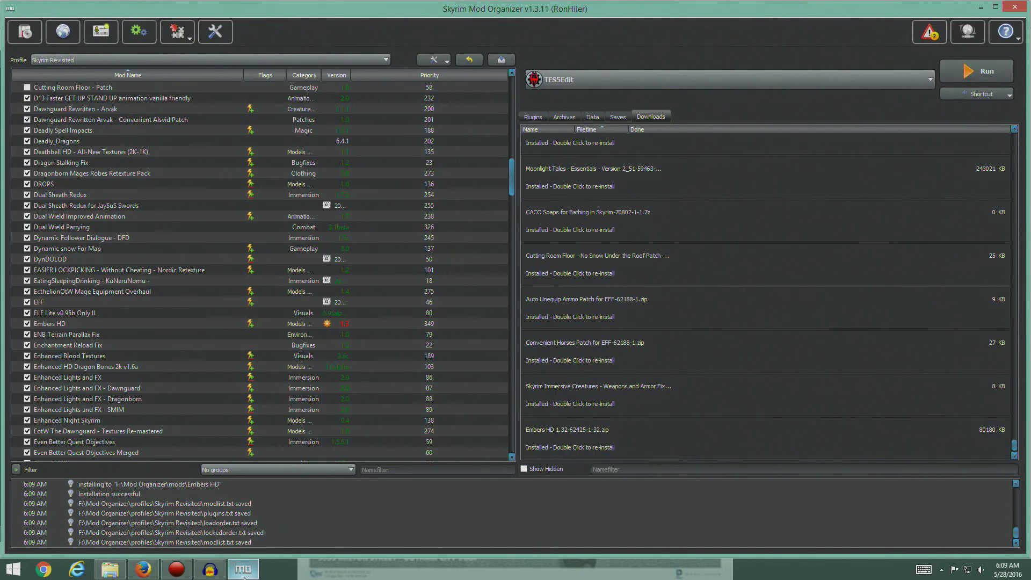
right_click(357, 325)
left_click(388, 361)
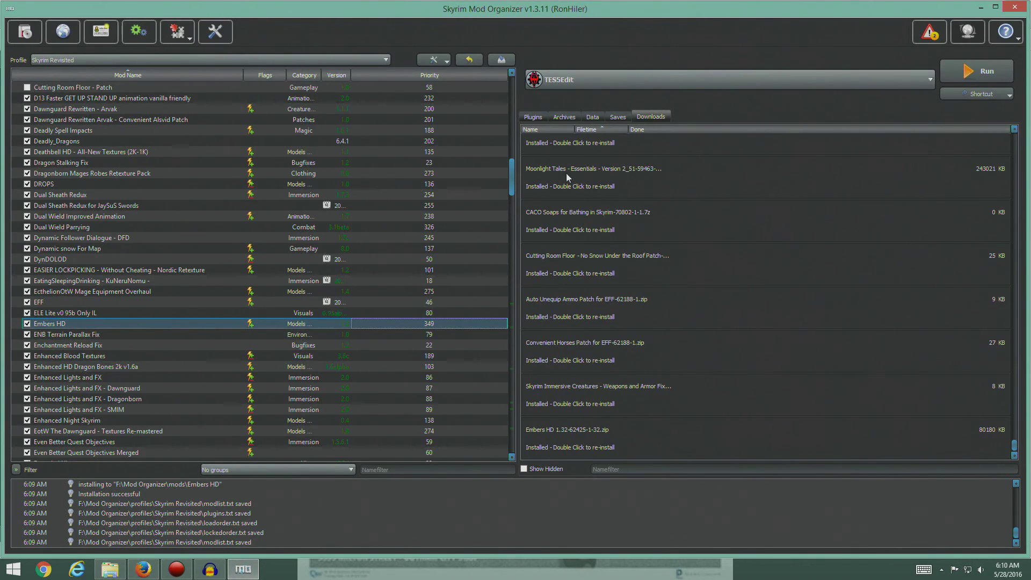
left_click(533, 118)
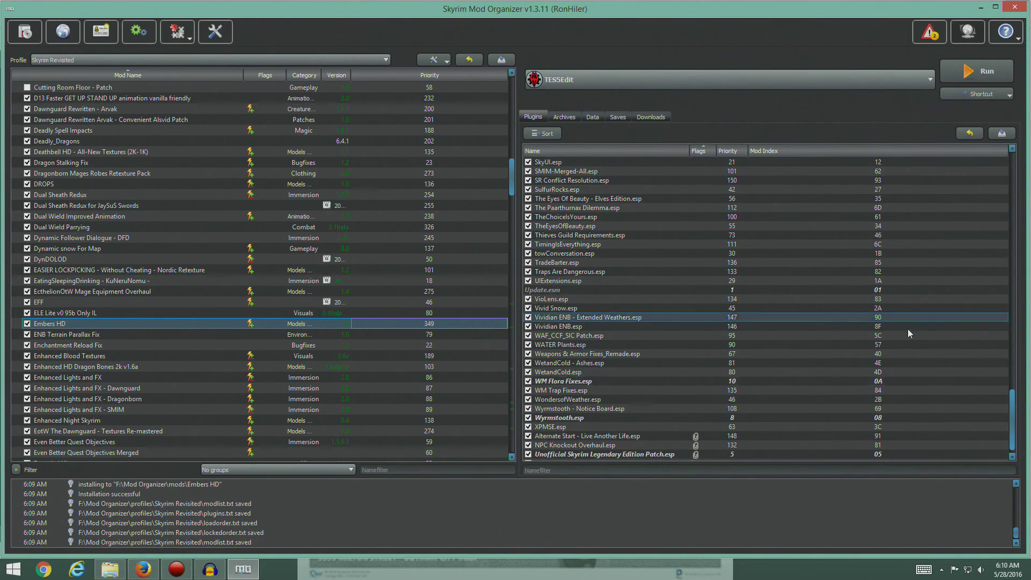
Inspect the flagged plugins at the end of the list and read the note on RSPatch.esp.
left_click_drag(1014, 420, 1015, 436)
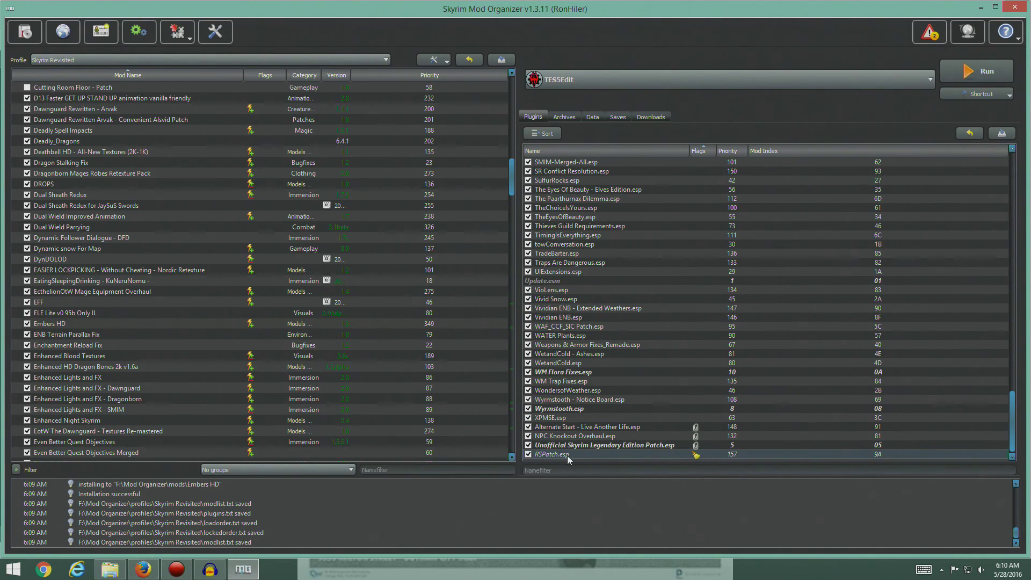
mouse_move(567, 455)
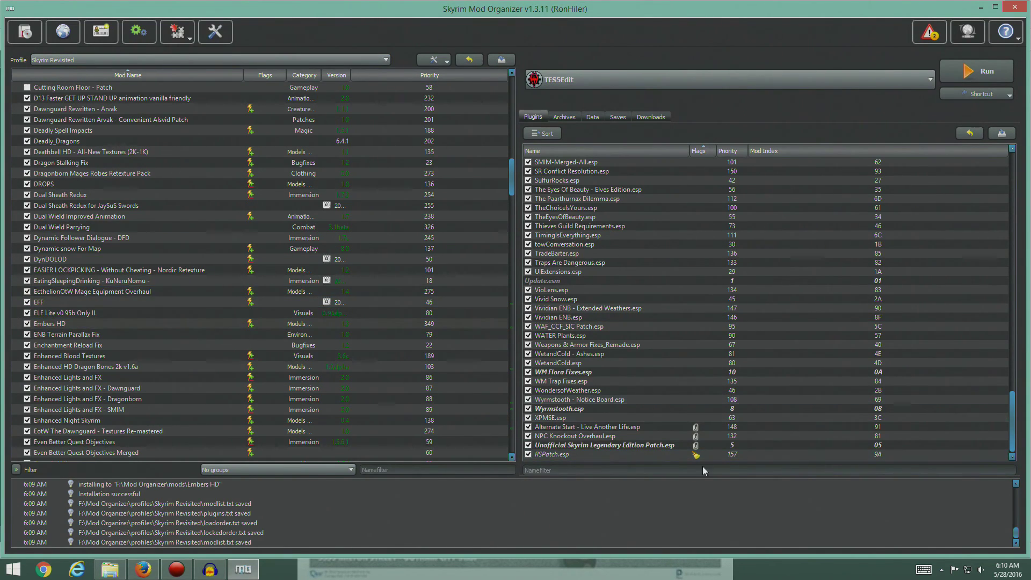
mouse_move(623, 454)
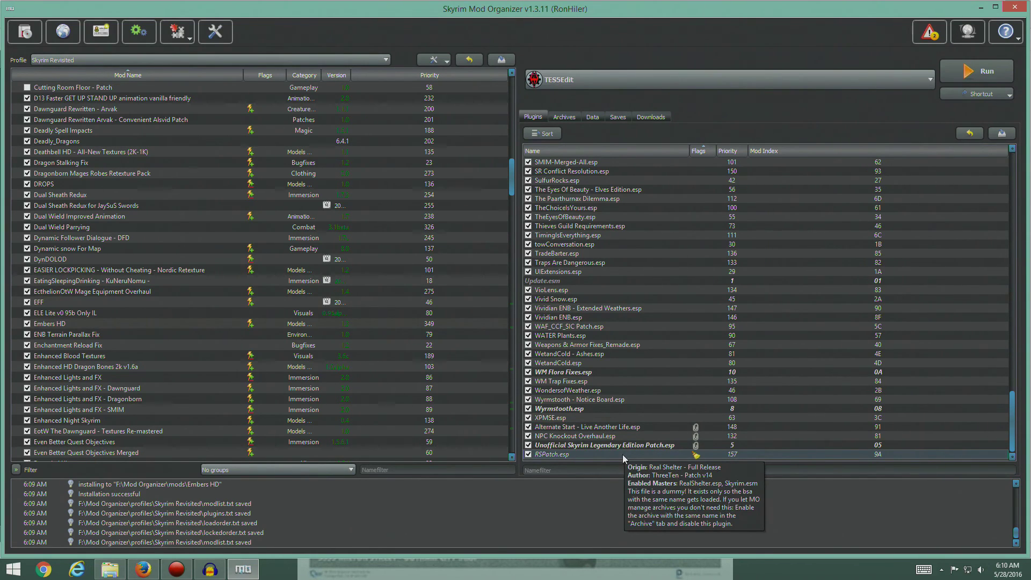
left_click_drag(1017, 414, 1004, 275)
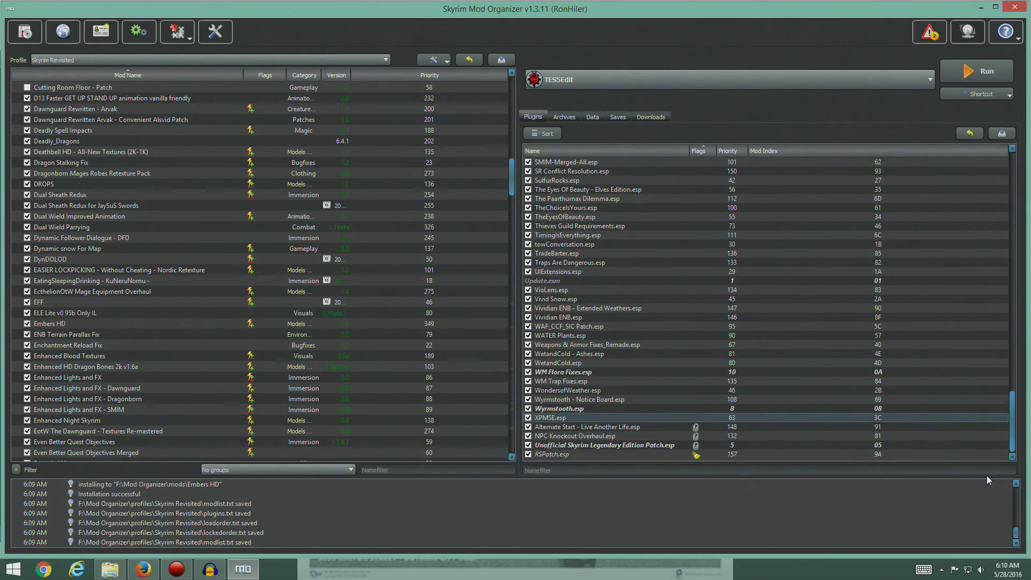
Switch to Firefox, close the extra guide tab, and find the LOOT instructions in the Skyrim Revisited guide.
left_click(143, 570)
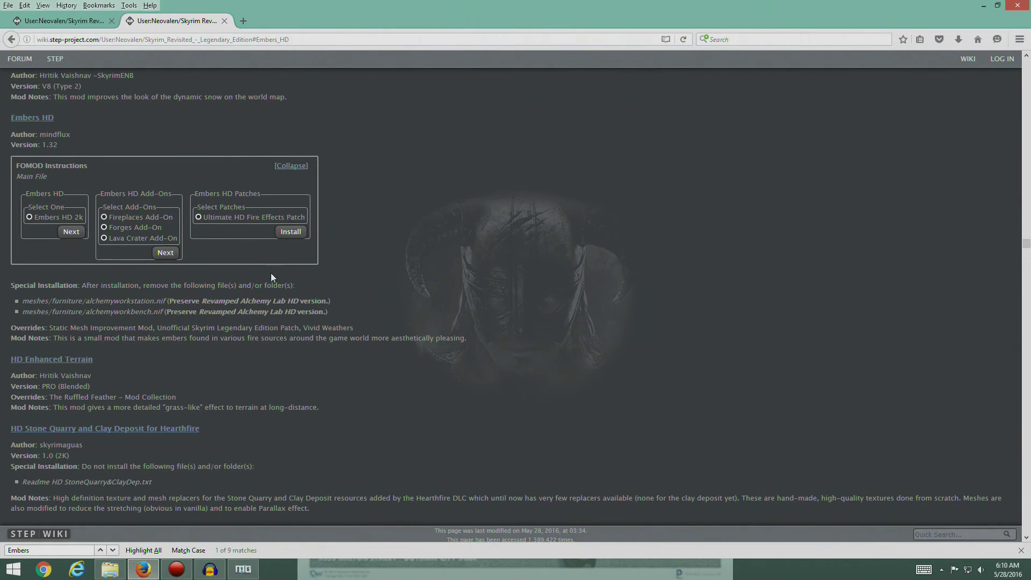
key("ctrl+w")
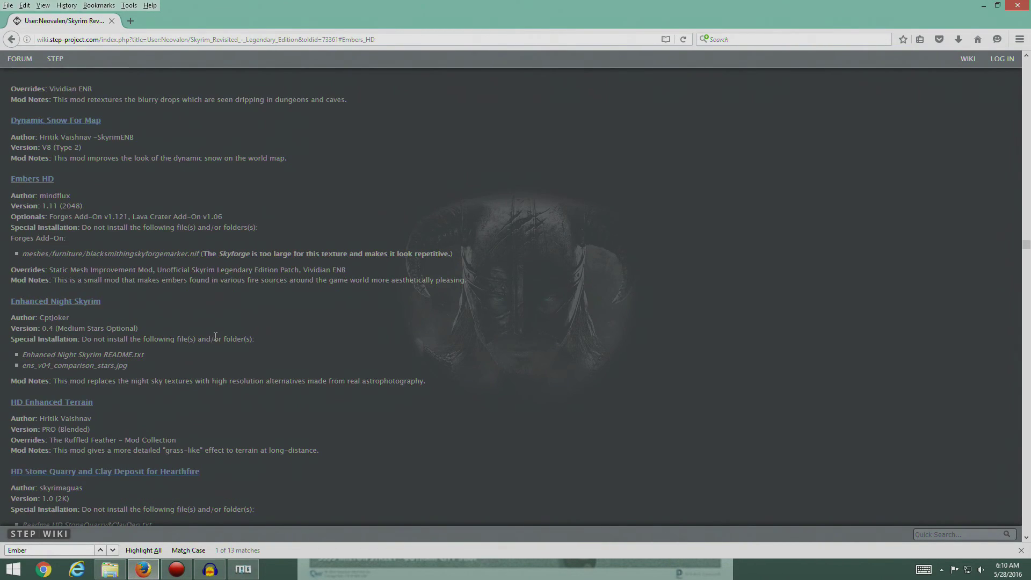
scroll(216, 337, "down", 15)
left_click_drag(1027, 258, 1027, 488)
scroll(428, 420, "up", 10)
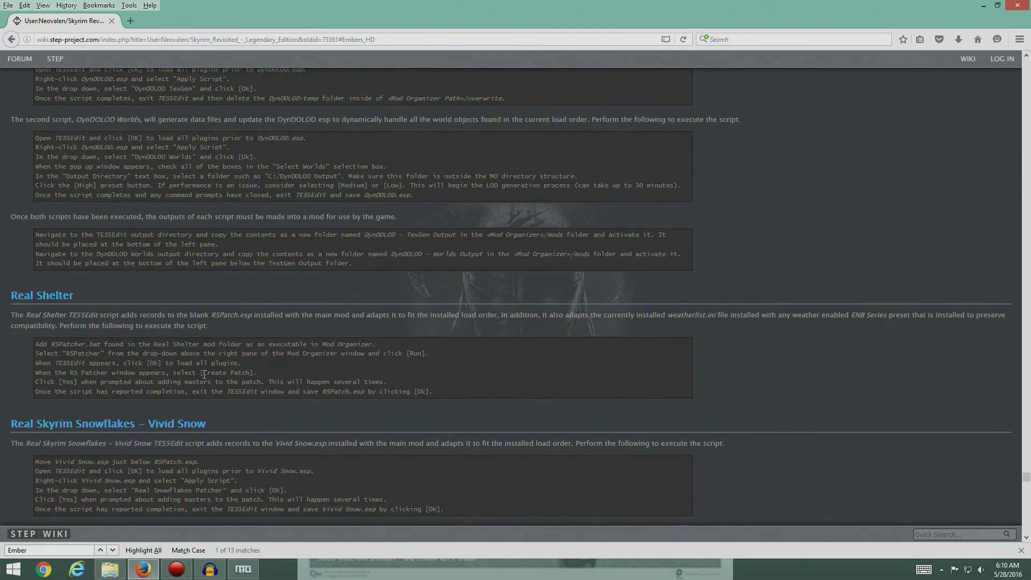
scroll(204, 375, "up", 15)
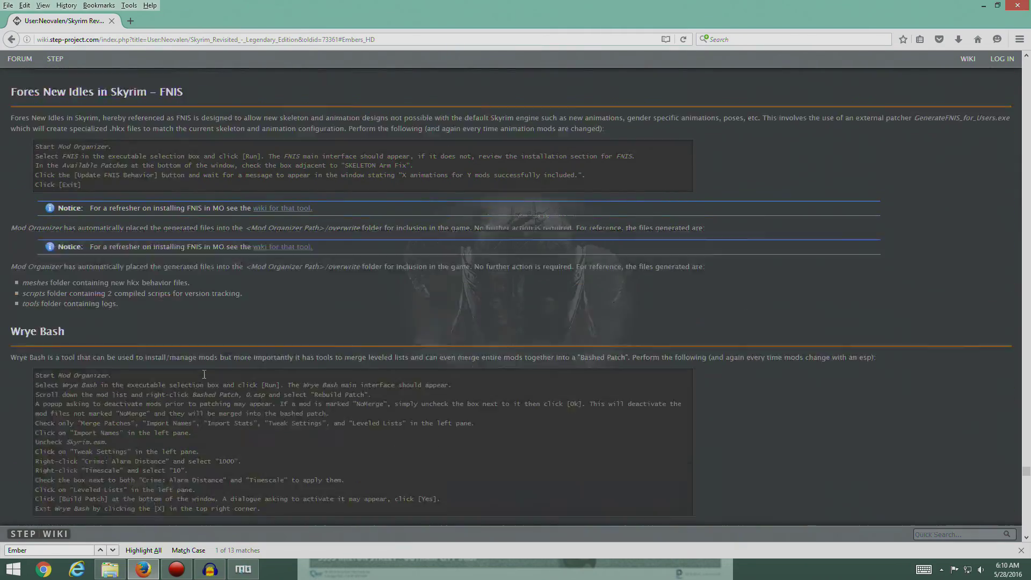
scroll(204, 374, "up", 7)
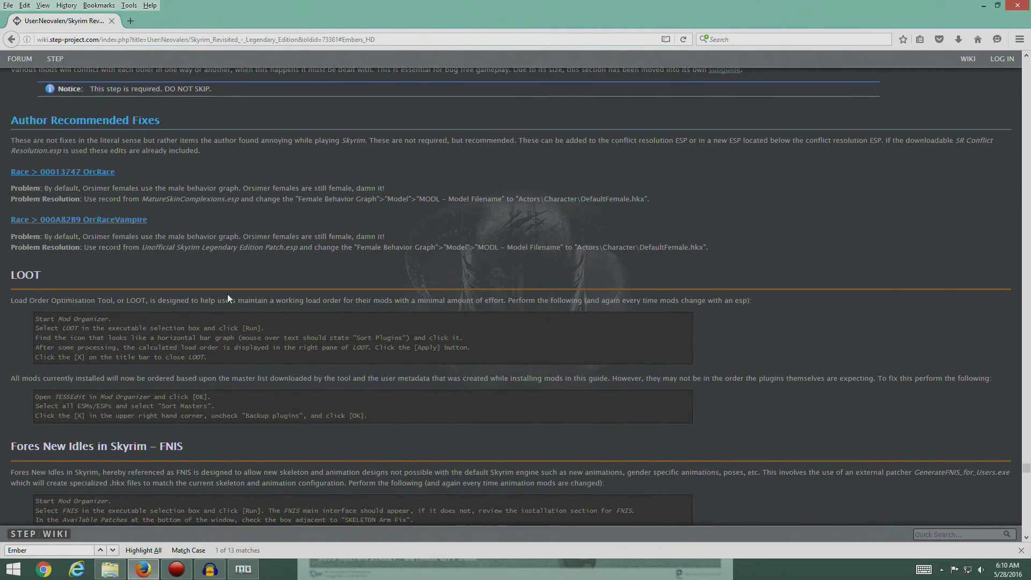
scroll(201, 244, "down", 2)
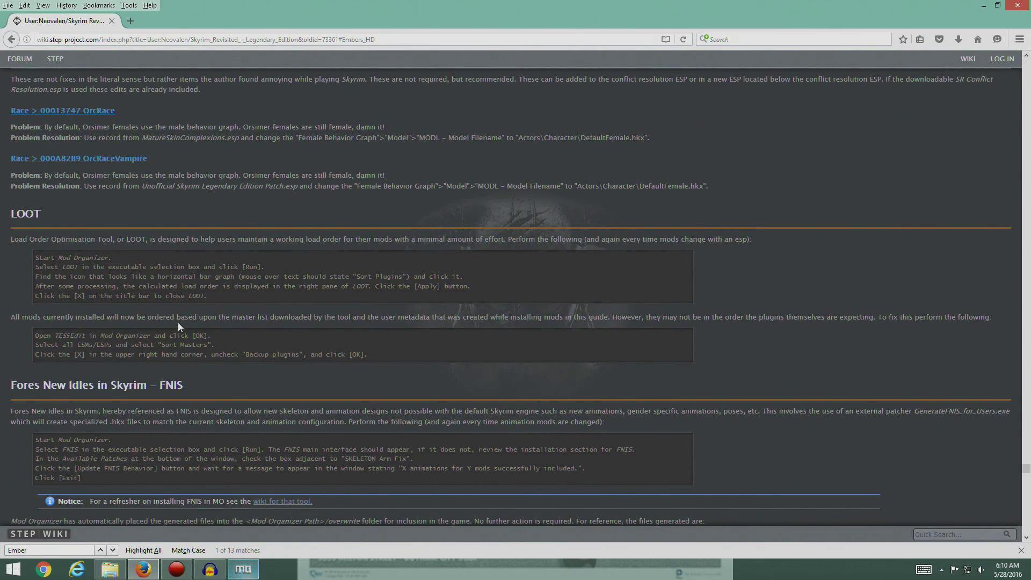
Run LOOT from Mod Organizer, sort the plugins, apply the calculated load order, and exit LOOT.
left_click(243, 569)
left_click(752, 81)
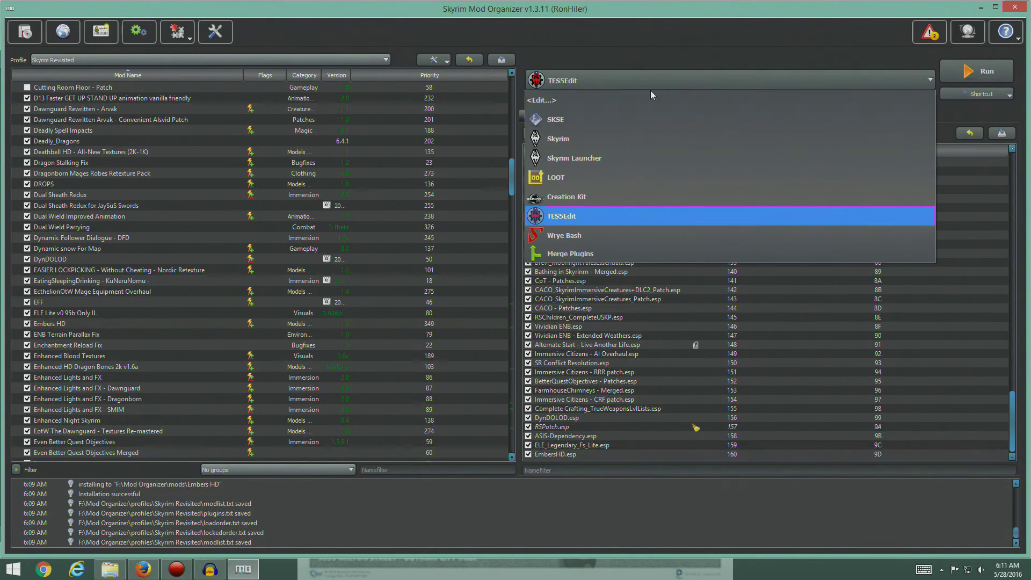
left_click(602, 175)
left_click(976, 71)
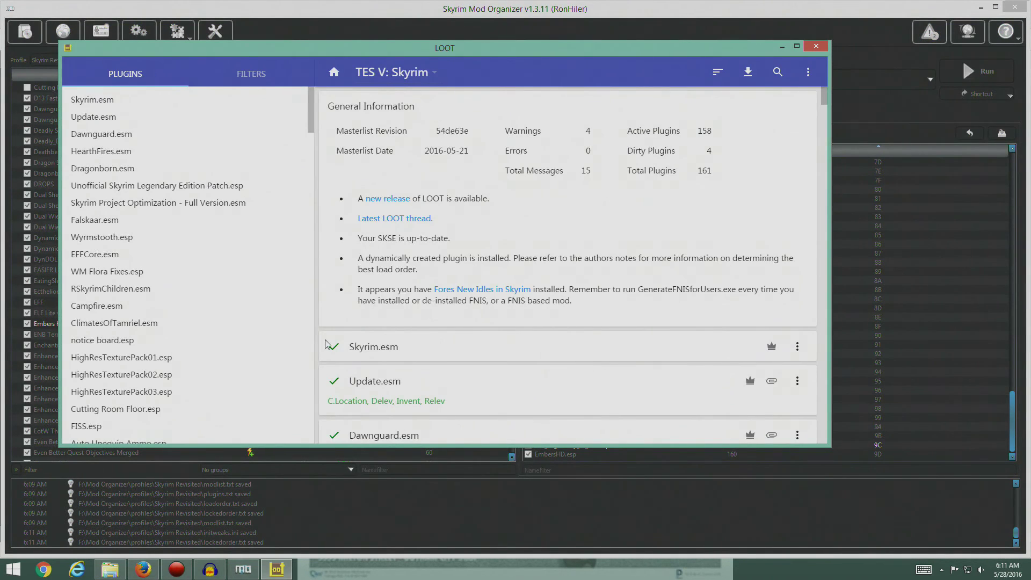
left_click(717, 71)
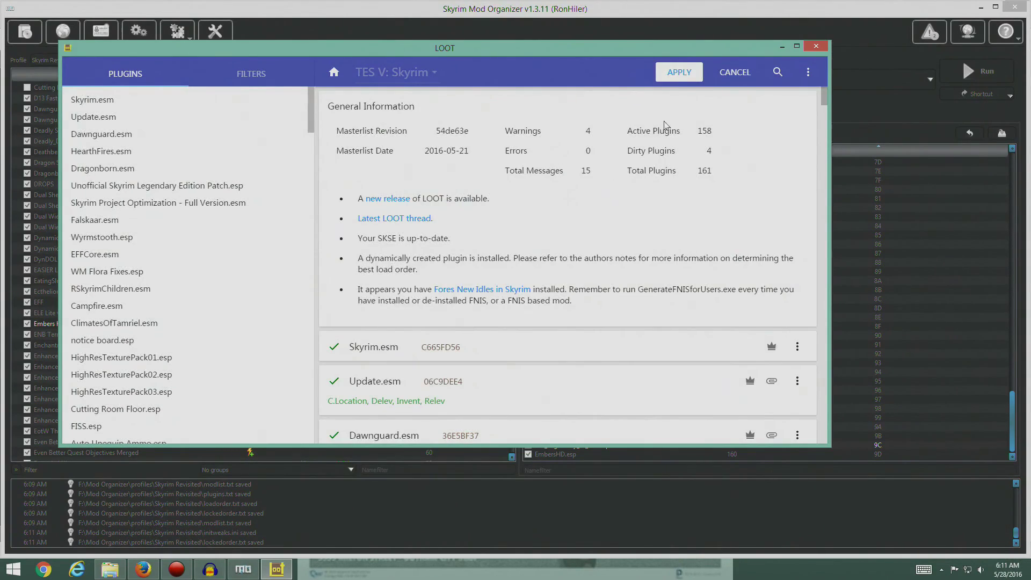
left_click(679, 72)
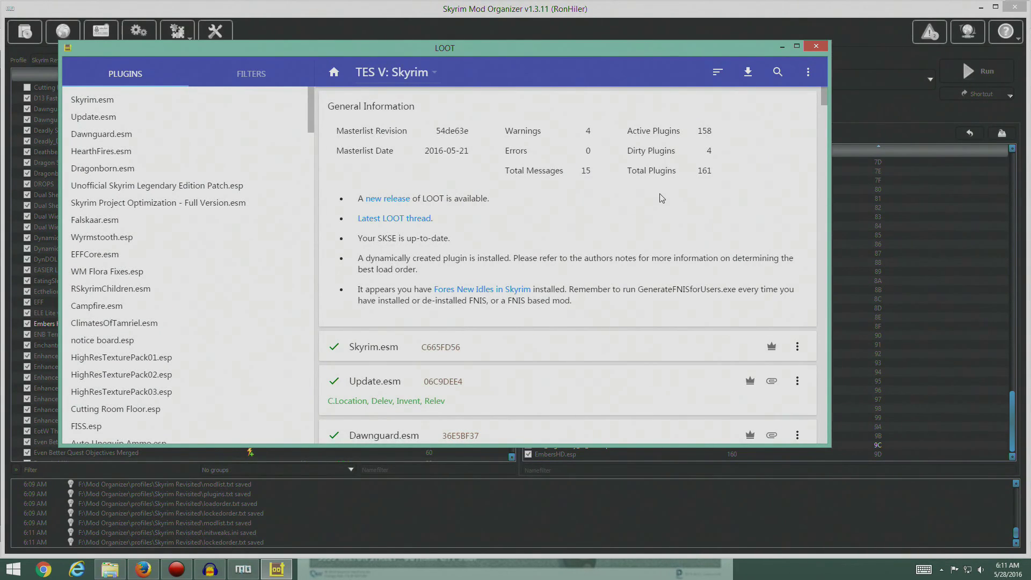
left_click(817, 47)
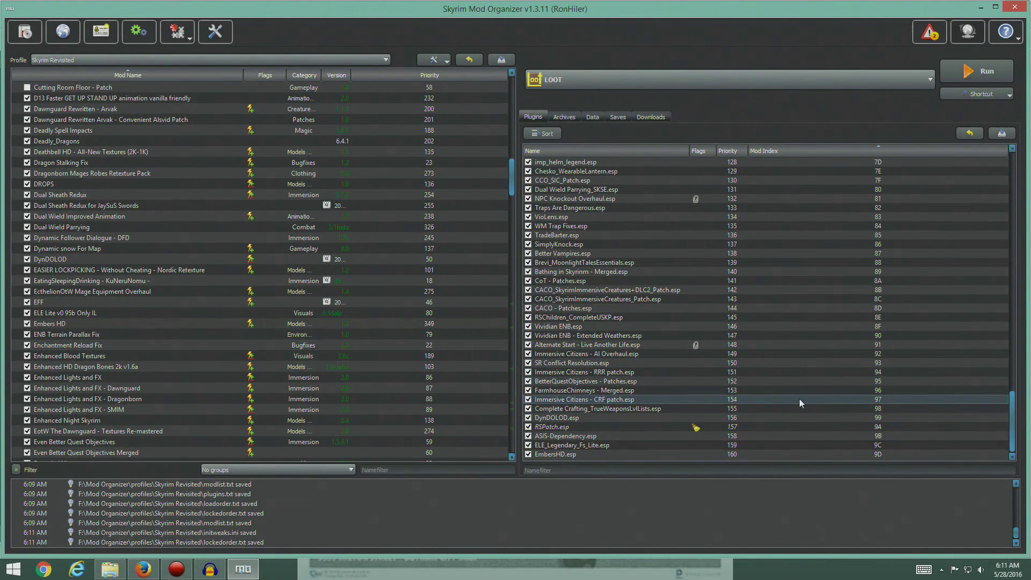
Review Mod Organizer's reported problems, and reread the guide's LOOT section in Firefox for the follow-up instructions.
left_click(924, 32)
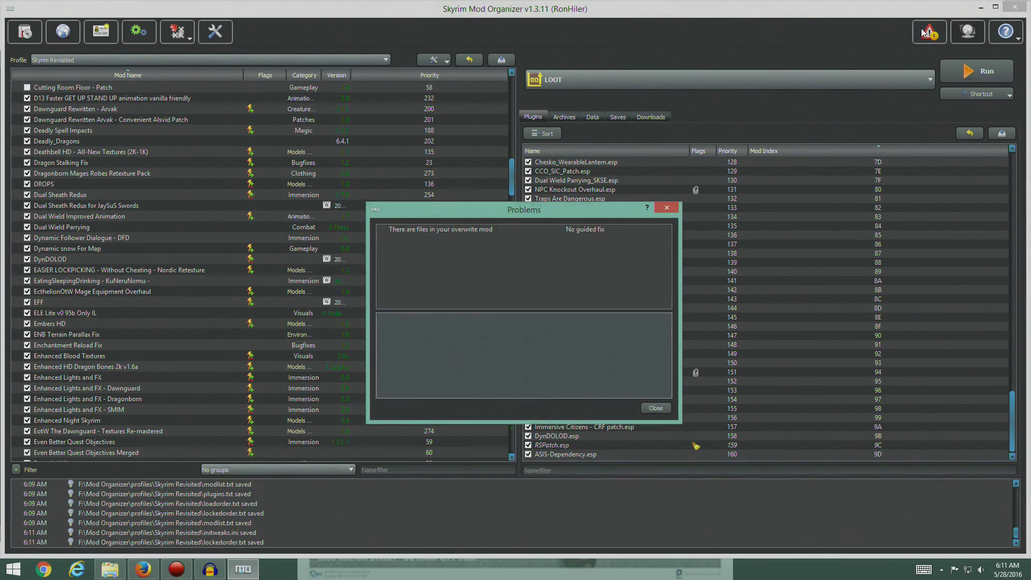
left_click(666, 208)
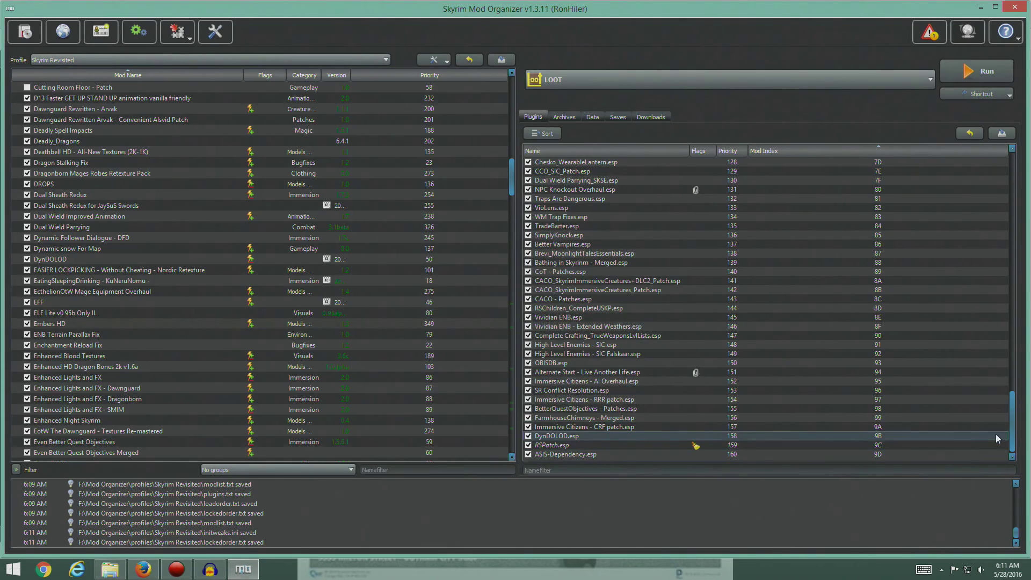
left_click(143, 569)
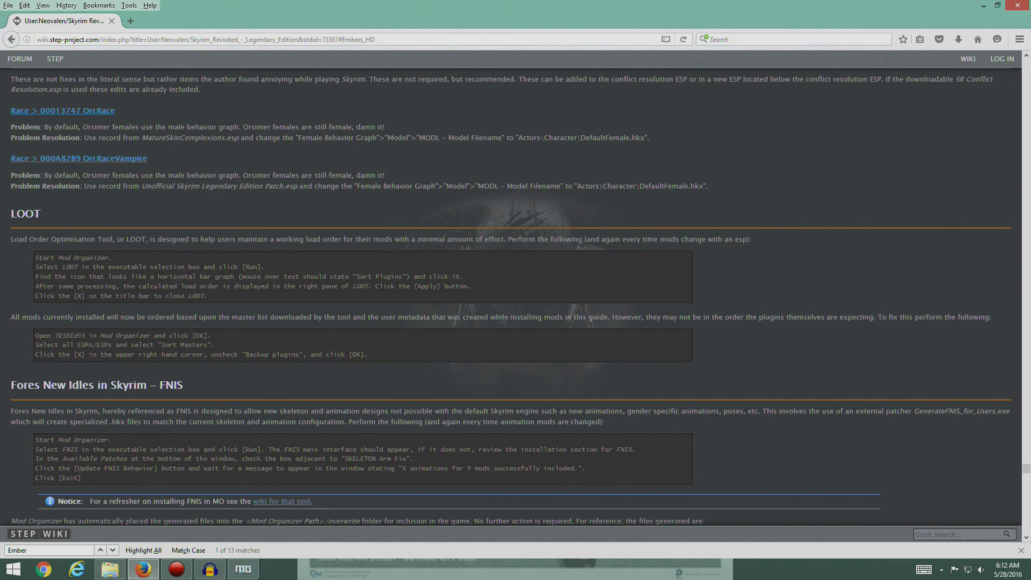
Run TES5Edit from Mod Organizer and load all the active plugins.
left_click(243, 569)
left_click(910, 80)
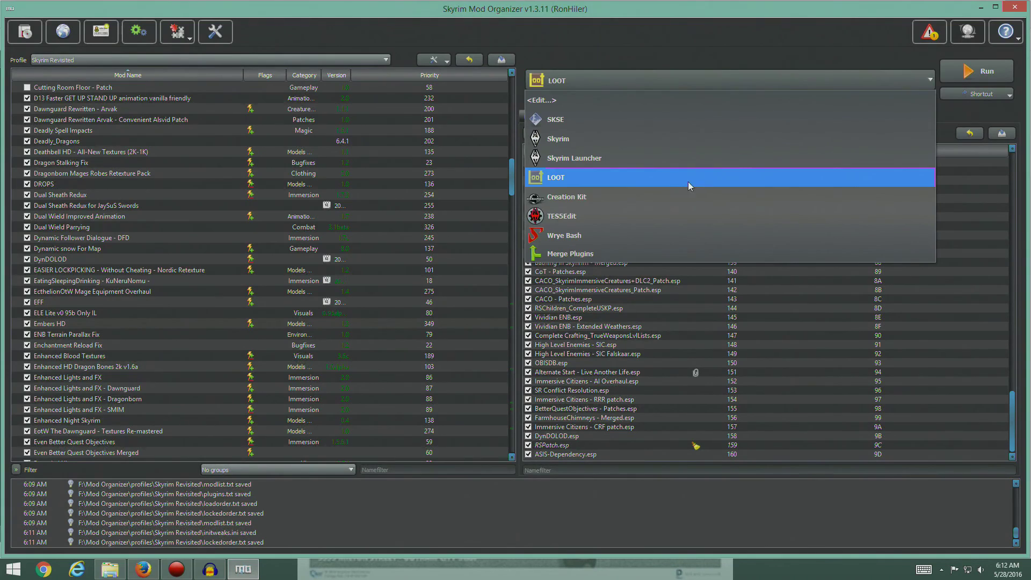
left_click(642, 217)
left_click(953, 74)
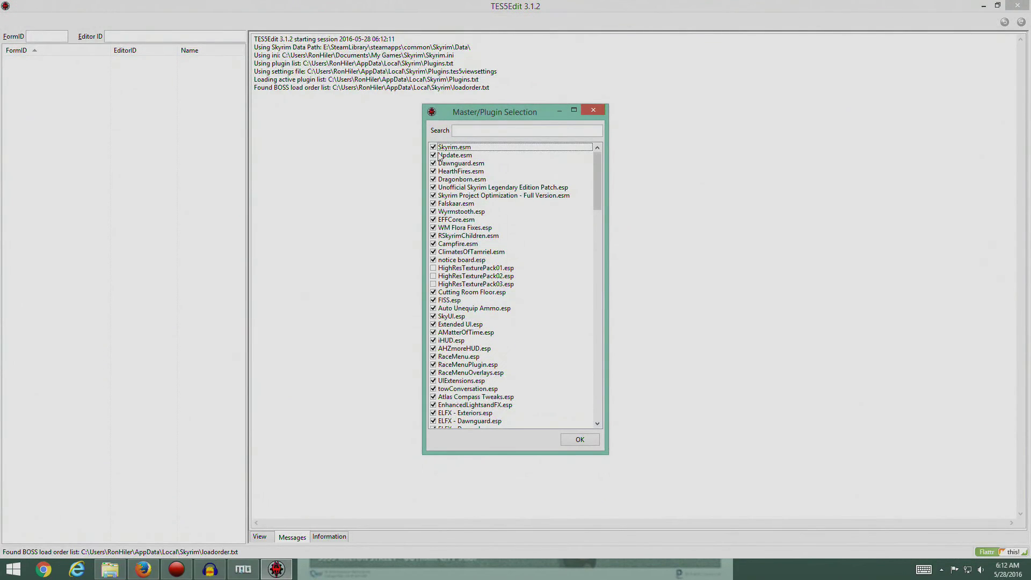
left_click_drag(599, 195, 616, 430)
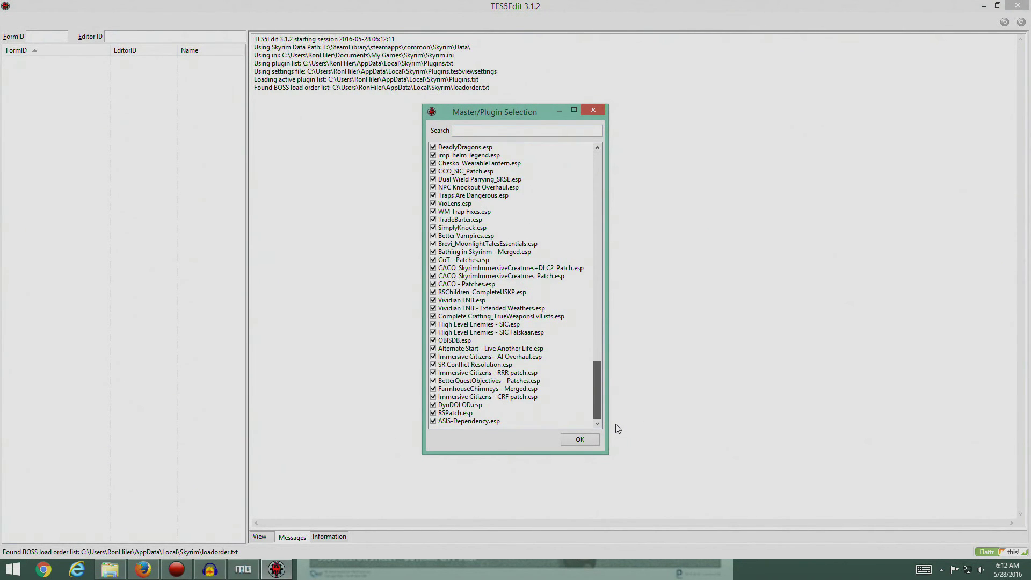
left_click(589, 441)
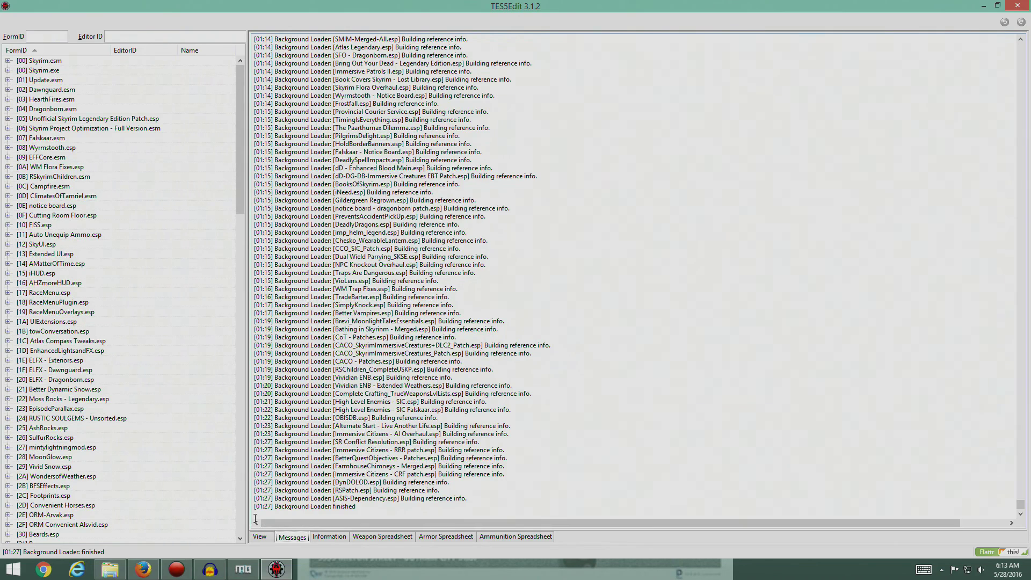
Select all the loaded plugins in TES5Edit and sort their masters.
left_click(133, 204)
right_click(133, 204)
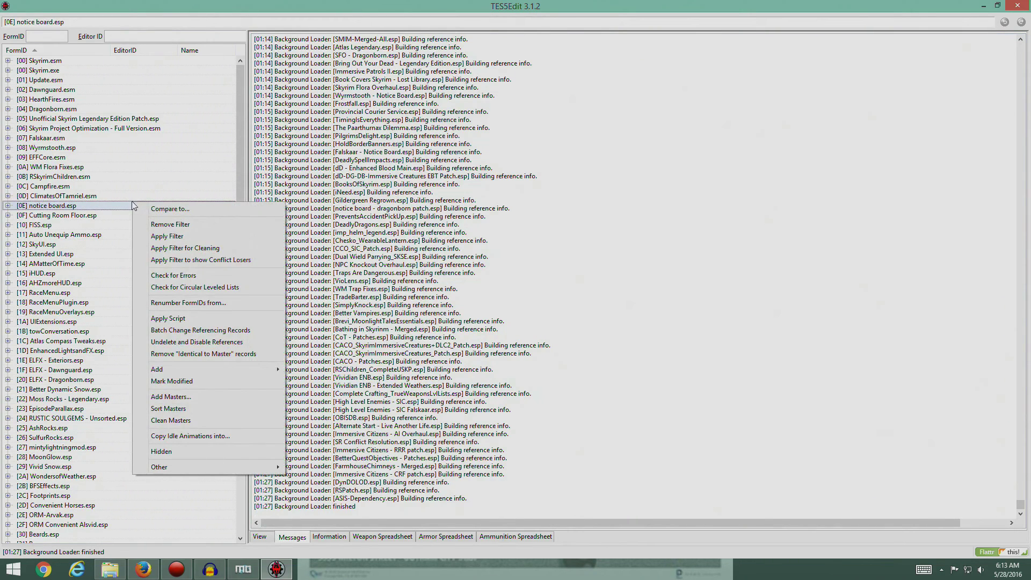
left_click(125, 196)
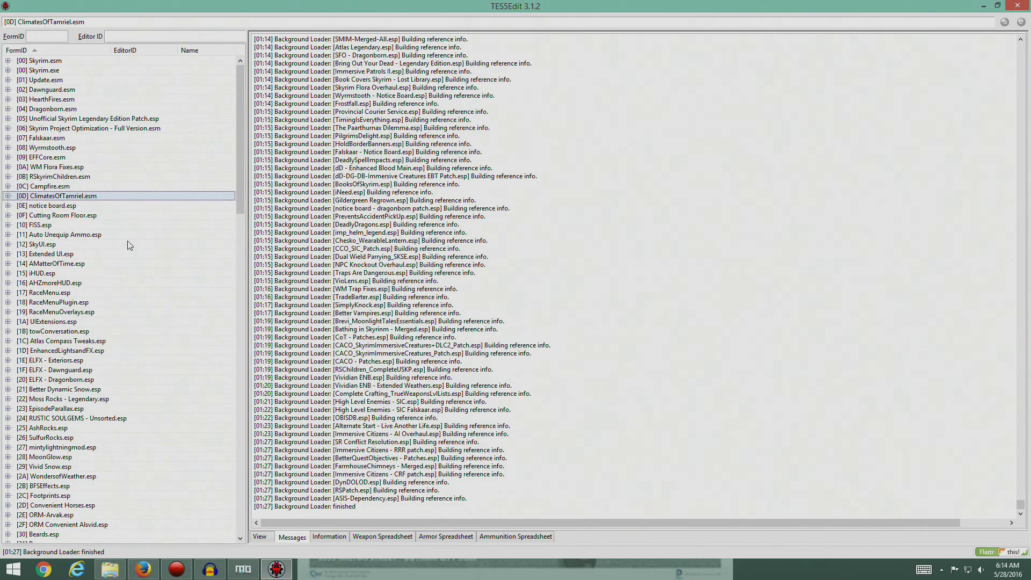
key("ctrl+a")
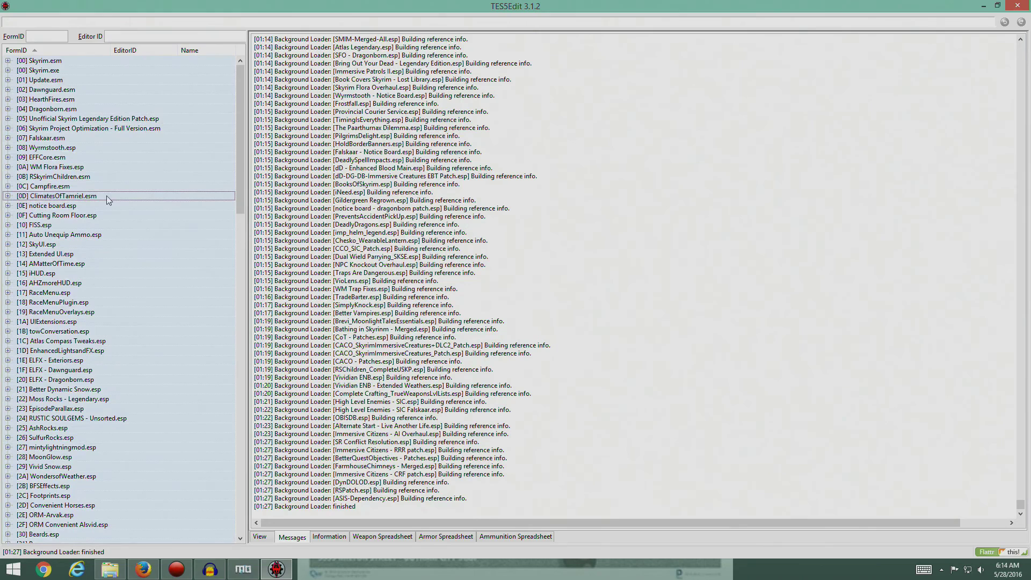
right_click(118, 253)
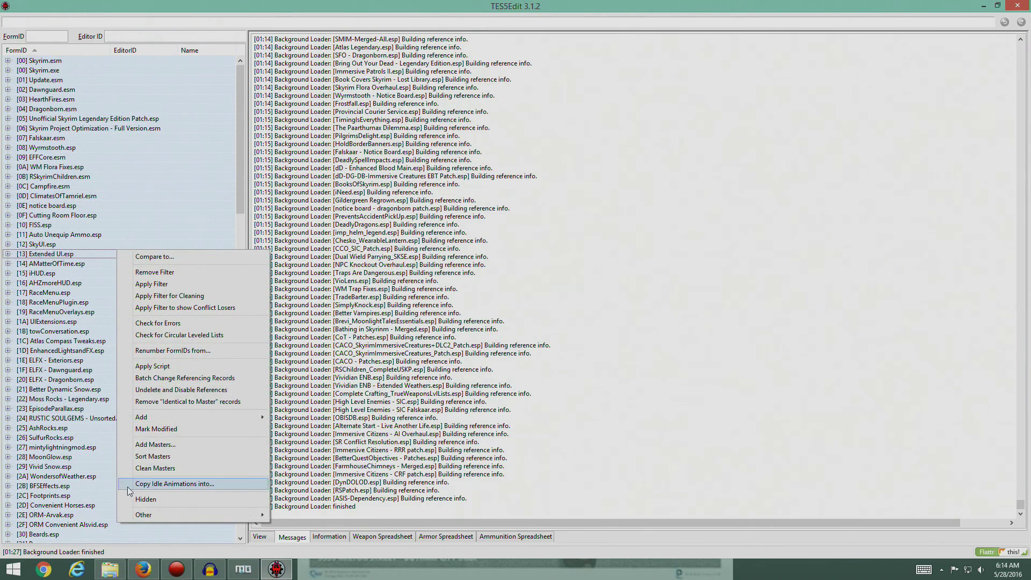
left_click(150, 458)
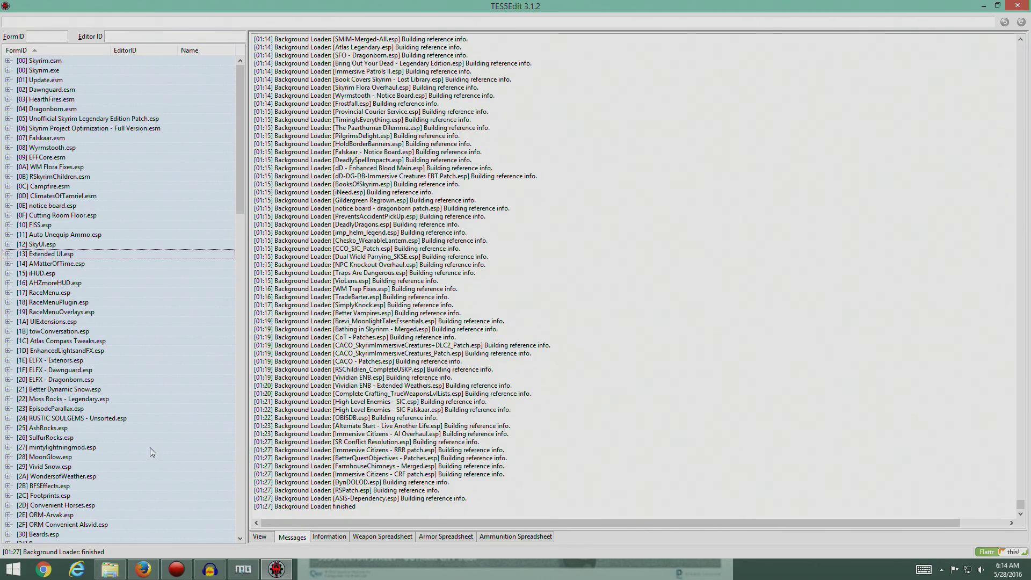
Exit TES5Edit, saving all the changed plugins with plugin backup turned off.
scroll(239, 231, "down", 20)
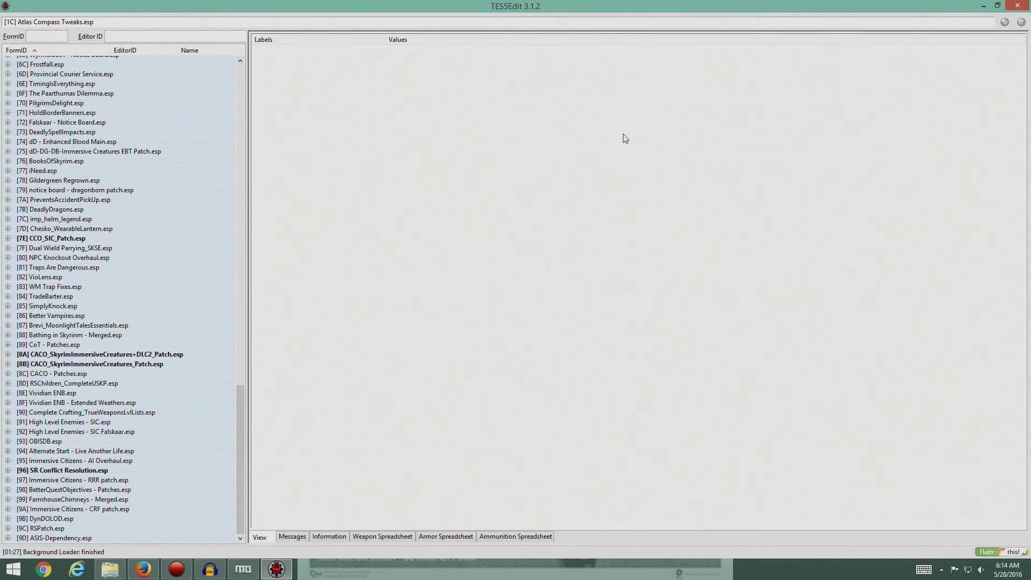
left_click(1019, 6)
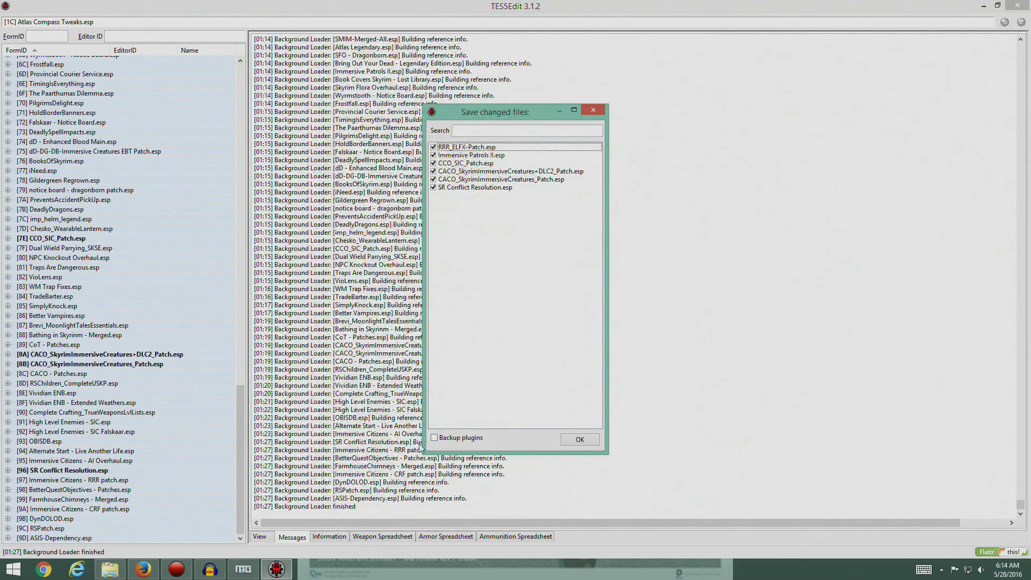
left_click(579, 442)
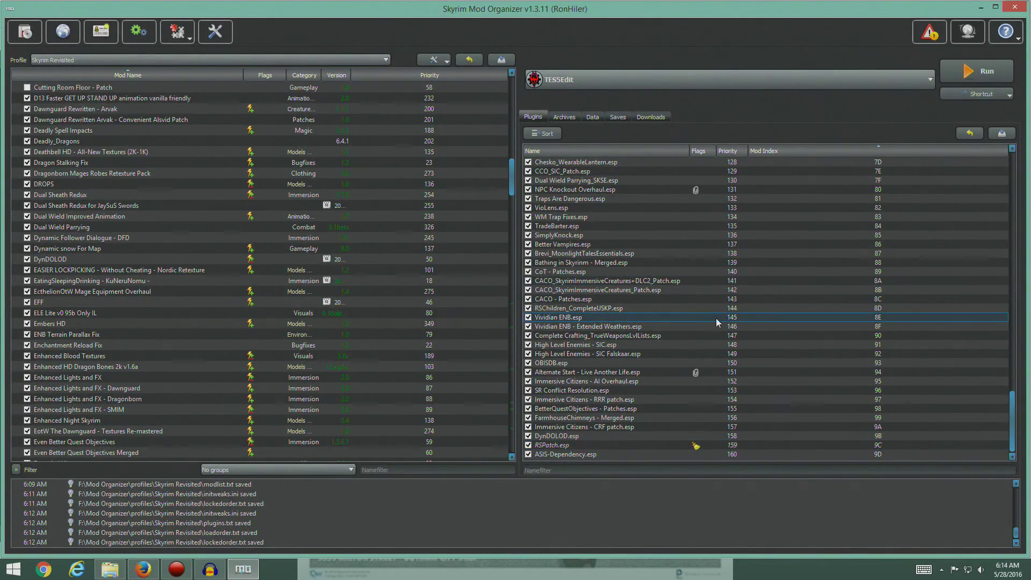
Look for FNIS among Mod Organizer's executables, and open the wiki page on adding it from the guide's FNIS section in Firefox.
left_click(143, 570)
scroll(296, 291, "down", 5)
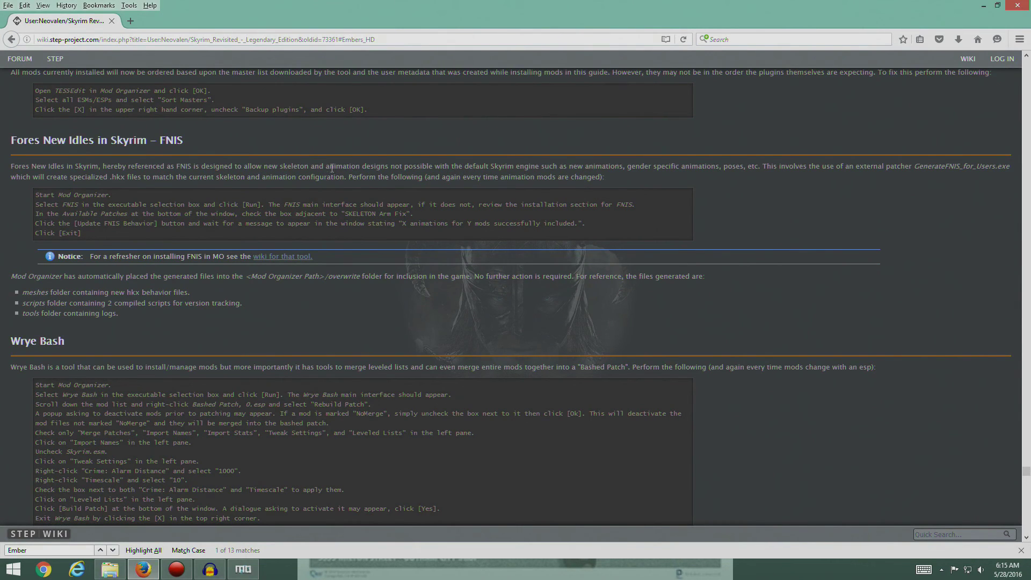
left_click(244, 569)
left_click(928, 80)
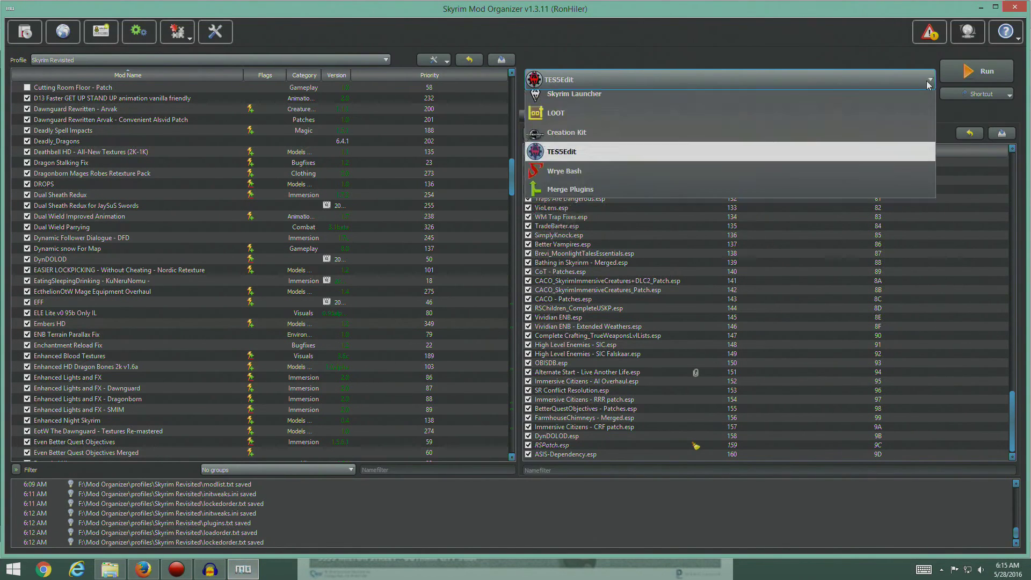
key("alt+Tab")
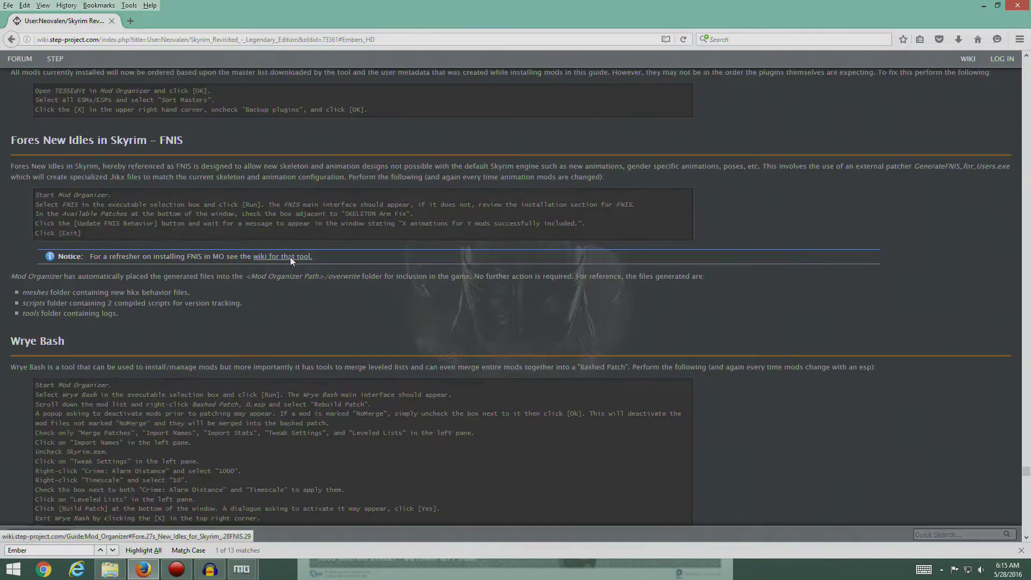
left_click(290, 257)
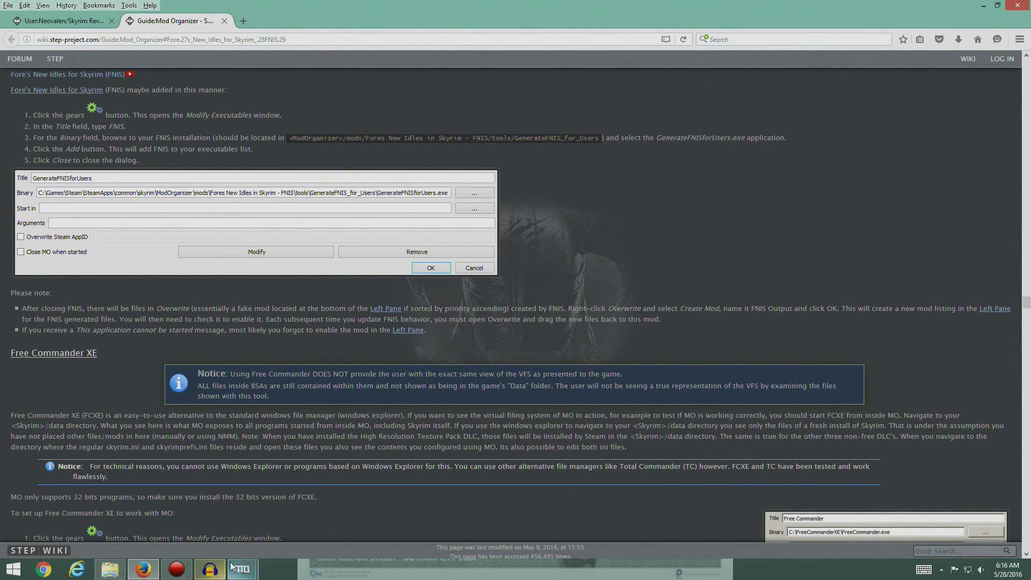
mouse_move(242, 570)
left_click(298, 520)
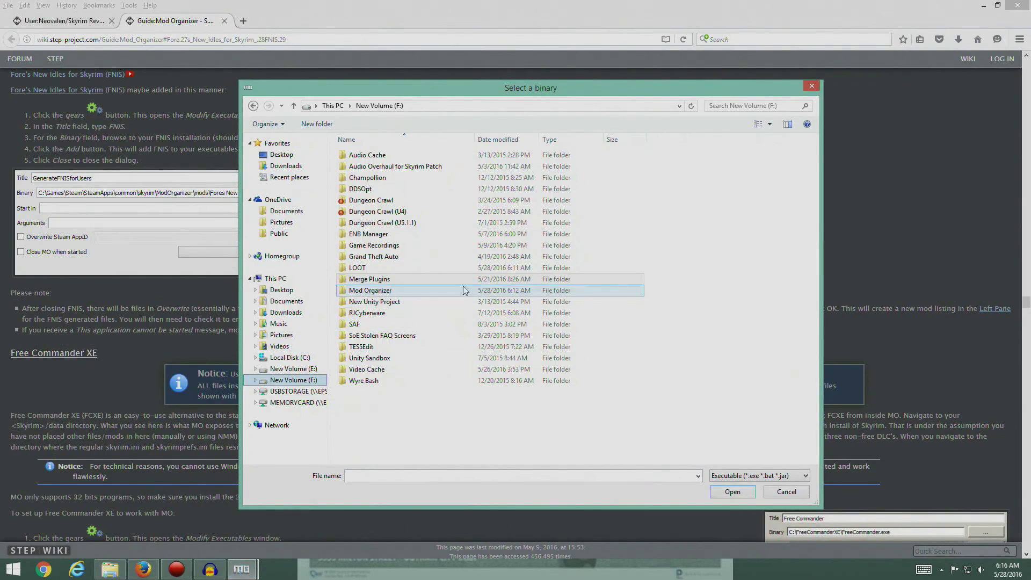
left_click(811, 86)
Switch to Mod Organizer's Modify Executables window and title the new executable FNIS.
mouse_move(242, 569)
left_click(317, 529)
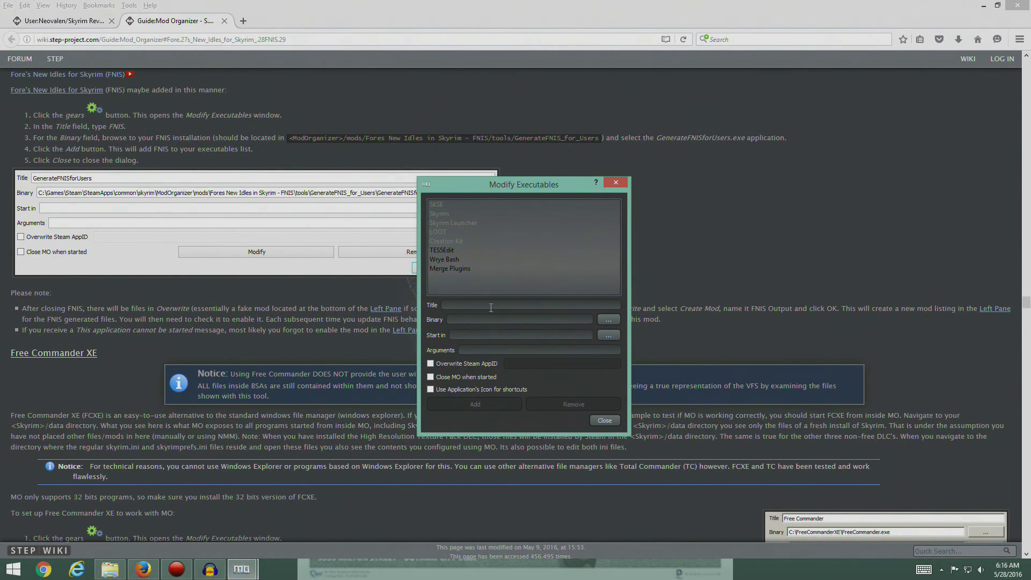
type("FNIS")
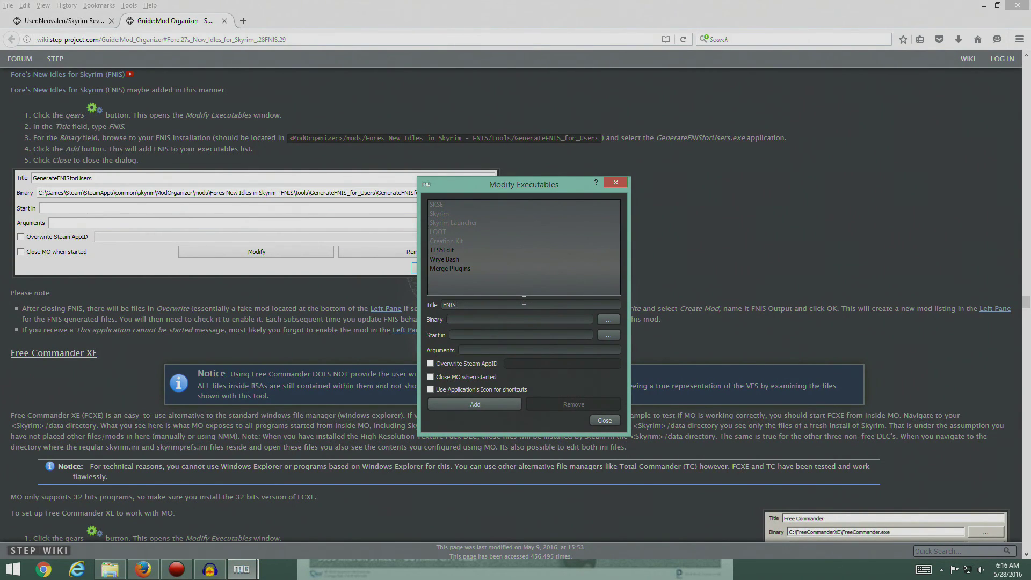
Browse for the FNIS binary in the mods folder of F:\Mod Organizer and find the Fores New Idles in Skyrim - FNIS folder.
left_click(609, 321)
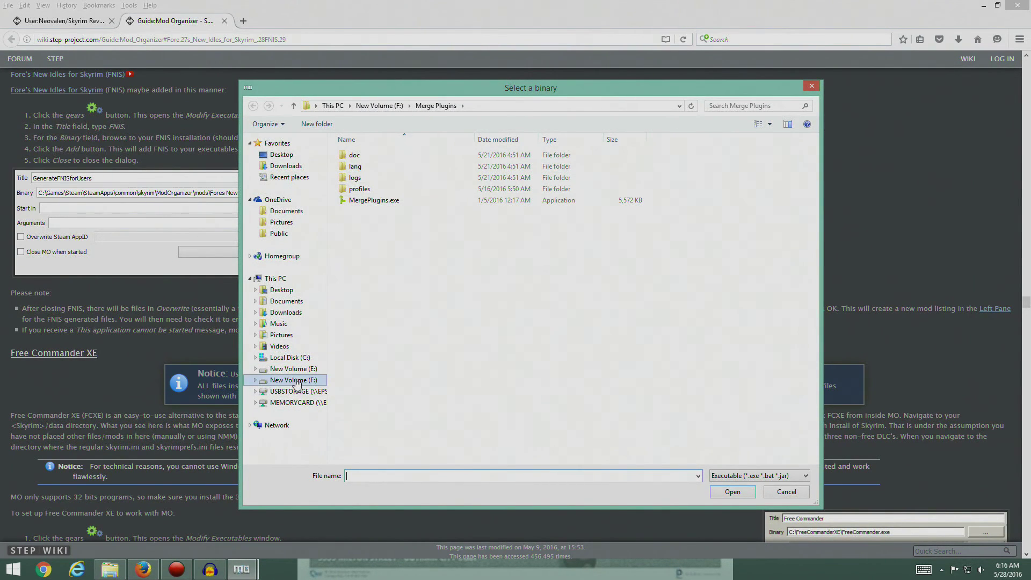
left_click(384, 107)
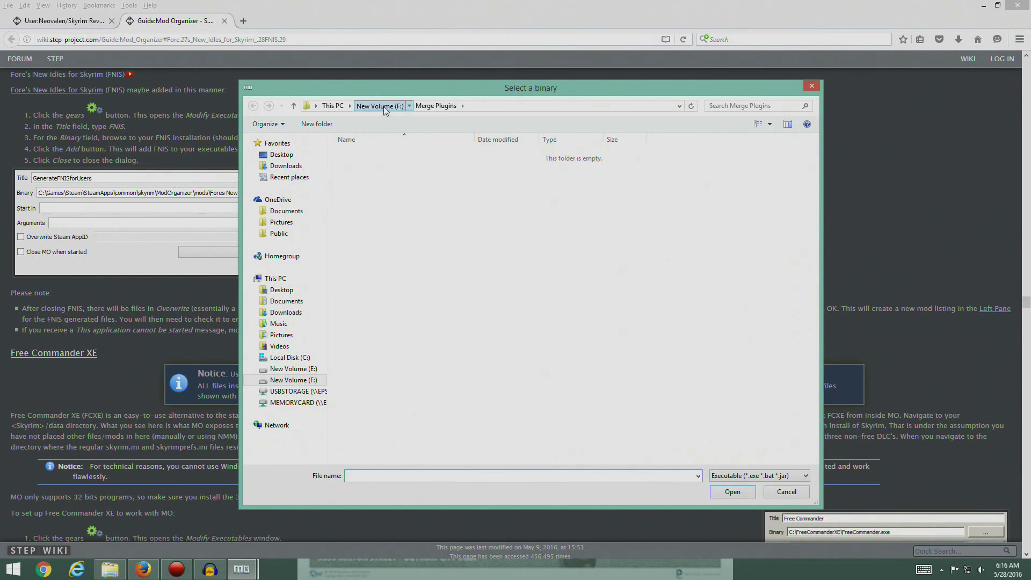
double_click(384, 291)
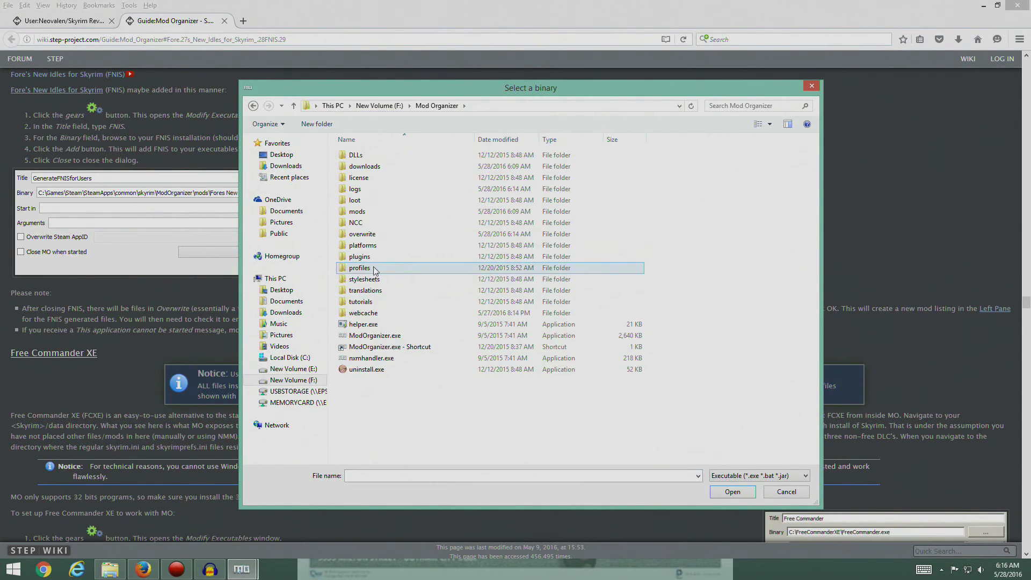
double_click(366, 210)
scroll(441, 279, "down", 5)
scroll(440, 279, "down", 15)
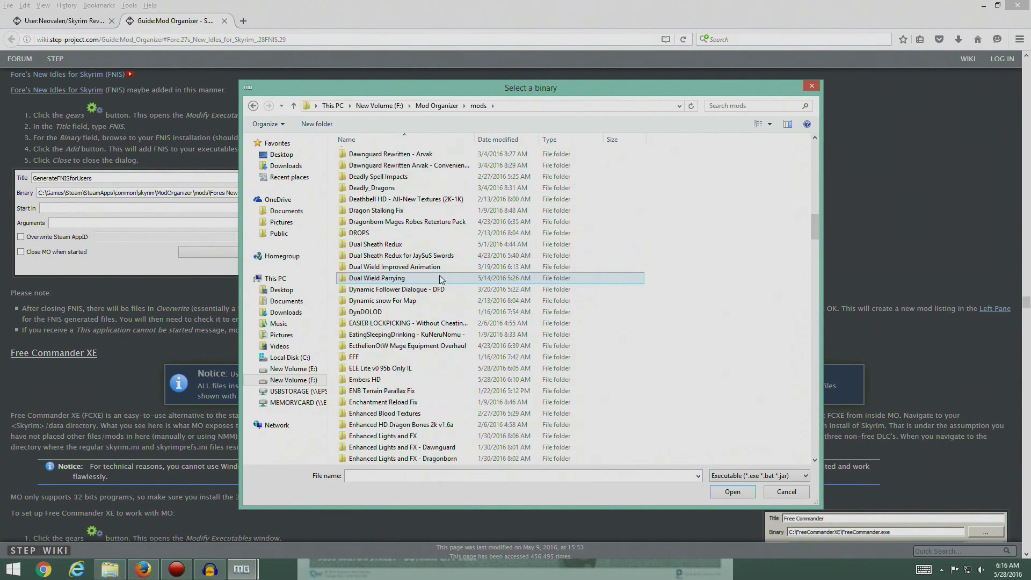
scroll(440, 279, "down", 4)
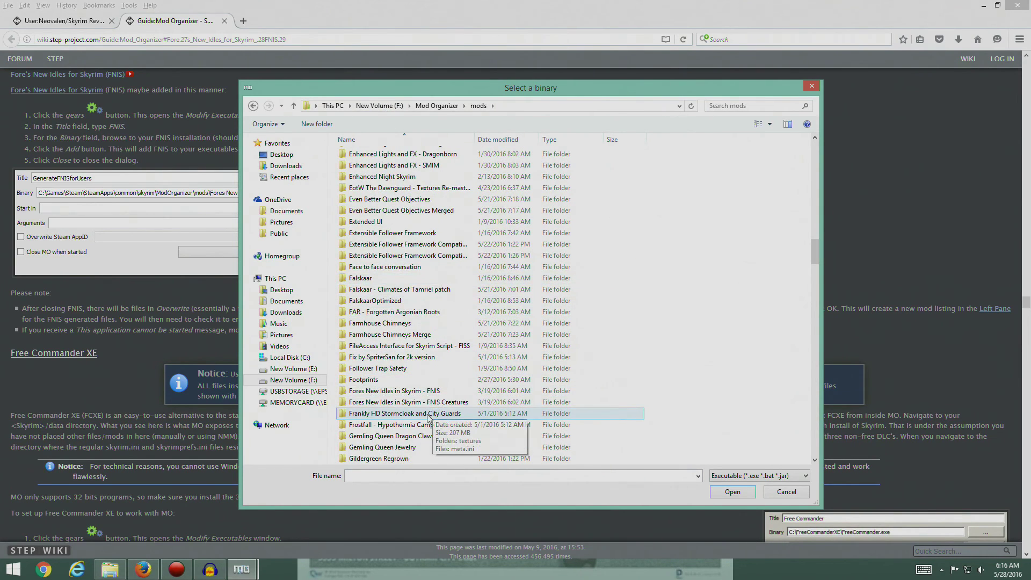
left_click(427, 391)
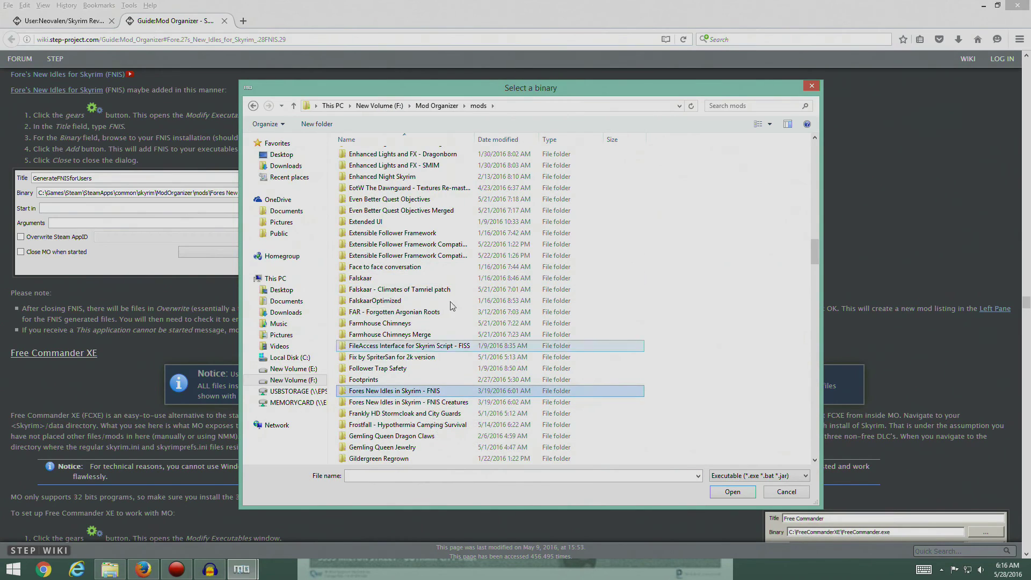
left_click_drag(473, 81, 469, 93)
left_click_drag(745, 54, 623, 65)
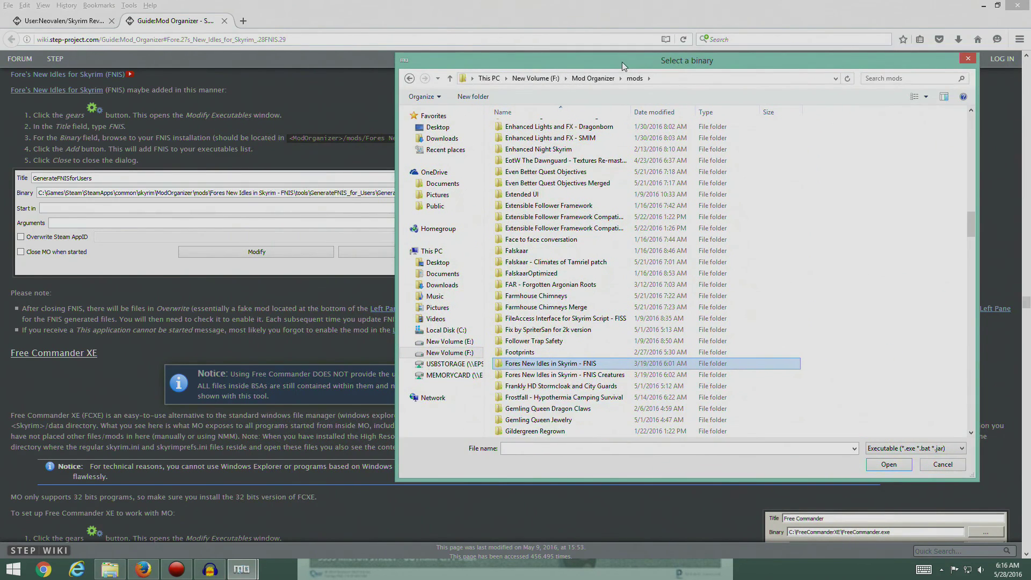
Choose GenerateFNISforUsers.exe from the FNIS mod's tools\GenerateFNIS_for_Users folder as the executable's binary.
double_click(548, 364)
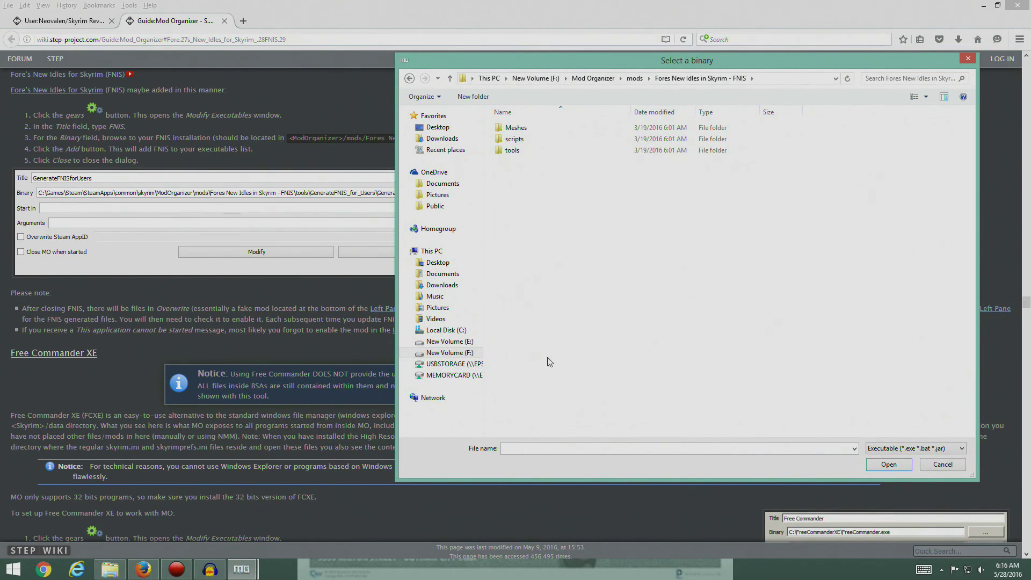
double_click(513, 152)
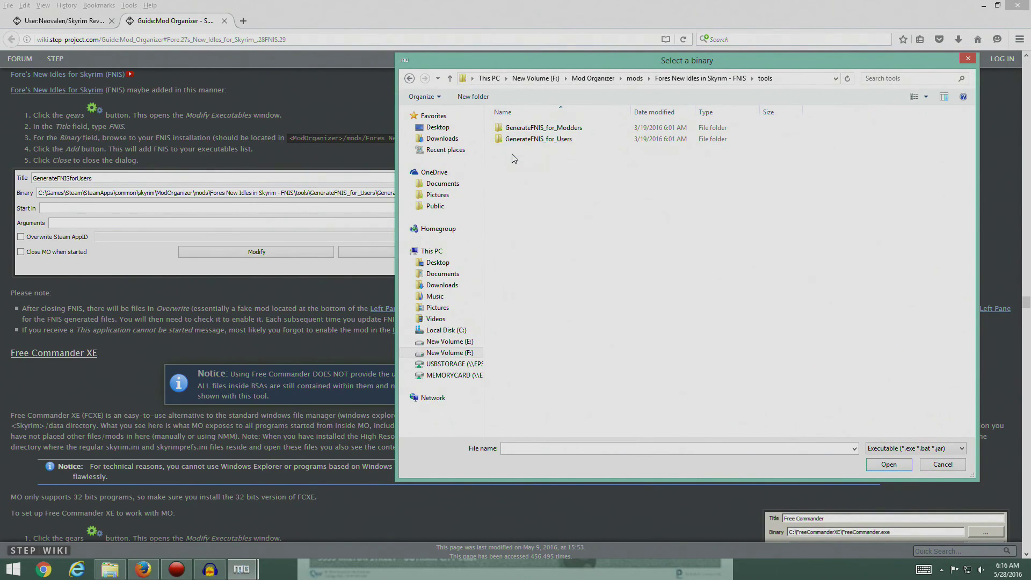
double_click(538, 139)
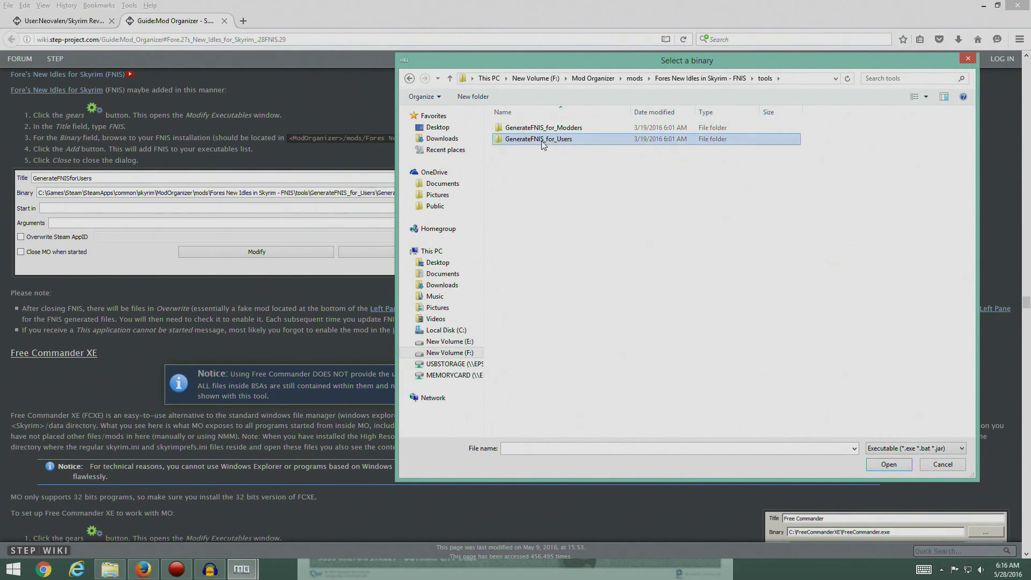
left_click_drag(623, 54, 665, 64)
left_click(572, 176)
left_click(580, 164)
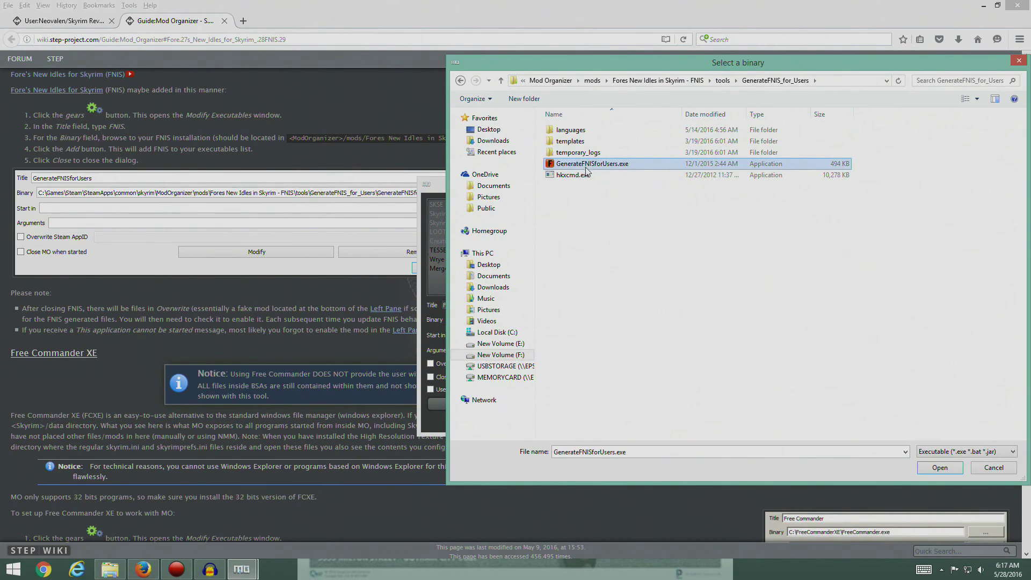
left_click(940, 469)
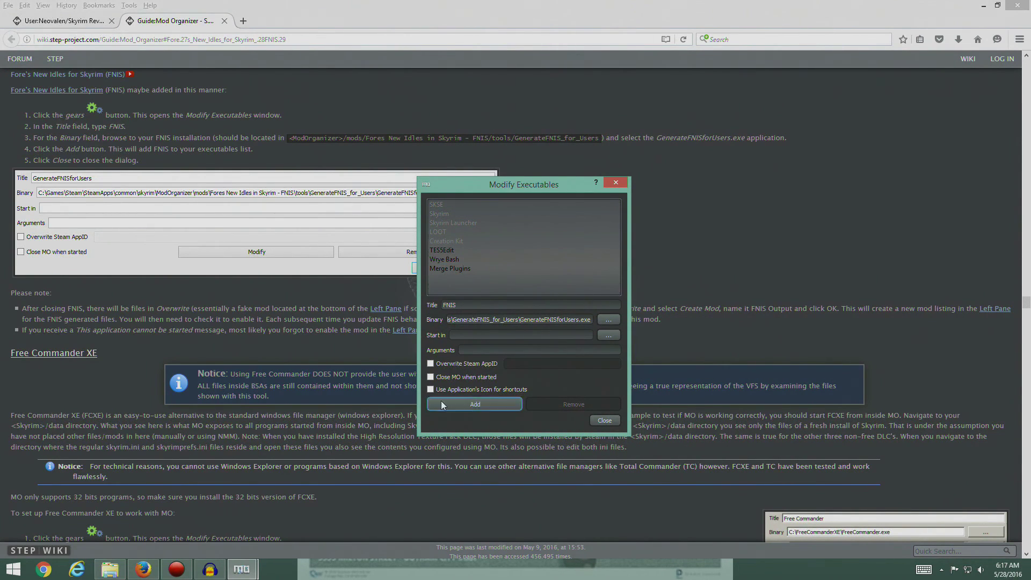
Add FNIS to Mod Organizer's executables, and close both the Modify Executables window and the Mod Organizer wiki page in Firefox.
left_click(485, 407)
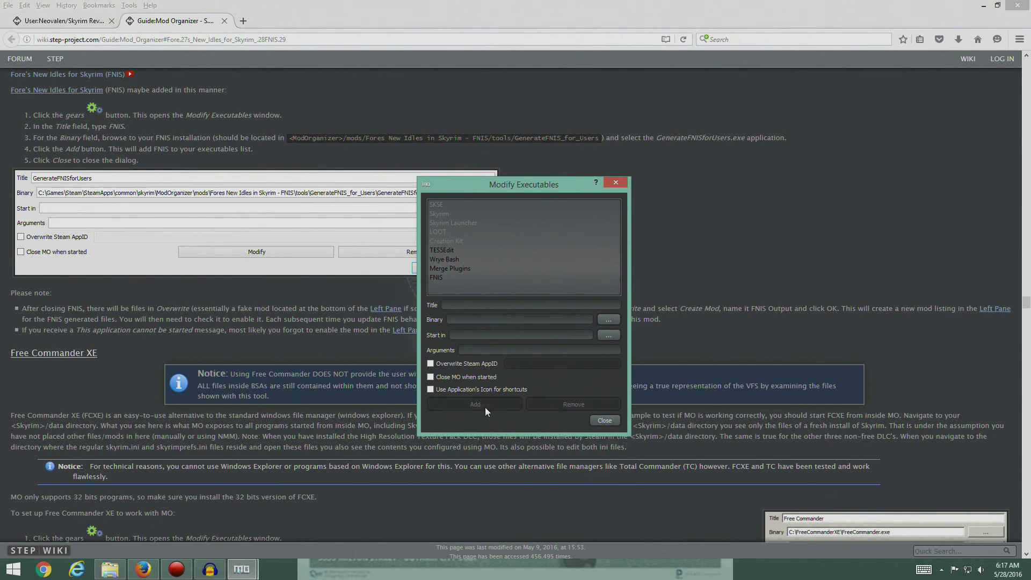
left_click(610, 421)
left_click(224, 20)
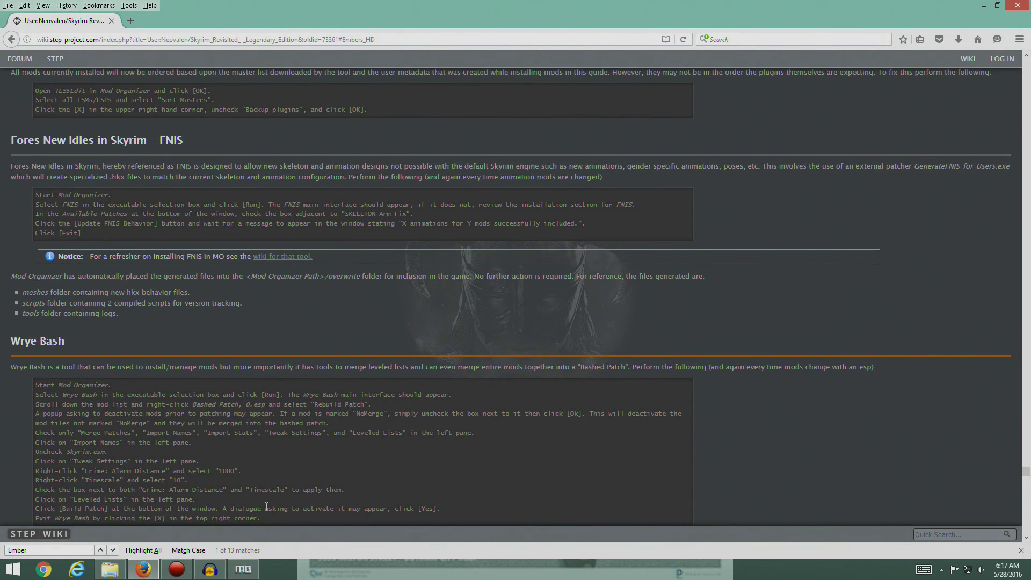
Run FNIS from Mod Organizer and move its window to the upper middle of the screen.
left_click(243, 569)
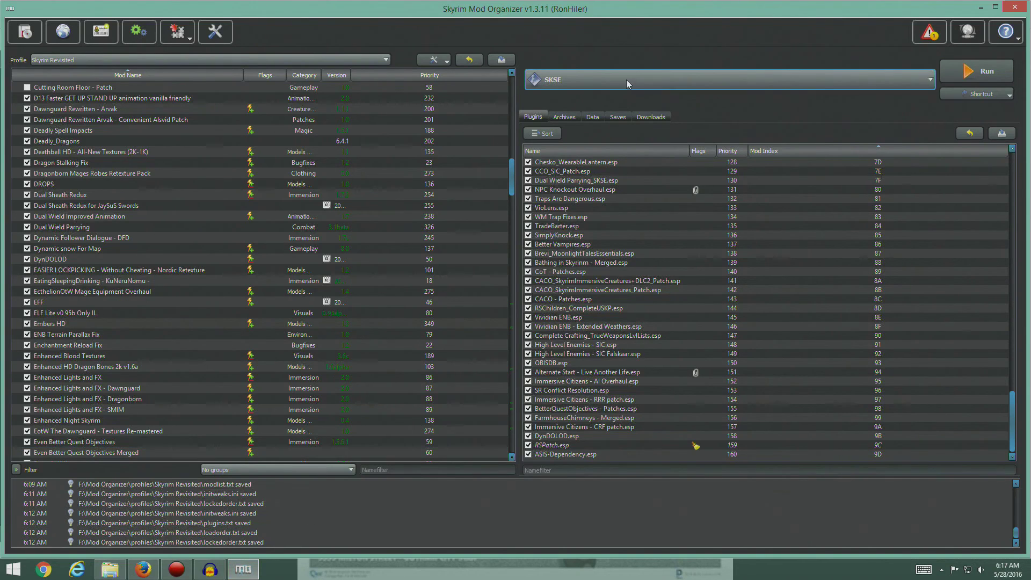
left_click(929, 80)
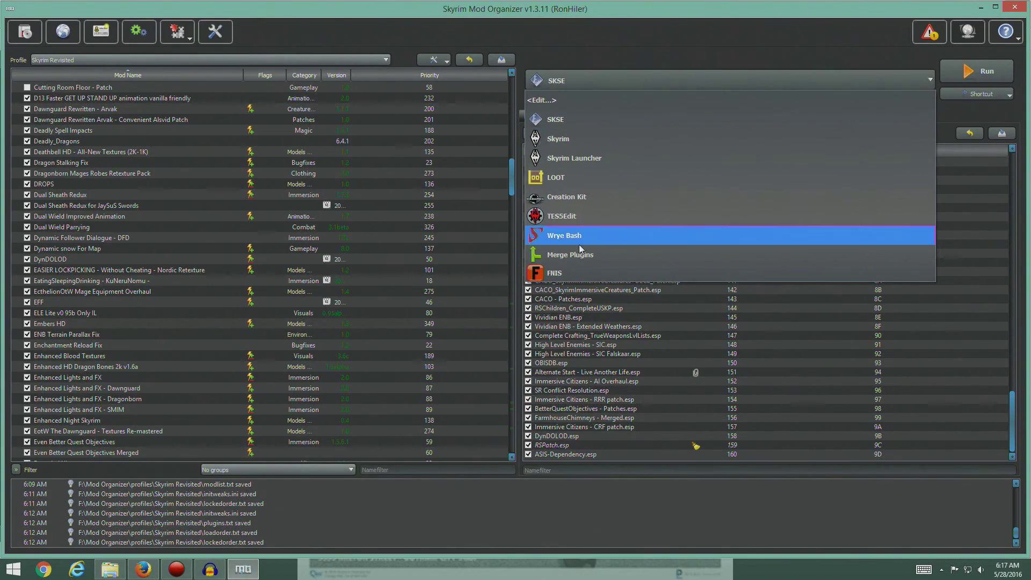
left_click(559, 272)
left_click(971, 69)
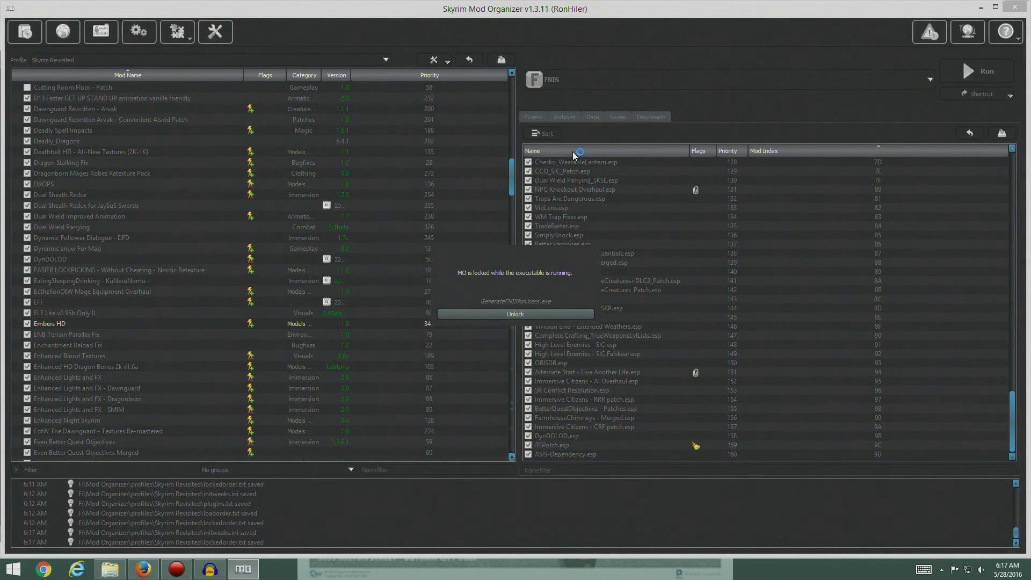
left_click_drag(132, 22, 498, 49)
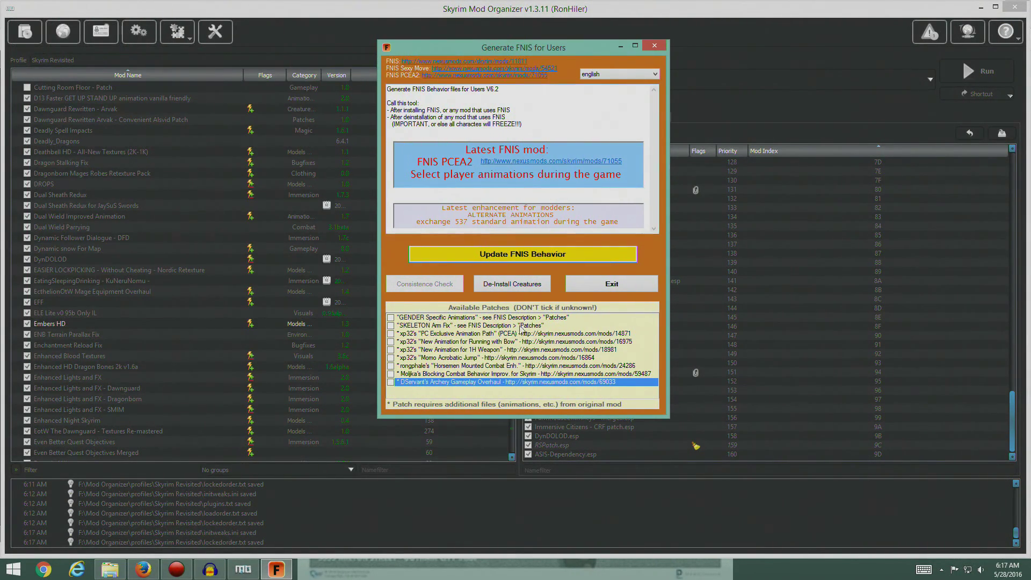
Place the FNIS window beside the guide's FNIS instructions in Firefox and enable the SKELETON Arm Fix patch.
left_click(143, 570)
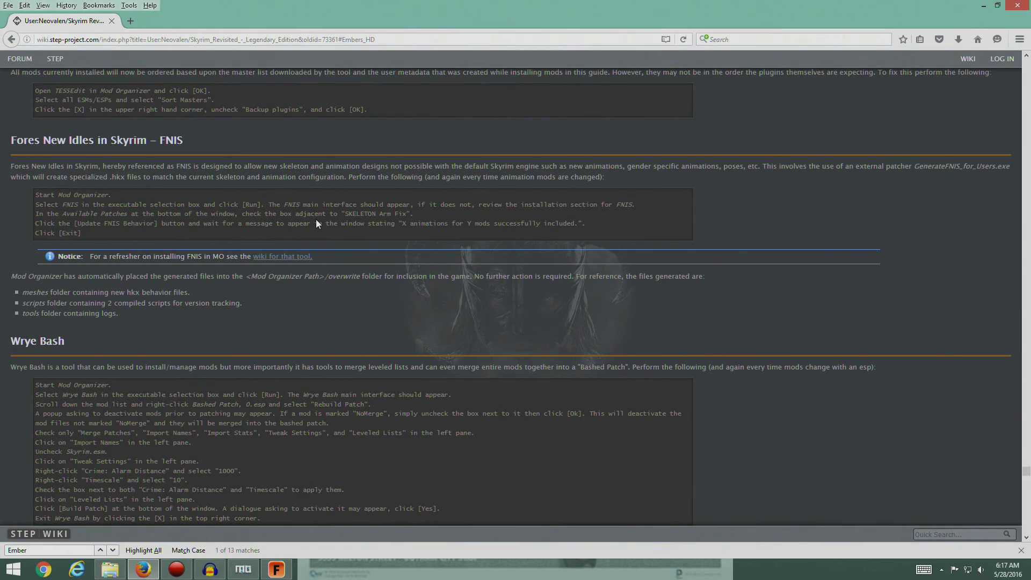
left_click(276, 570)
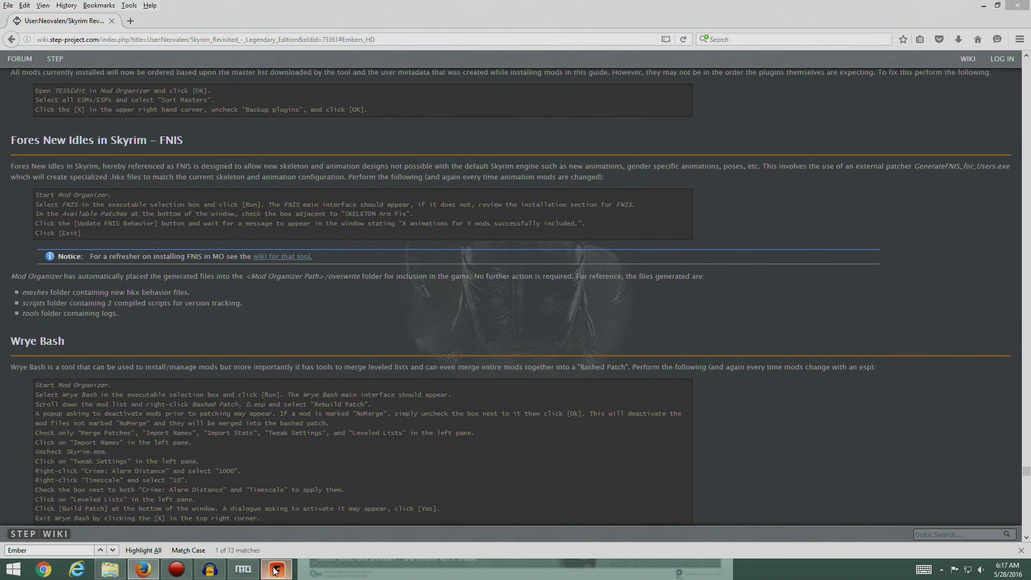
left_click_drag(501, 44, 729, 44)
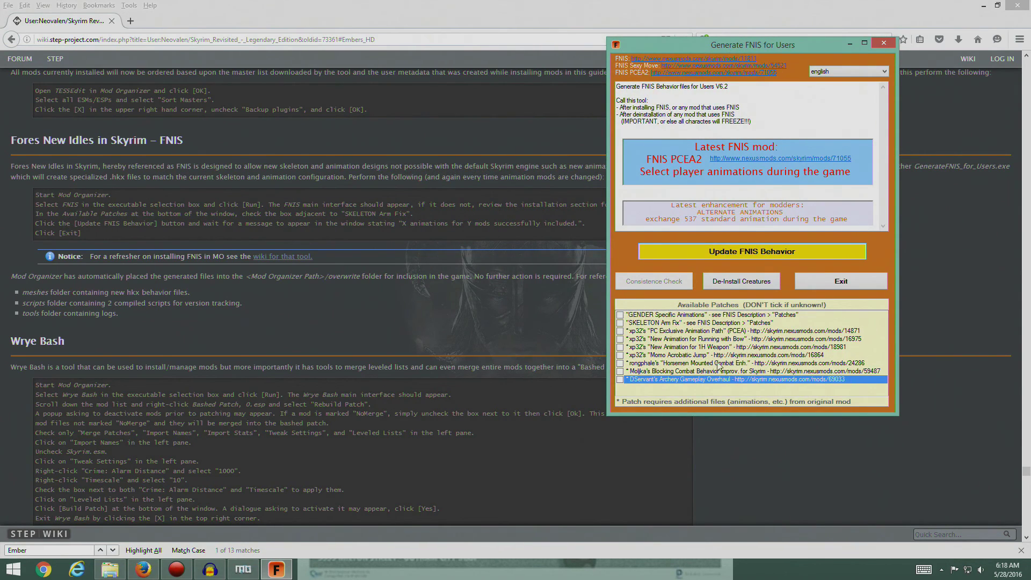
left_click(621, 324)
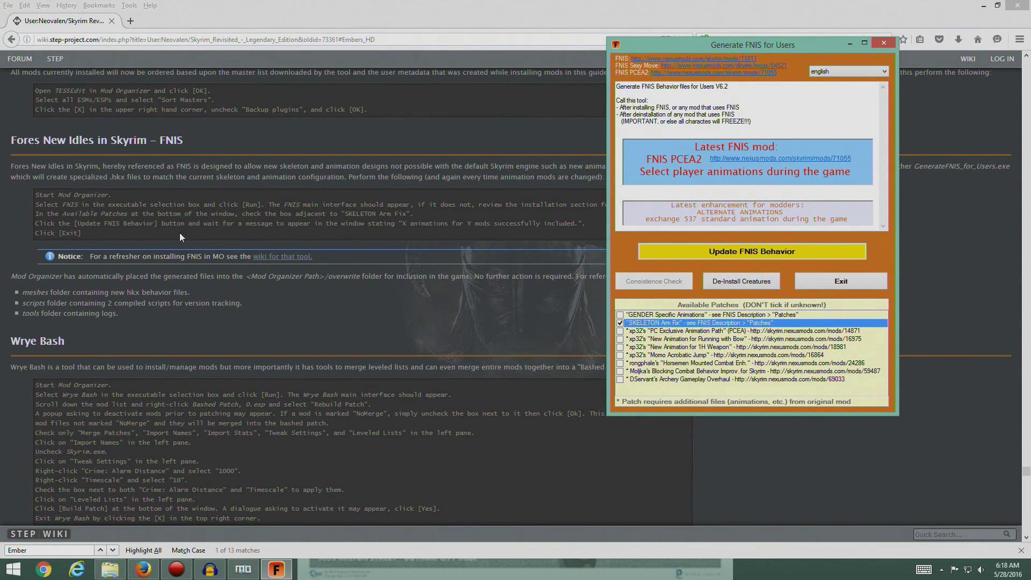
Update the FNIS behavior and exit FNIS without creating a desktop shortcut.
left_click(688, 253)
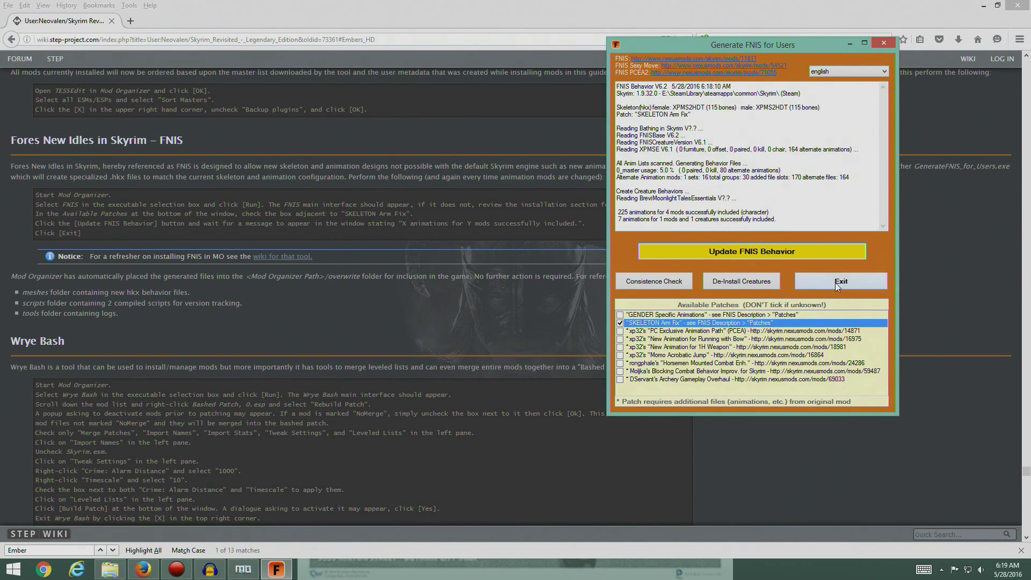
left_click(835, 283)
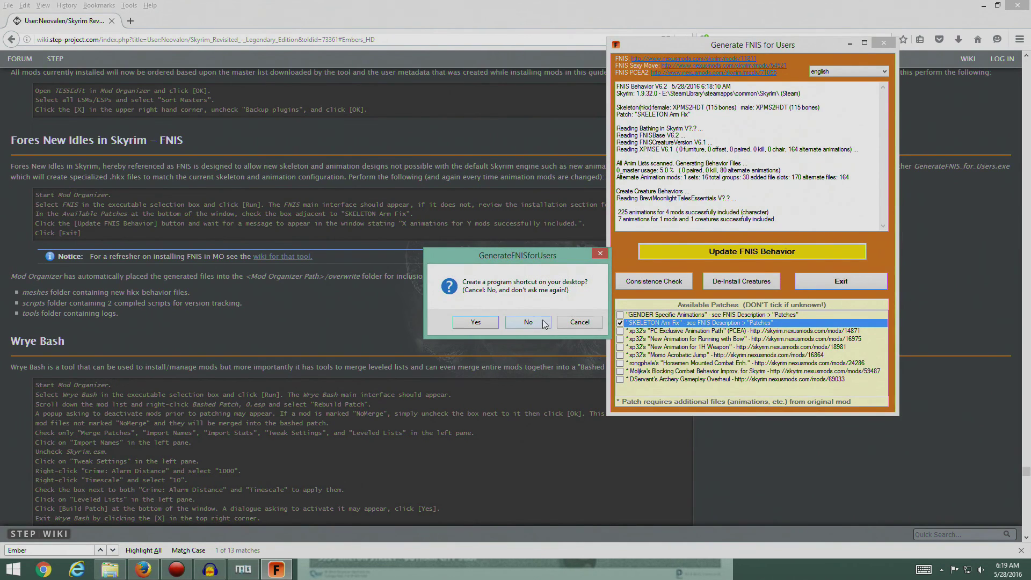
left_click(537, 324)
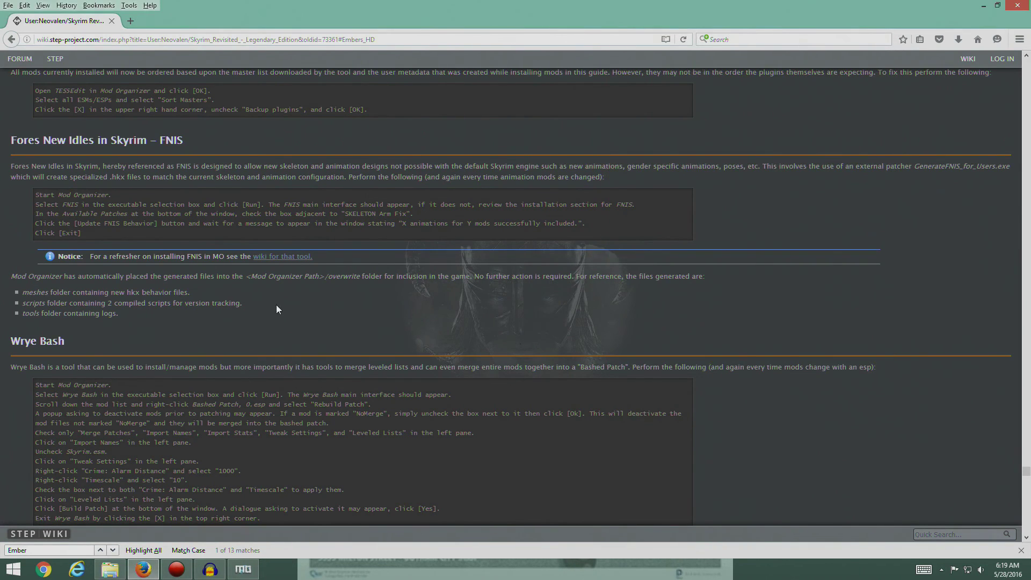
Sort Mod Organizer's mod list by priority and open the contents of Overwrite at its end.
left_click(242, 569)
scroll(312, 317, "down", 20)
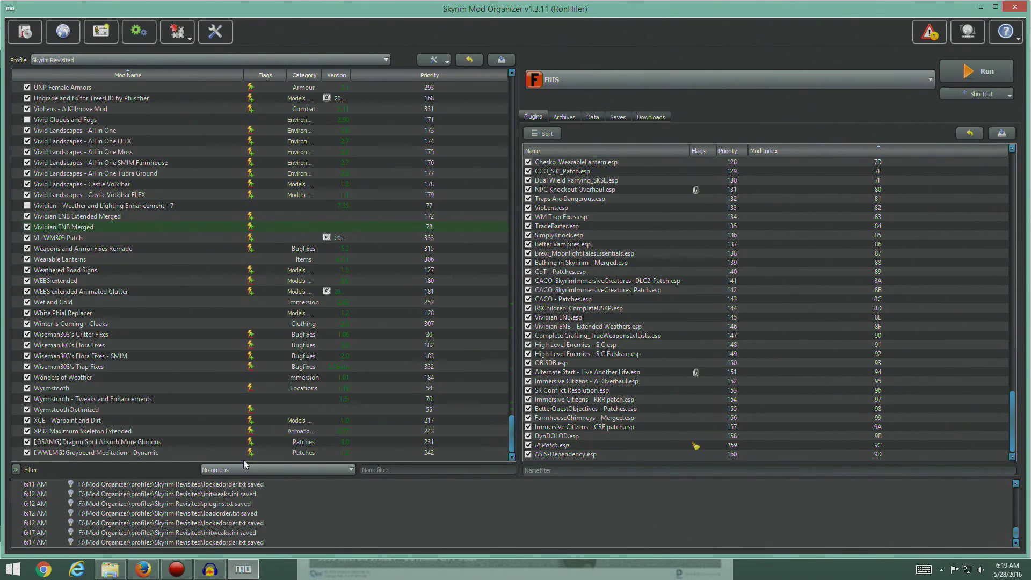
left_click_drag(510, 428, 521, 77)
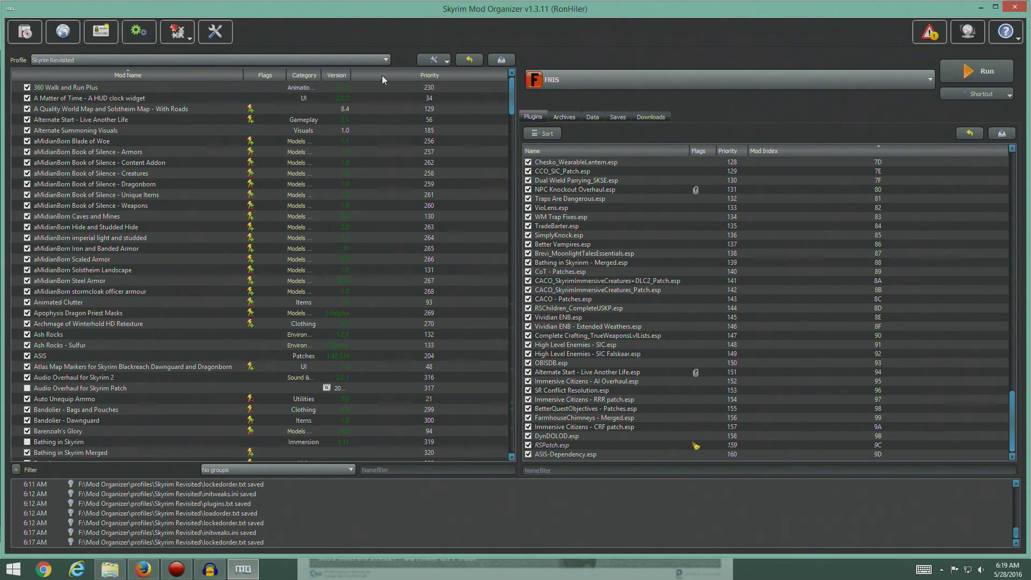
left_click(408, 76)
left_click_drag(511, 101, 512, 446)
double_click(134, 453)
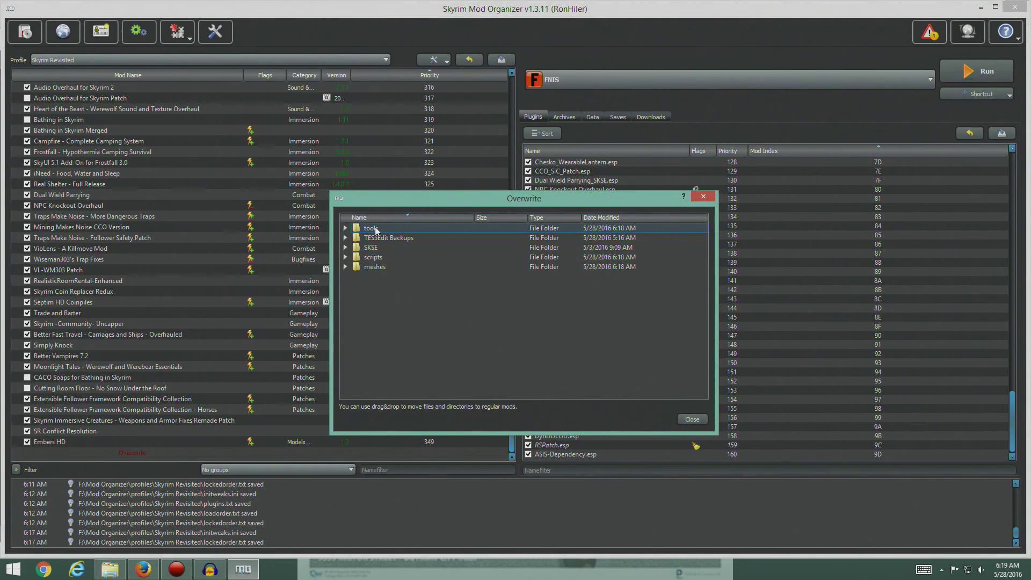
Examine the generated files in Overwrite's tools, scripts and meshes folders, including meshes\actors, and close the Overwrite window.
left_click(346, 228)
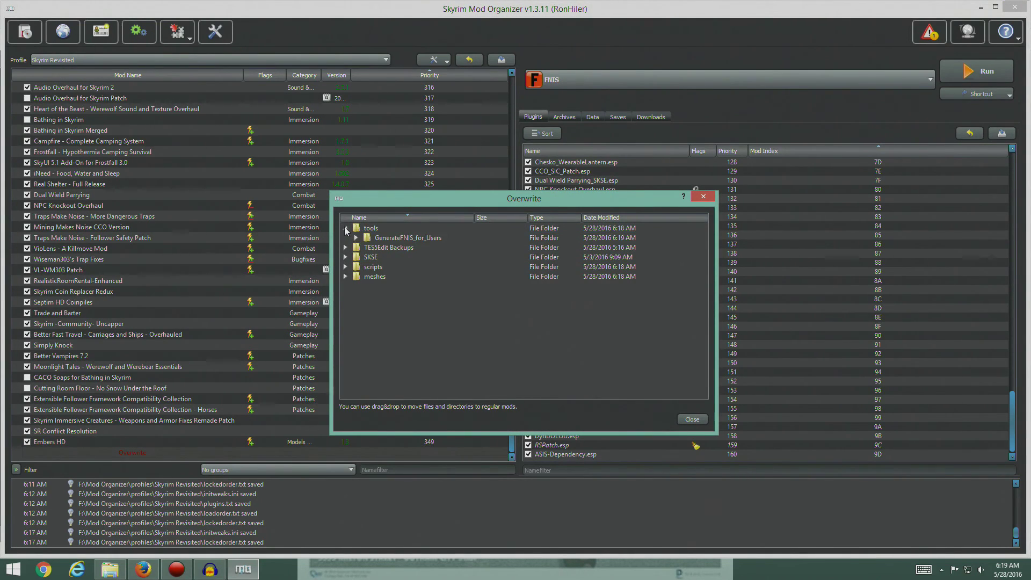
left_click(346, 267)
left_click(346, 296)
left_click(356, 315)
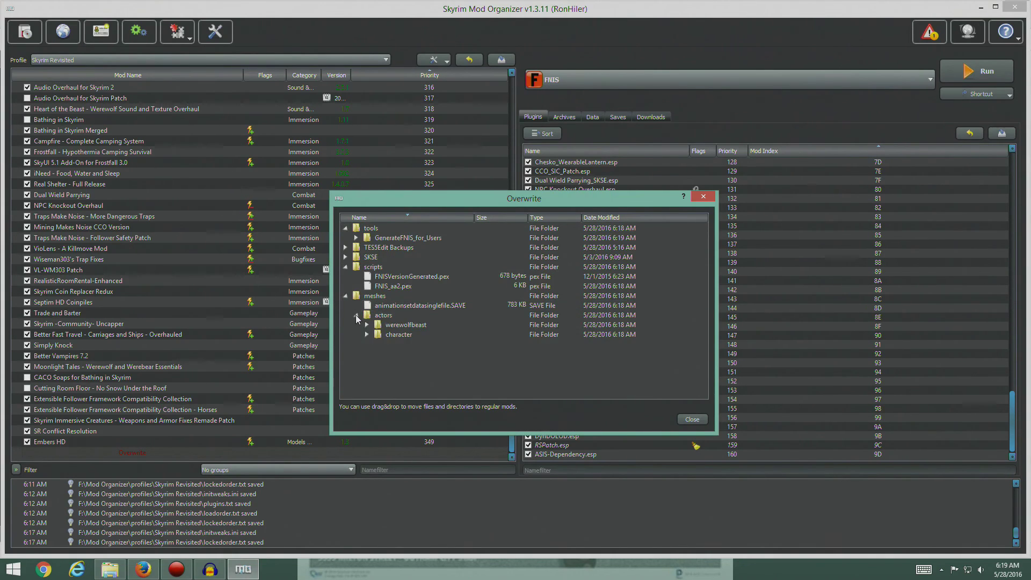
left_click(703, 196)
Switch to Firefox and read the guide's Wrye Bash section on building the Bashed Patch.
left_click(149, 569)
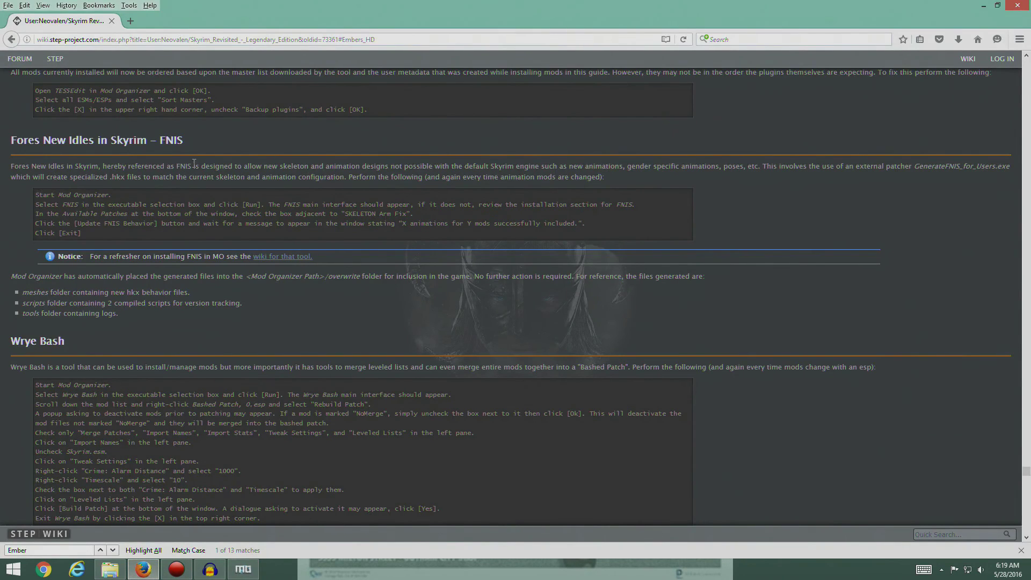
scroll(243, 285, "down", 3)
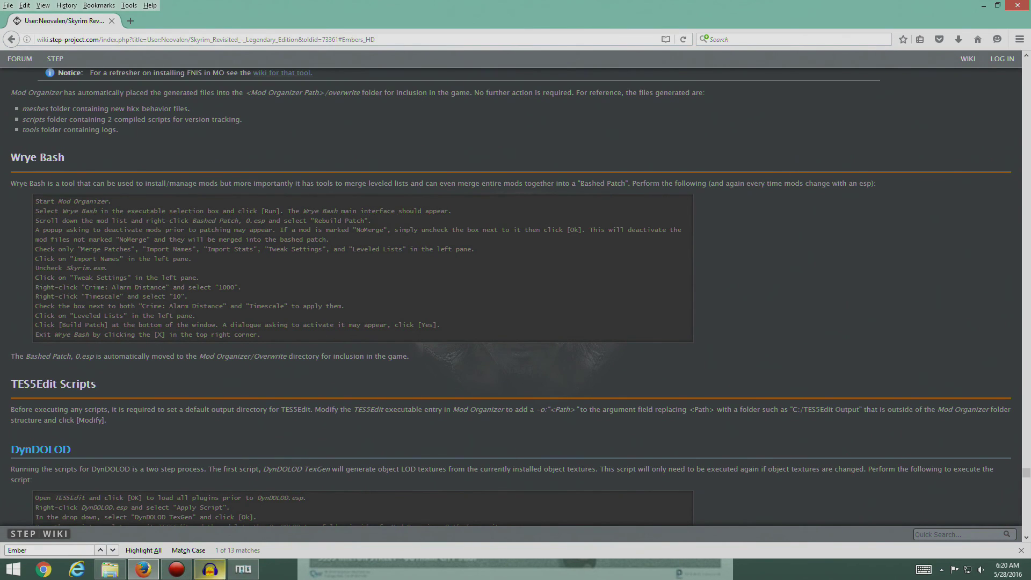
Run Wrye Bash from Mod Organizer and place its window beside the guide's Bashed Patch instructions in Firefox.
left_click(243, 570)
left_click(930, 85)
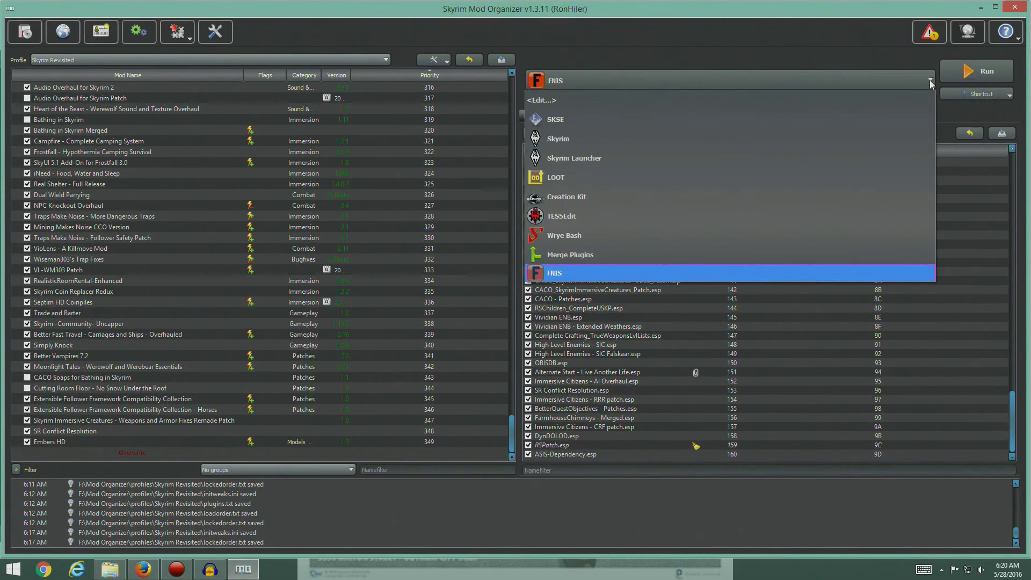
left_click(645, 242)
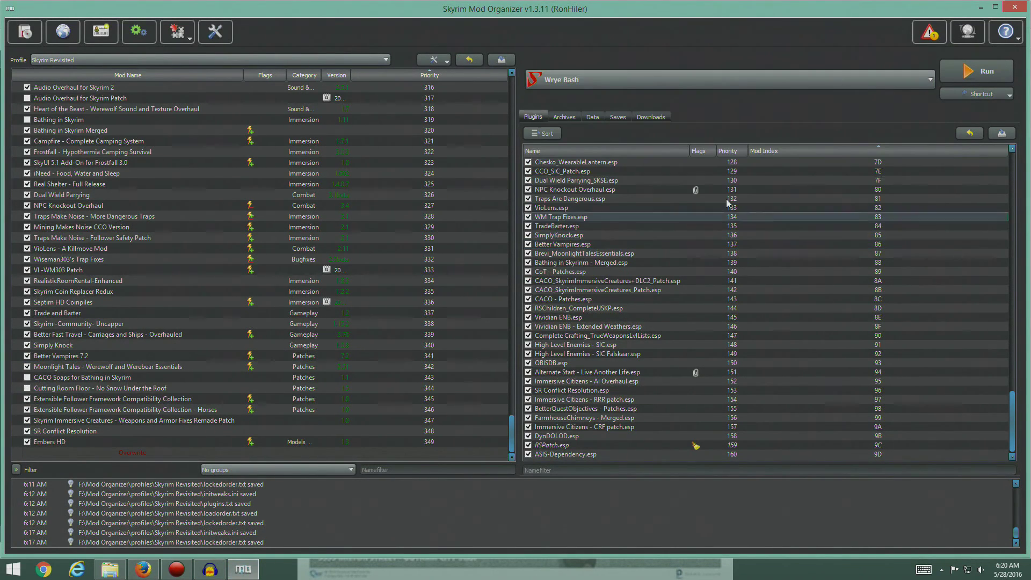
left_click(965, 74)
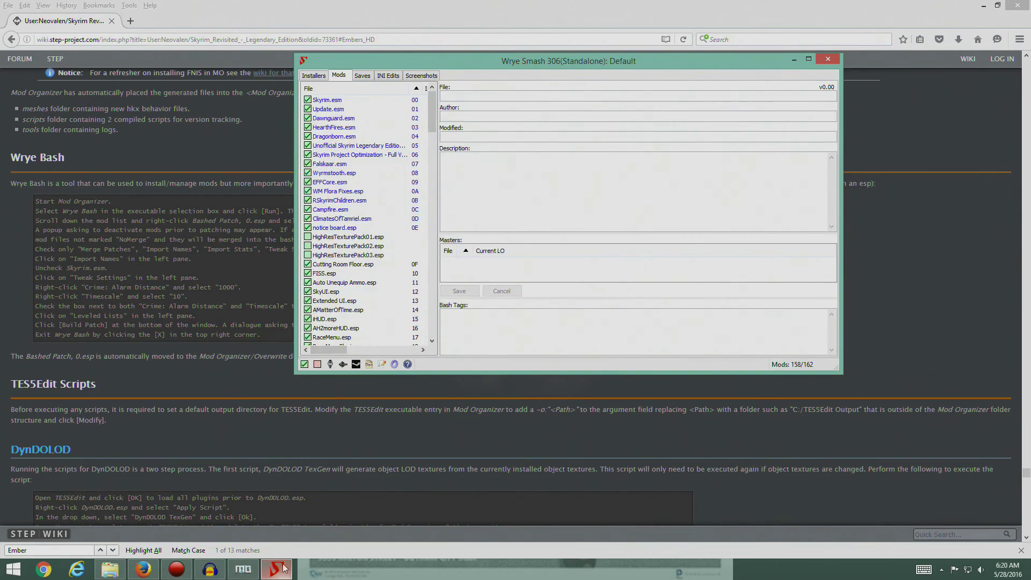
left_click_drag(518, 59, 399, 256)
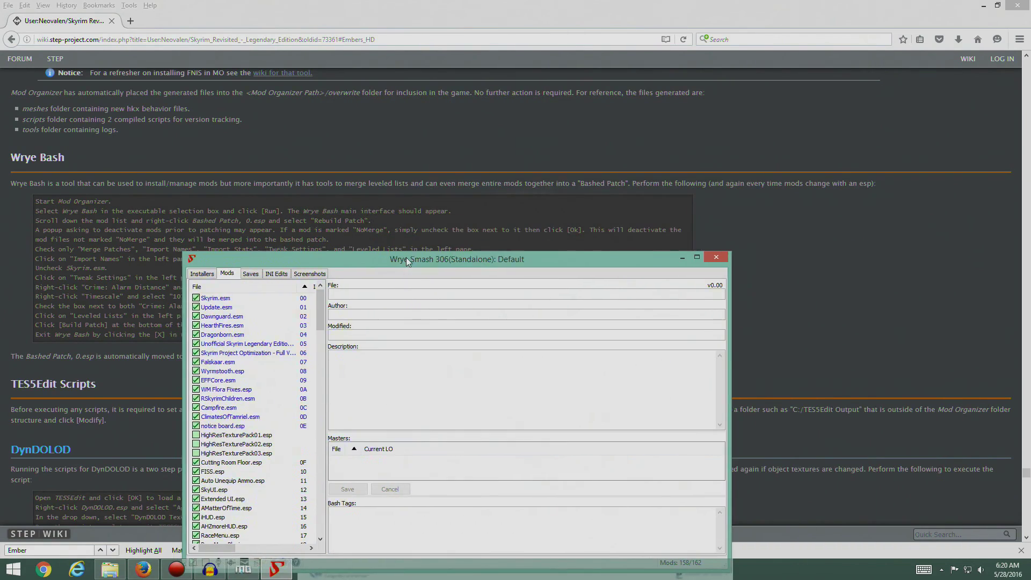
key("alt+Tab")
scroll(288, 360, "down", 2)
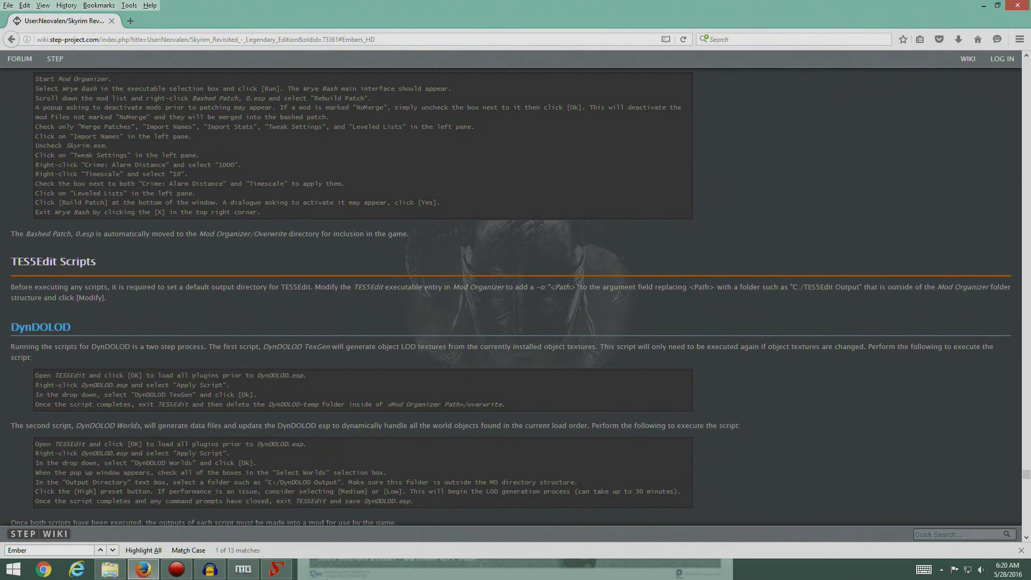
key("alt+Tab")
left_click_drag(526, 239, 596, 156)
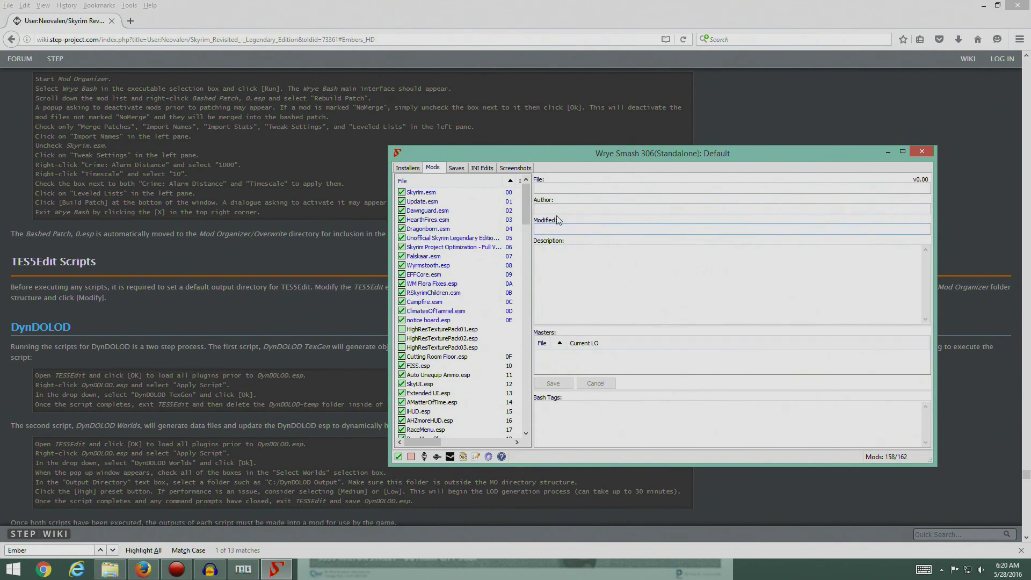
Start rebuilding Bashed Patch, 0.esp, deactivating the mergeable mods GQJ_DG_vampireamuletfix.esp and Complete Crafting_TrueWeaponsLvlLists.esp.
left_click_drag(527, 219, 529, 424)
right_click(426, 430)
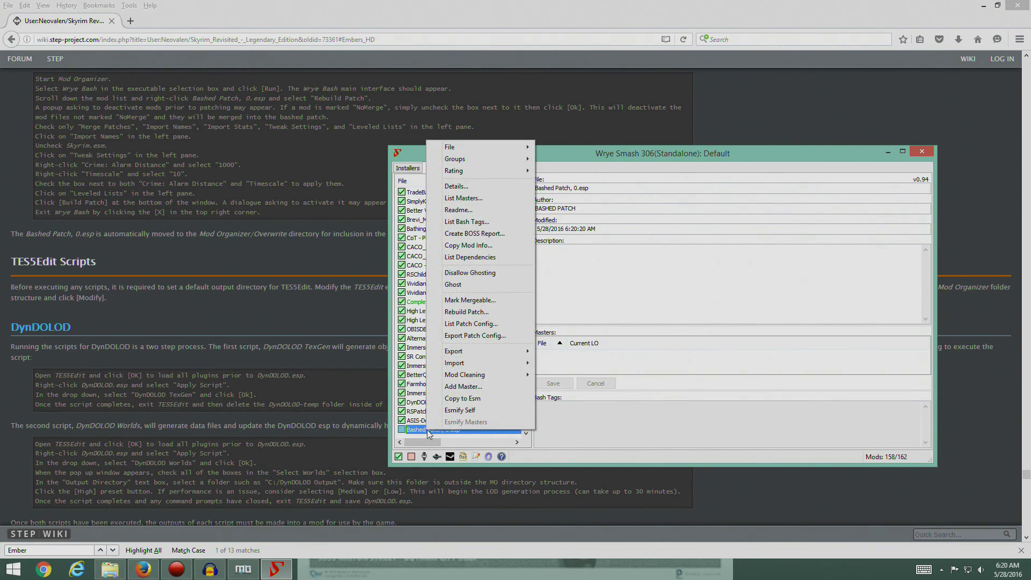
left_click(467, 312)
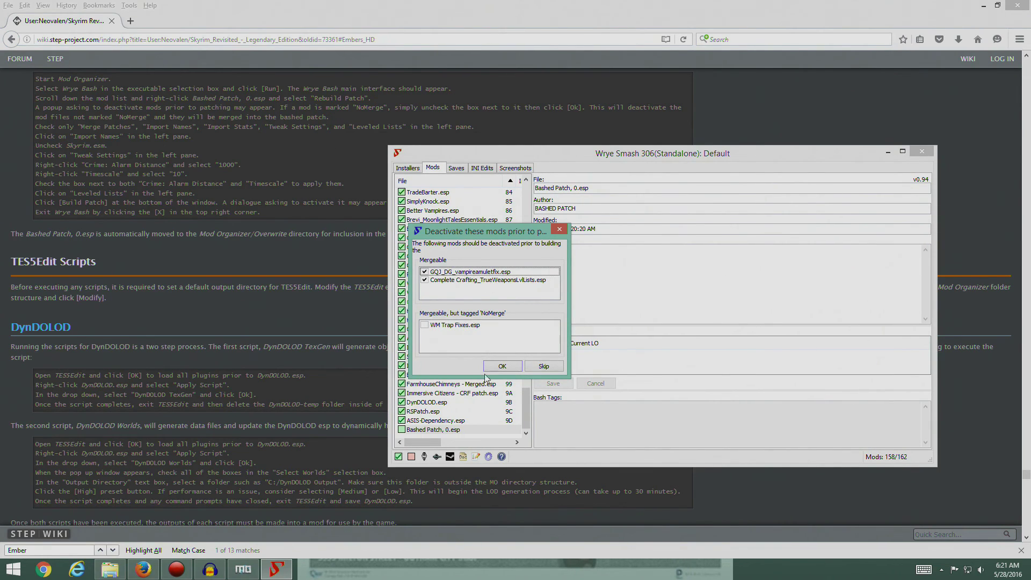
left_click(499, 366)
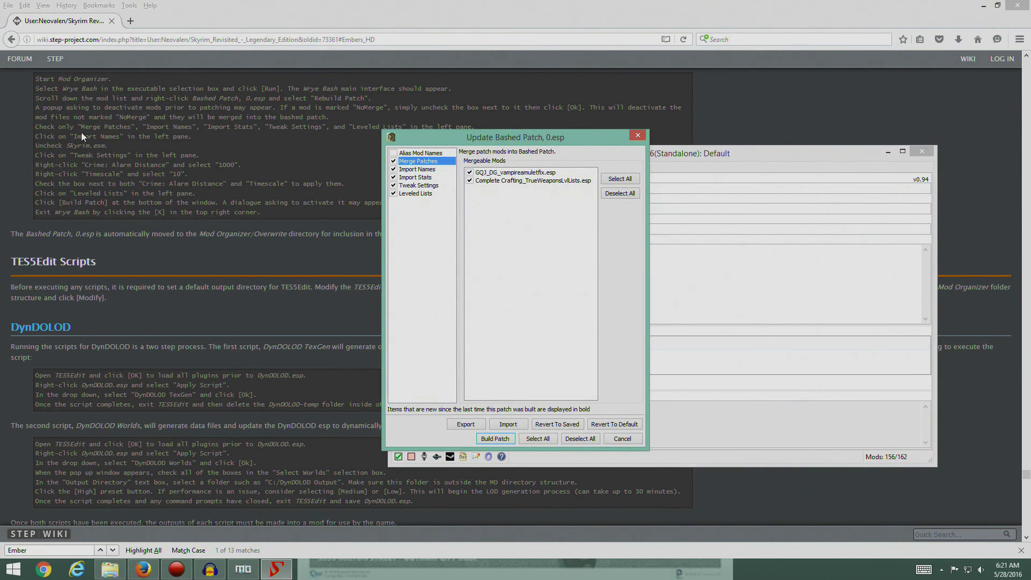
Move the Bashed Patch dialog clear of the guide and exclude Skyrim.esm from the Import Names sources.
left_click_drag(441, 142, 510, 169)
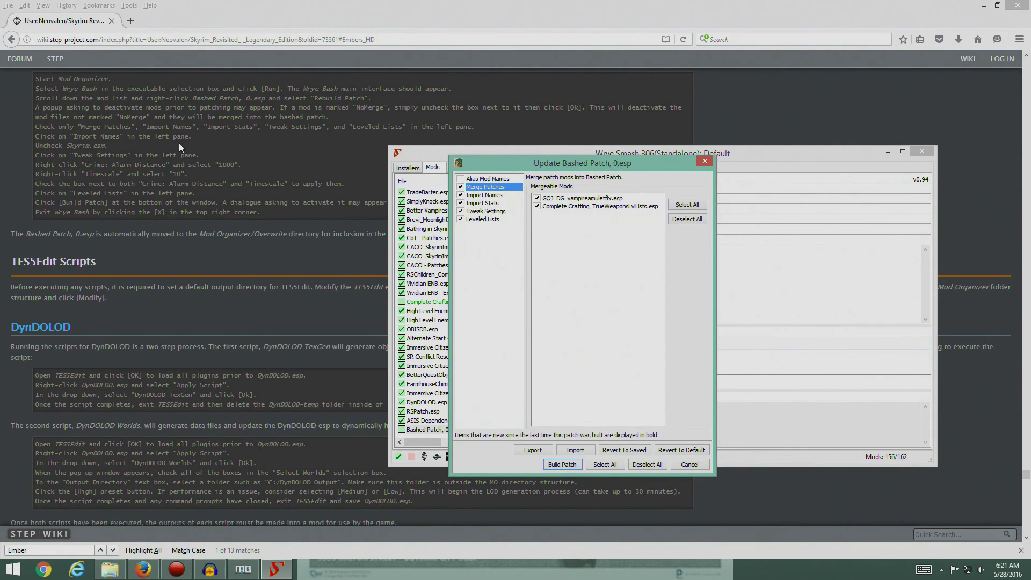
left_click(486, 196)
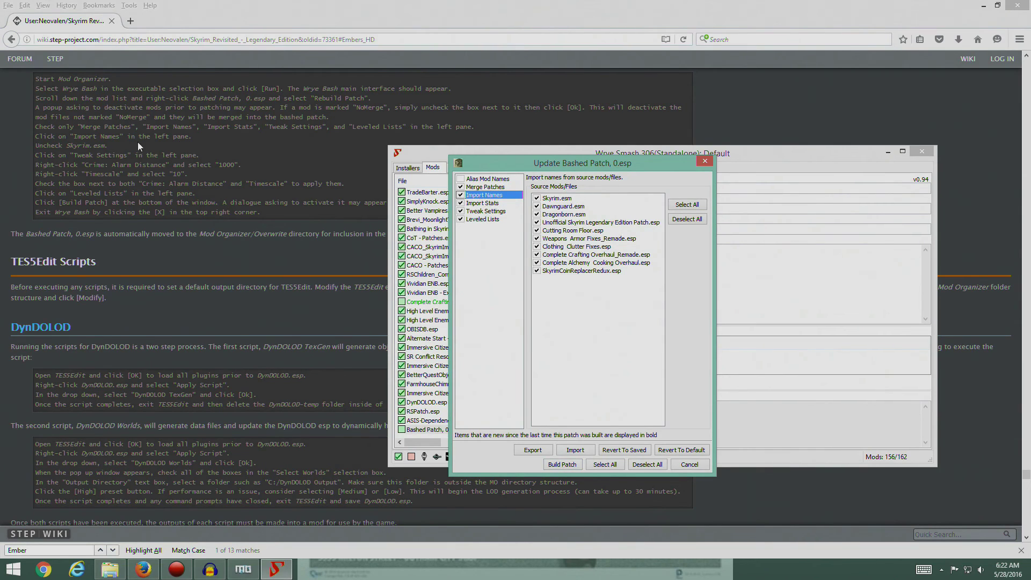
left_click(537, 198)
In Tweak Settings, enable Crime: Alarm Distance at 1000 and Timescale at 10.
left_click(492, 212)
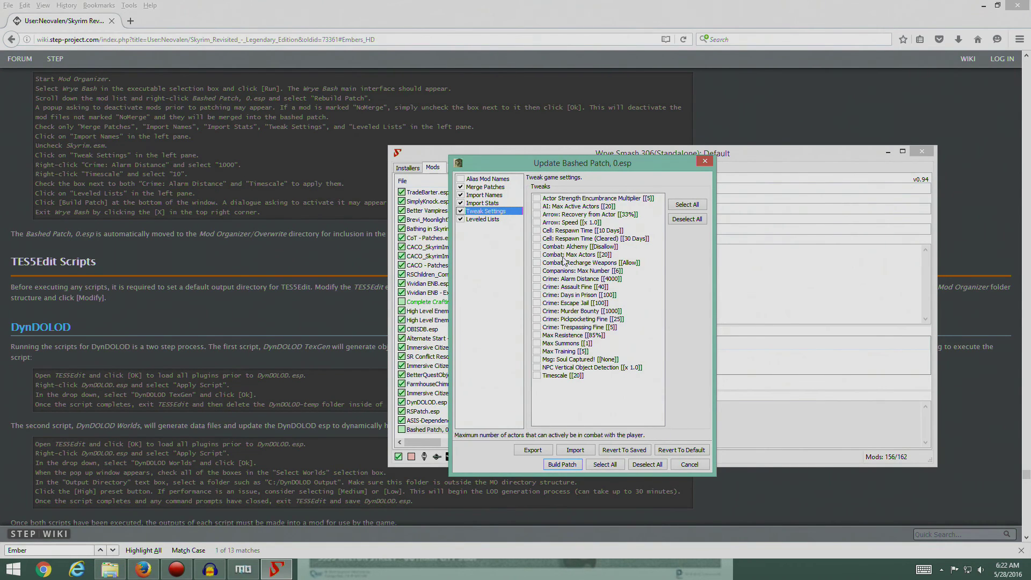
right_click(581, 281)
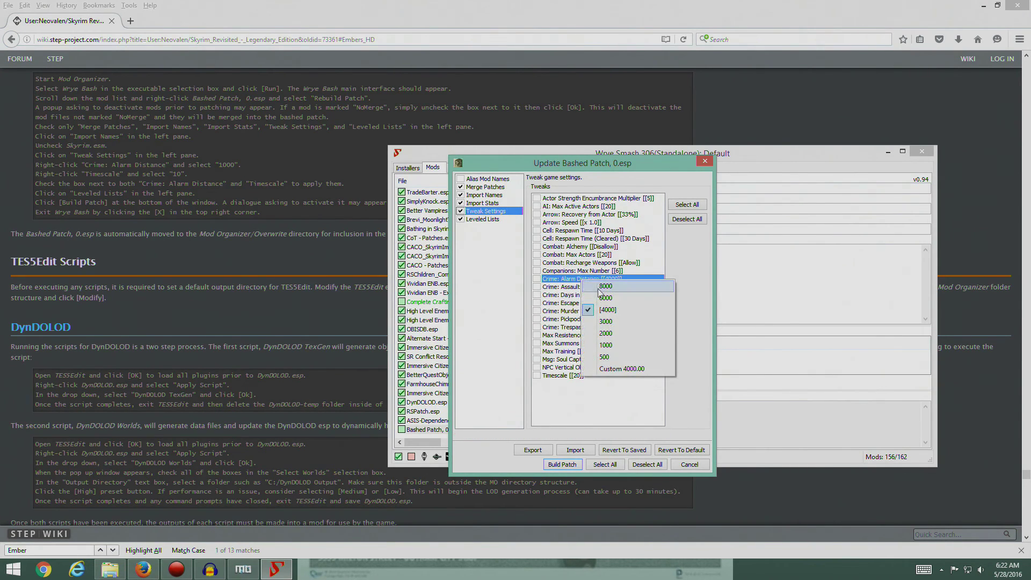
left_click(619, 345)
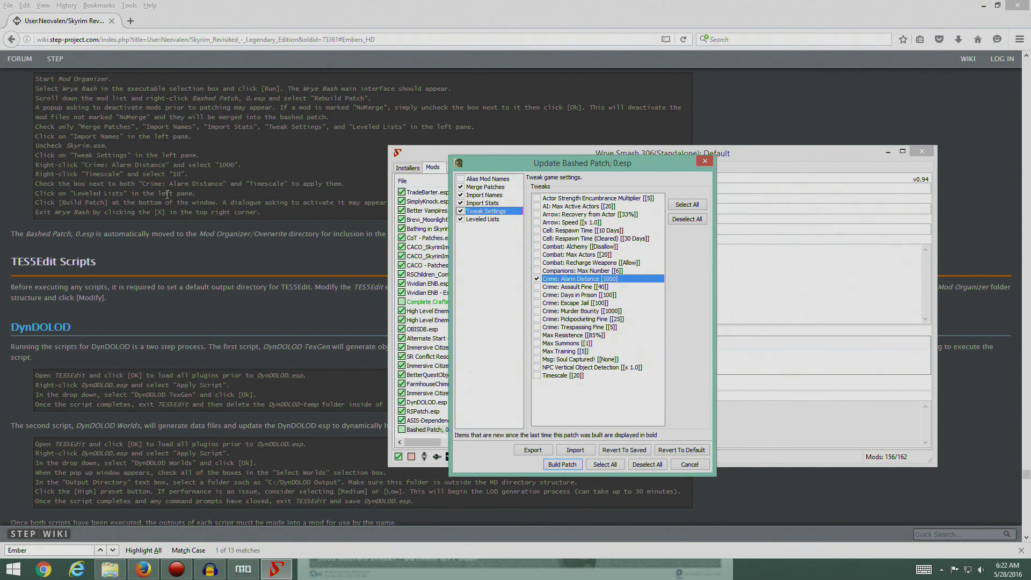
right_click(562, 376)
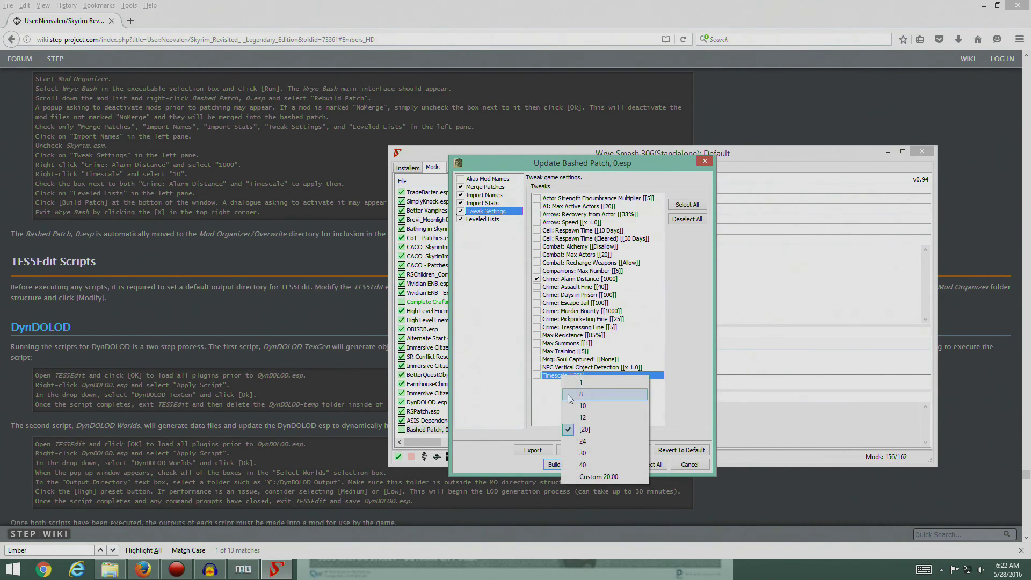
left_click(599, 406)
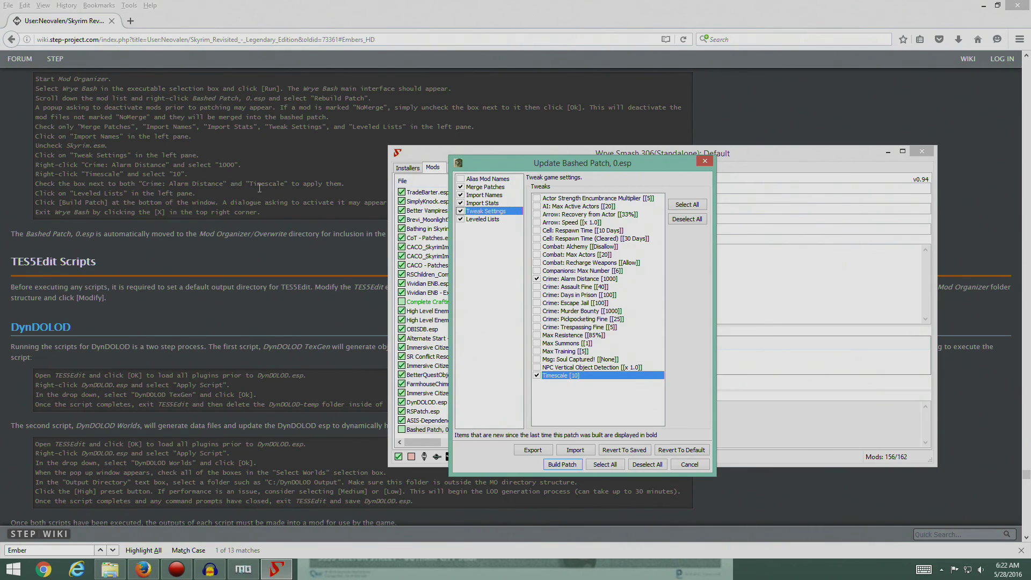
View the Leveled Lists options, build the Bashed Patch, and review and close its build report.
left_click(483, 220)
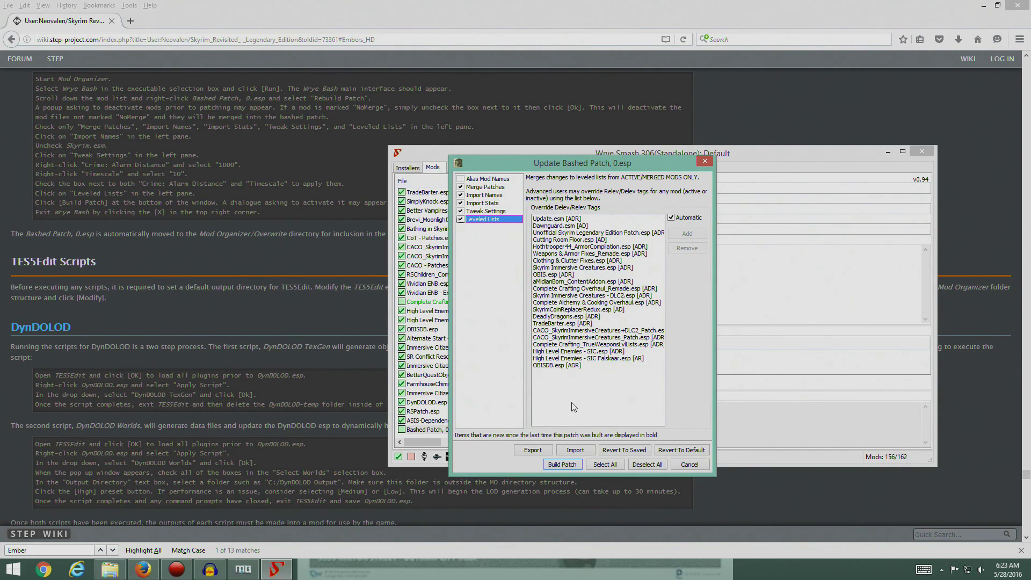
left_click(561, 464)
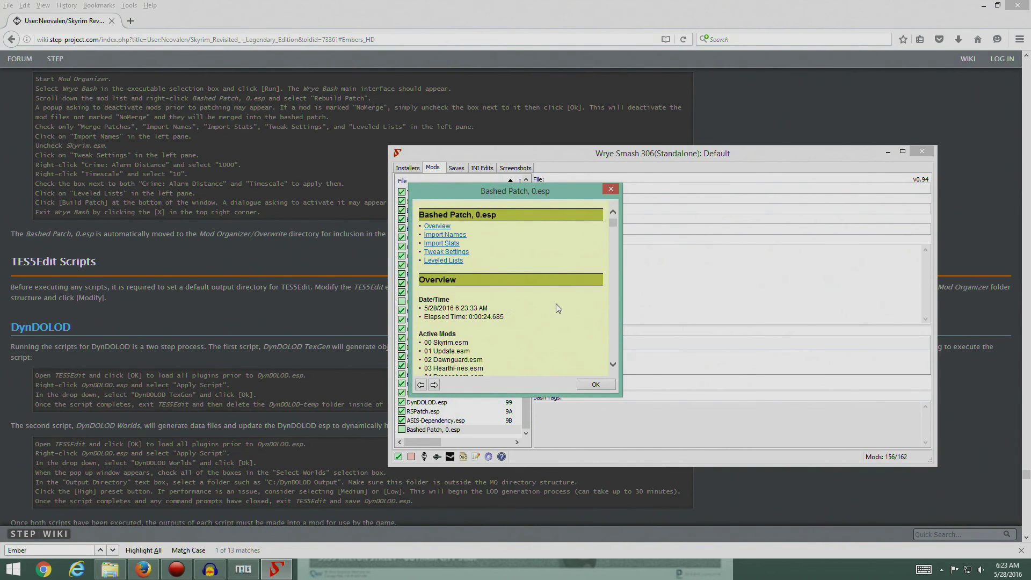
left_click_drag(612, 228, 615, 272)
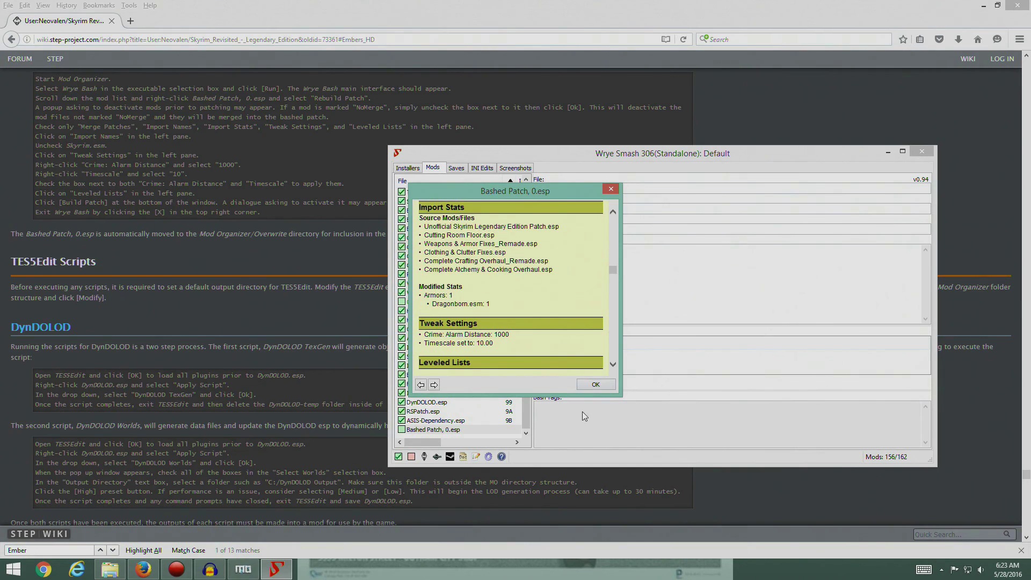
left_click(598, 385)
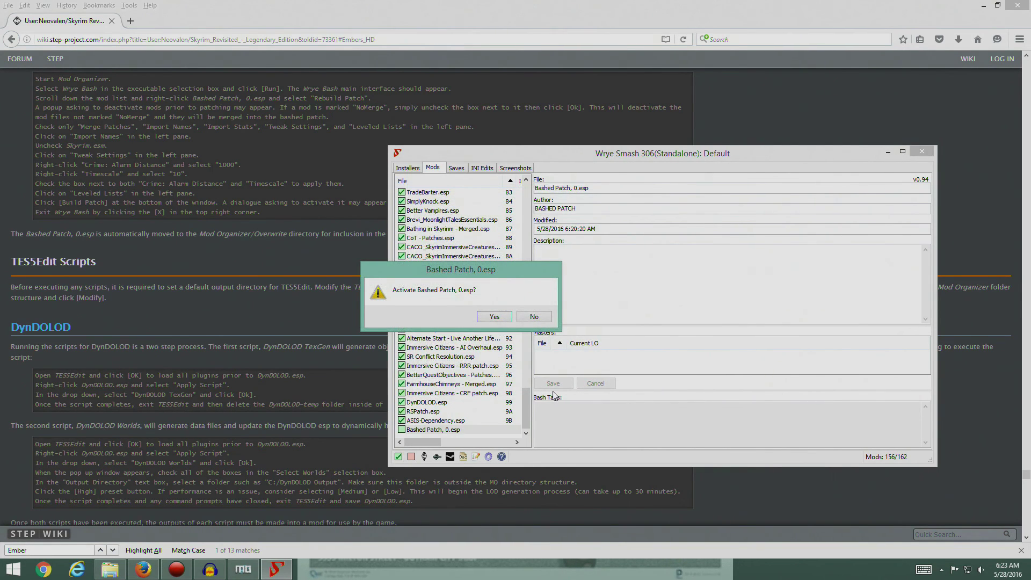
Activate Bashed Patch, 0.esp and exit Wrye Bash.
left_click(495, 317)
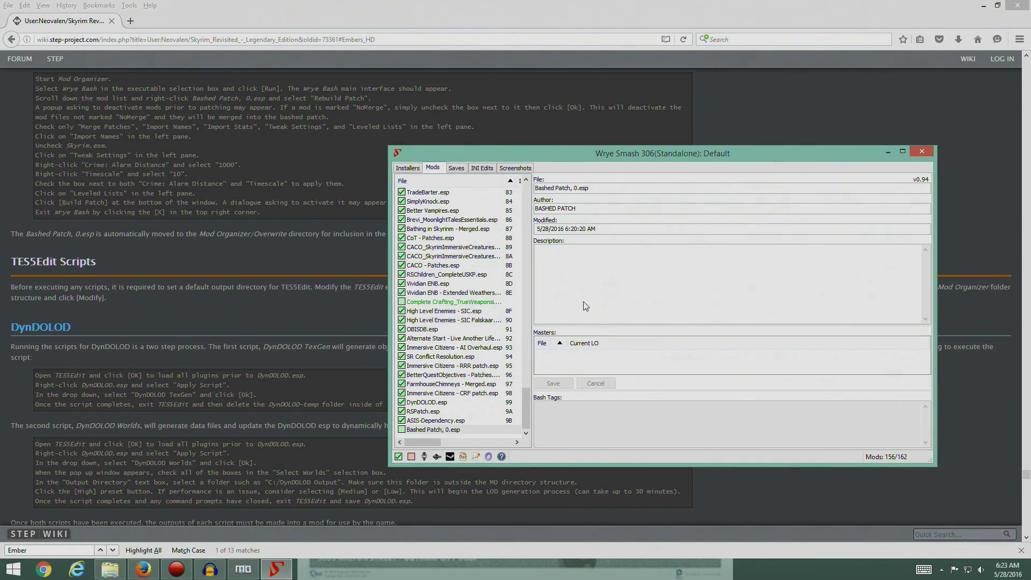
left_click_drag(646, 154, 705, 106)
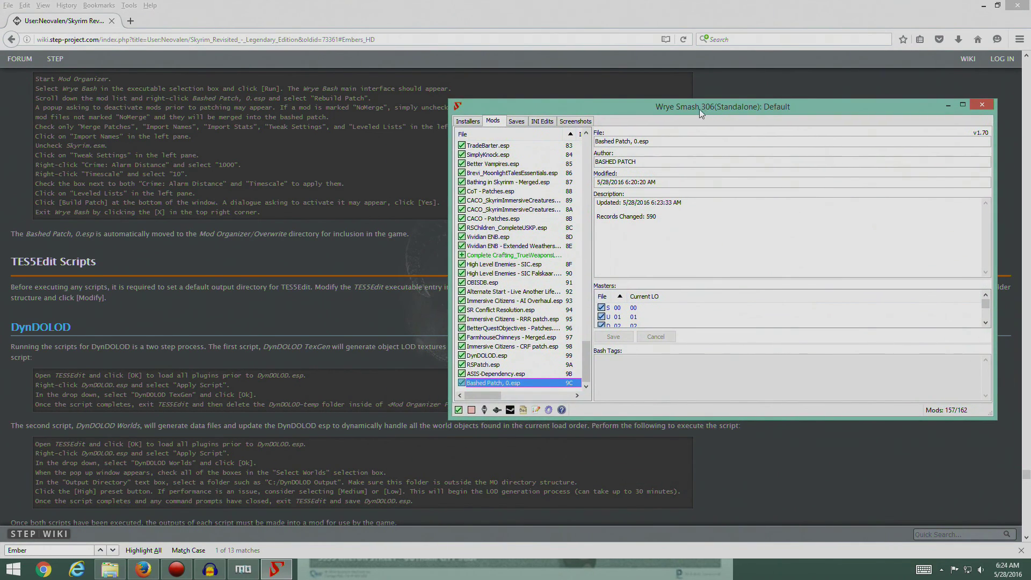
left_click(983, 106)
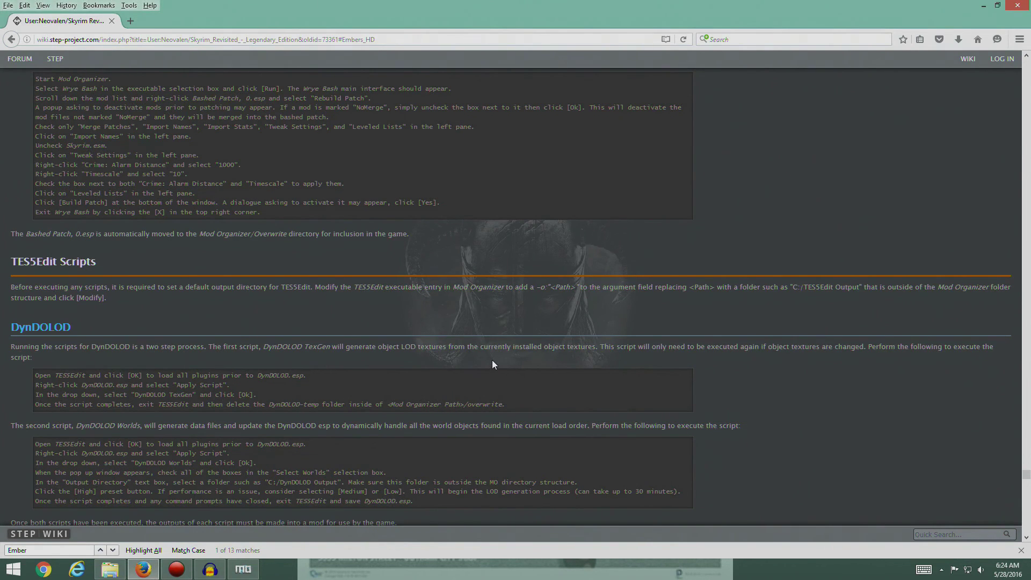
Check Mod Organizer's Overwrite contents for Bashed Patch, 0.esp, and return to the guide to read its TES5Edit Scripts section.
left_click(243, 569)
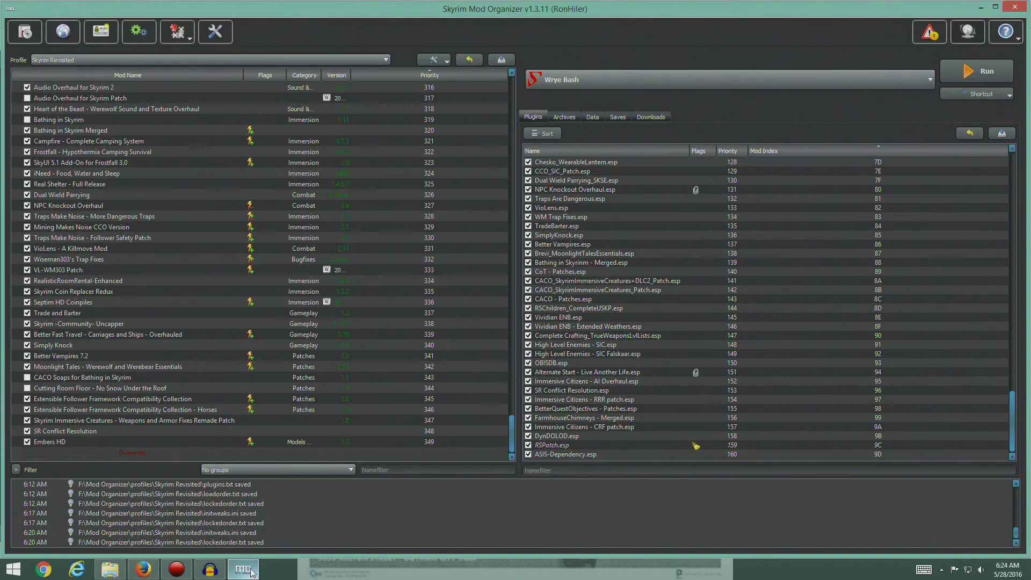
double_click(133, 452)
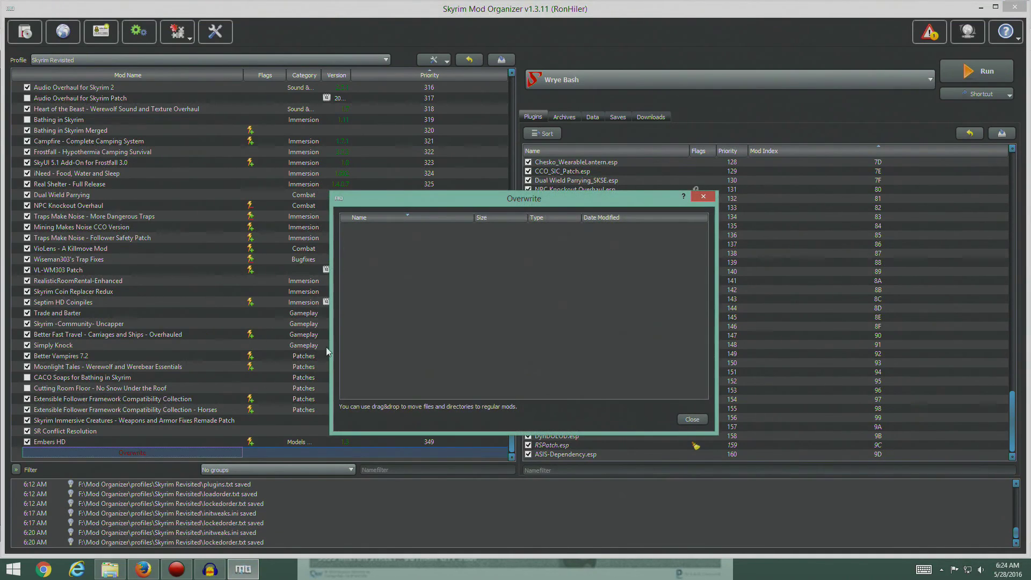
left_click(406, 230)
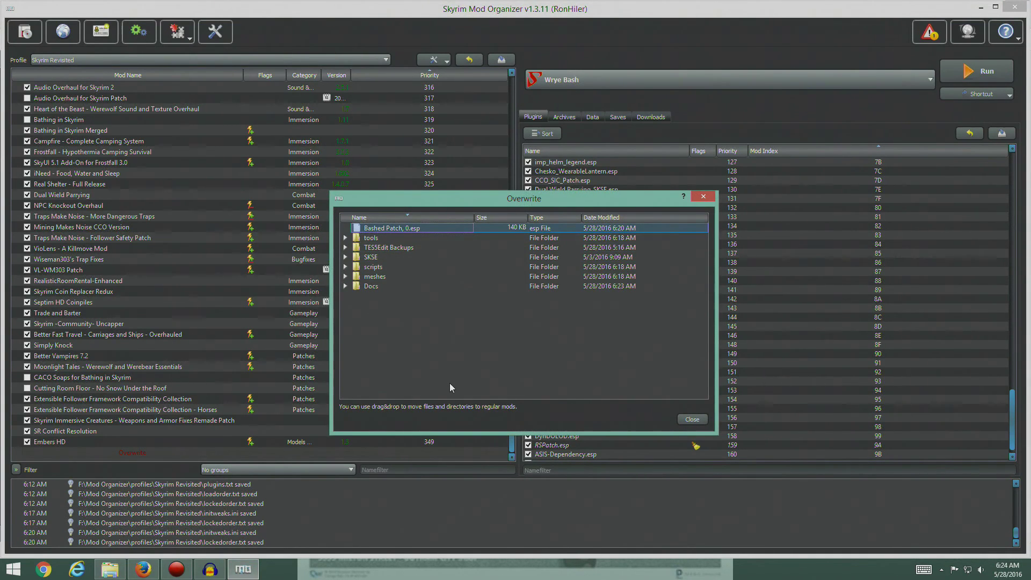
left_click(692, 420)
key("alt+Tab")
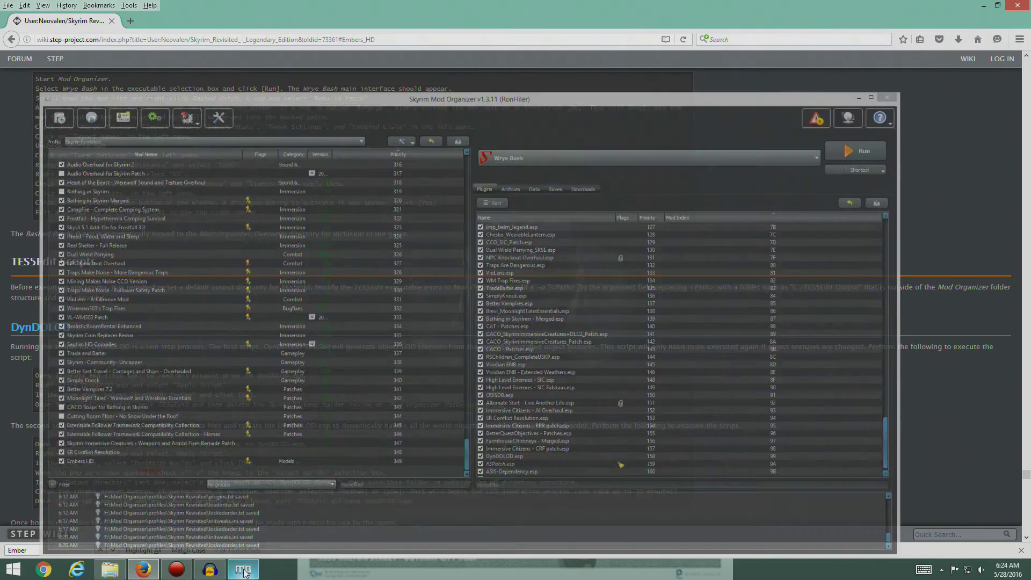
scroll(258, 266, "down", 4)
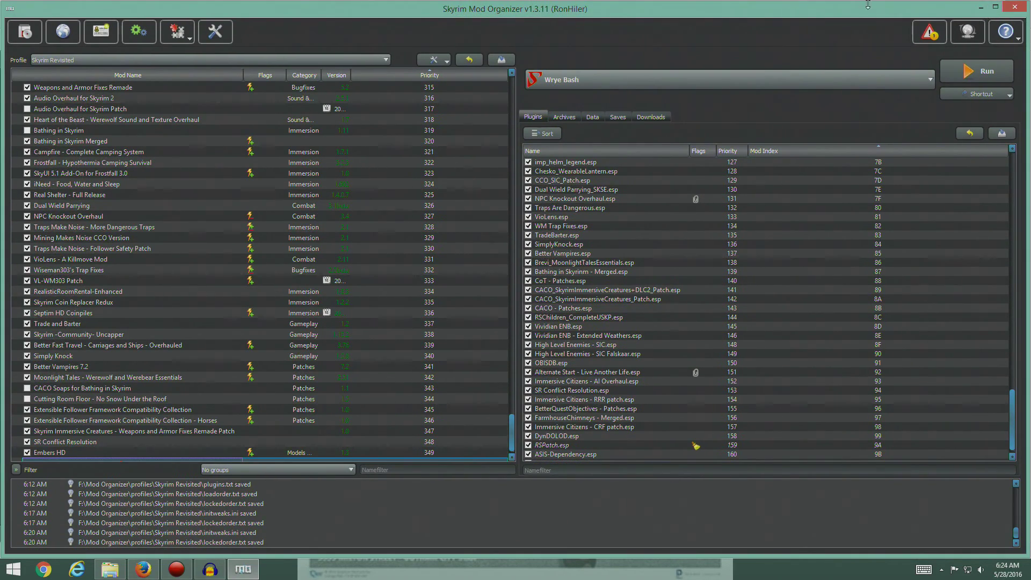
Shrink the Mod Organizer window and move it so the guide's instructions in Firefox stay readable beside it.
left_click_drag(869, 6, 842, 192)
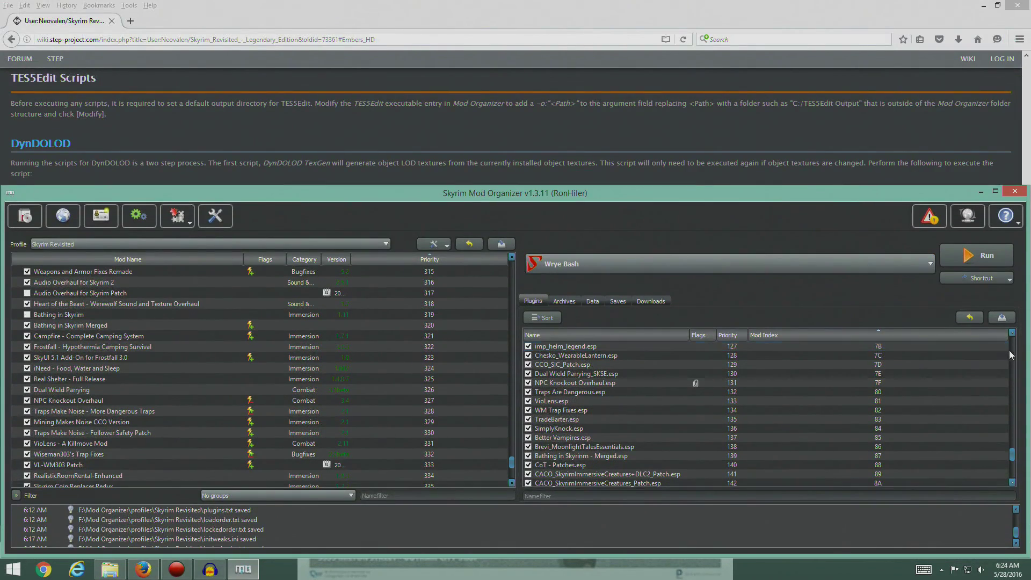
left_click(143, 570)
scroll(179, 541, "up", 10)
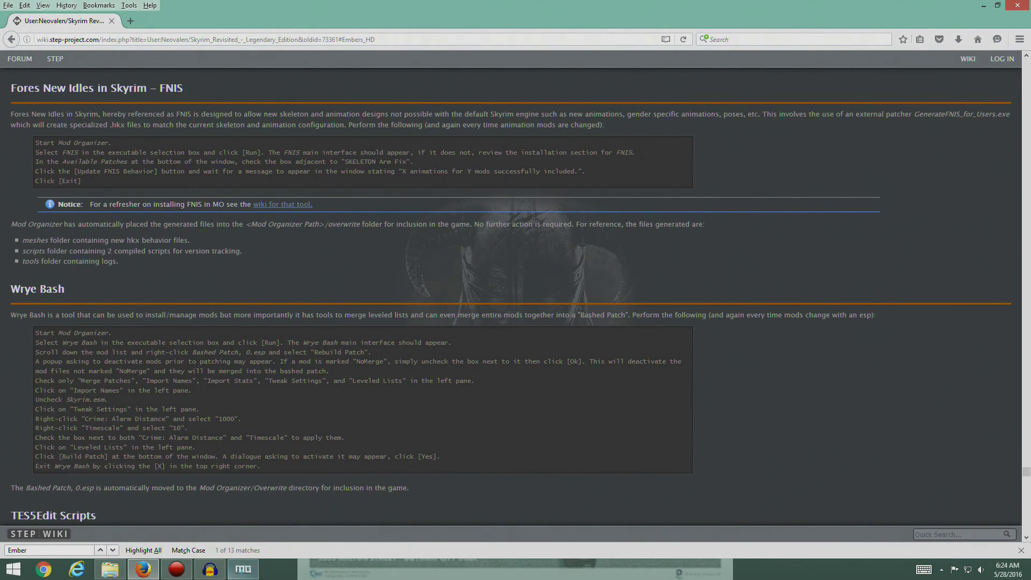
left_click(242, 569)
left_click_drag(1027, 370, 649, 369)
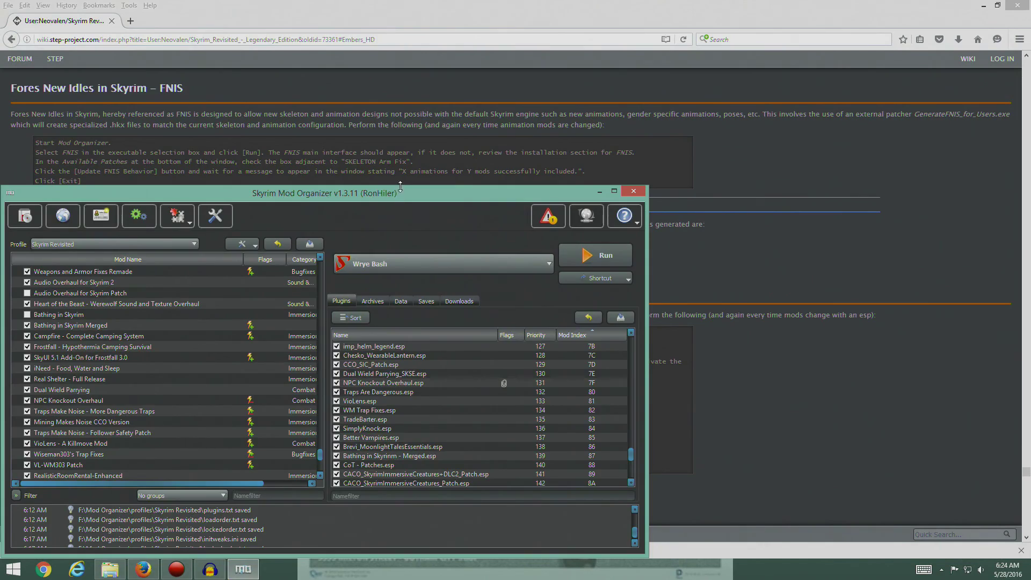
left_click_drag(400, 183, 662, 139)
left_click(242, 570)
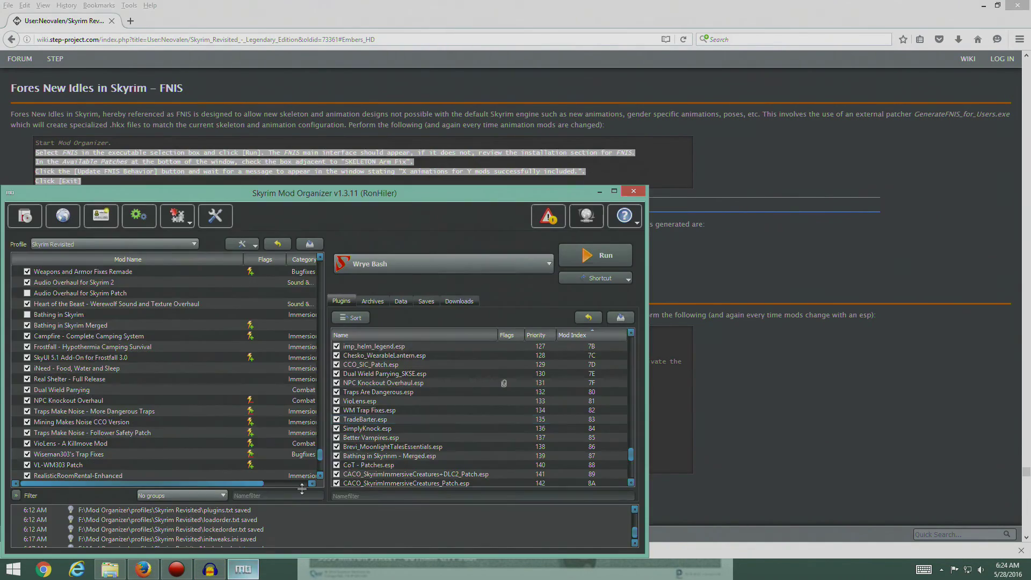
left_click_drag(434, 78, 738, 79)
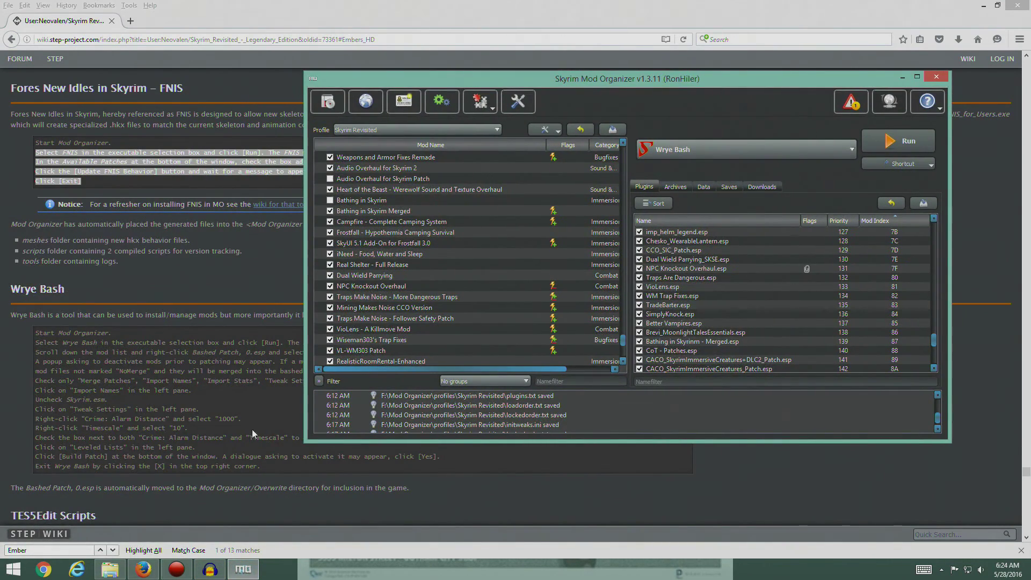
left_click_drag(951, 301, 722, 301)
left_click_drag(598, 83, 829, 74)
Switch to Firefox and read the guide's TES5Edit Scripts and DynDOLOD sections.
left_click(293, 333)
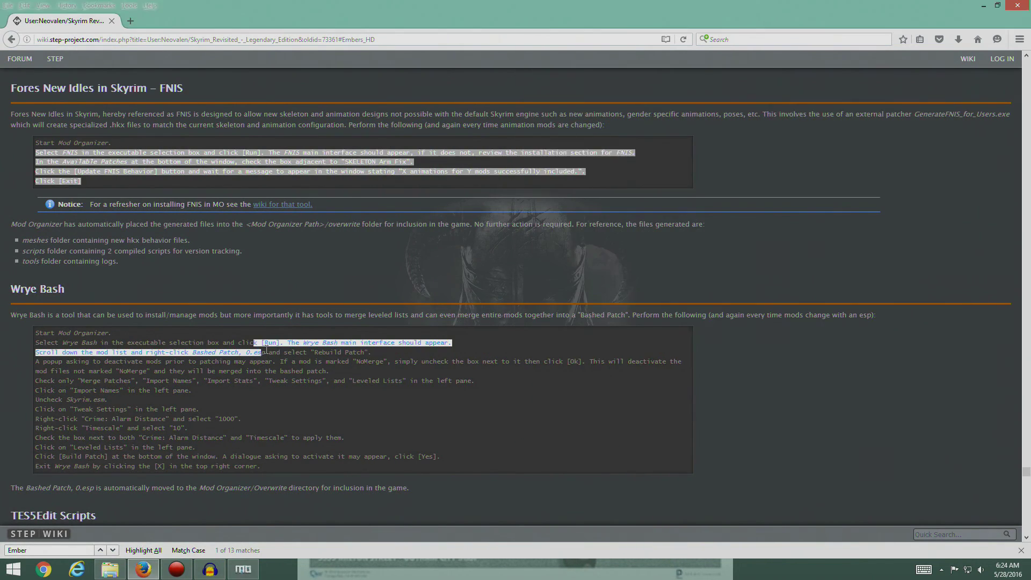
scroll(375, 344, "down", 8)
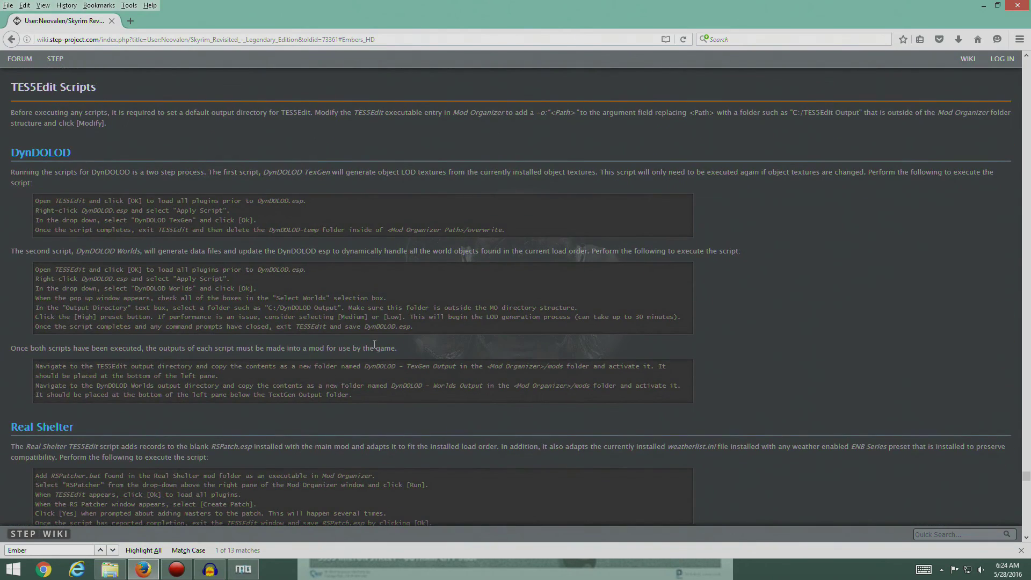
In Mod Organizer, modify the TES5Edit executable entry to use the argument -o:"F:/TES5Edit Output" and verify the saved entry.
left_click(243, 570)
left_click_drag(786, 80, 455, 147)
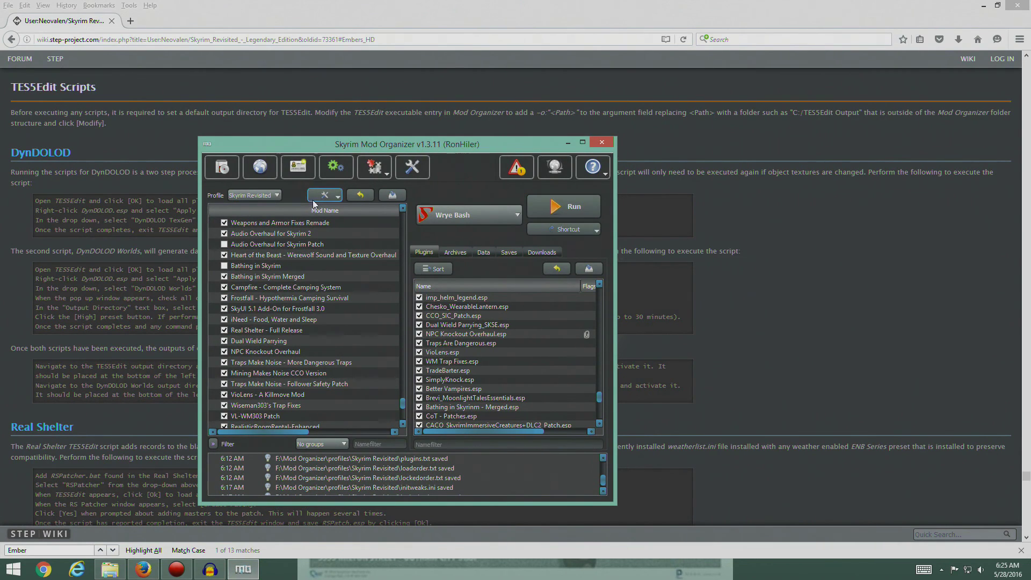
left_click(336, 166)
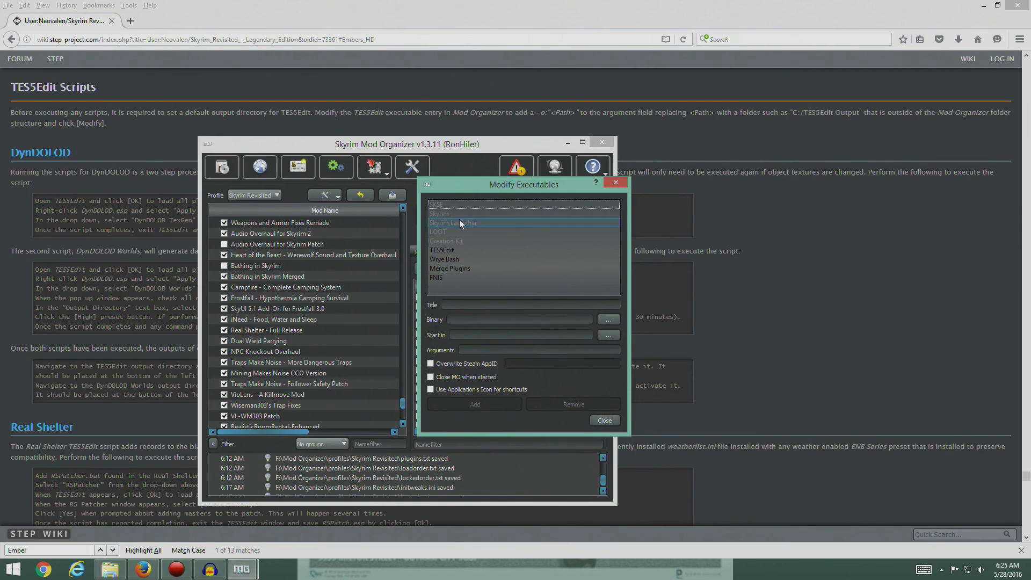
left_click(450, 249)
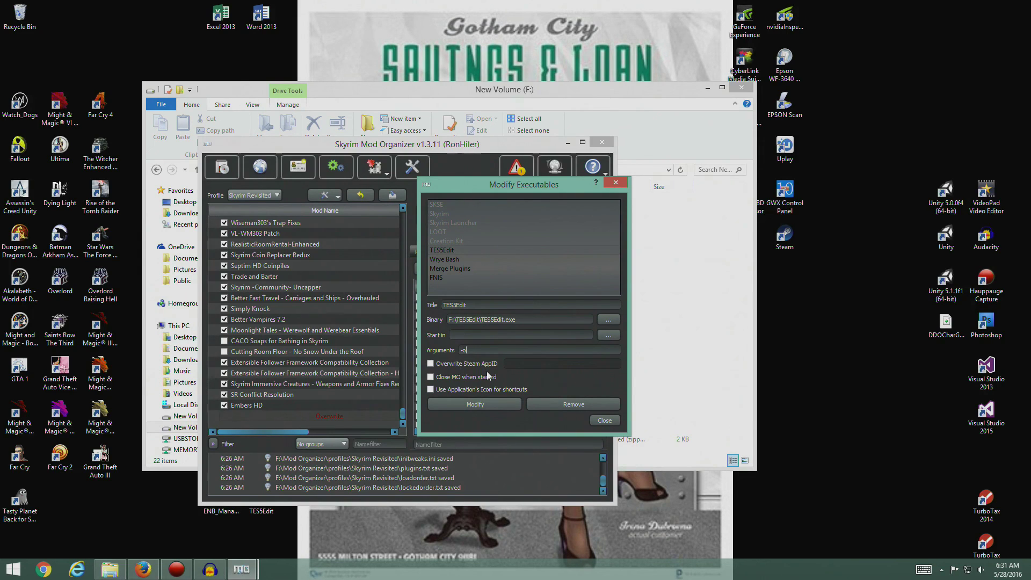
type("C:/TES5Edit Output")
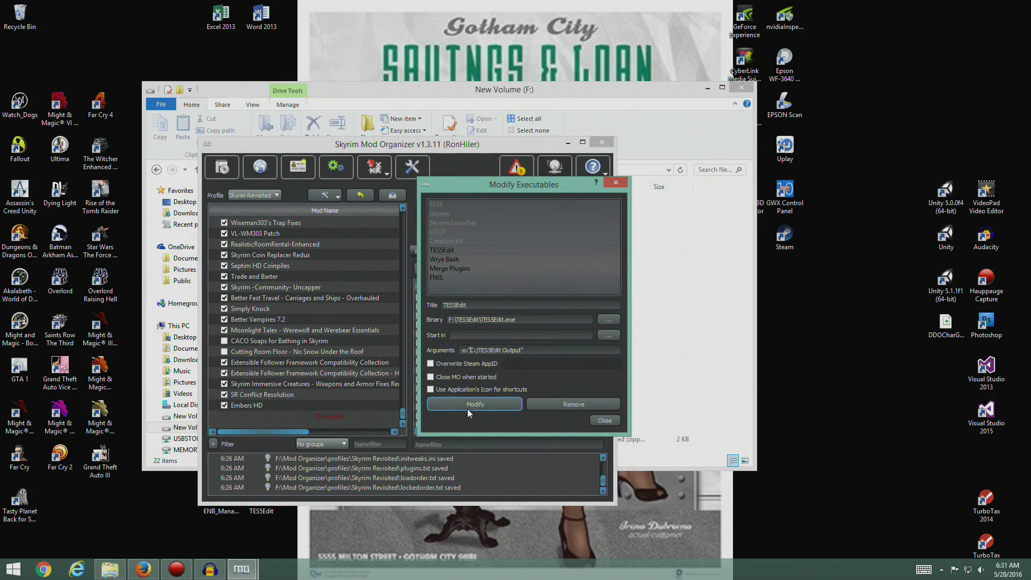
key("BackSpace")
type("F")
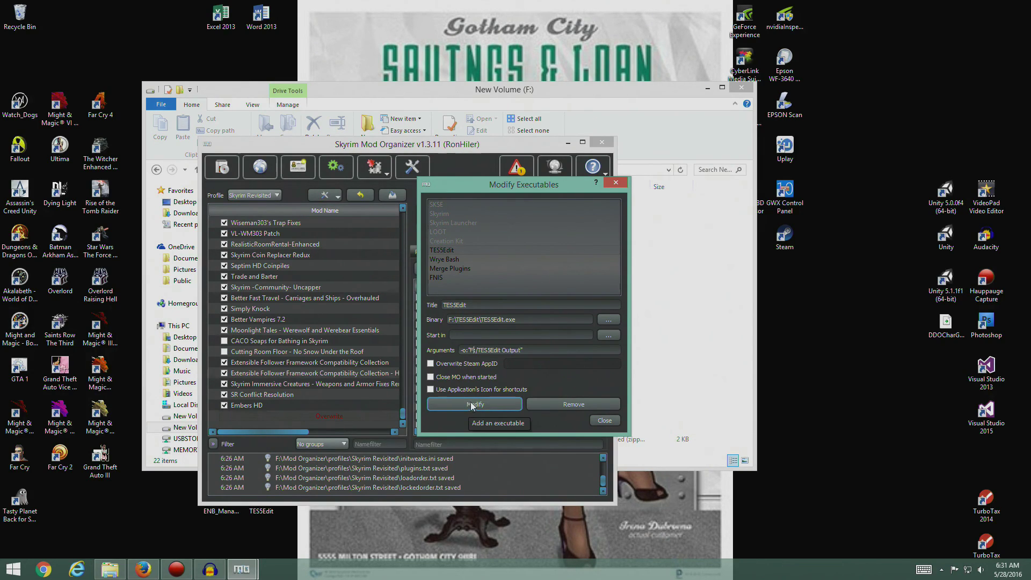
left_click(473, 406)
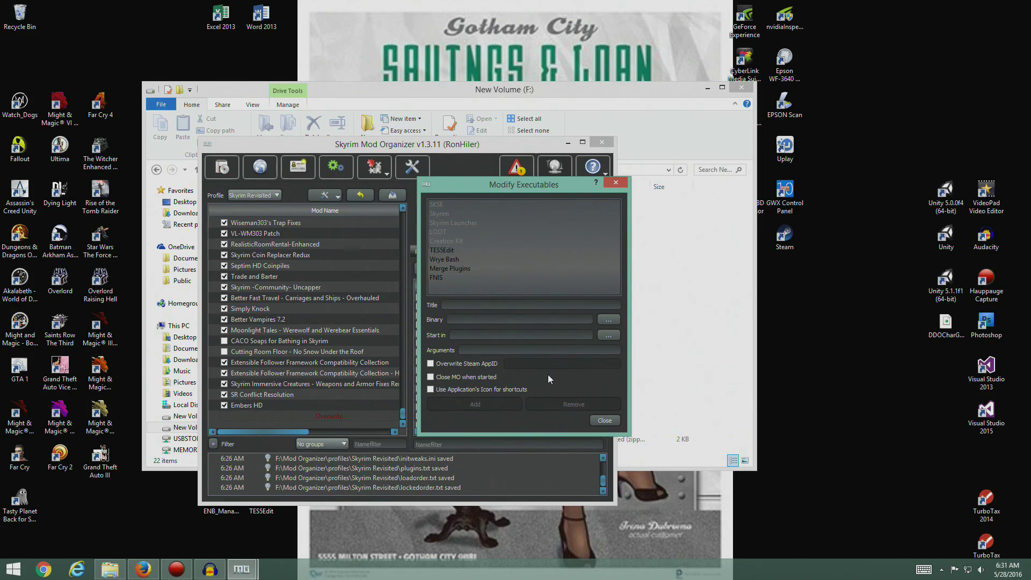
left_click(447, 249)
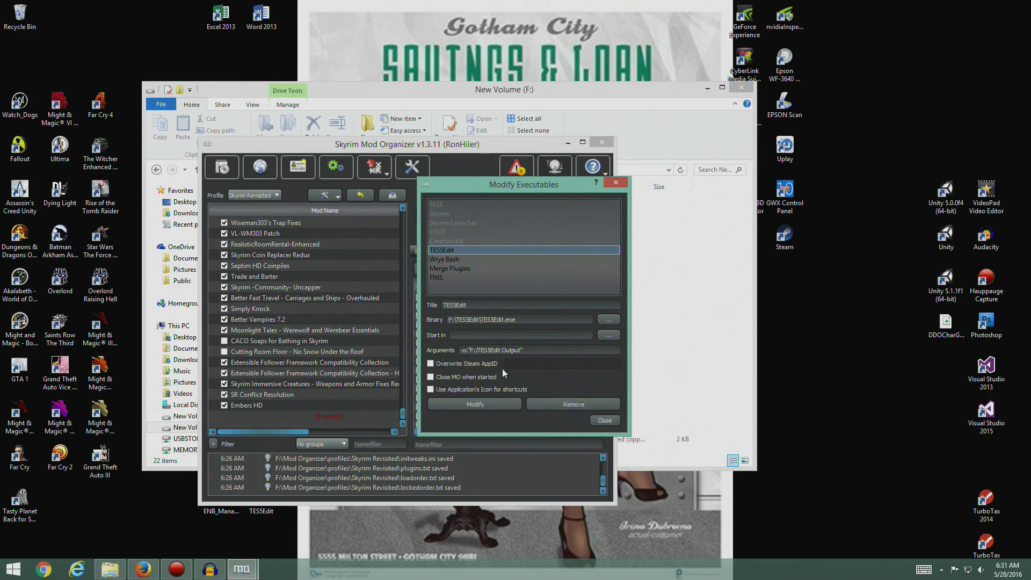
left_click(604, 421)
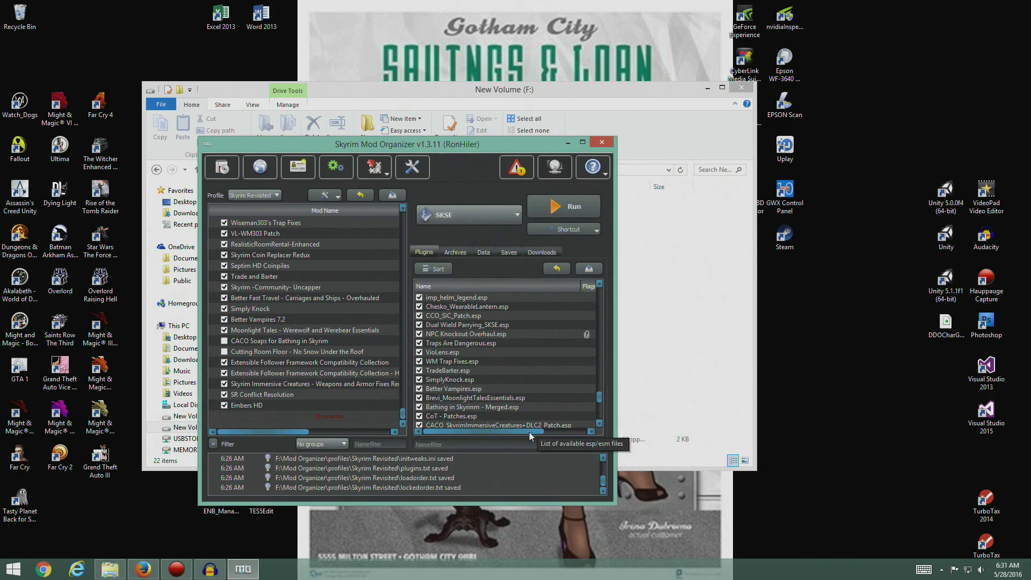
Launch TES5Edit from Mod Organizer and load the active plugins with the default selection.
left_click(518, 216)
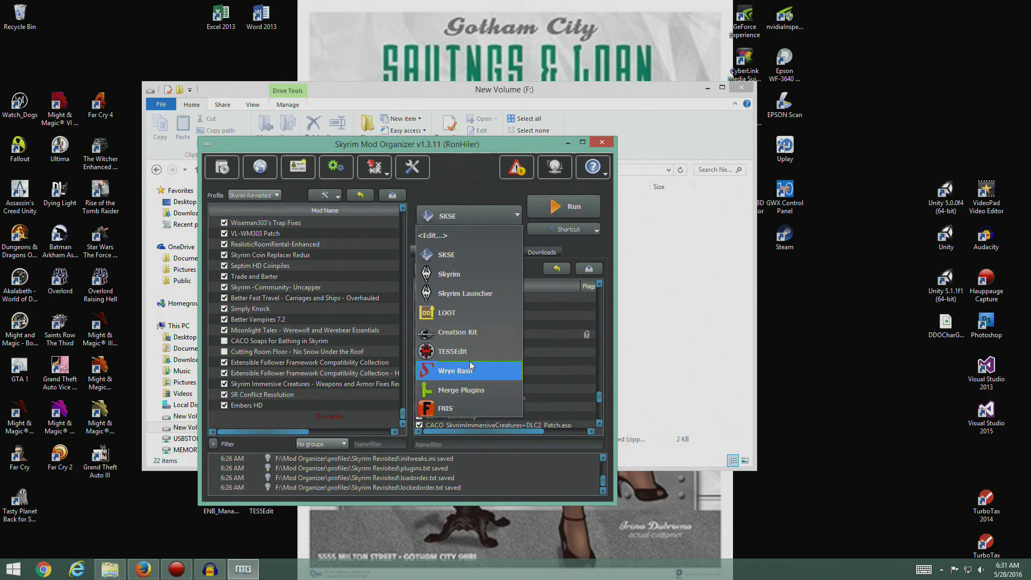
left_click(472, 352)
left_click(553, 213)
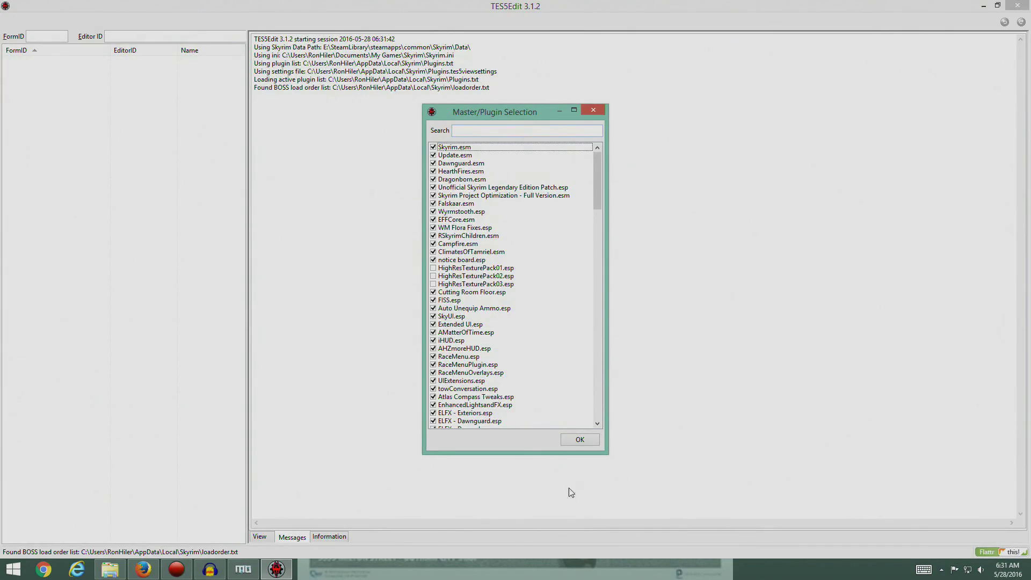
left_click(580, 439)
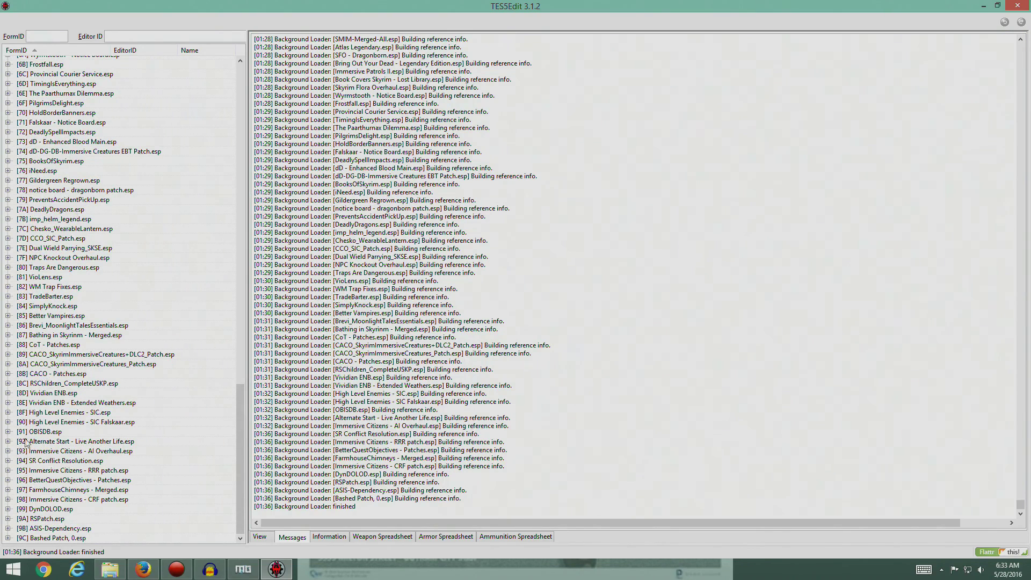
Apply the DynDOLOD TexGen script to DynDOLOD.esp.
right_click(47, 510)
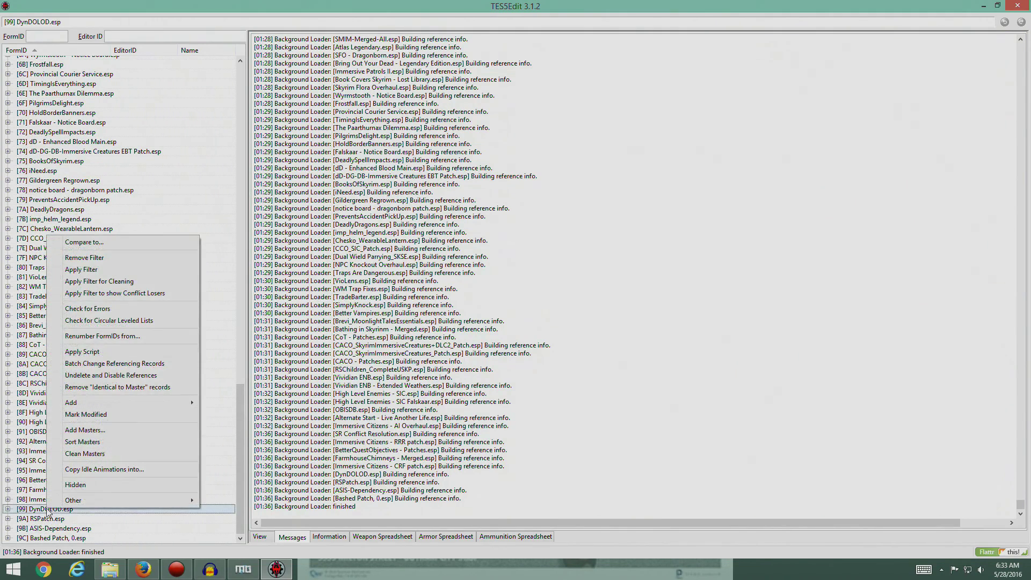
left_click(82, 352)
left_click(646, 181)
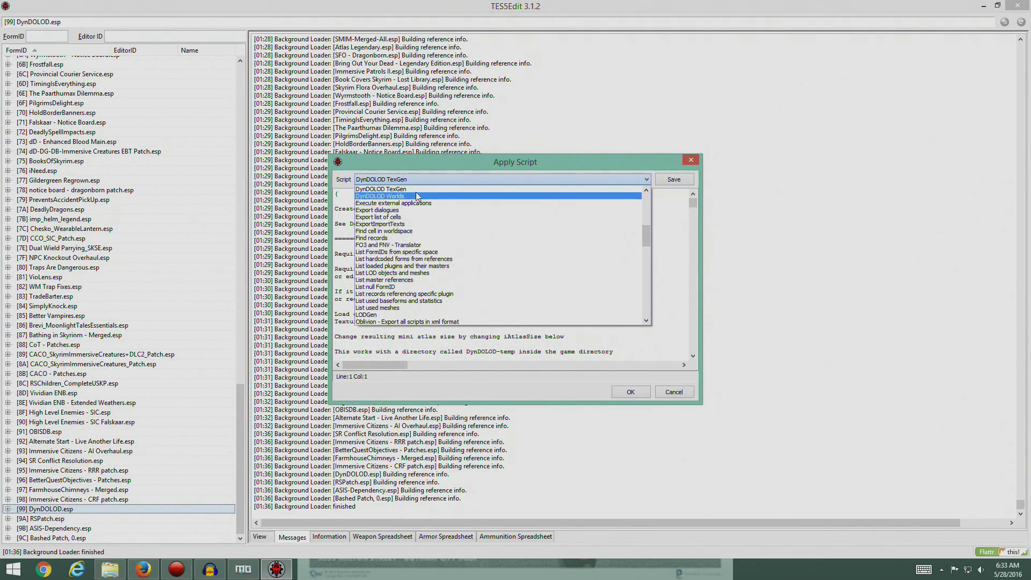
scroll(649, 227, "up", 4)
left_click(434, 274)
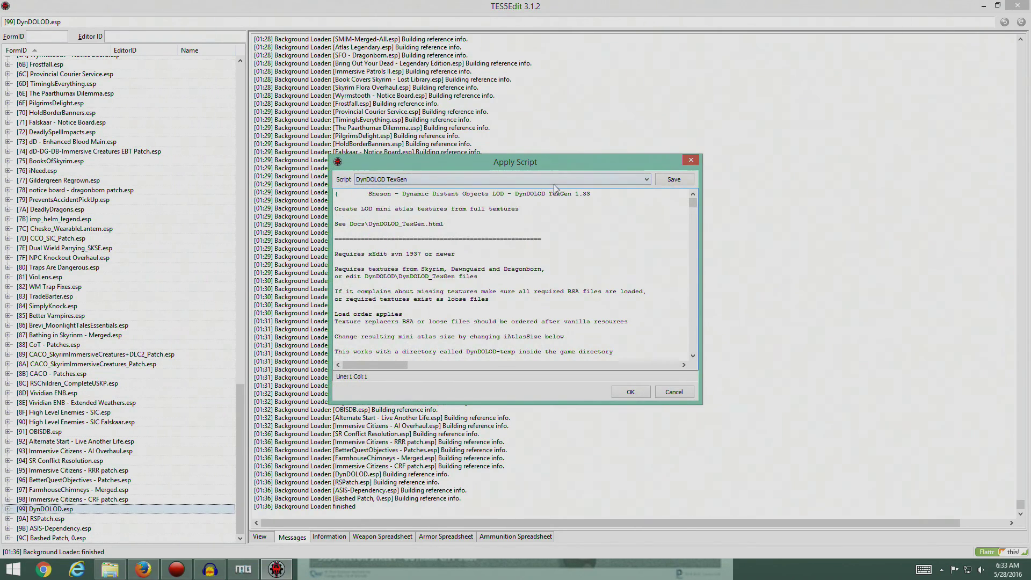
left_click(626, 395)
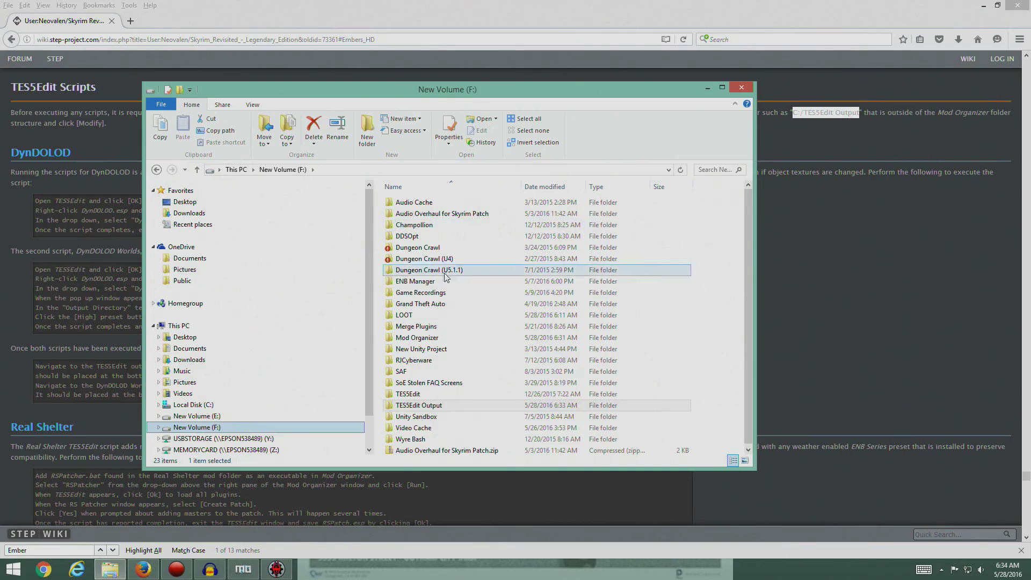
Check the contents of the TES5Edit Output folder on drive F: while the script runs, and return to TES5Edit.
left_click(419, 406)
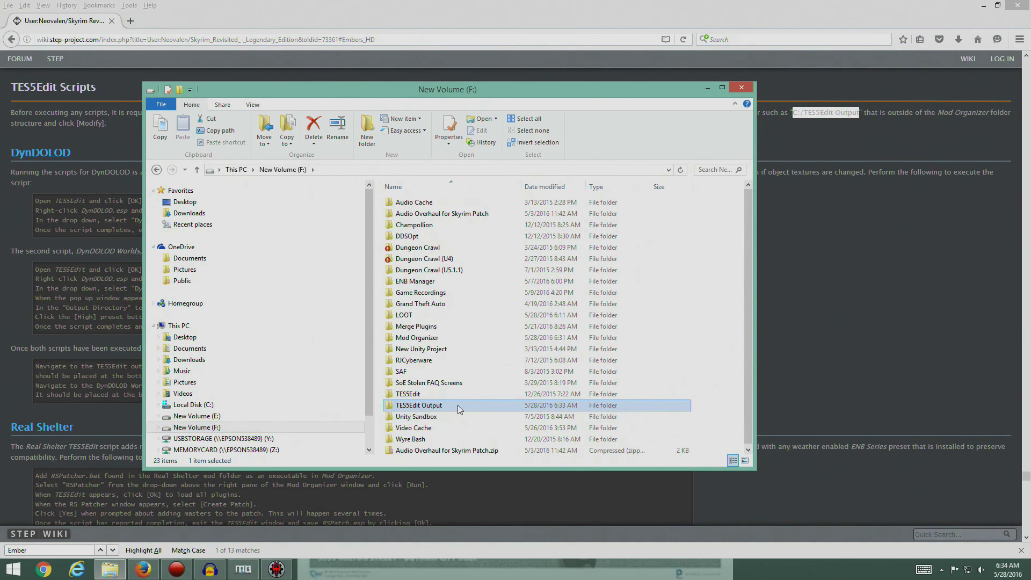
double_click(446, 407)
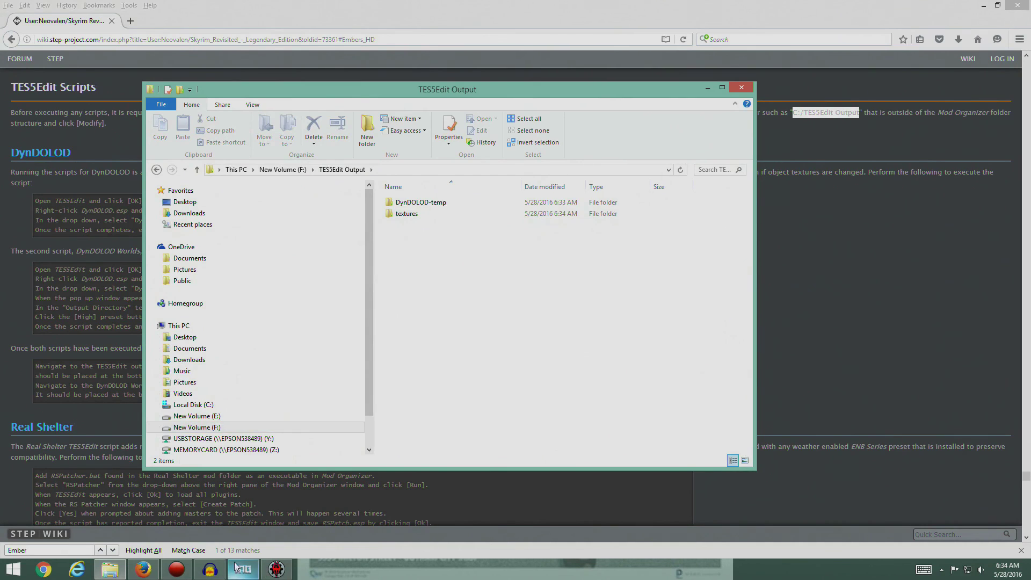
left_click(277, 570)
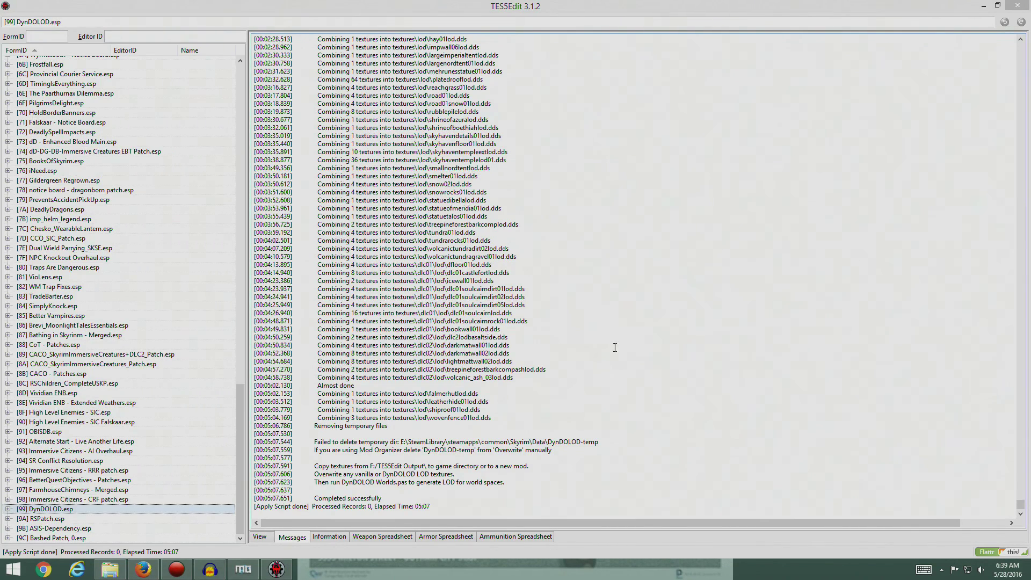
Inspect the generated textures folder inside F:\TES5Edit Output, and return to the guide in Firefox for the DynDOLOD instructions.
left_click(110, 570)
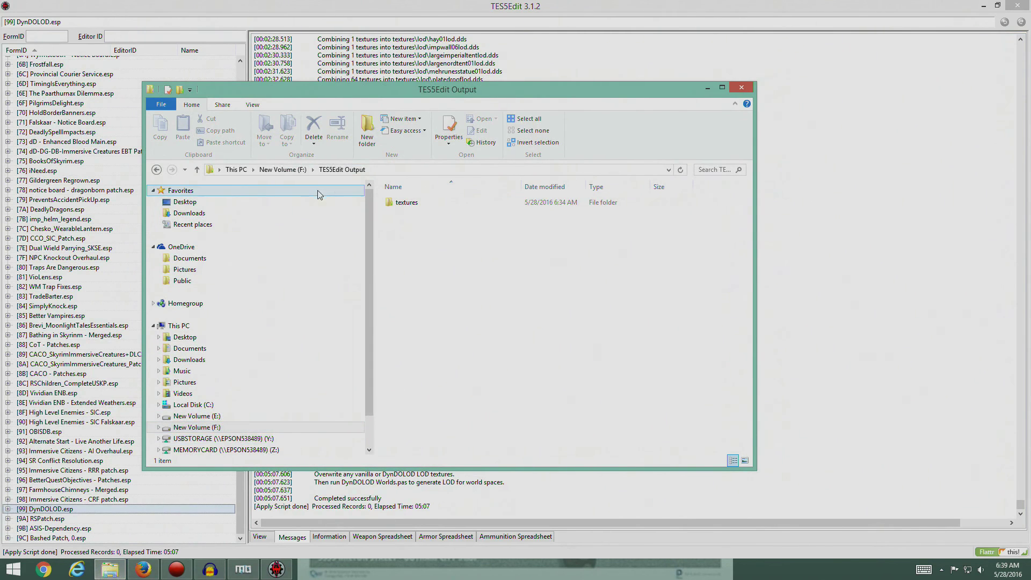
left_click(299, 170)
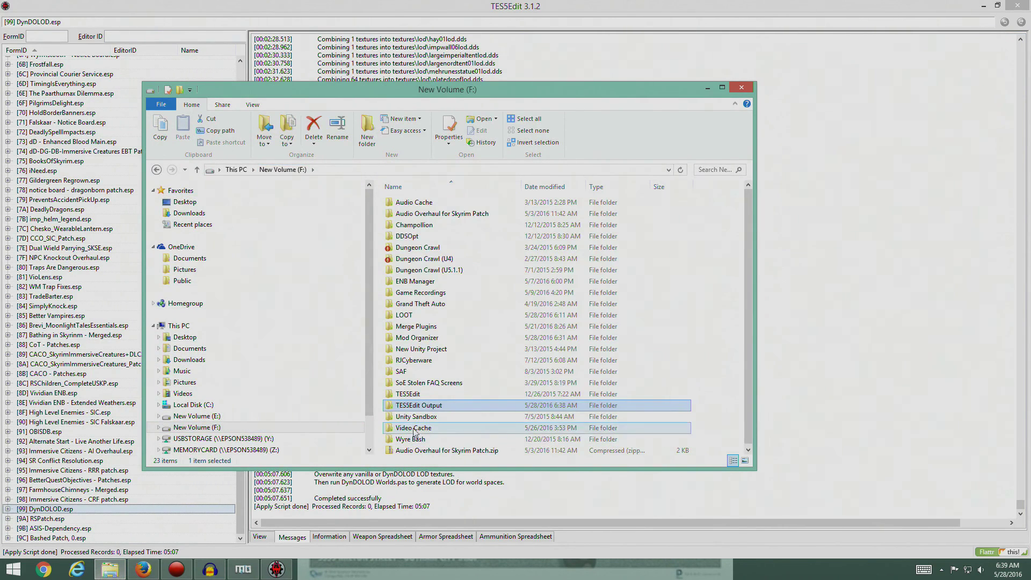
double_click(419, 407)
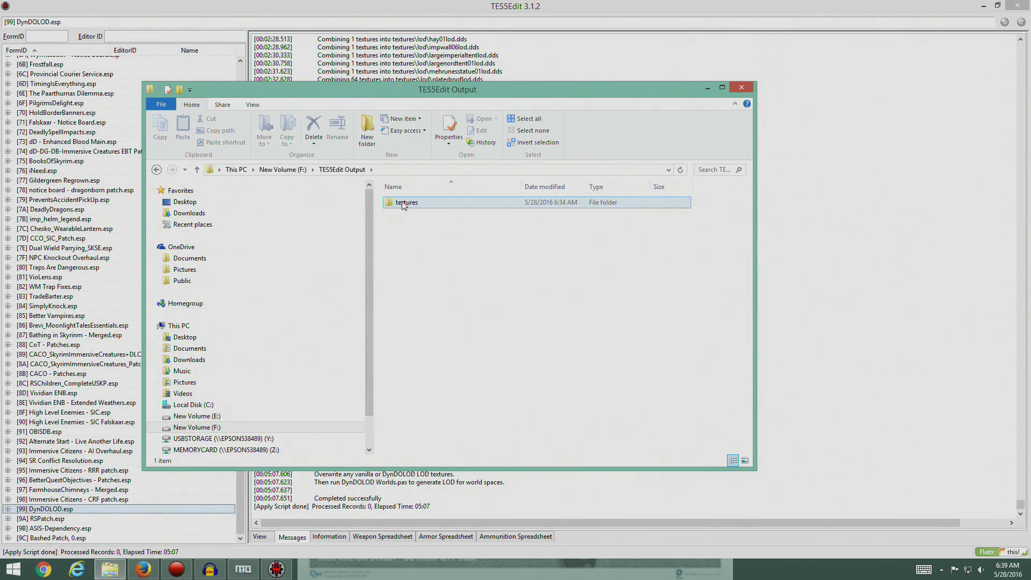
double_click(404, 203)
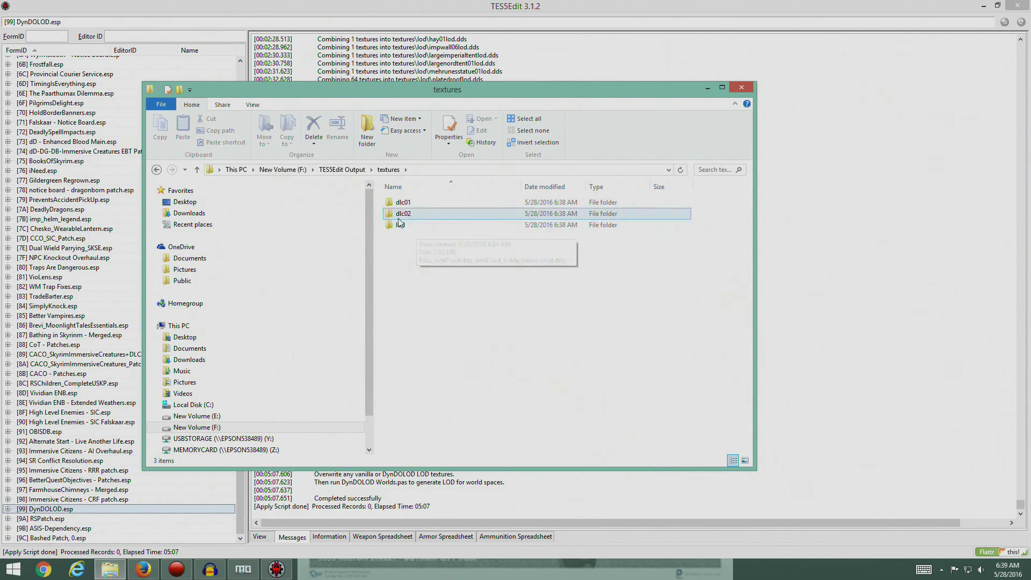
left_click(330, 170)
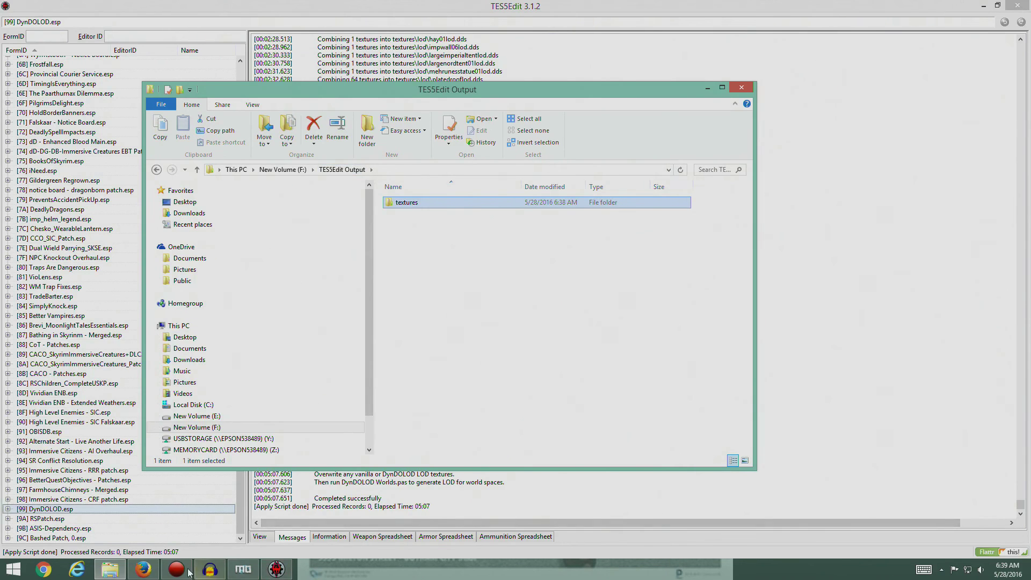
left_click(143, 571)
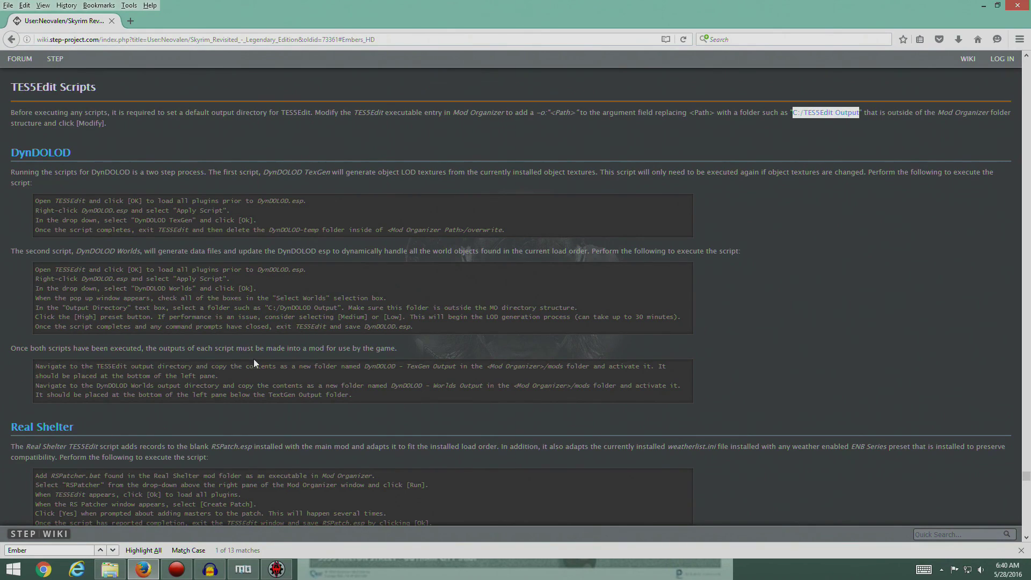
Switch to TES5Edit, apply the DynDOLOD Worlds script to DynDOLOD.esp, and accept the DynDOLOD Help page.
left_click(277, 569)
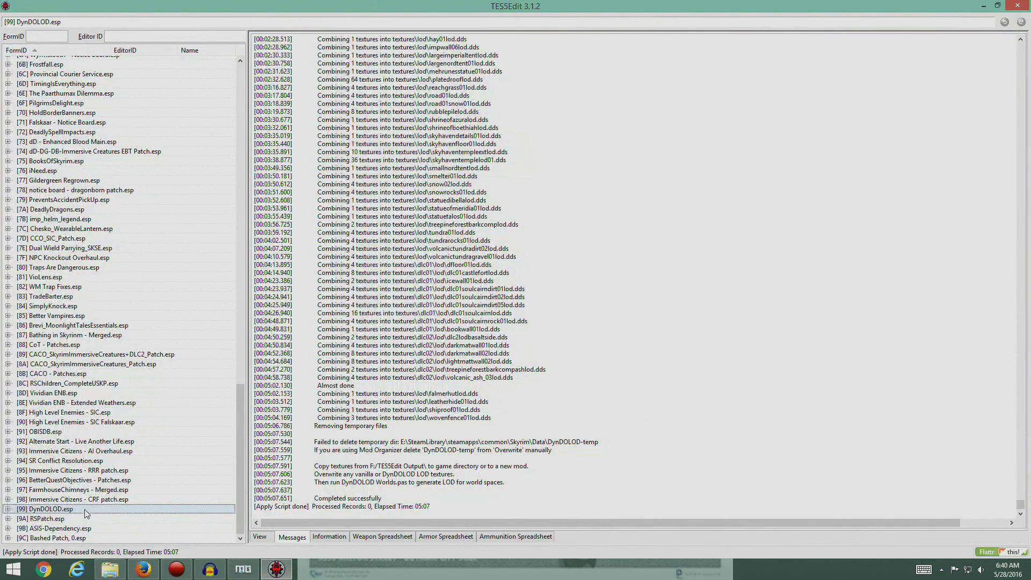
right_click(52, 509)
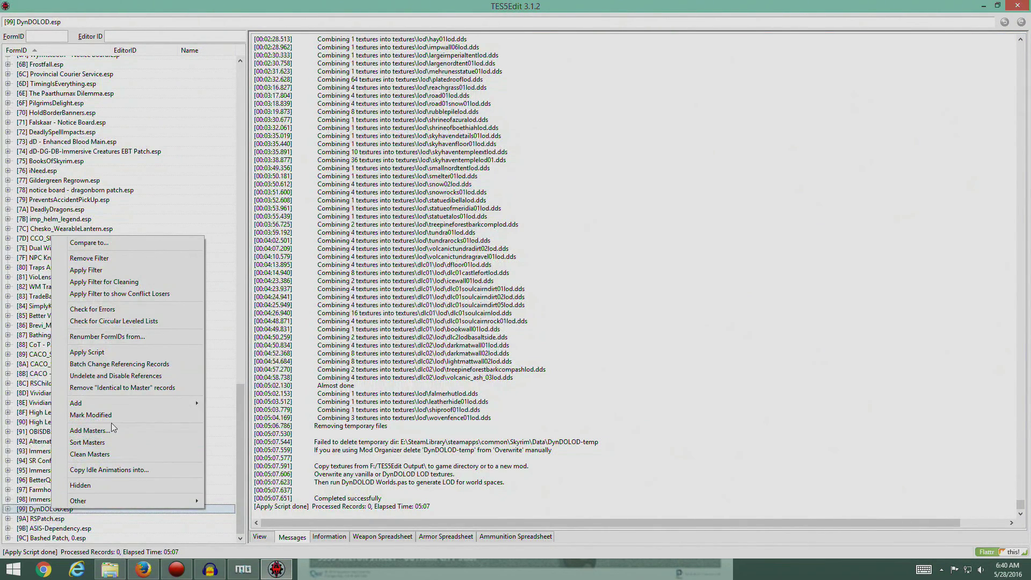
left_click(87, 353)
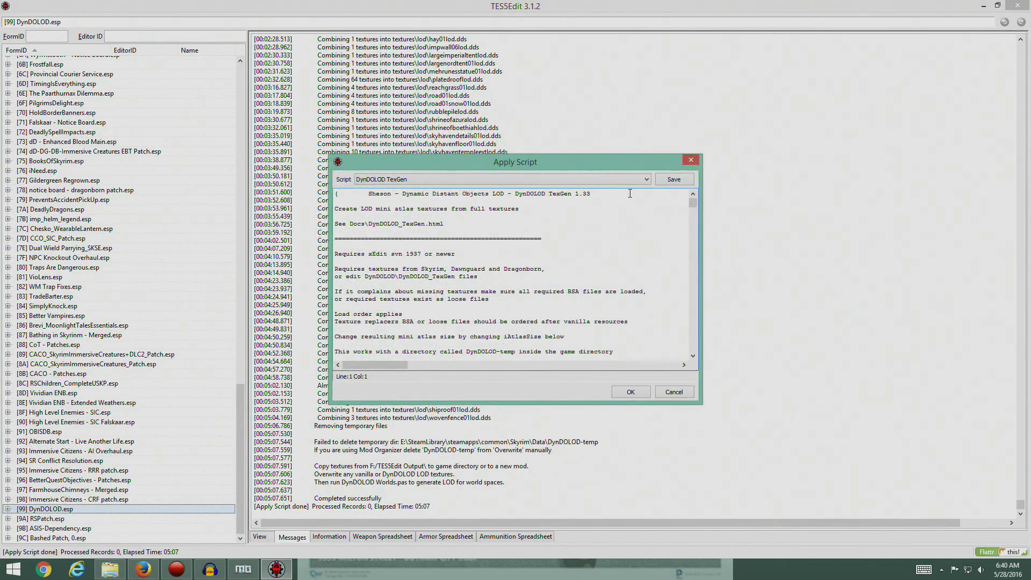
left_click(646, 179)
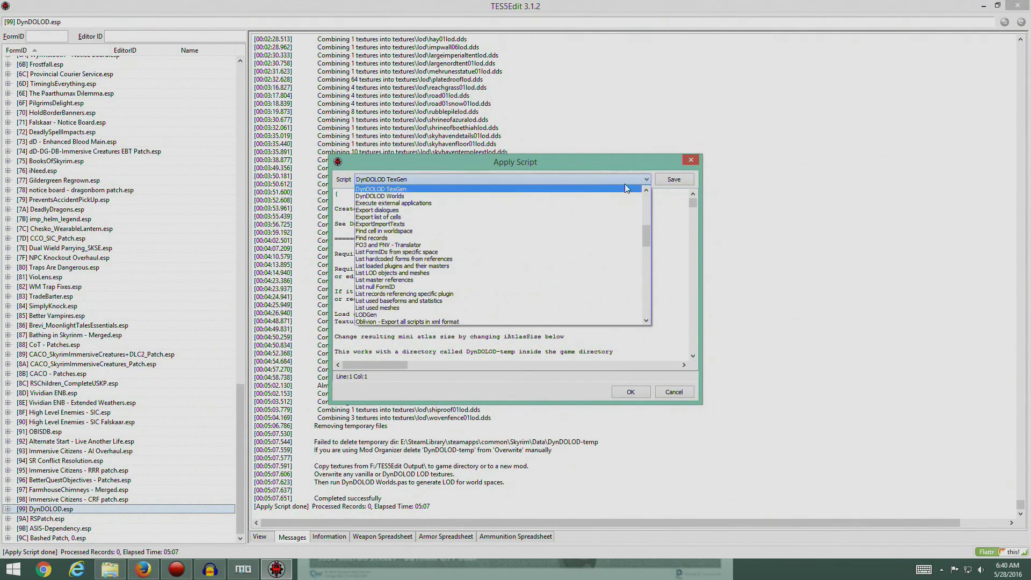
left_click(489, 199)
left_click(625, 388)
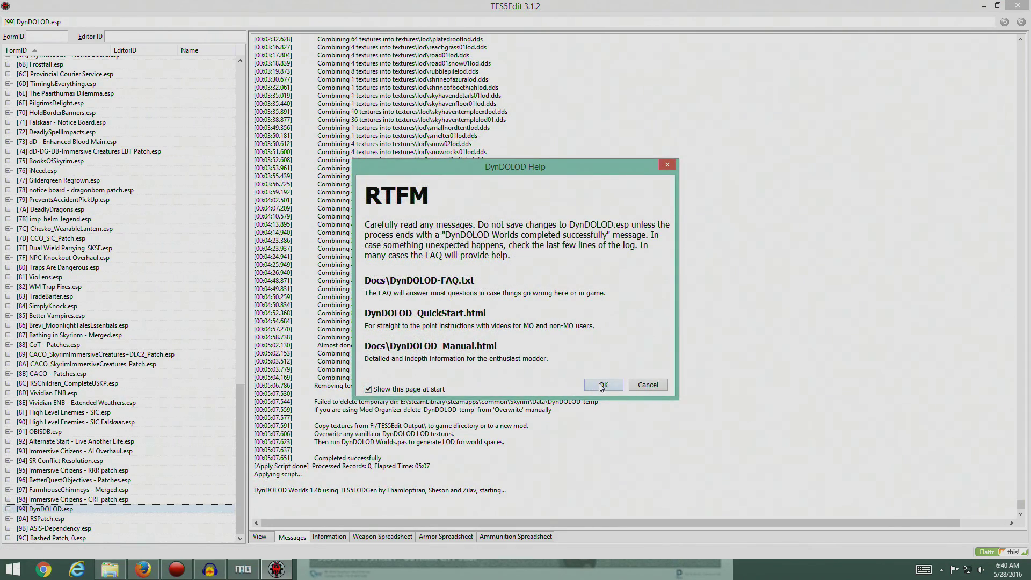
left_click(601, 386)
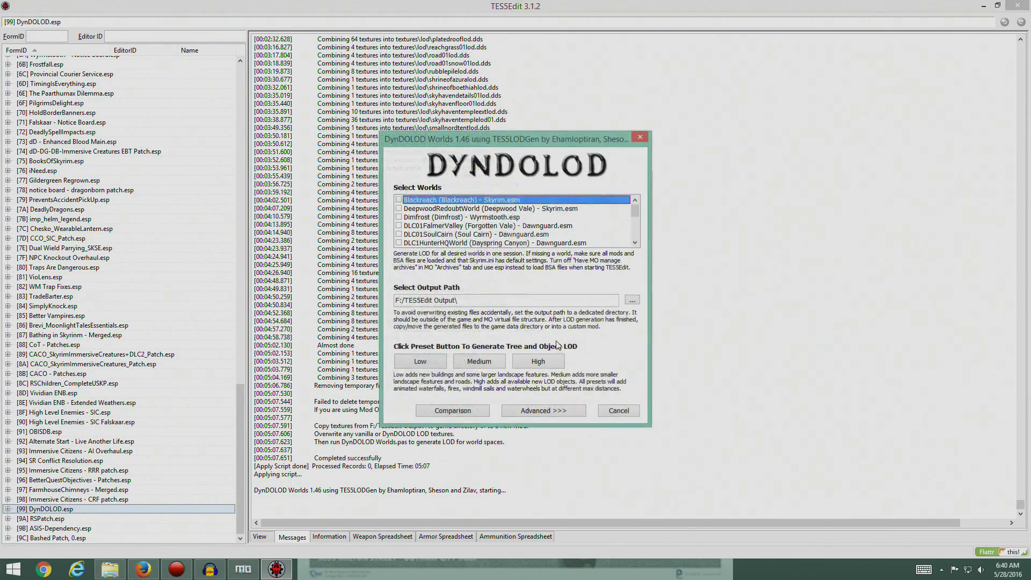
Check the guide's instructions in Firefox, return to TES5Edit, and select every world for DynDOLOD Worlds, from Blackreach through WyrmstoothWorld.
left_click(143, 569)
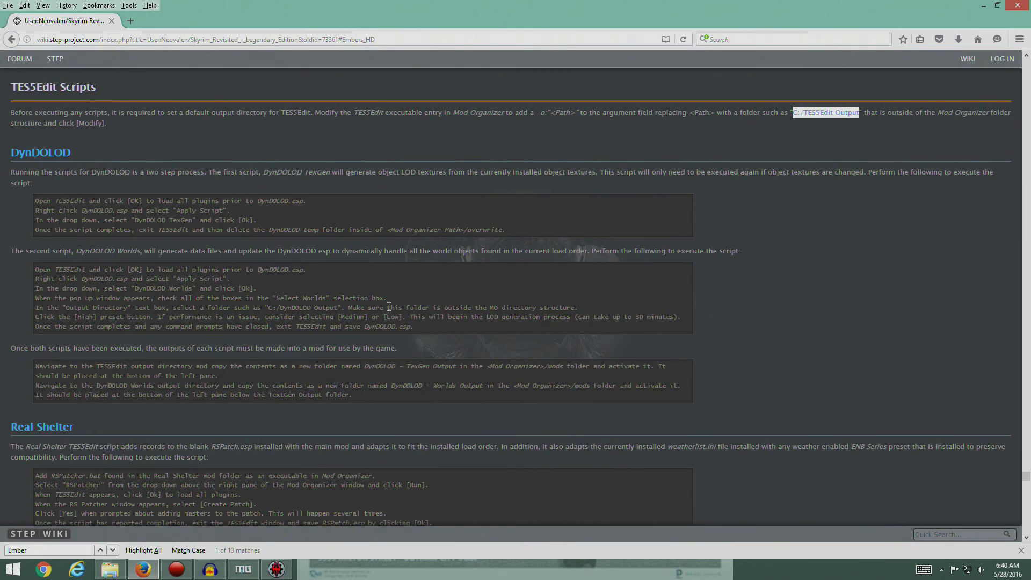
key("alt+Tab")
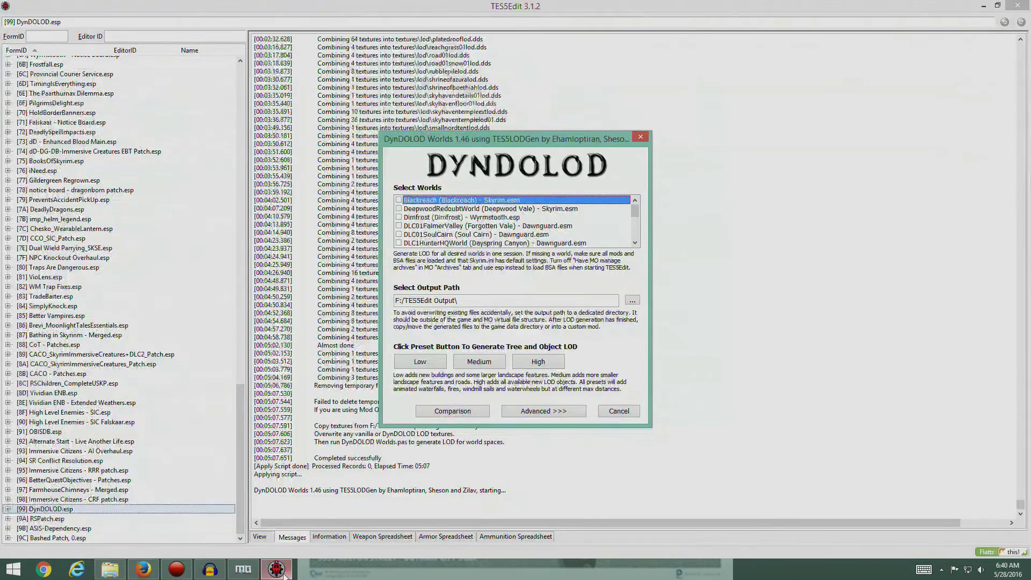
left_click(399, 200)
left_click(399, 208)
left_click(399, 217)
left_click(398, 226)
left_click(399, 234)
left_click(399, 243)
left_click_drag(636, 210, 636, 220)
left_click(399, 208)
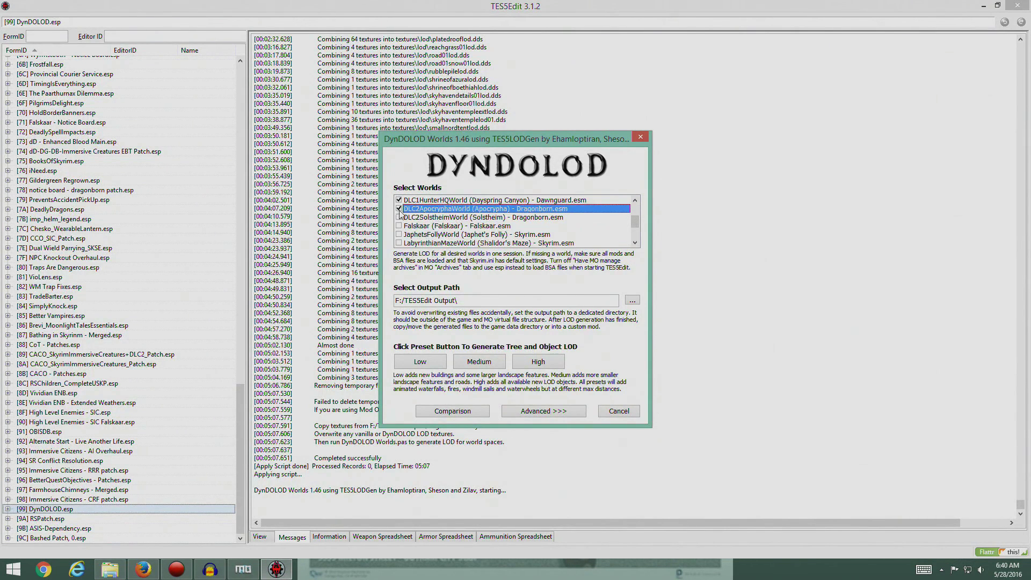
left_click(399, 217)
left_click(399, 226)
left_click(398, 234)
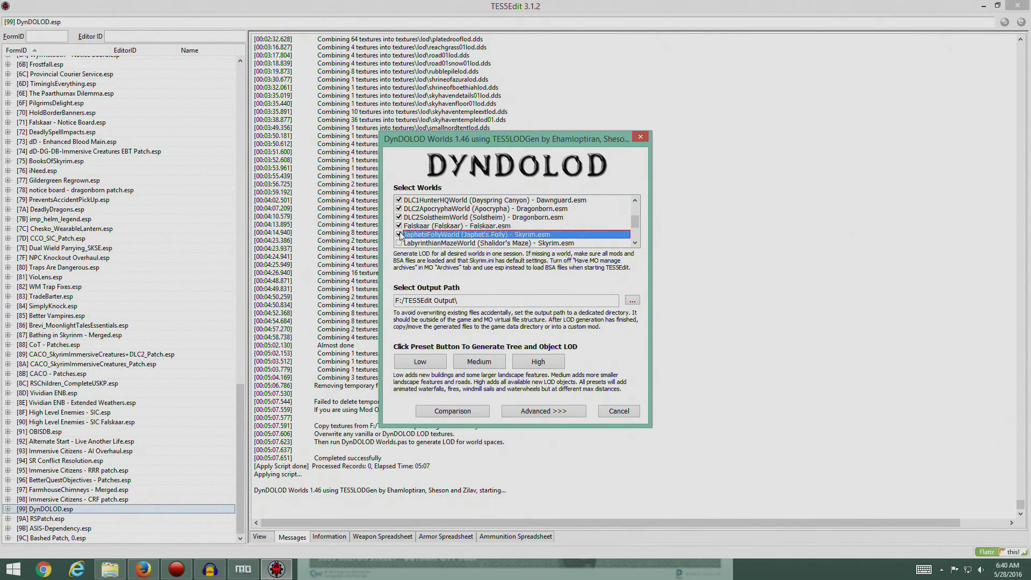
left_click(399, 243)
left_click_drag(636, 224, 636, 232)
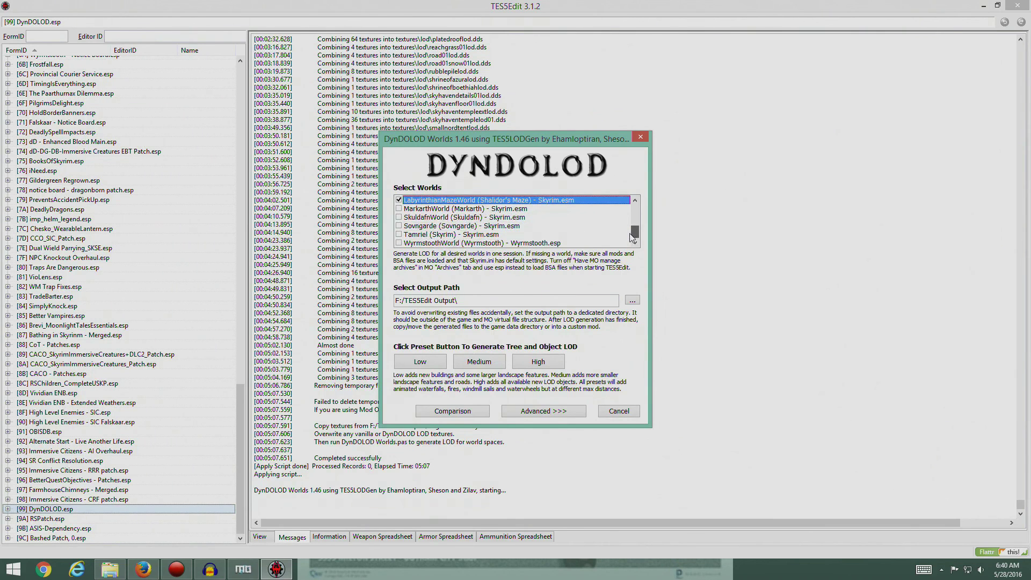
left_click(399, 208)
left_click(398, 217)
left_click(399, 226)
left_click(398, 234)
left_click(399, 243)
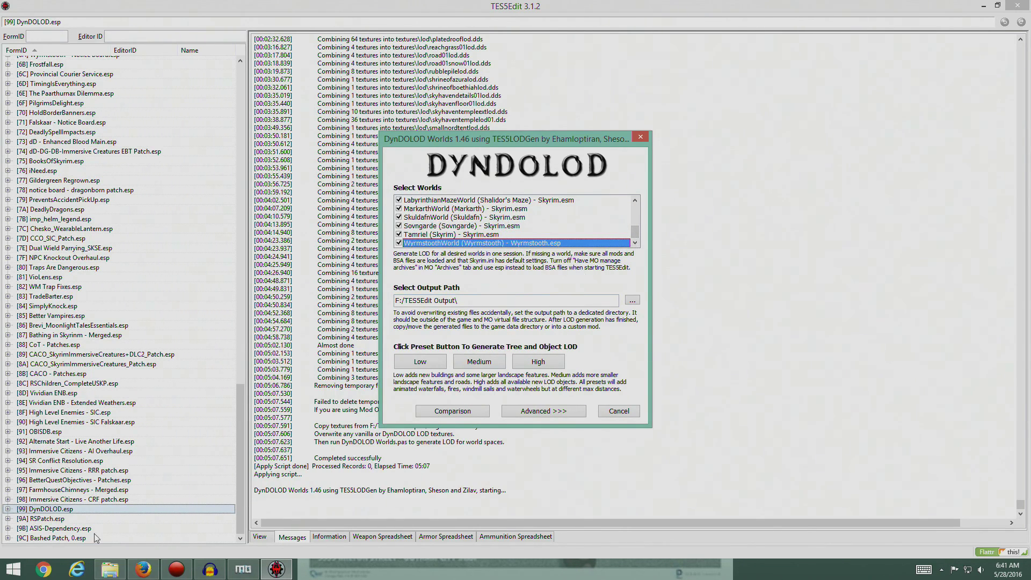
Recheck the guide's preset advice, start LOD generation with the High preset into F:/TES5Edit Output\, and continue past the load order confirmation.
mouse_move(208, 574)
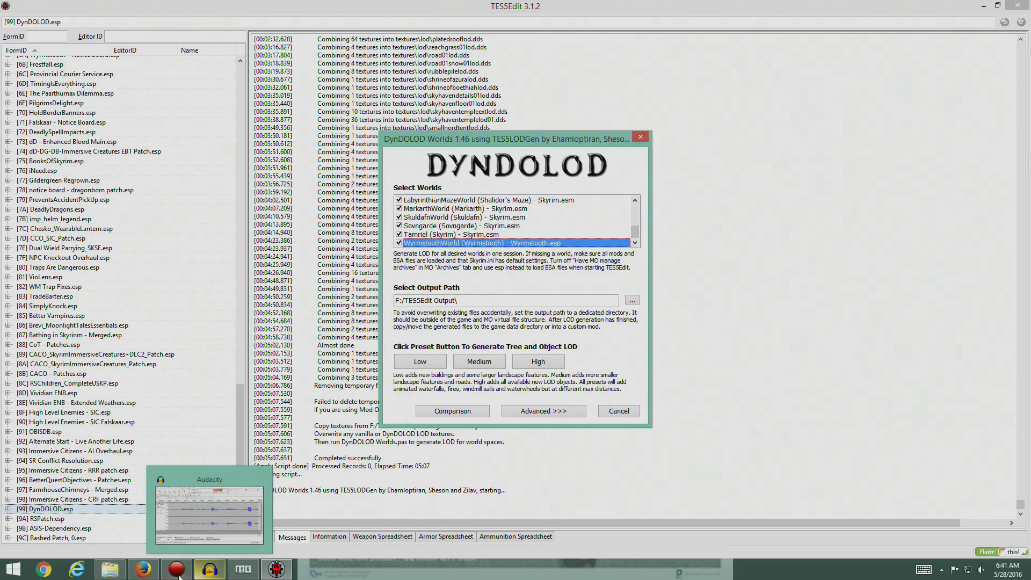
left_click(142, 569)
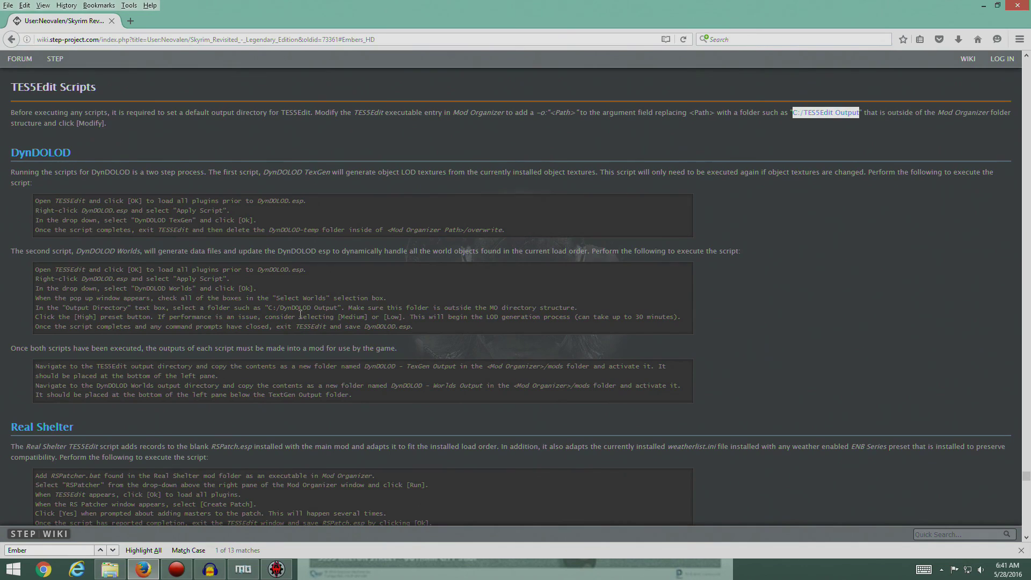
left_click(282, 574)
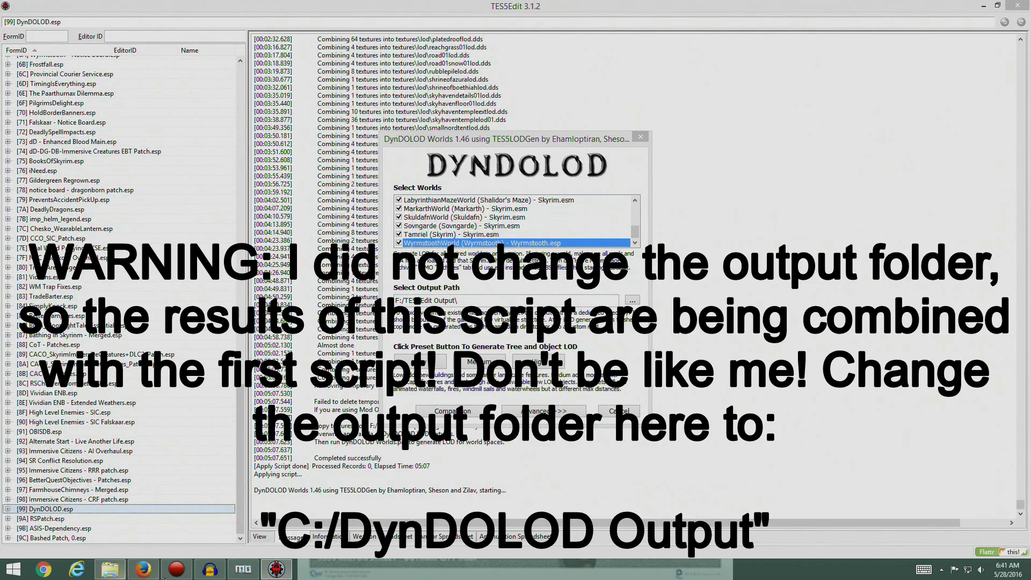
left_click(149, 574)
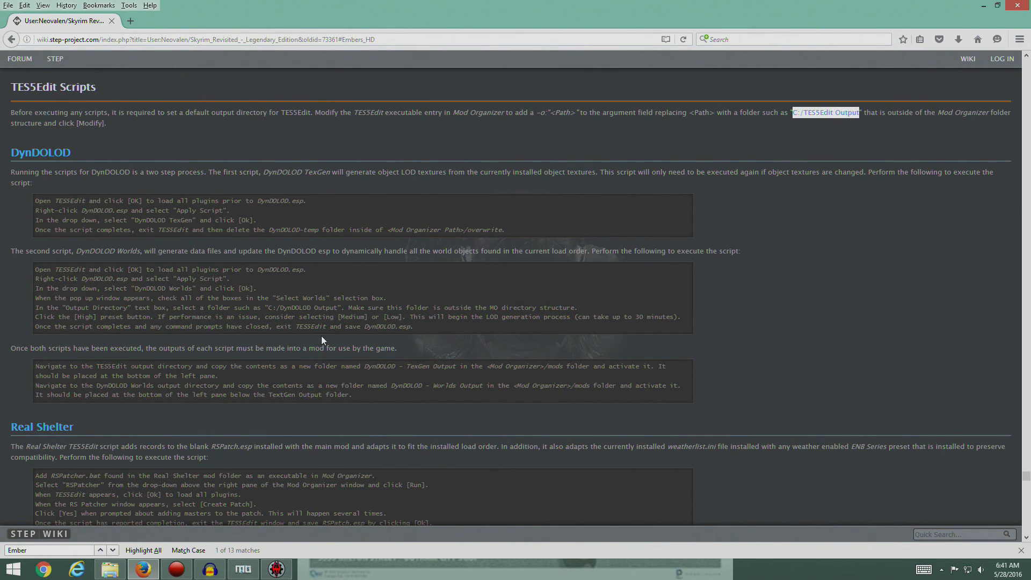
left_click(276, 569)
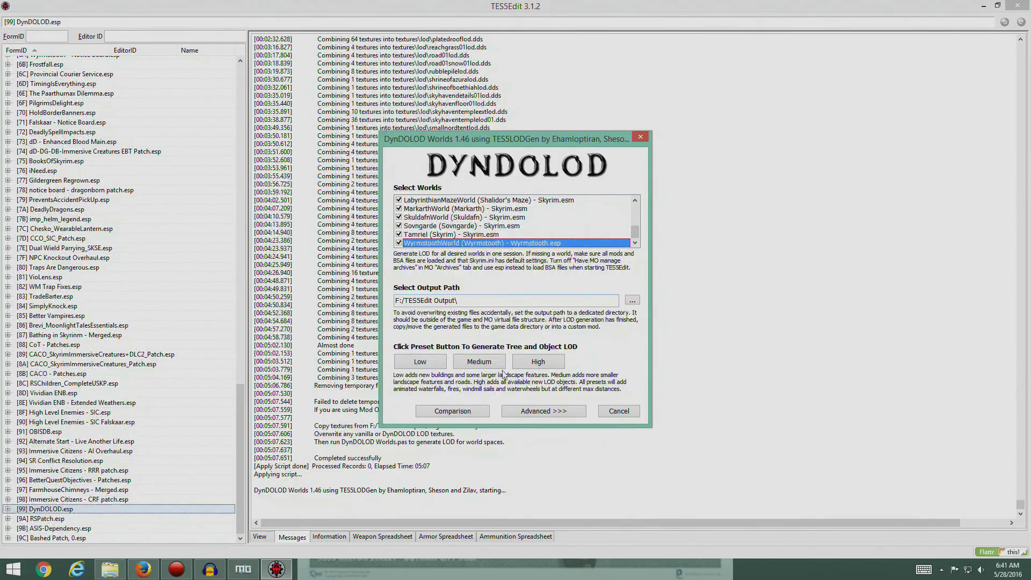
left_click(529, 365)
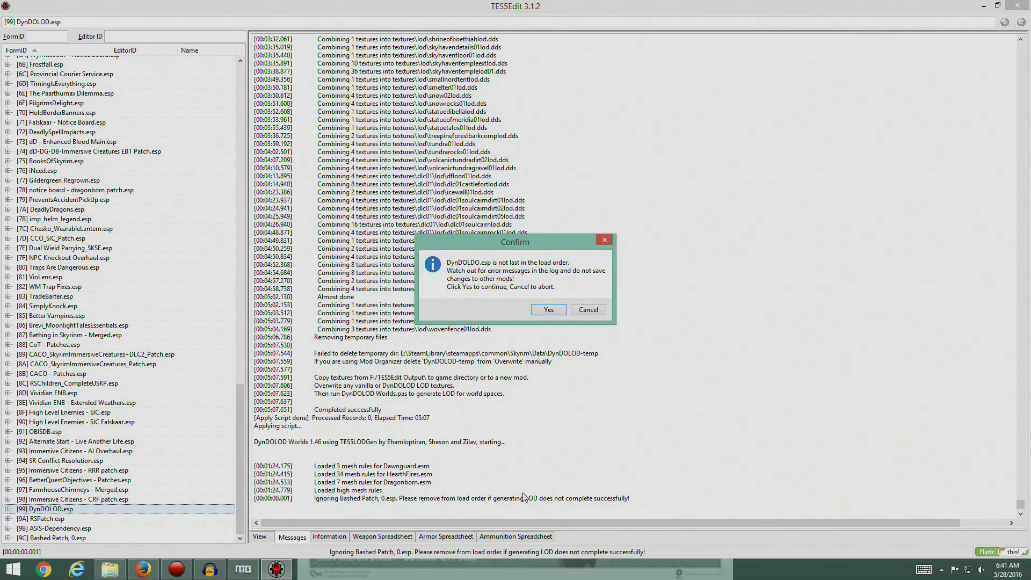
left_click(548, 310)
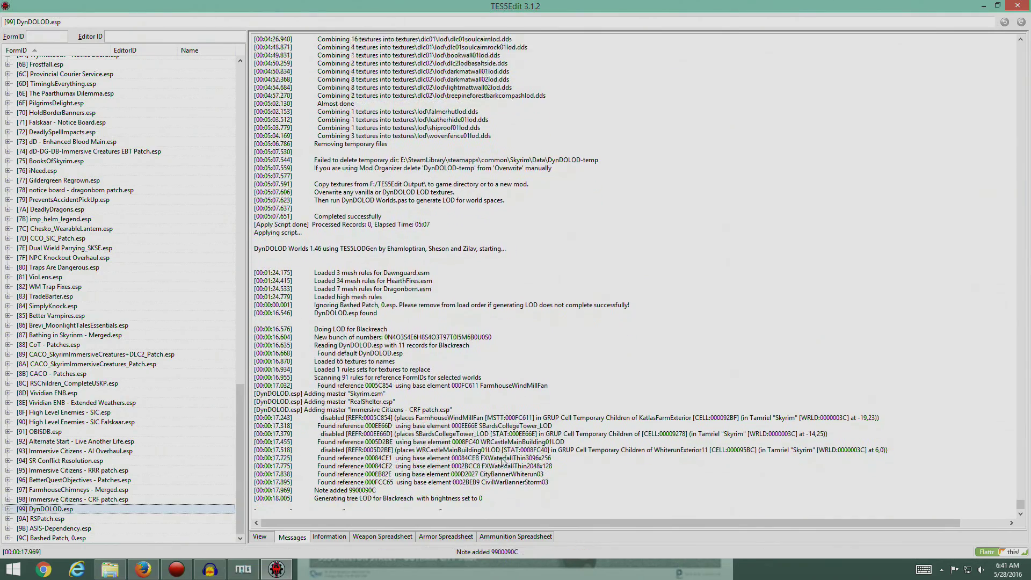
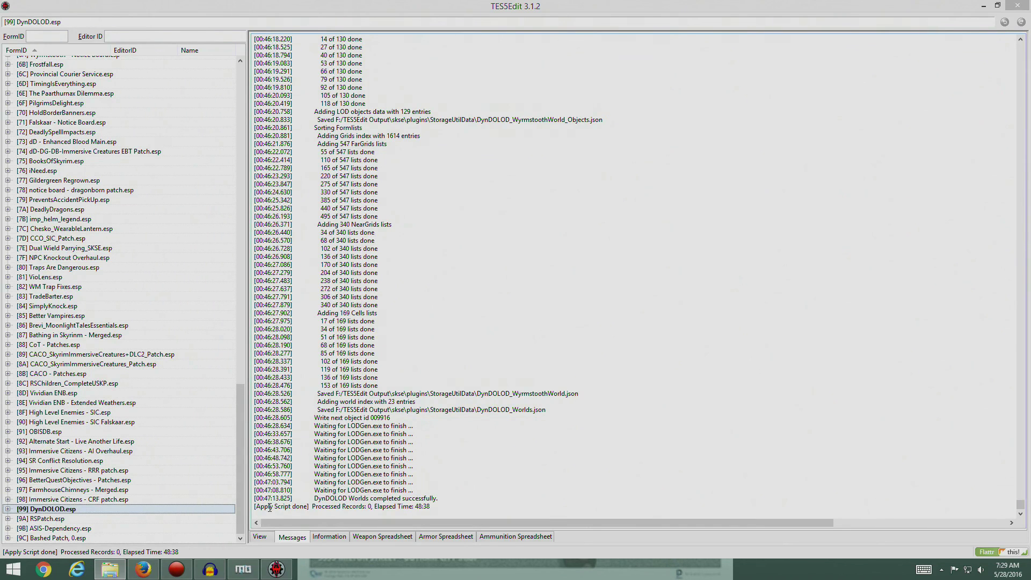
Compare the output directories named in the Firefox guide with the contents of F:\TES5Edit Output.
left_click(143, 569)
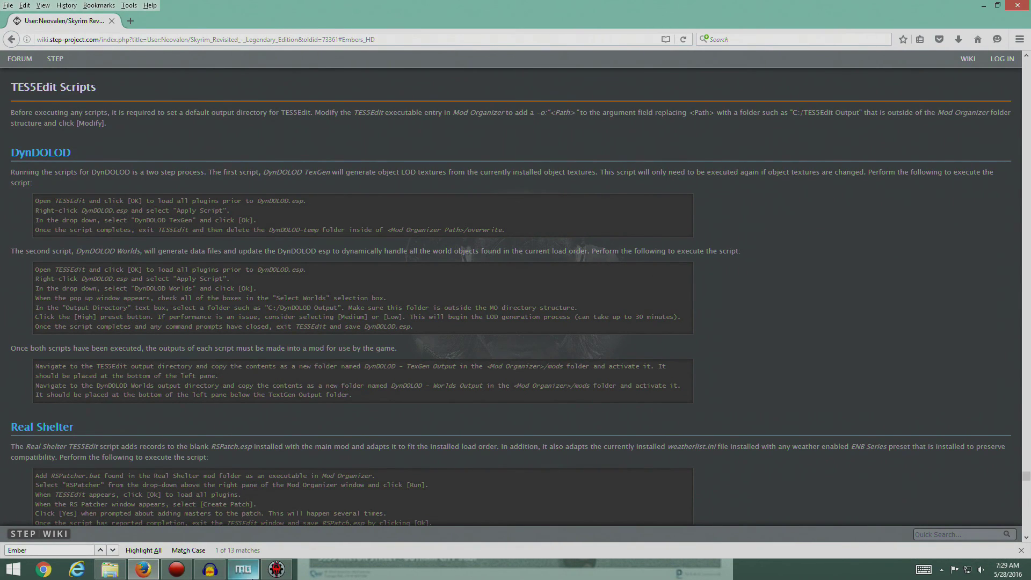
left_click(276, 569)
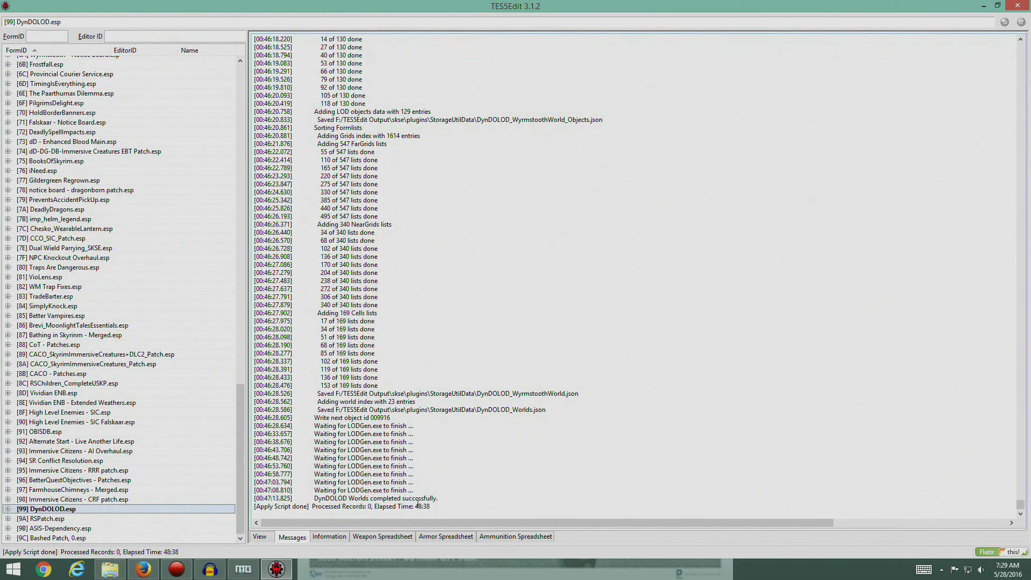
mouse_move(241, 492)
left_mouse_down()
mouse_move(239, 167)
mouse_move(238, 492)
left_mouse_up()
left_click(148, 573)
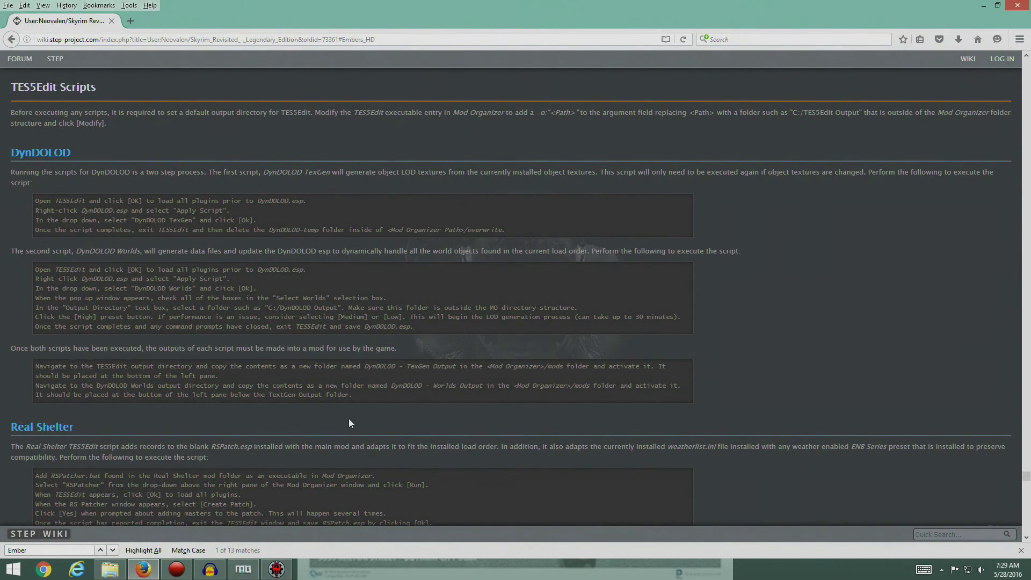
left_click_drag(280, 307, 312, 306)
left_click_drag(804, 112, 842, 113)
left_click(116, 573)
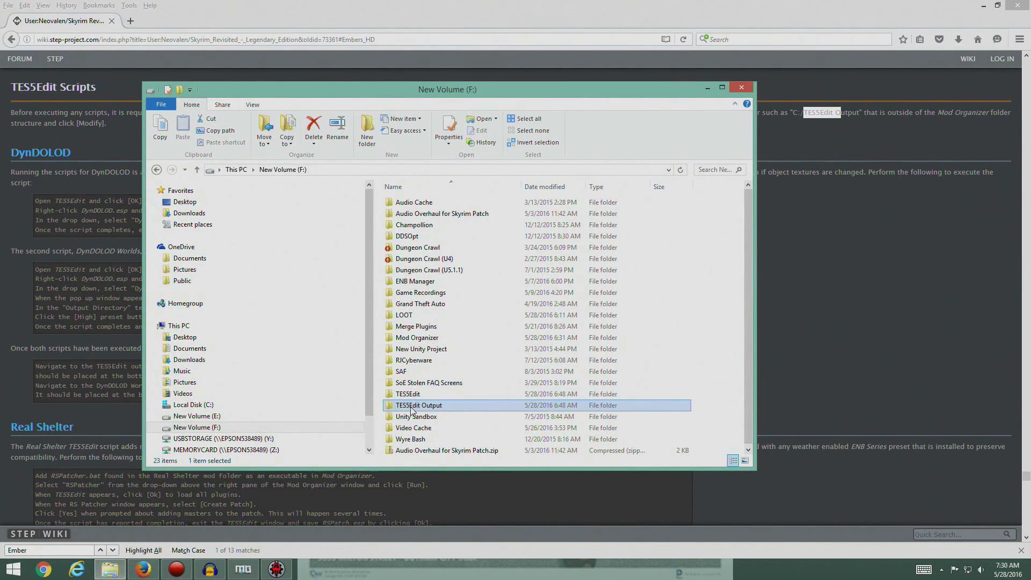
double_click(412, 410)
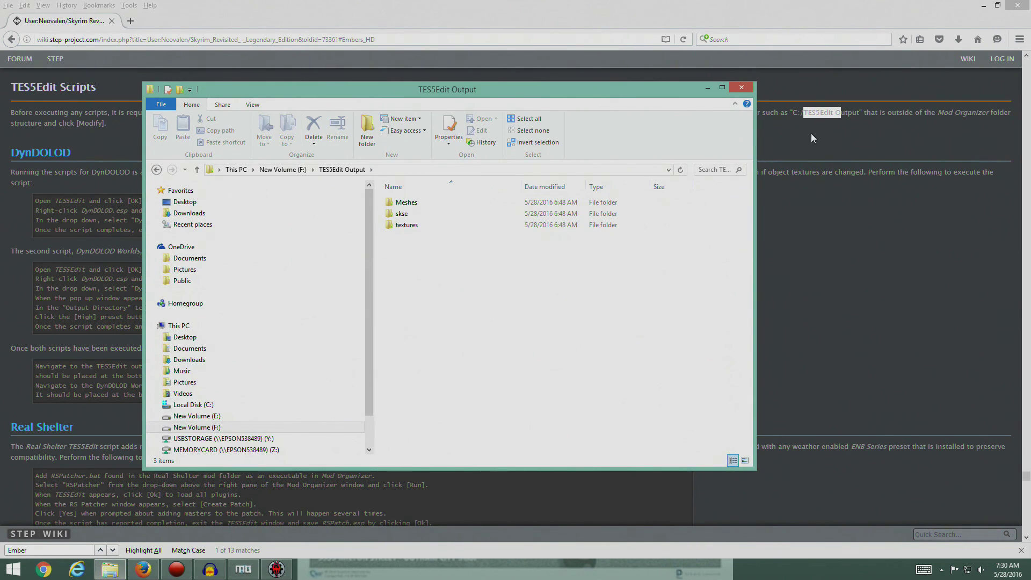
left_click(685, 297)
Switch to TES5Edit and exit it, saving DynDOLOD.esp without backing up plugins.
key("alt+Tab")
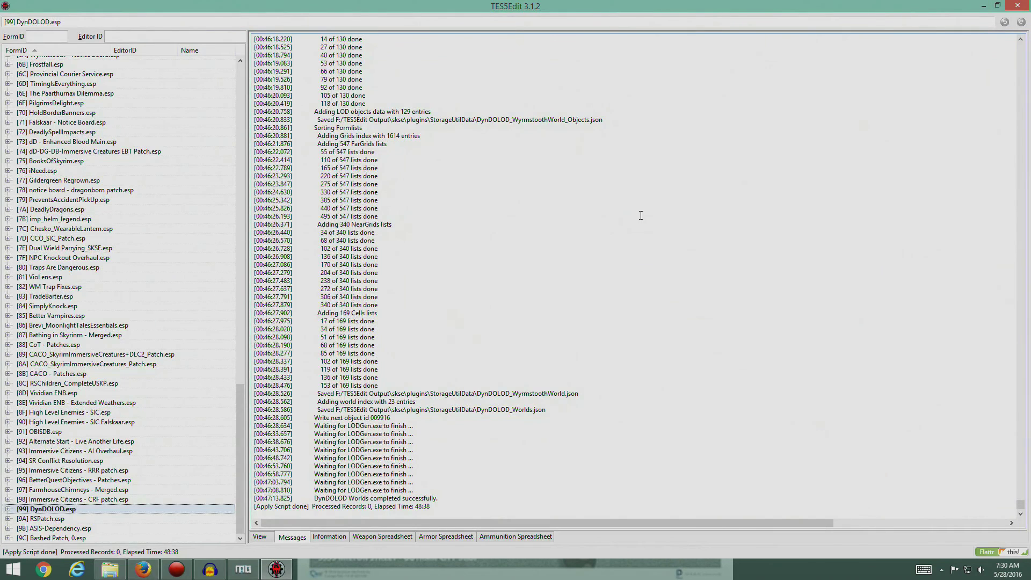
left_click(1017, 5)
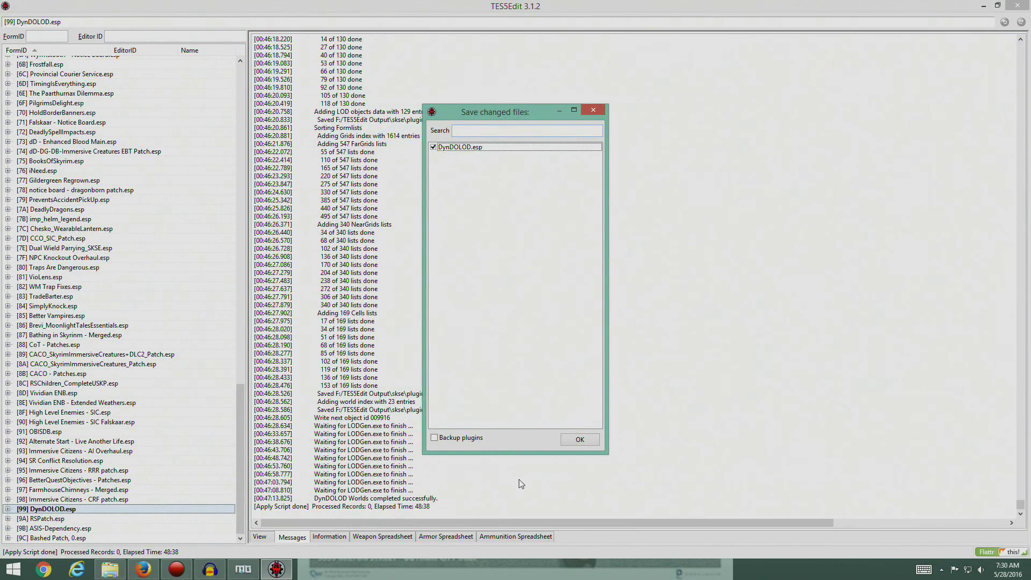
left_click(582, 439)
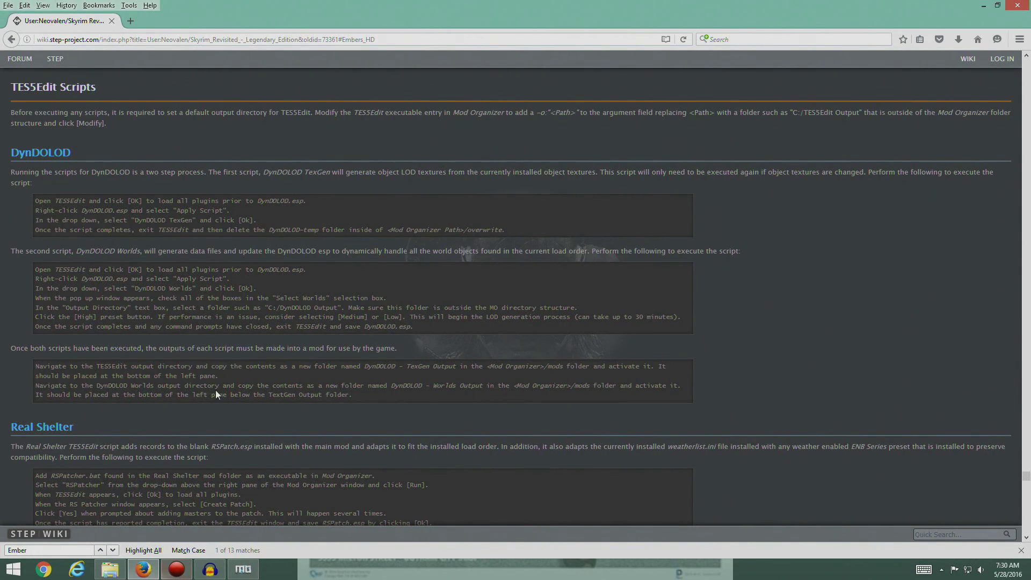
Switch to Mod Organizer, open the Overwrite contents, and move both windows aside to uncover the guide's instructions.
left_click(110, 569)
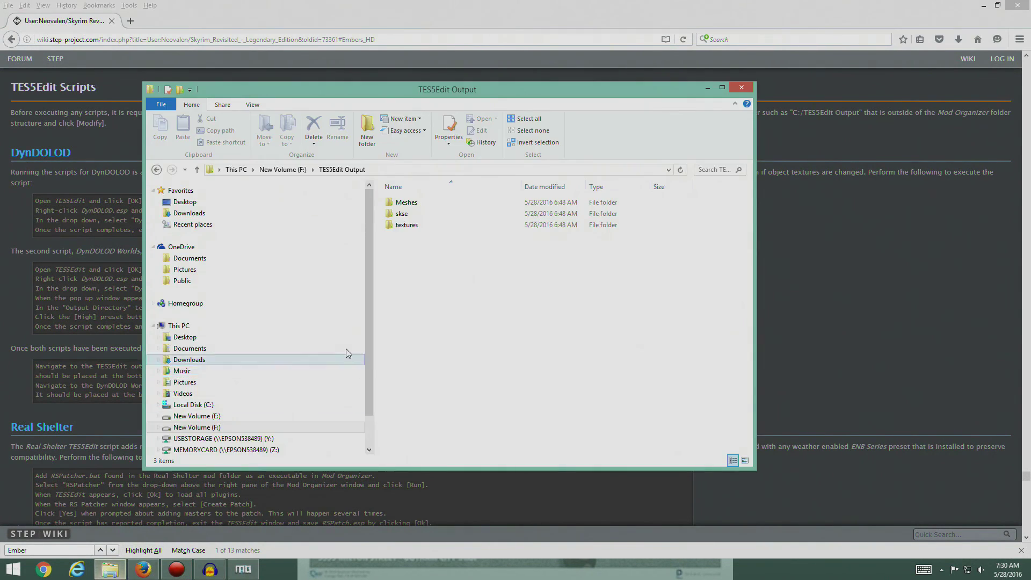
key("alt+Tab")
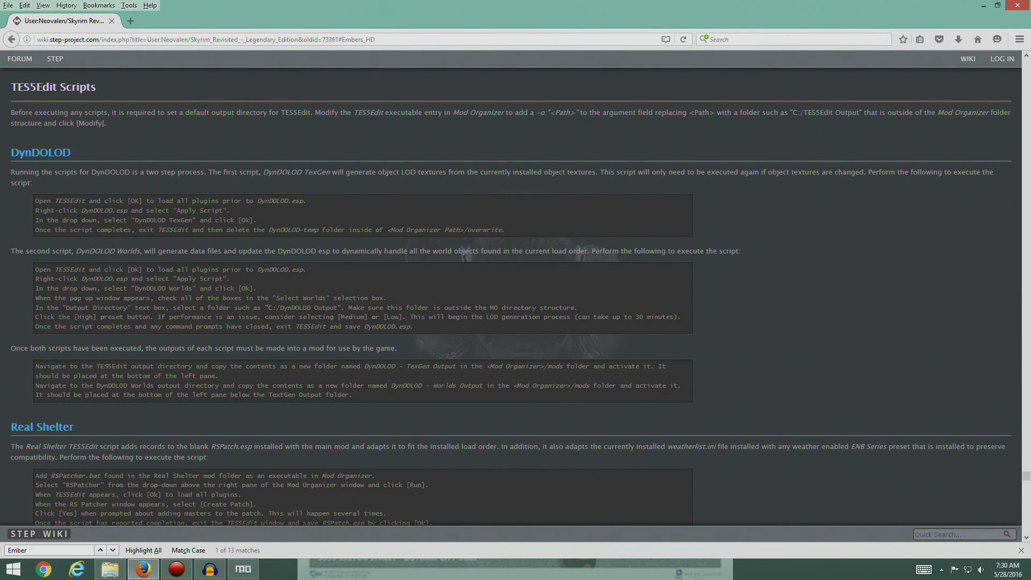
left_click(243, 570)
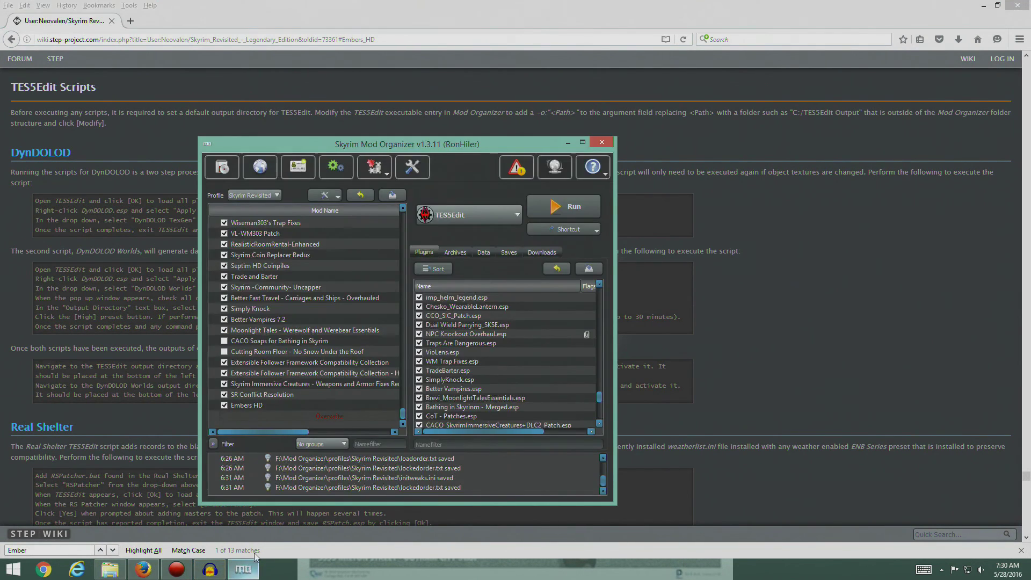
double_click(315, 415)
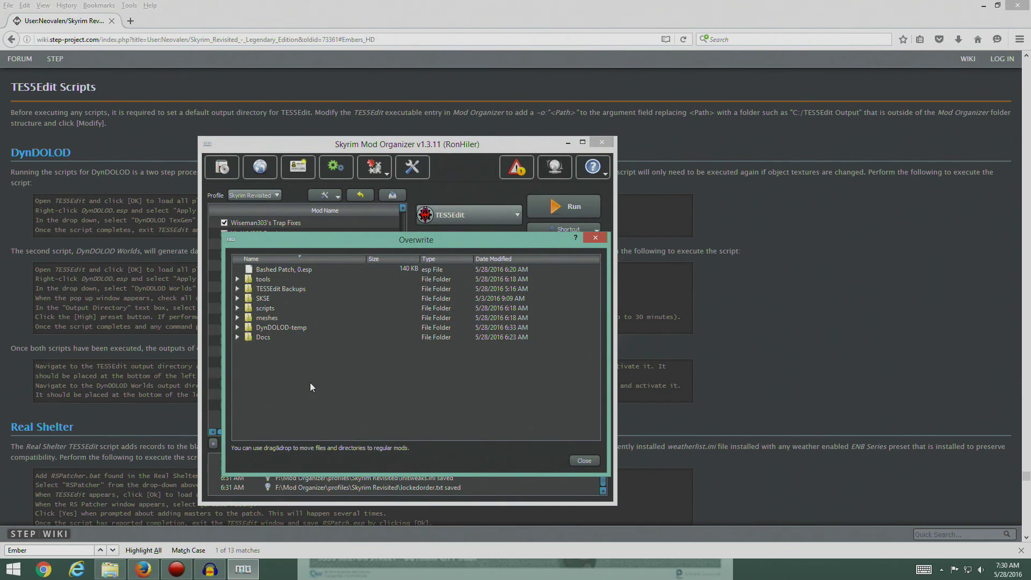
left_click_drag(785, 131, 689, 129)
left_click_drag(386, 240, 534, 249)
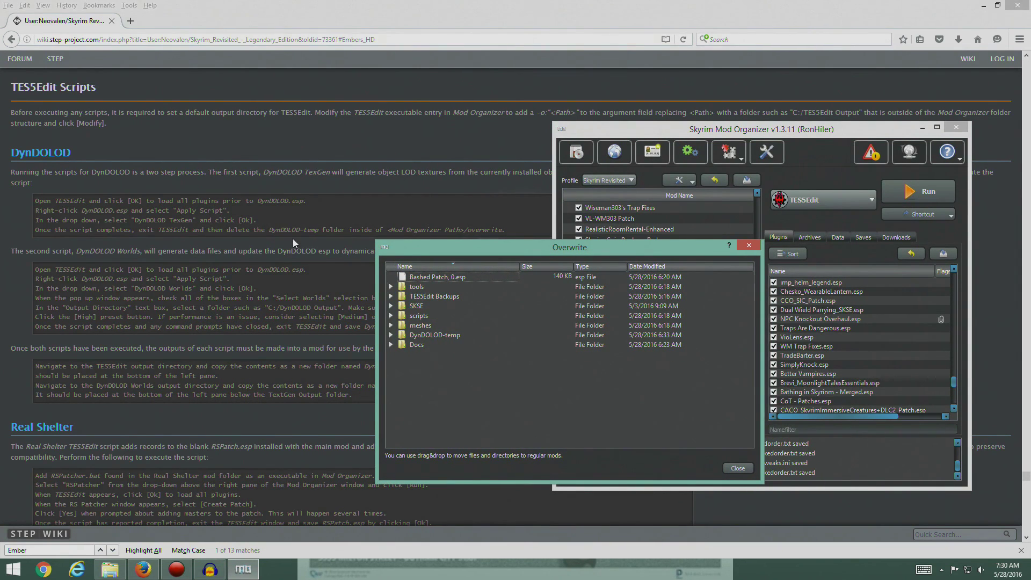
Delete the DynDOLOD-temp folder from Overwrite and close the Overwrite window.
left_click(432, 335)
left_click(390, 335)
right_click(424, 337)
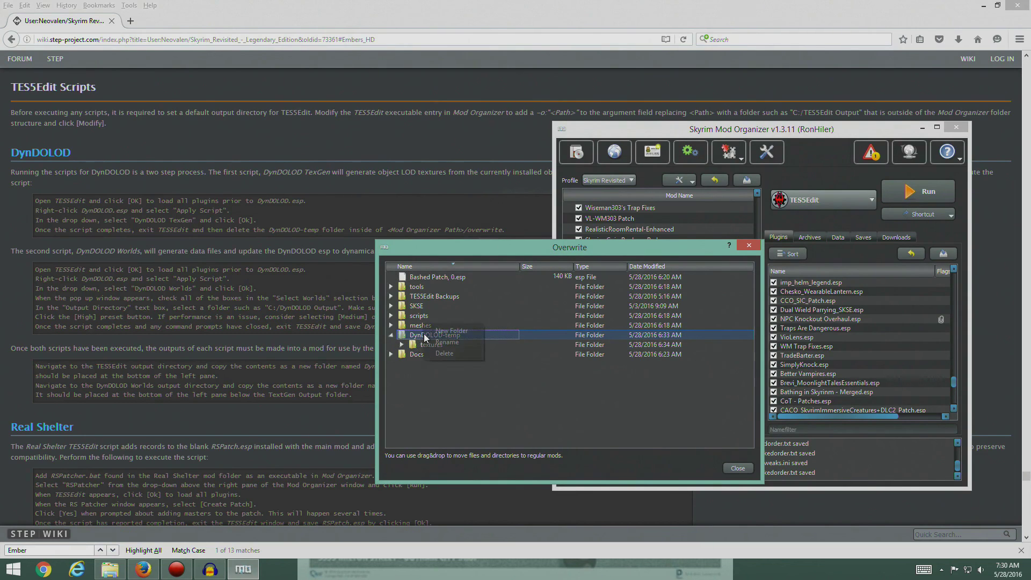
left_click(443, 354)
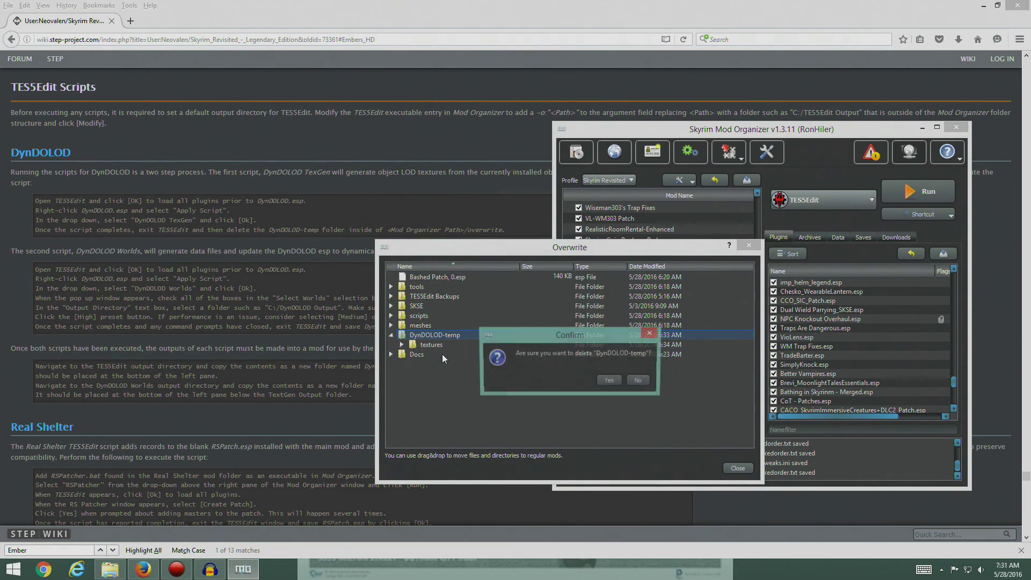
left_click(611, 380)
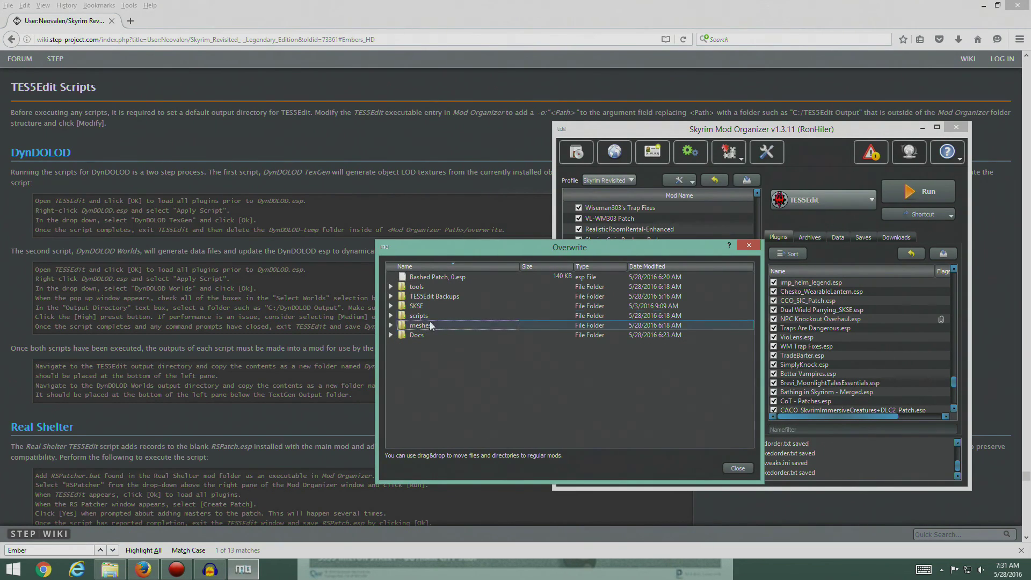
left_click(739, 469)
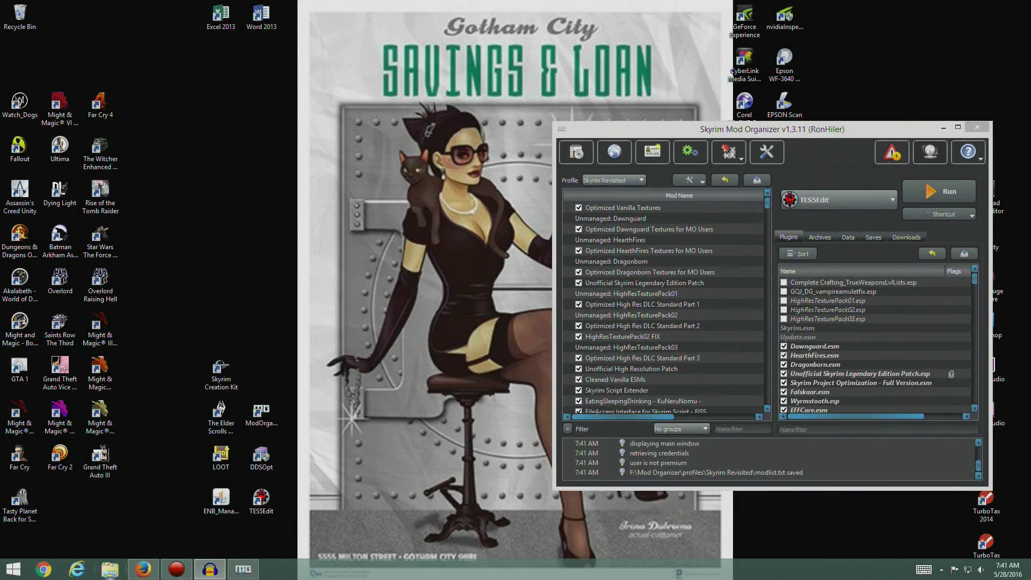
Switch to File Explorer and locate the DynDOLOD Output and TES5Edit Output folders on drive F:.
left_click(110, 569)
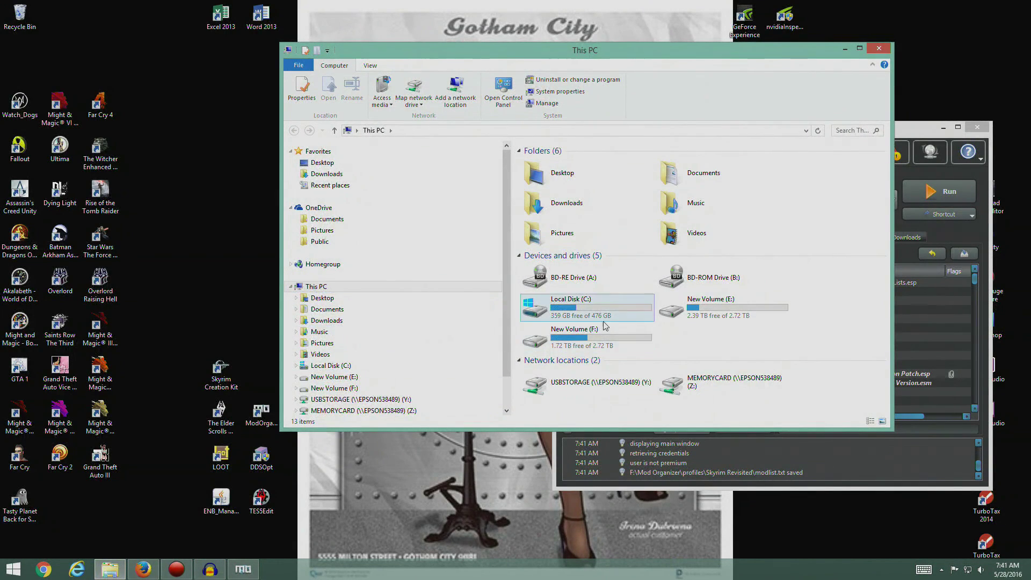
left_click(602, 346)
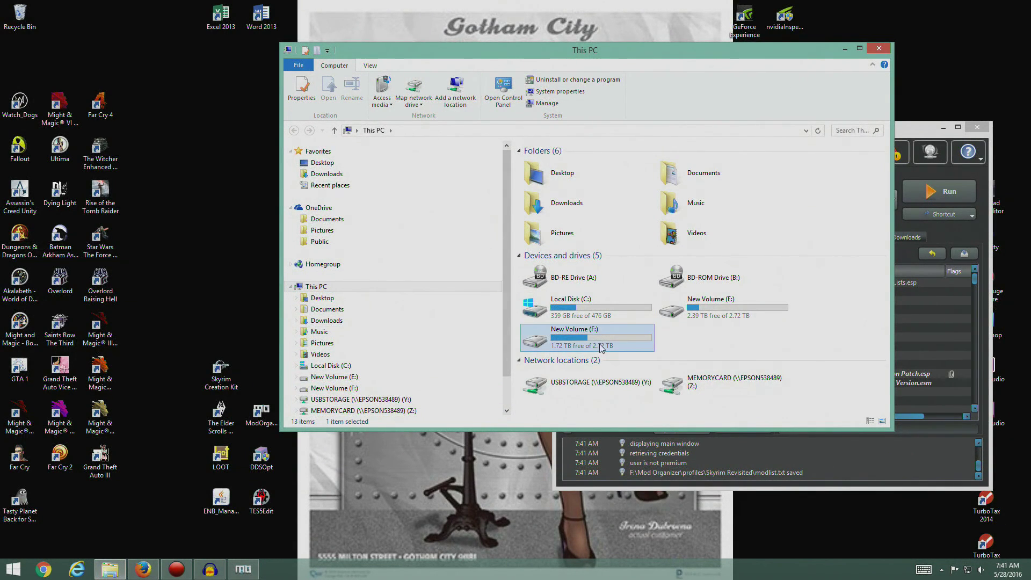
double_click(601, 348)
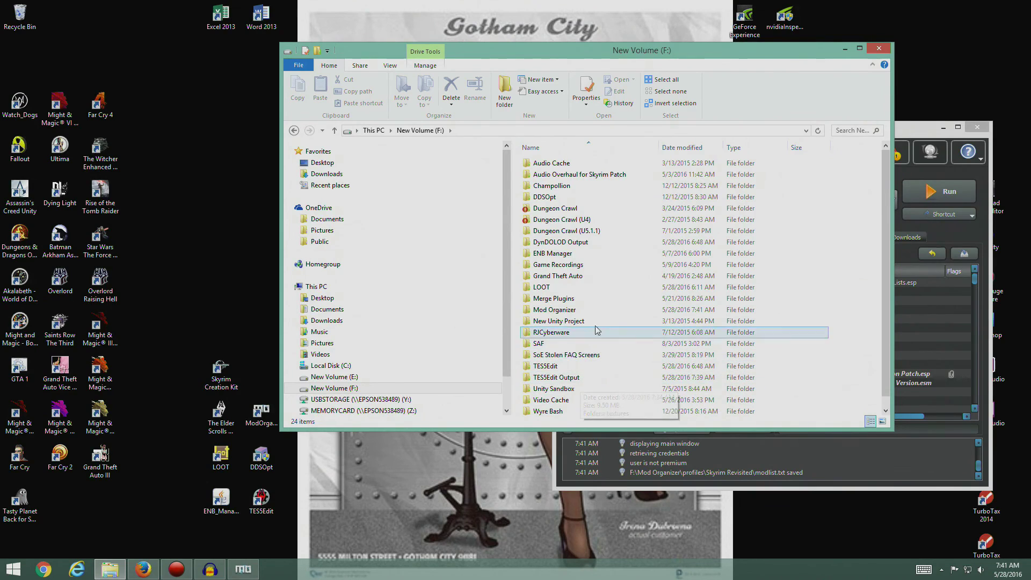
left_click(565, 246)
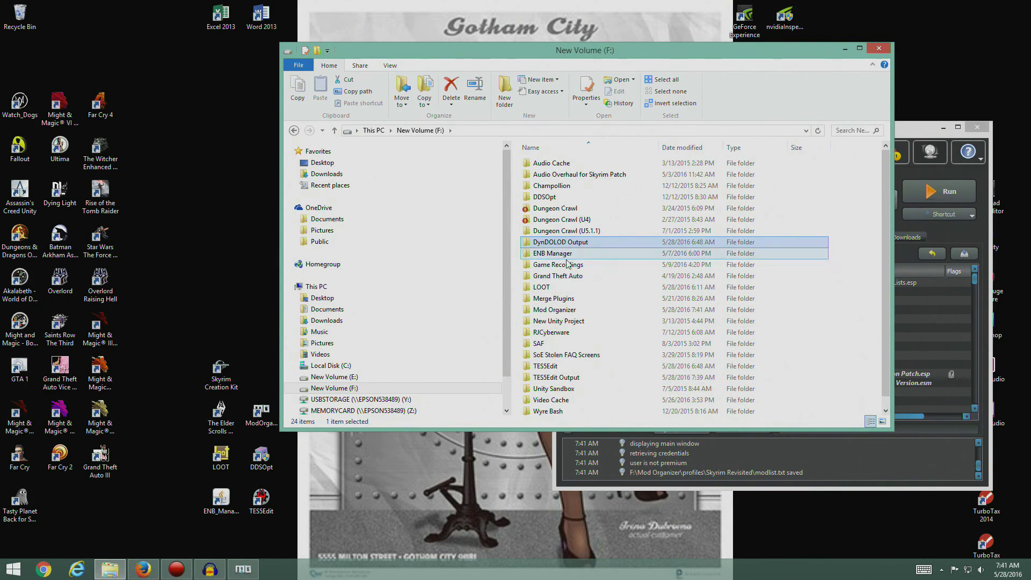
left_click(544, 378)
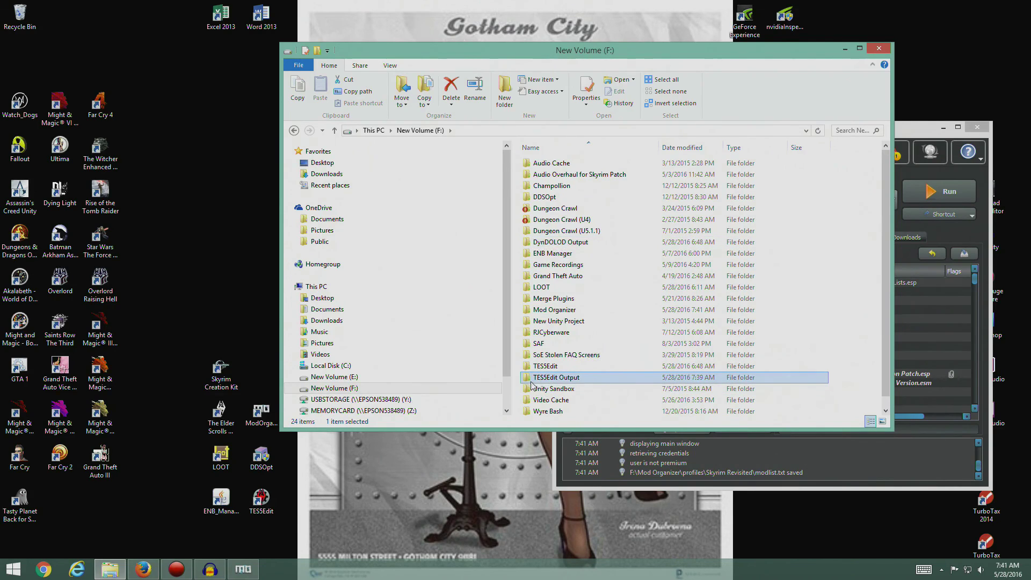
Inspect the contents of the TES5Edit Output folder, including its textures subfolder, and of the DynDOLOD Output folder on drive F.
double_click(553, 381)
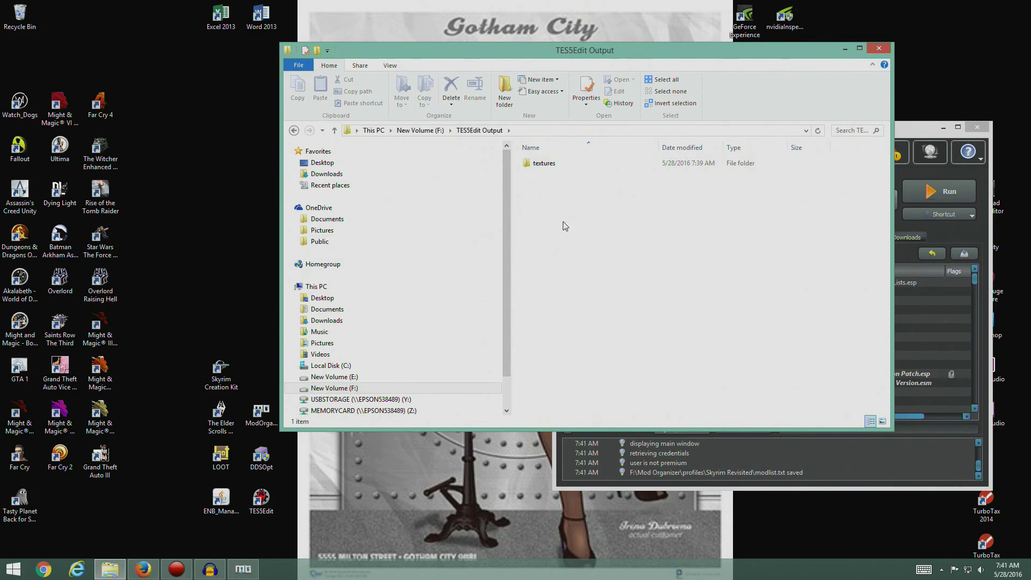
double_click(547, 163)
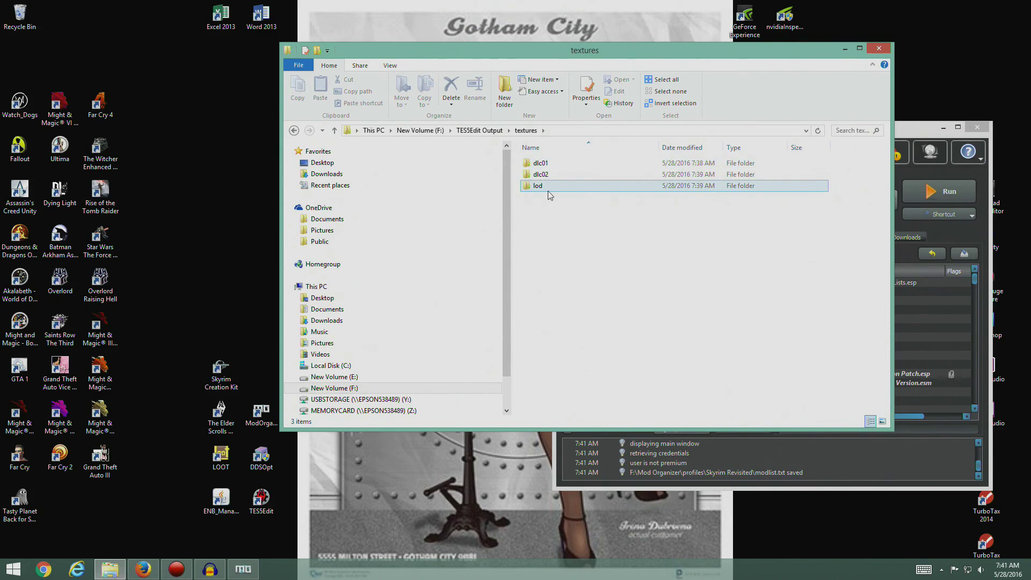
left_click(476, 130)
left_click(421, 130)
double_click(559, 242)
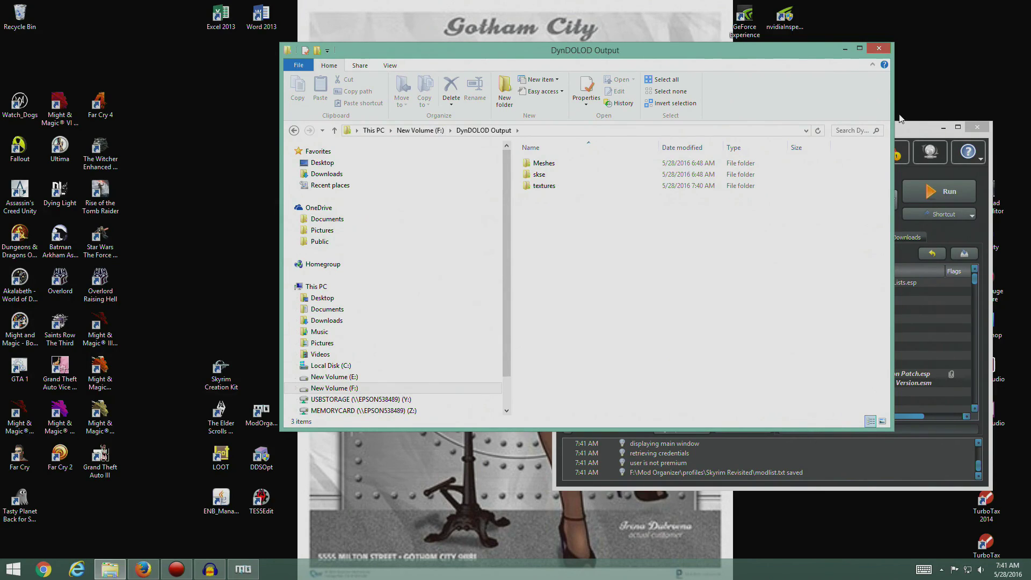
Switch to the wiki guide in Firefox and take the folder name DynDOLOD - TexGen Output from its DynDOLOD section.
left_click(910, 135)
double_click(925, 134)
left_click(143, 569)
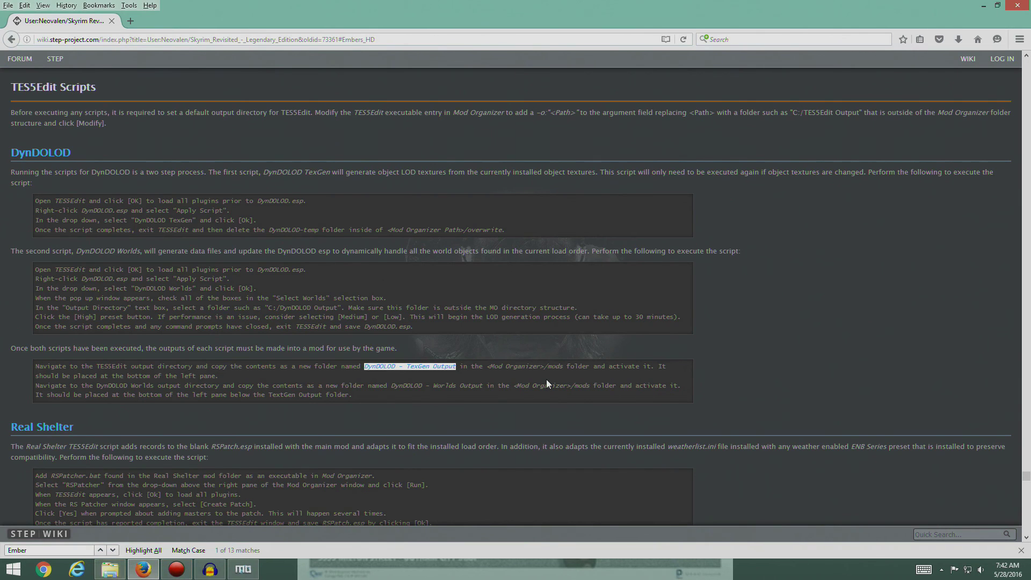
Switch to File Explorer and create a folder named DynDOLOD - TexGen Output in F:\Mod Organizer\mods.
left_click(111, 570)
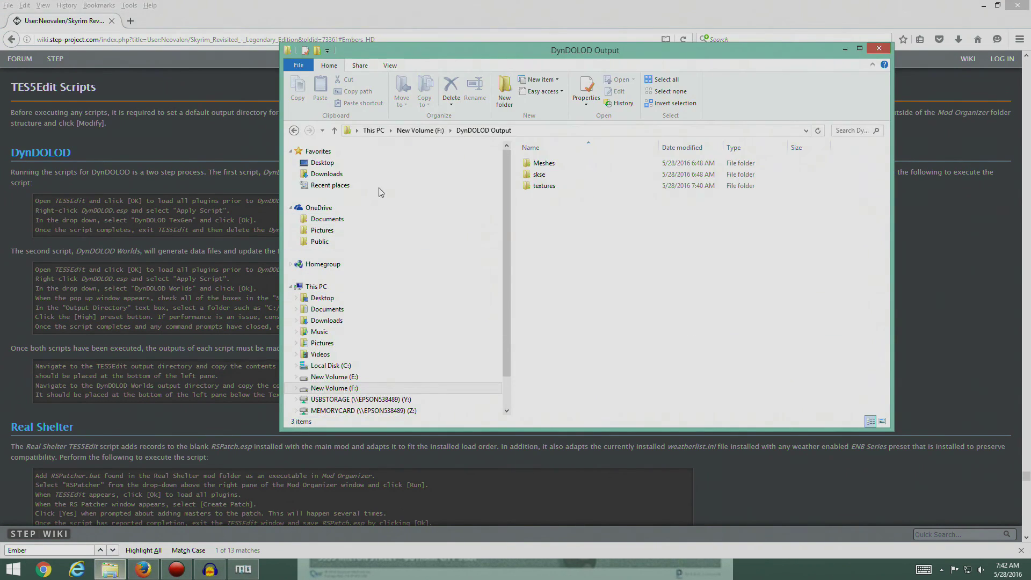
left_click(359, 390)
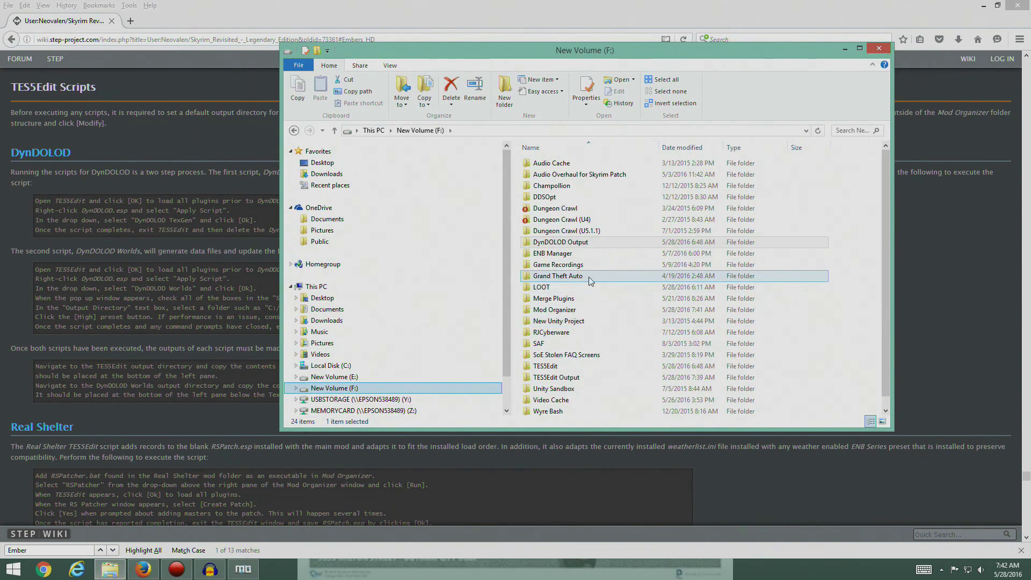
double_click(559, 311)
double_click(547, 227)
right_click(834, 274)
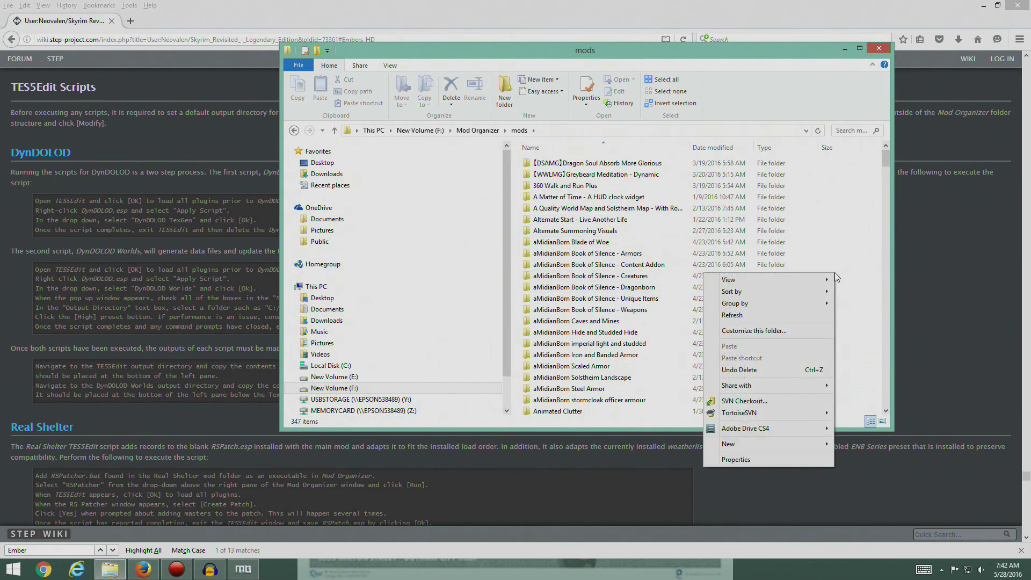
mouse_move(740, 446)
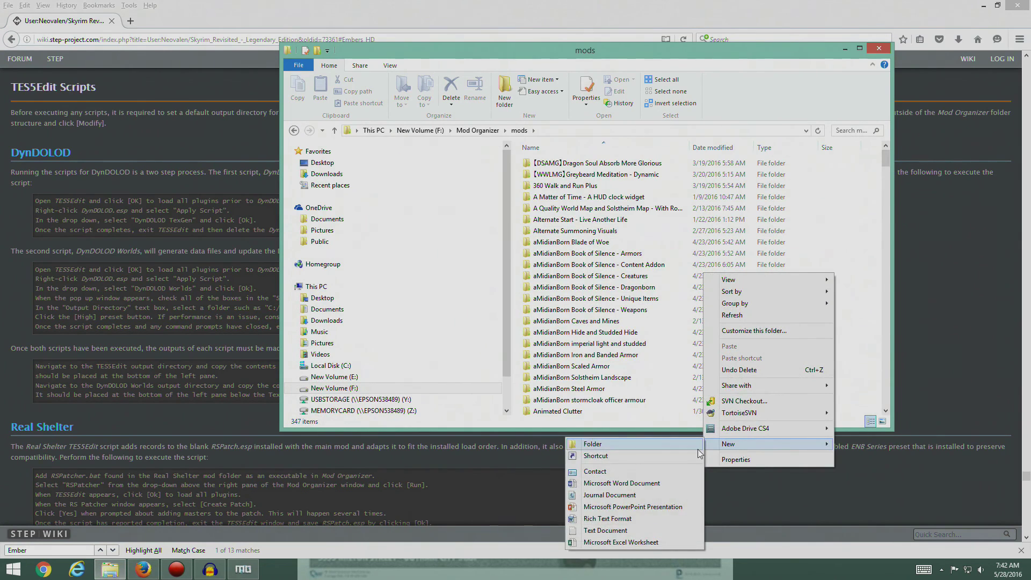
left_click(698, 446)
type("DynDOLOD - TexGen Output")
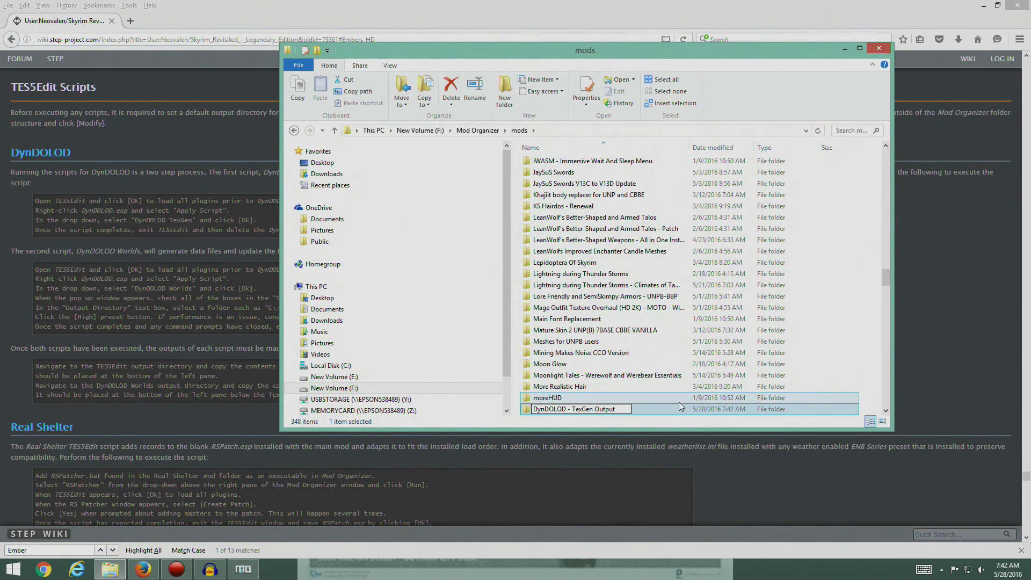
key("Return")
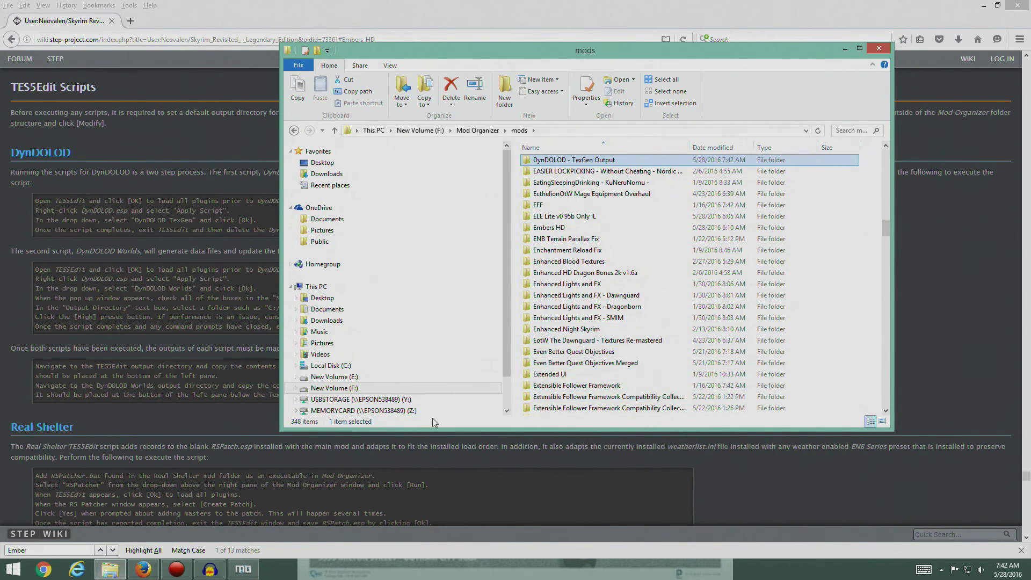
Move the textures folder from F:\TES5Edit Output into the DynDOLOD - TexGen Output mod folder and open that folder to check it.
left_click(334, 389)
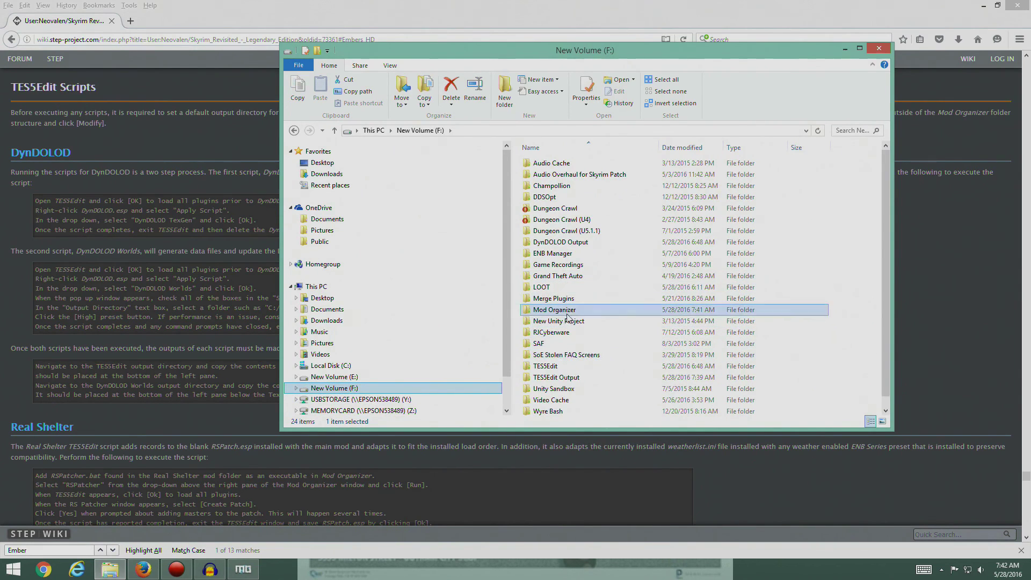
double_click(567, 379)
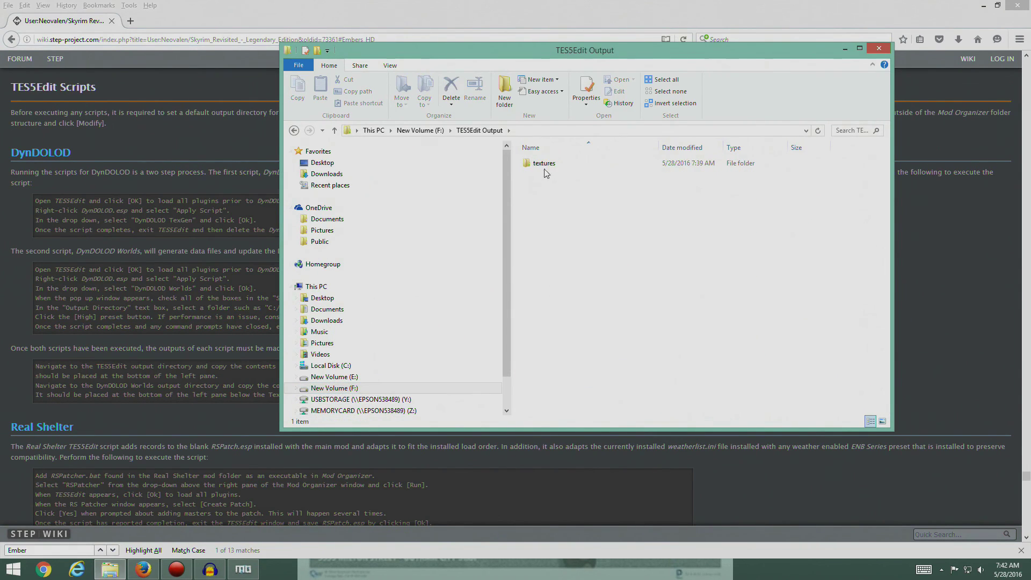
left_click(545, 166)
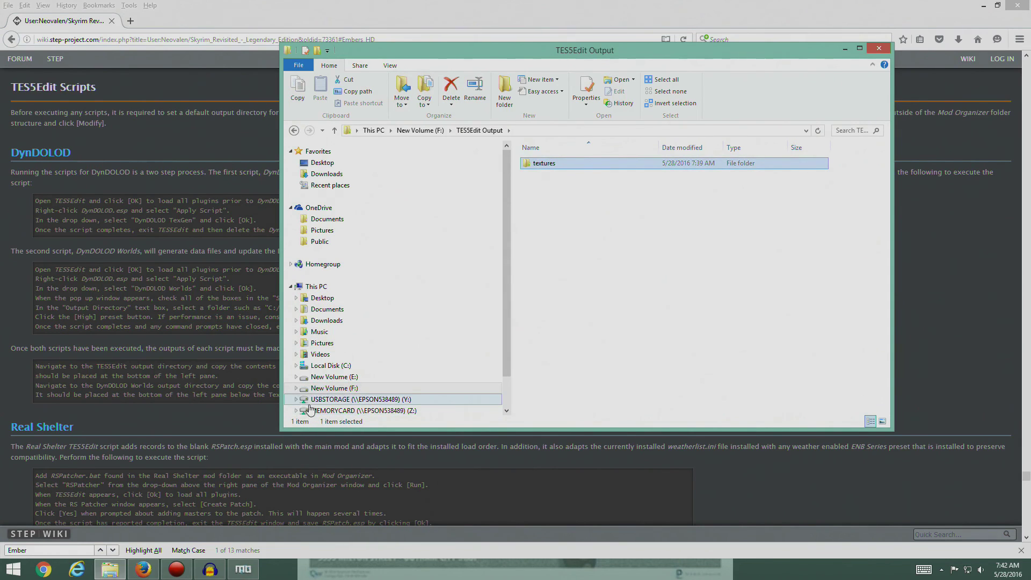
left_click(296, 388)
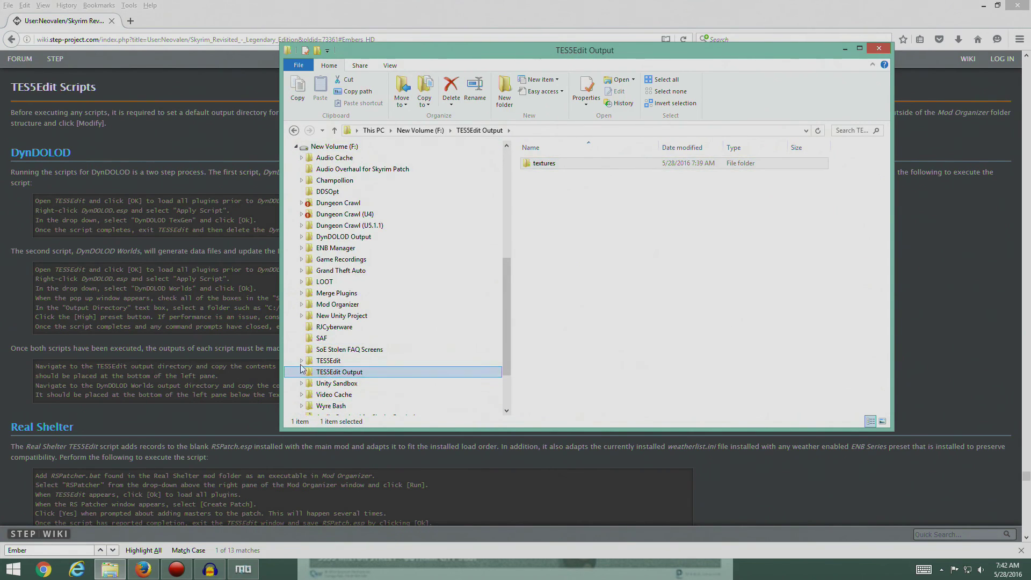
left_click(302, 304)
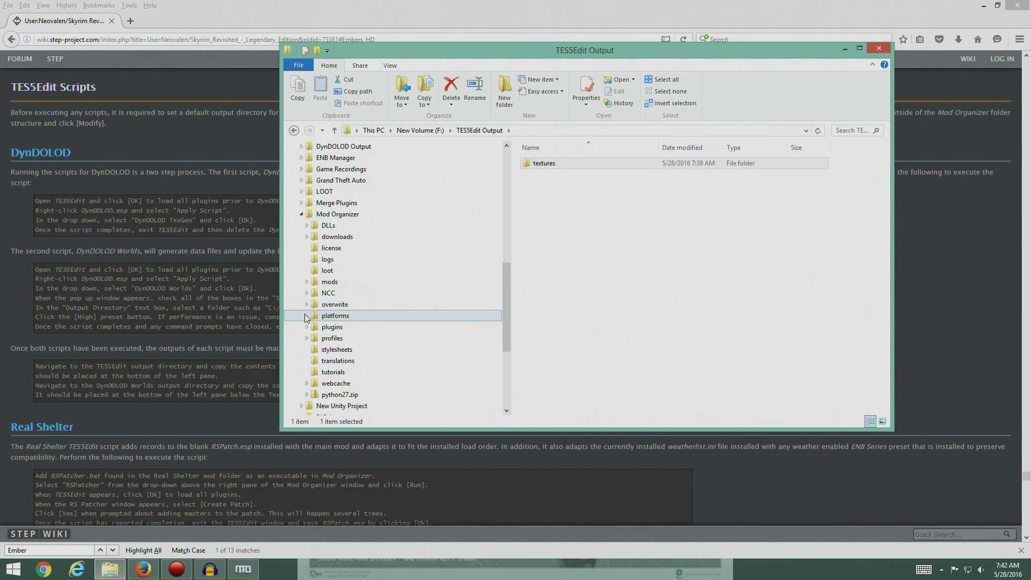
left_click(307, 282)
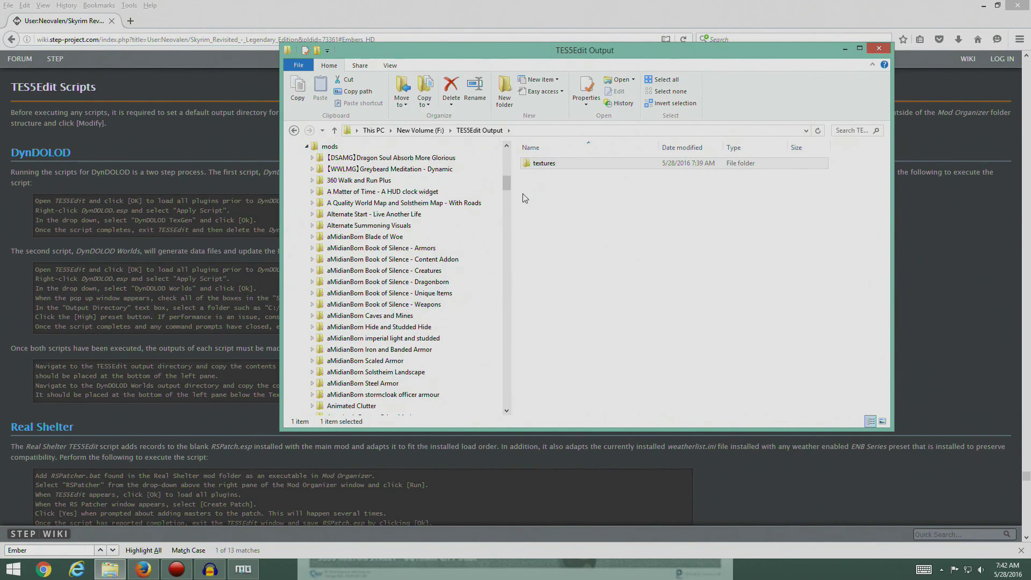
left_click_drag(508, 188, 495, 252)
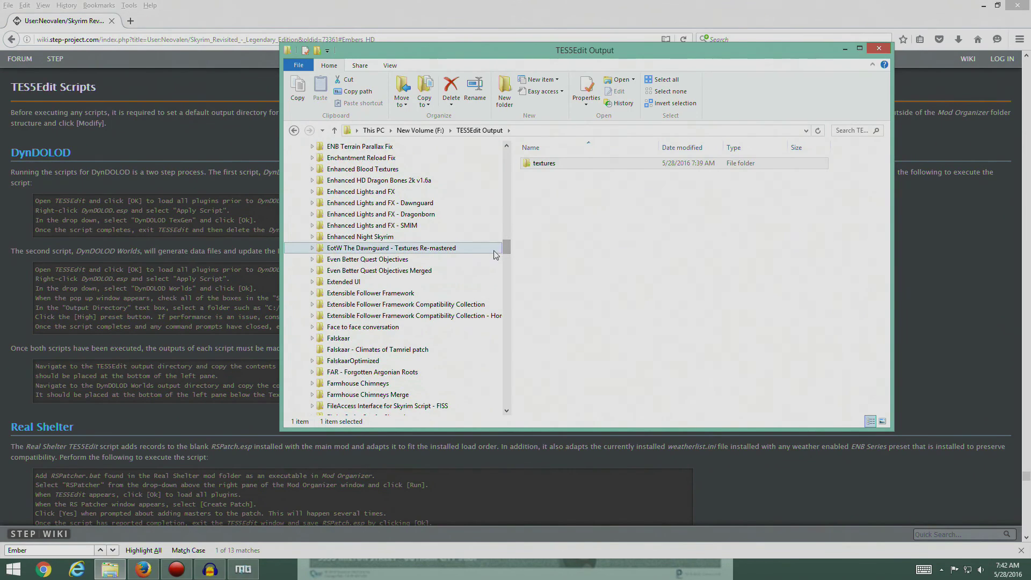
mouse_move(506, 250)
left_mouse_down()
mouse_move(508, 218)
mouse_move(509, 240)
left_mouse_up()
left_click(552, 166)
left_click_drag(547, 169, 485, 305)
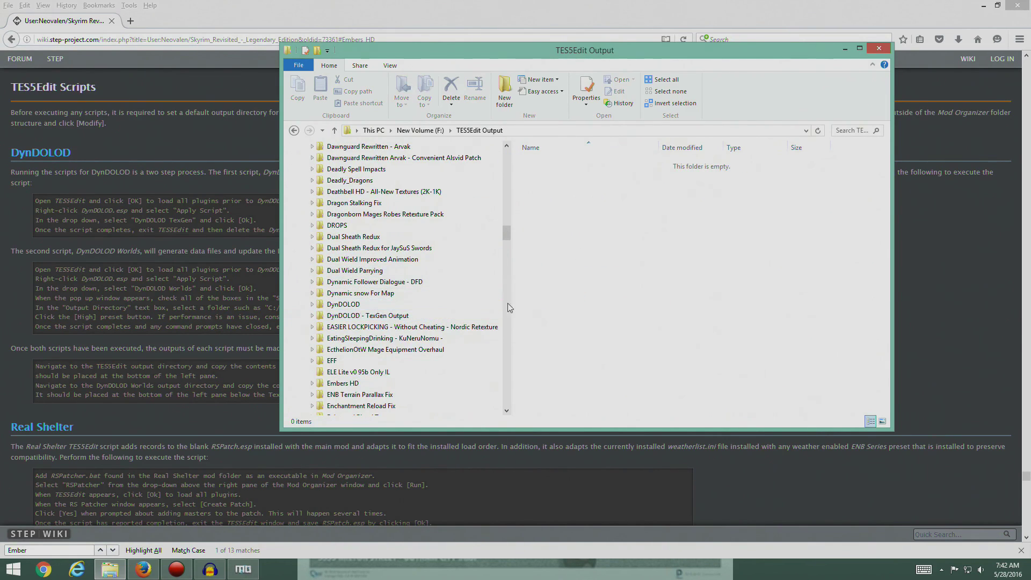
left_click(395, 317)
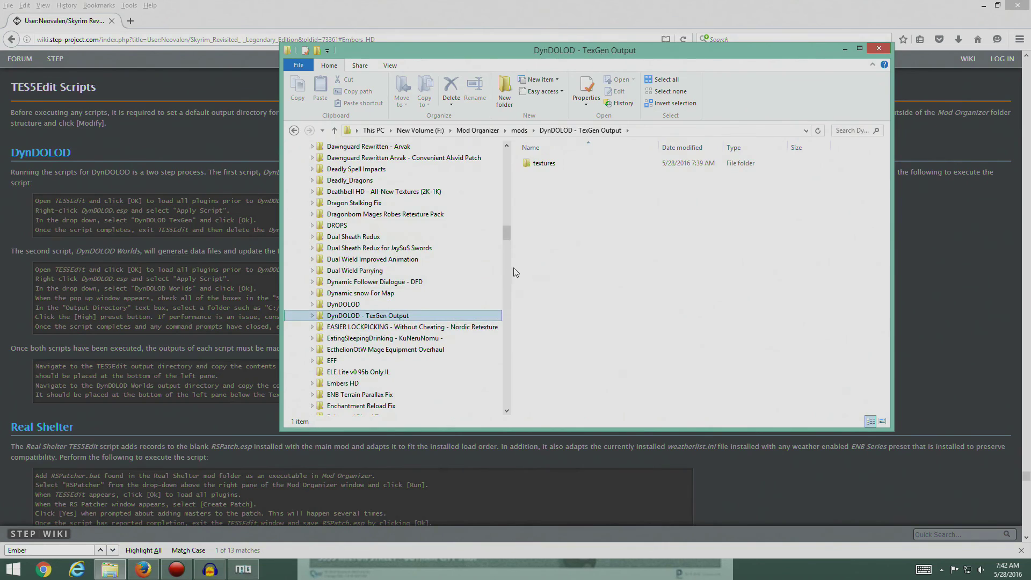
Take the name DynDOLOD - Worlds Output from the Firefox guide and create a folder with that name in the Mod Organizer mods folder.
key("alt+Tab")
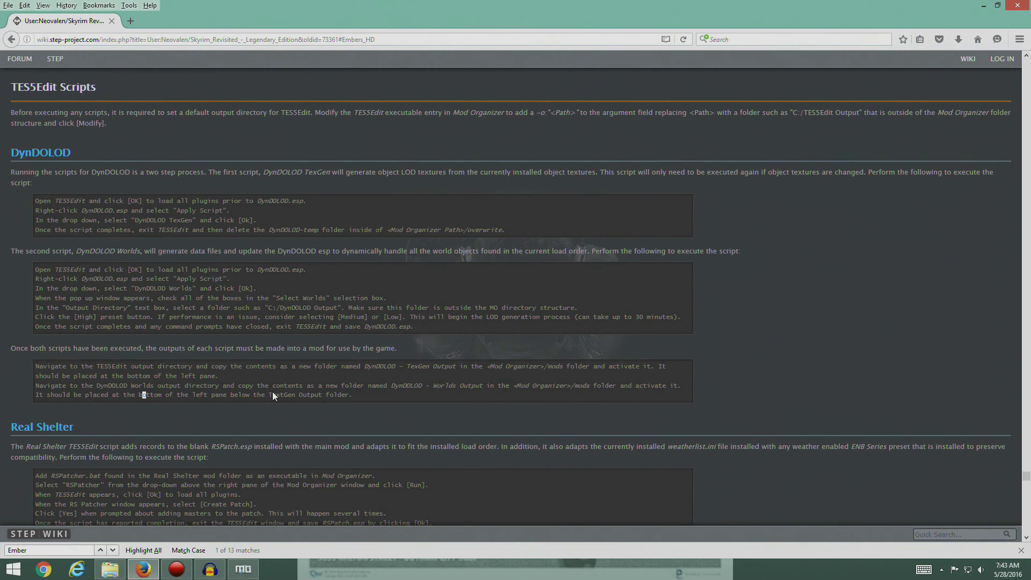
left_click_drag(391, 386, 488, 387)
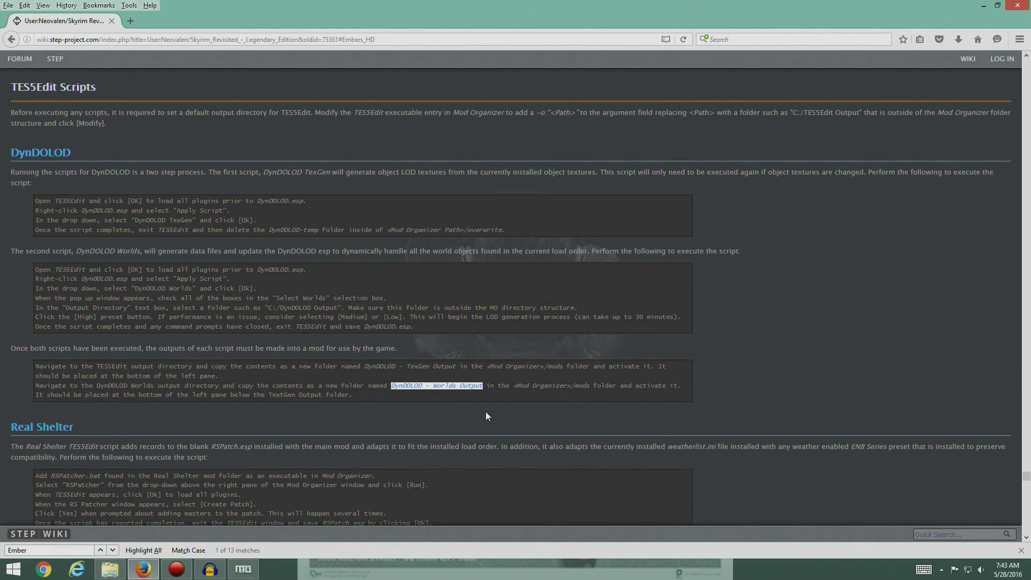
left_click(110, 569)
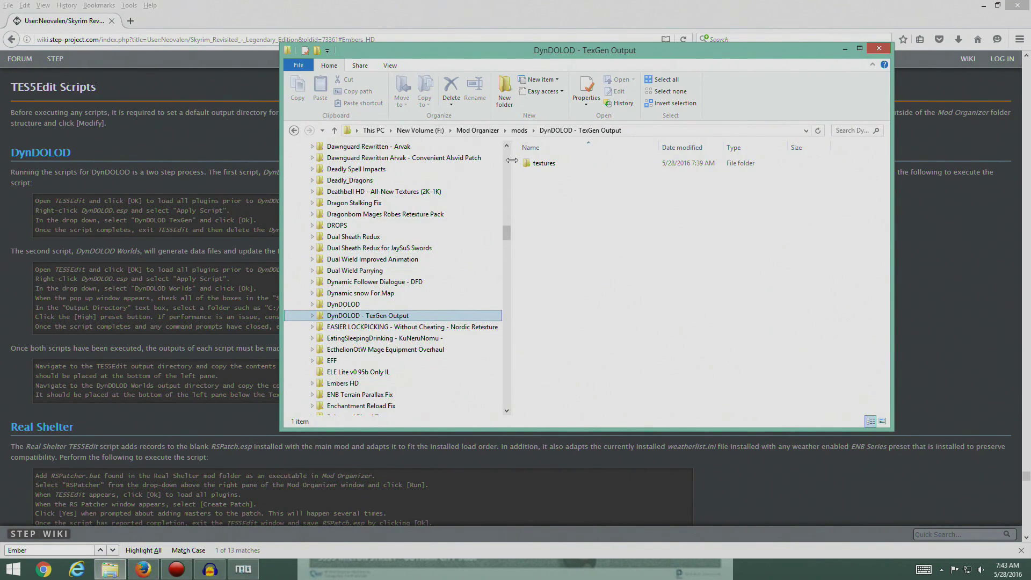
left_click(520, 131)
right_click(544, 272)
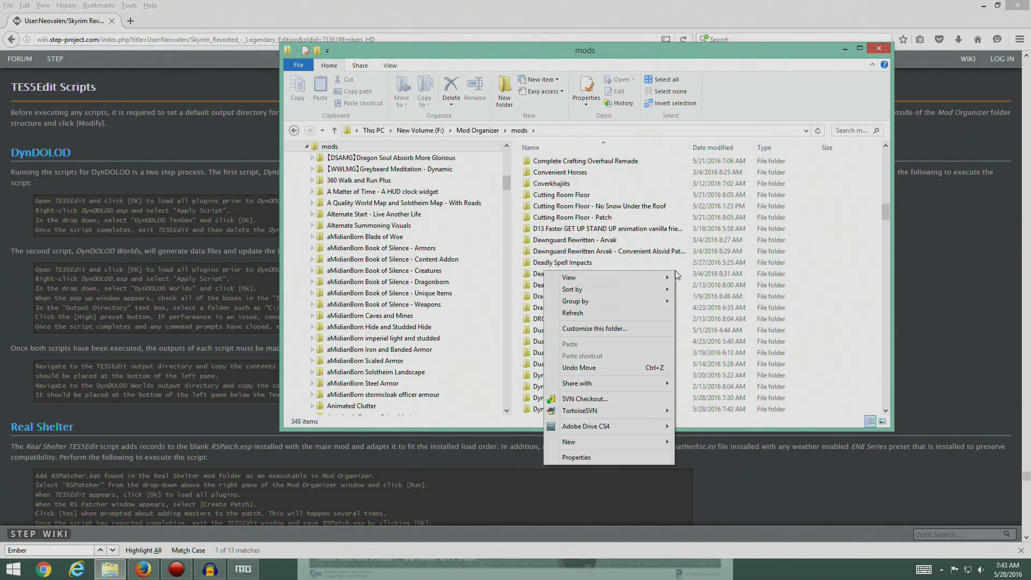
mouse_move(593, 443)
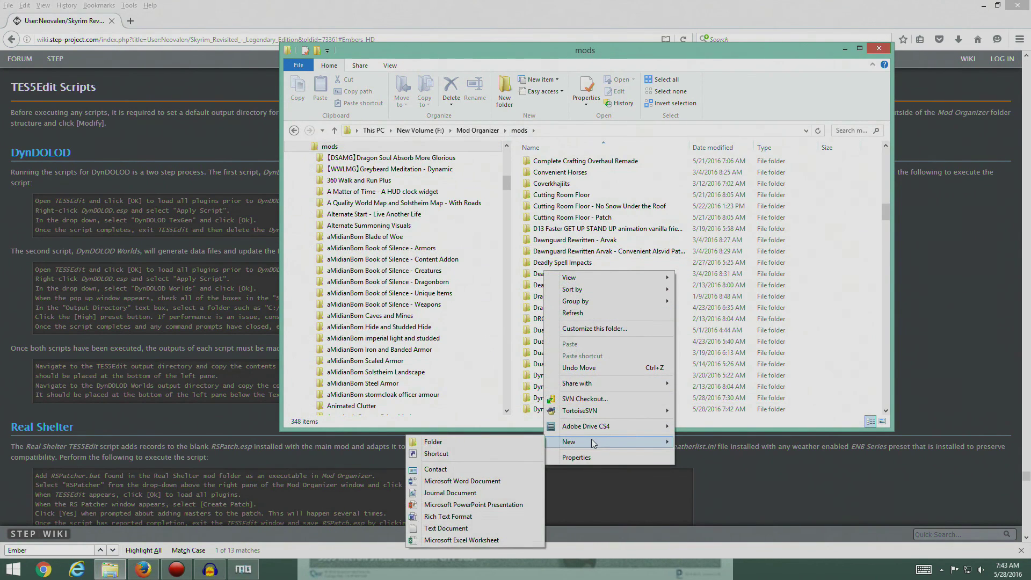
left_click(531, 441)
type("DynDOLOD - Worlds Output")
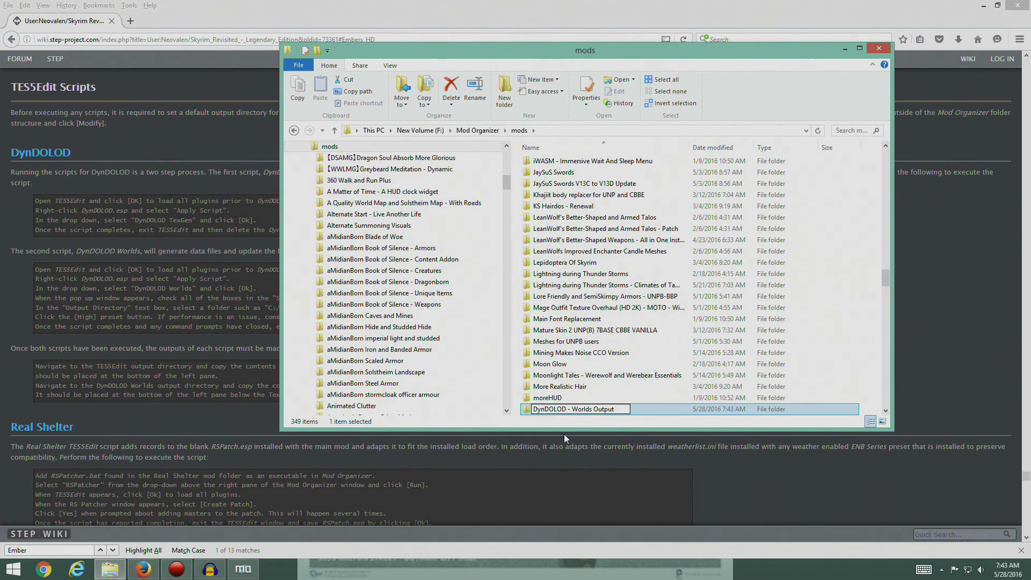
key("Return")
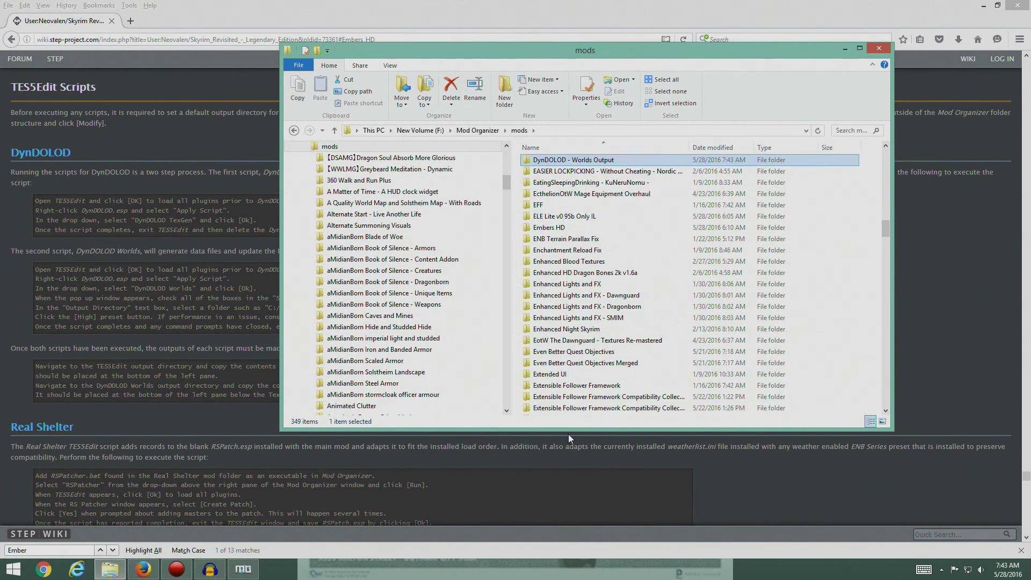
Move the Meshes, skse and textures folders from F:\DynDOLOD Output into DynDOLOD - Worlds Output and open that folder to check them.
left_click(506, 197)
left_click_drag(506, 197, 496, 172)
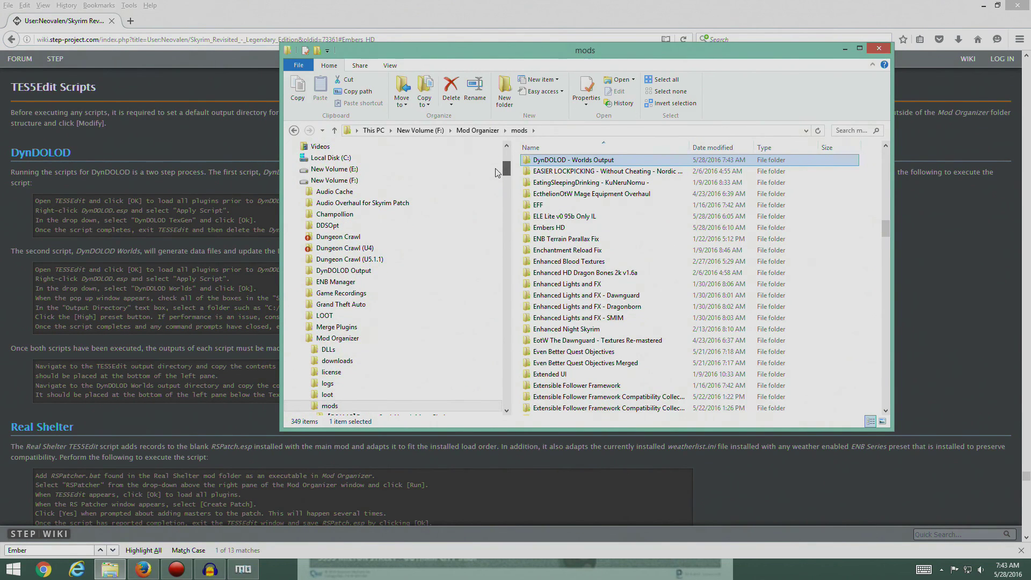
left_click(380, 270)
left_click_drag(591, 161, 505, 241)
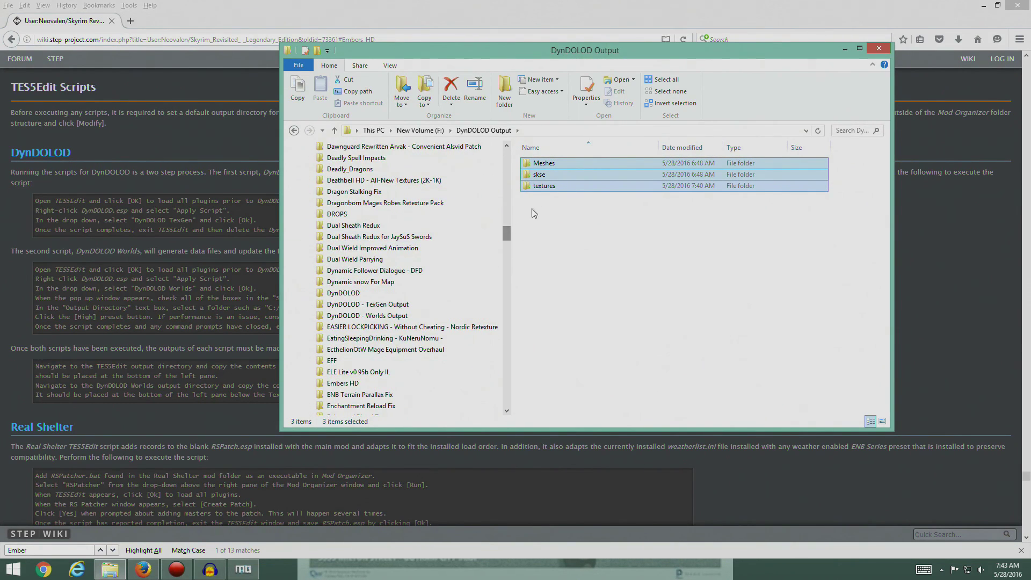
left_click_drag(540, 189, 463, 314)
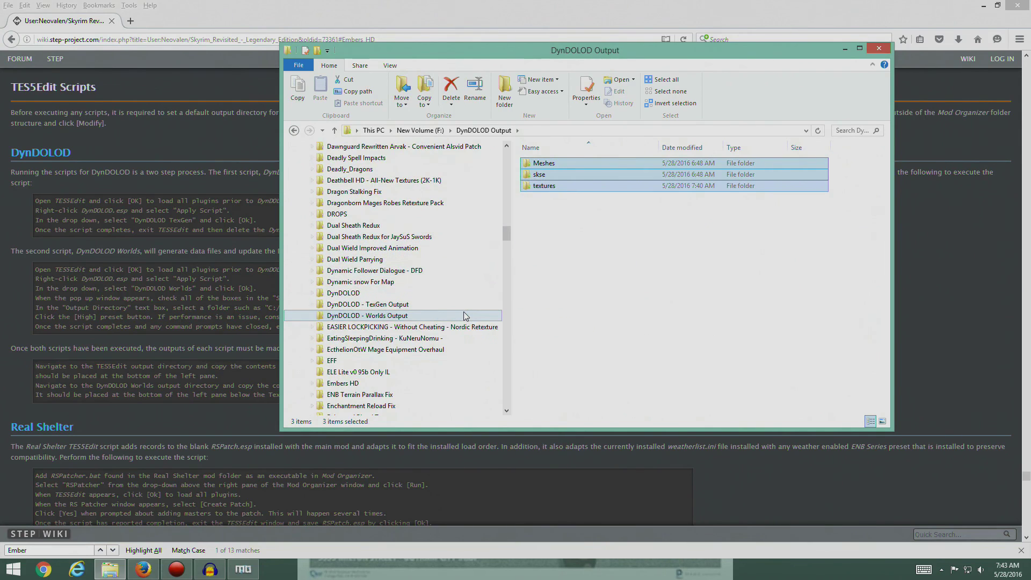
left_click(413, 317)
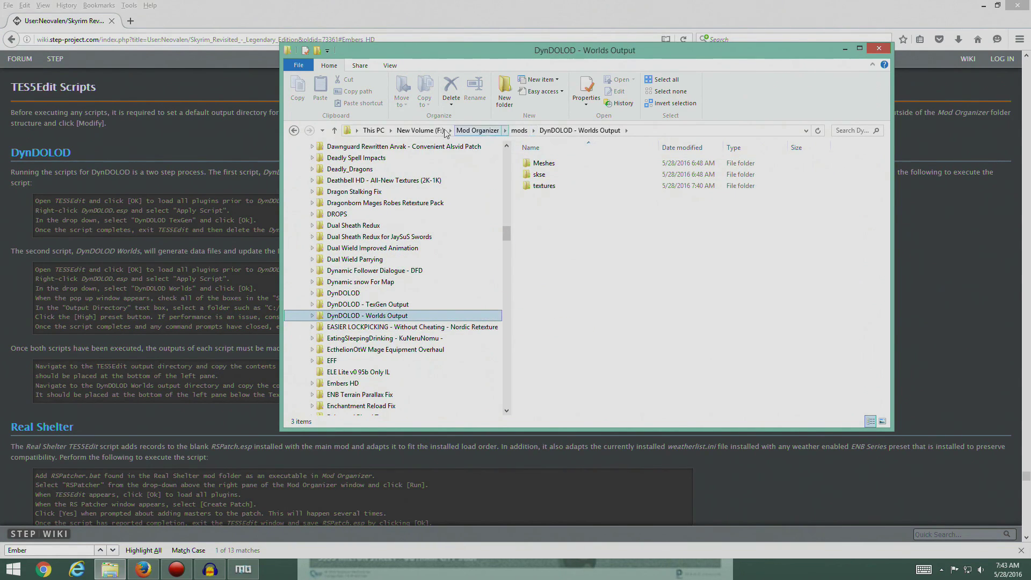
Delete the emptied DynDOLOD Output and TES5Edit Output folders from drive F and close the File Explorer window.
left_click(420, 131)
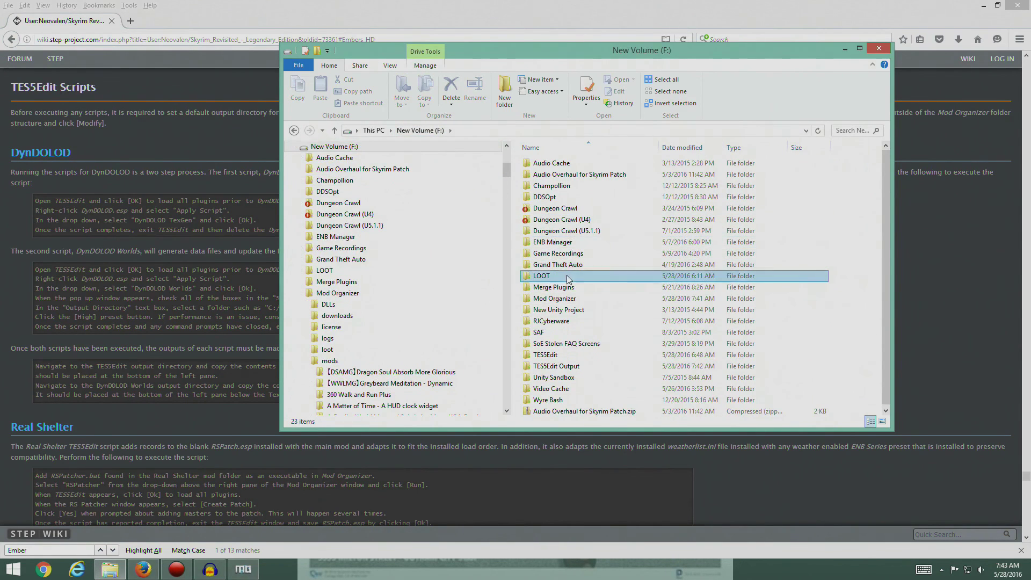
left_click(567, 275)
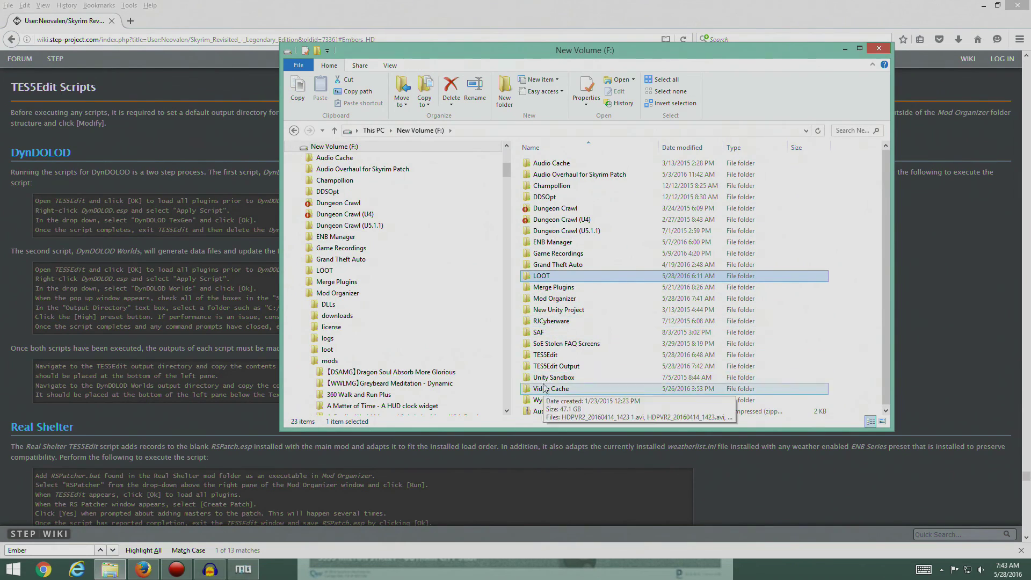
left_click(550, 368)
key("Delete")
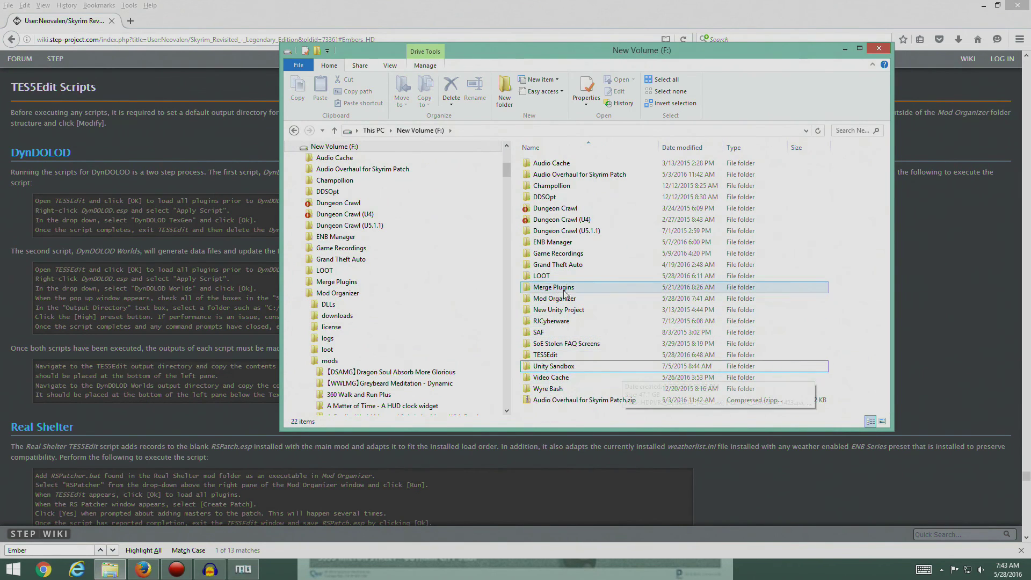
left_click(879, 48)
Switch to Mod Organizer, refresh the mod list and enable DynDOLOD - TexGen Output and DynDOLOD - Worlds Output.
left_click(243, 568)
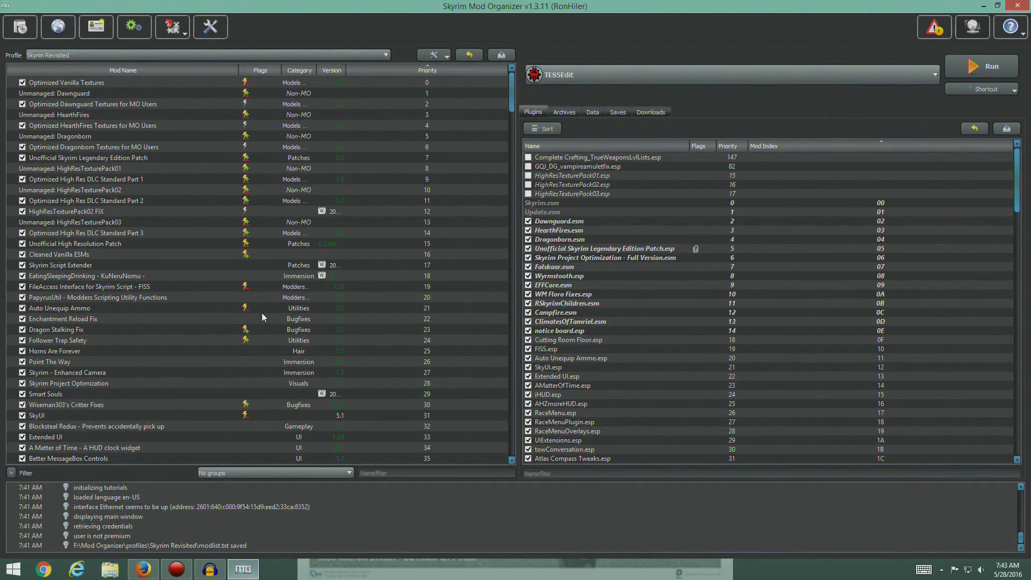
right_click(205, 250)
mouse_move(253, 242)
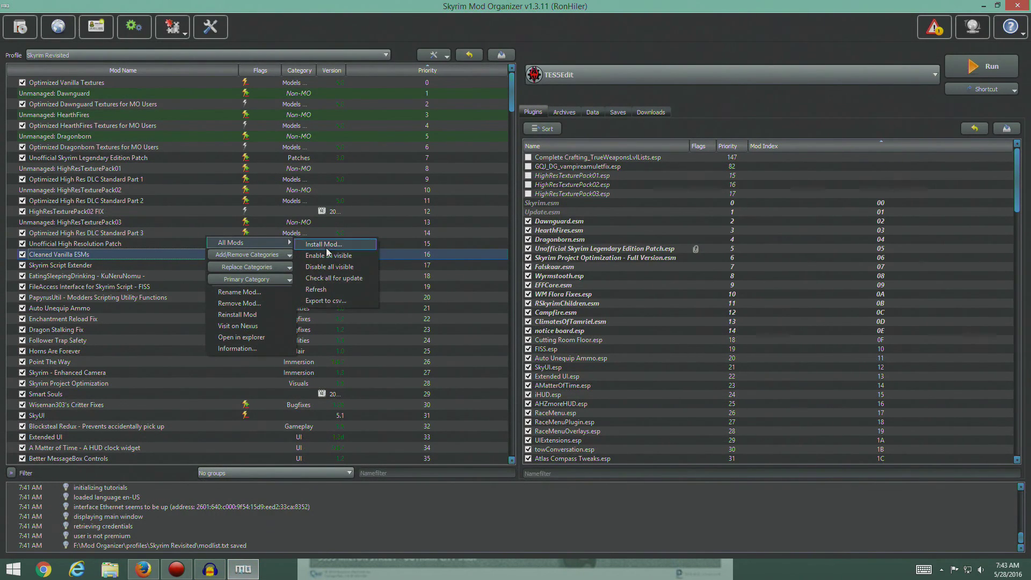
left_click(336, 290)
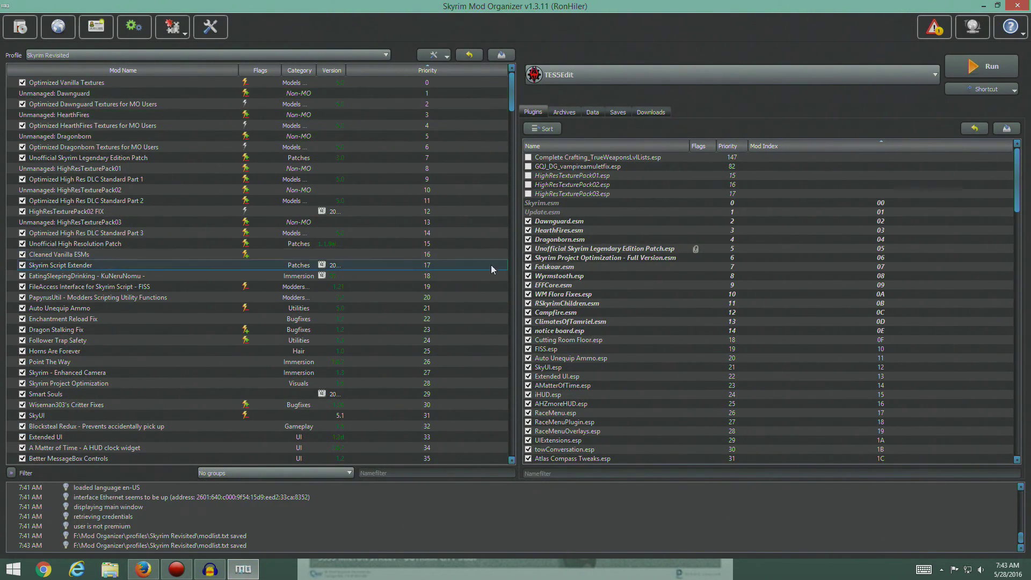
left_click_drag(512, 114, 494, 485)
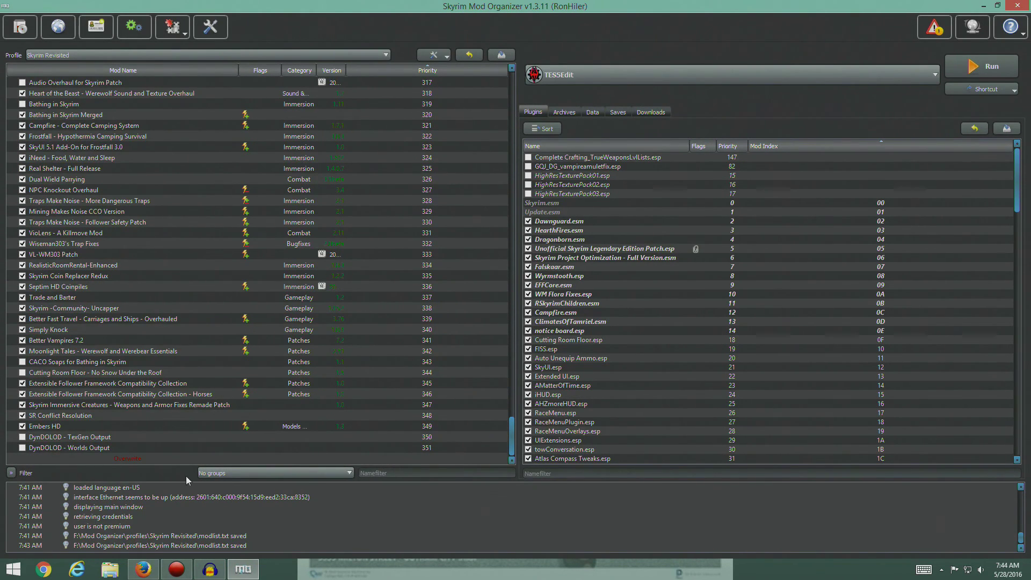
left_click(23, 448)
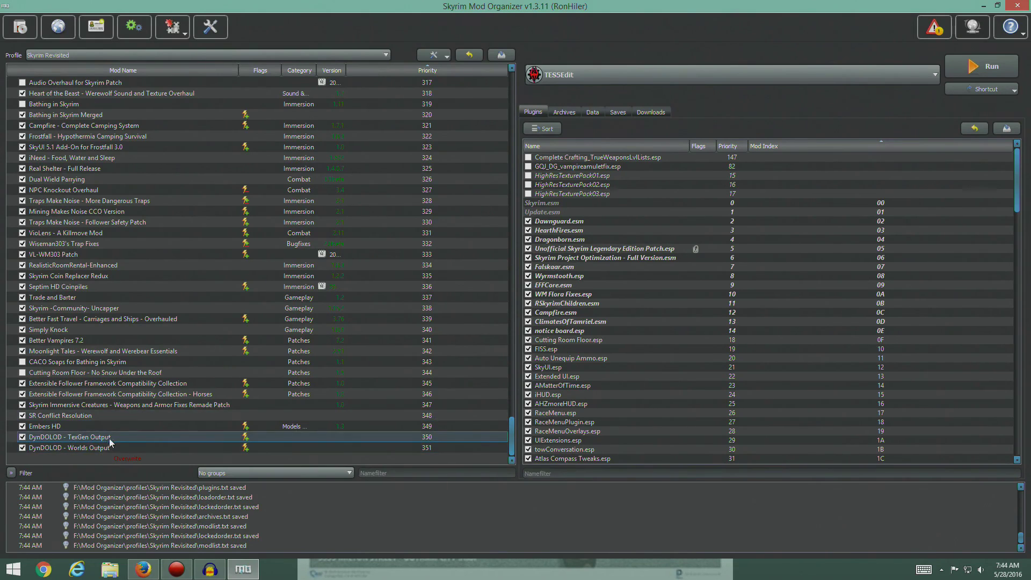
Switch to the Firefox guide and read the Real Shelter instructions below the DynDOLOD section.
left_click(142, 569)
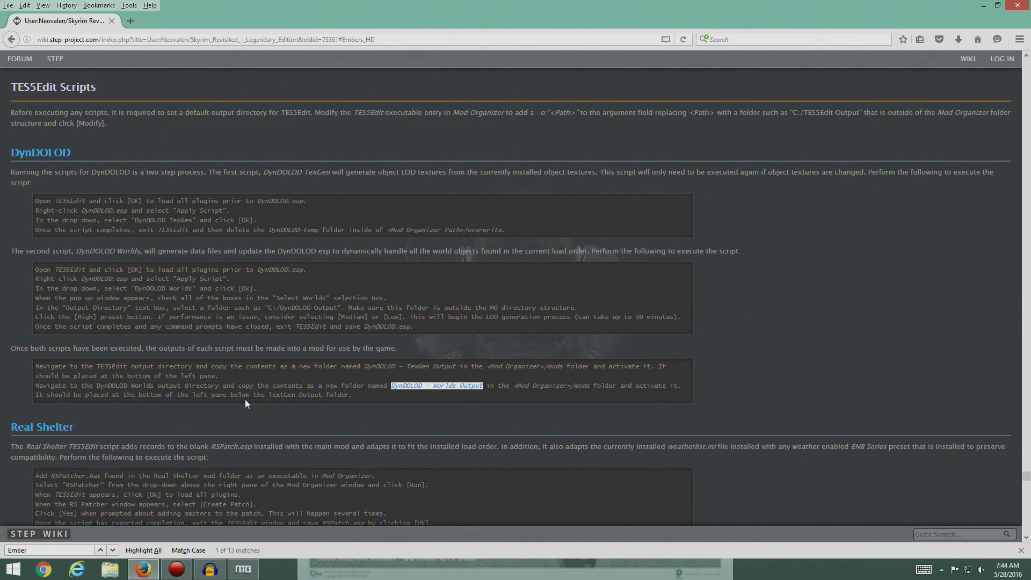
left_click(301, 404)
scroll(295, 333, "down", 2)
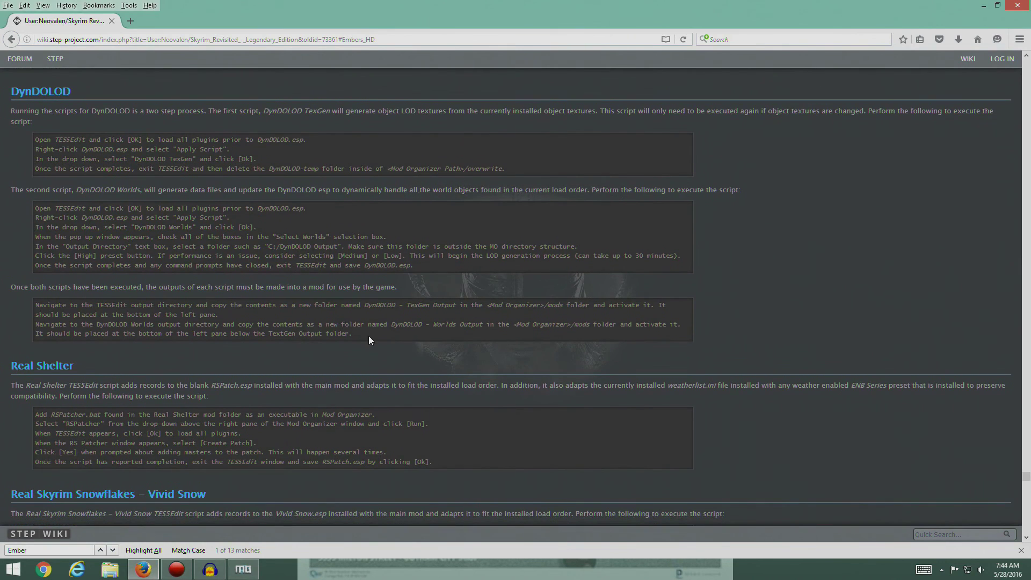
scroll(415, 345, "down", 6)
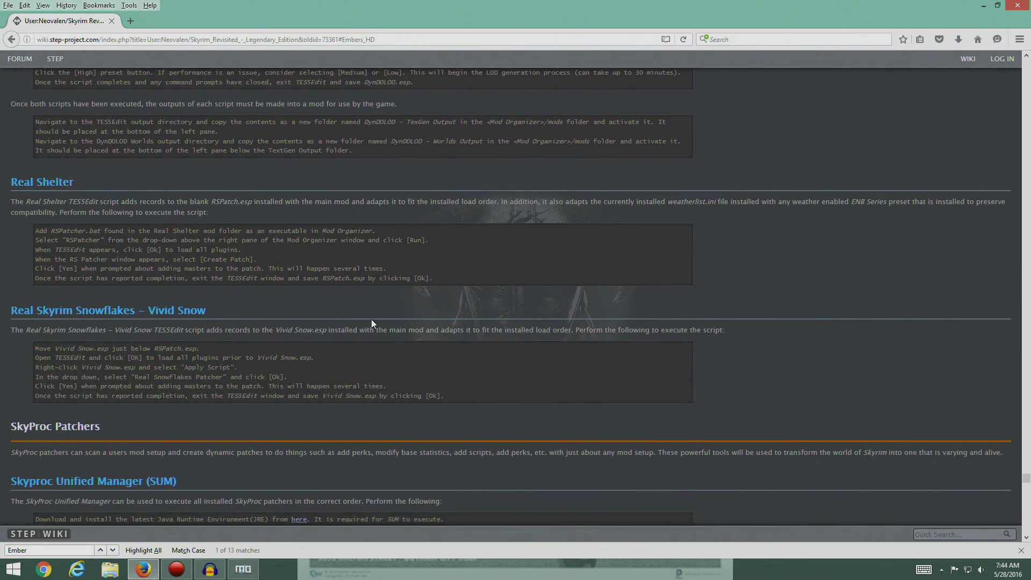
left_click(257, 565)
left_click(960, 75)
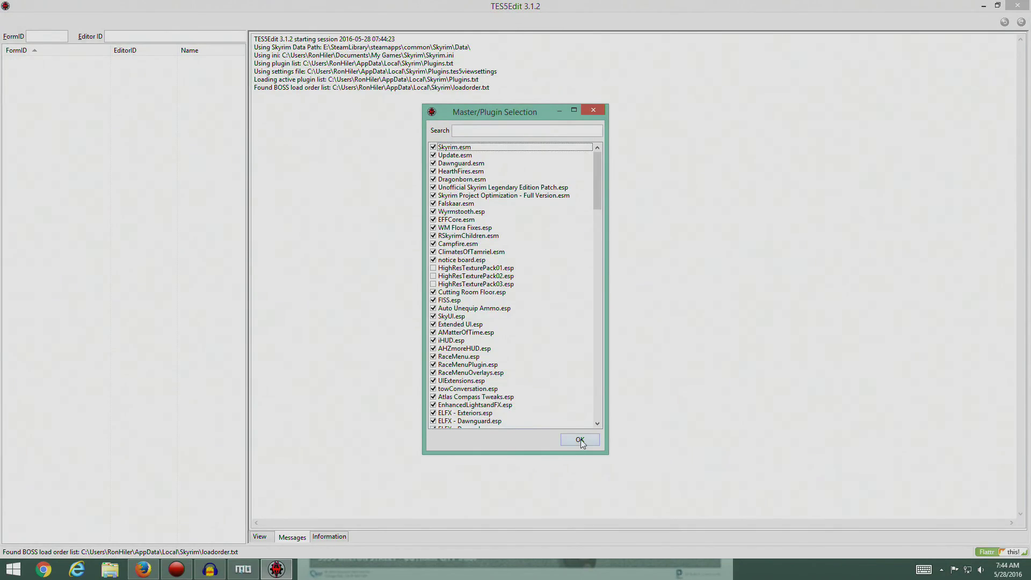
left_click(573, 438)
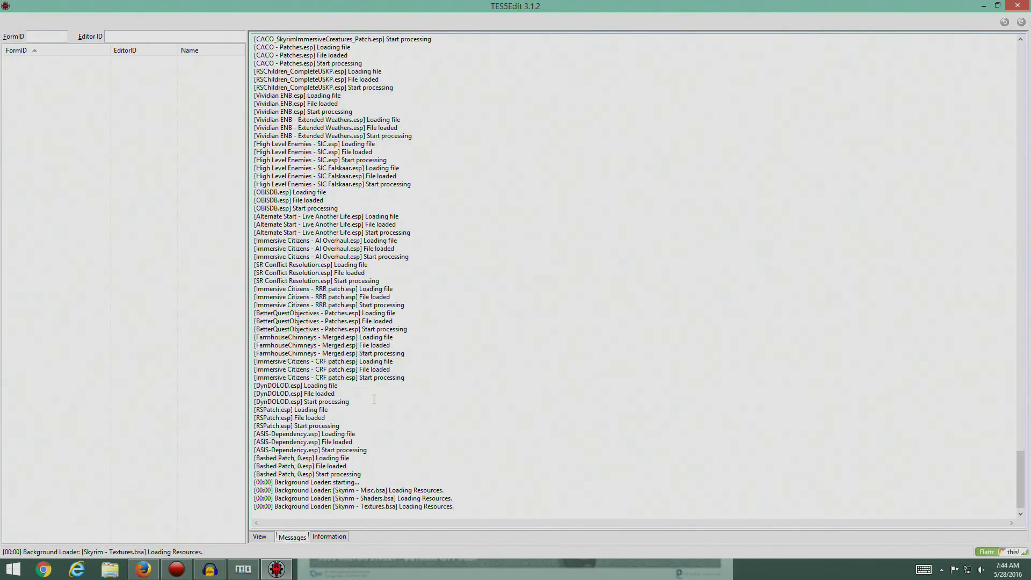
left_click(142, 569)
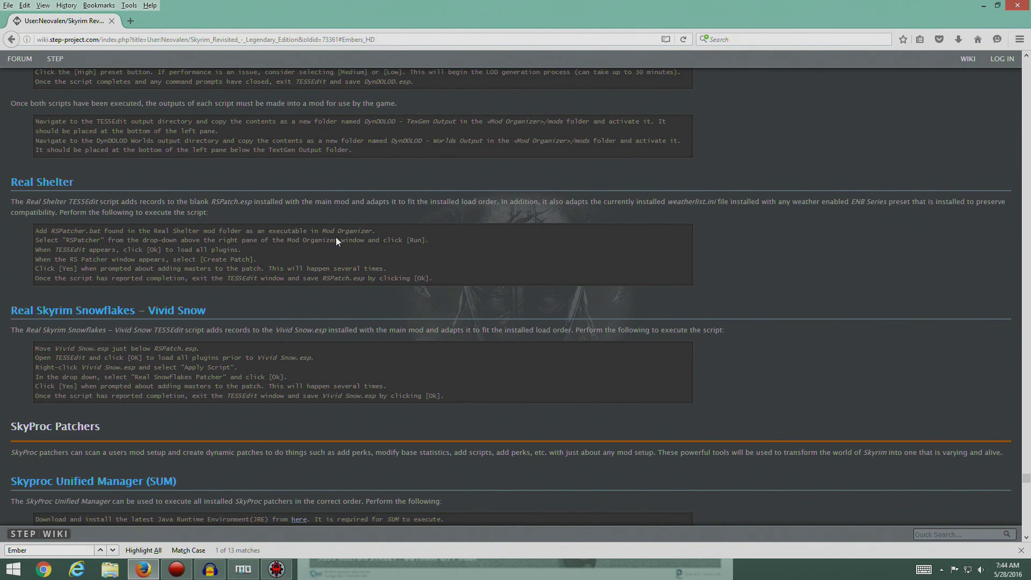
key("alt+Tab")
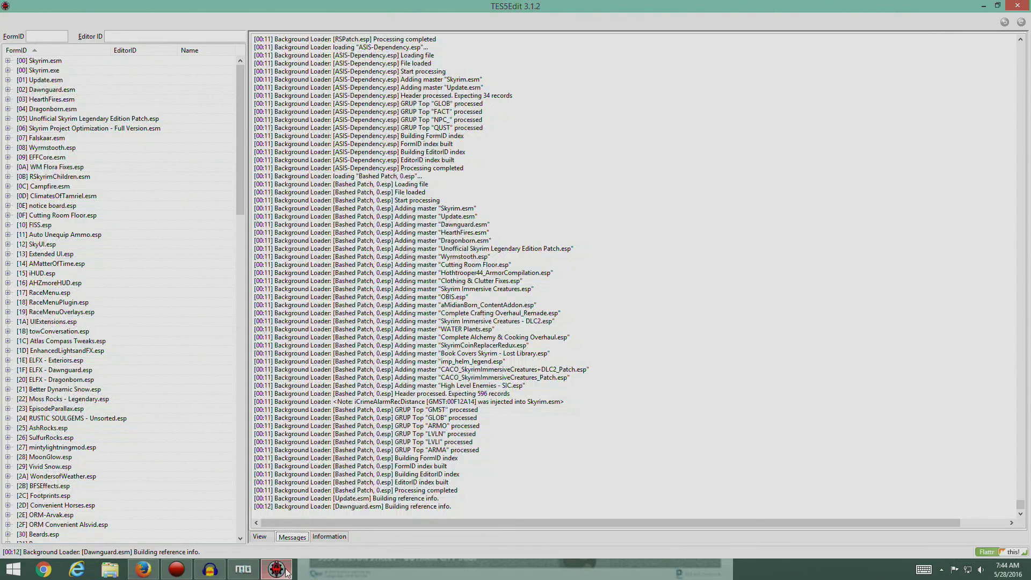
left_click(1017, 5)
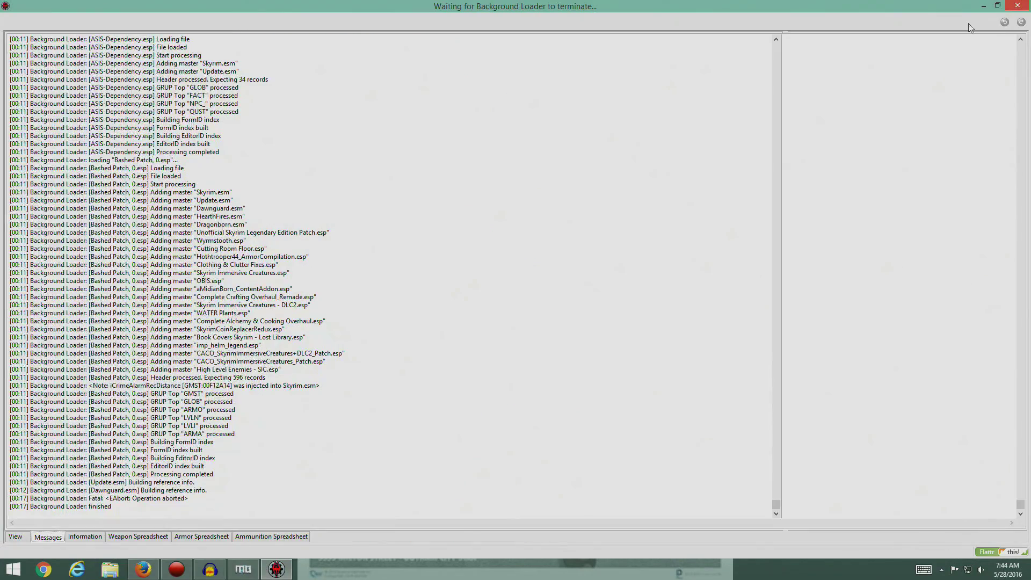
left_click(1021, 5)
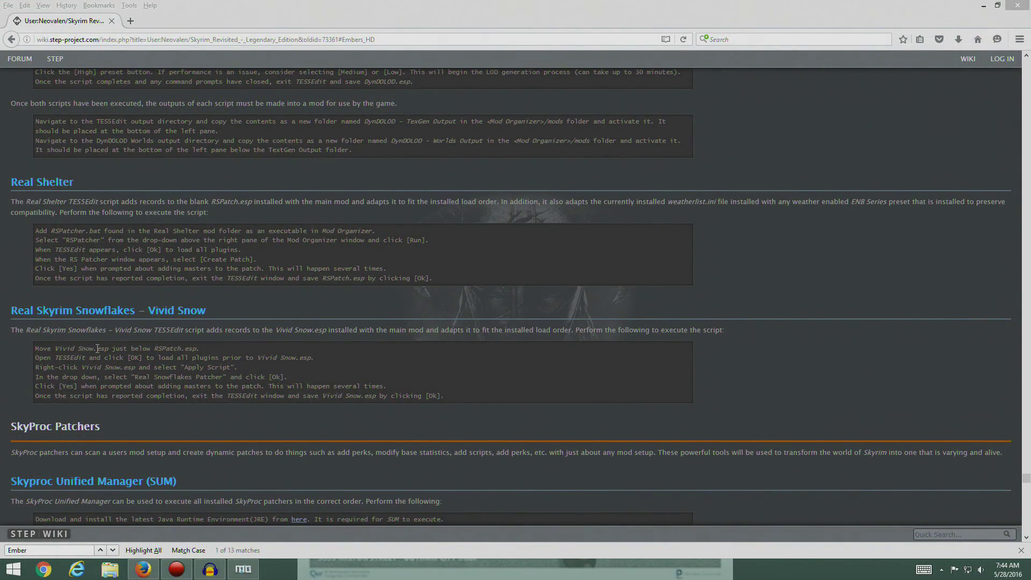
Start choosing the binary for a new executable in Mod Organizer, checking the Real Shelter instructions in Firefox.
left_click(243, 570)
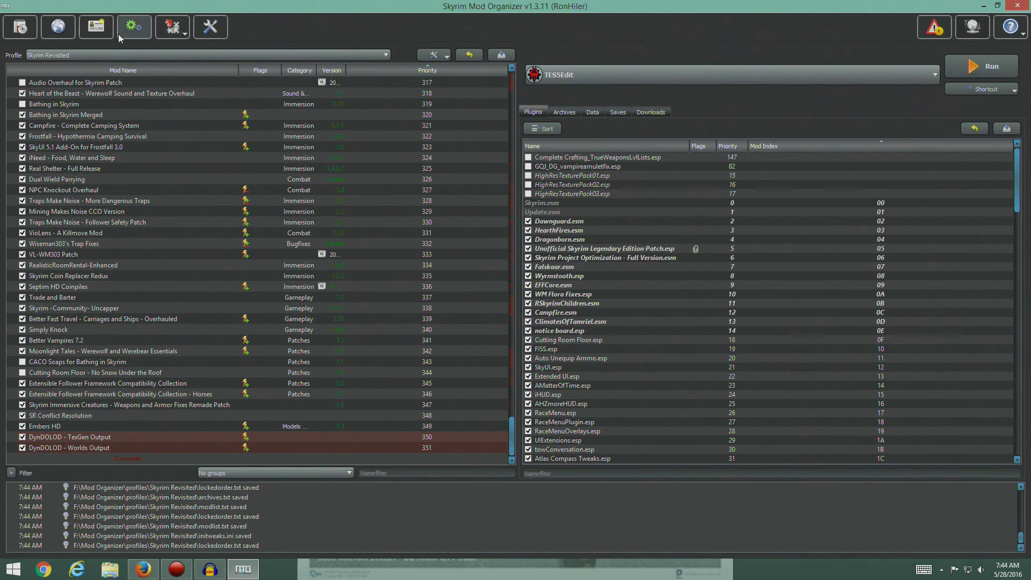
left_click(133, 29)
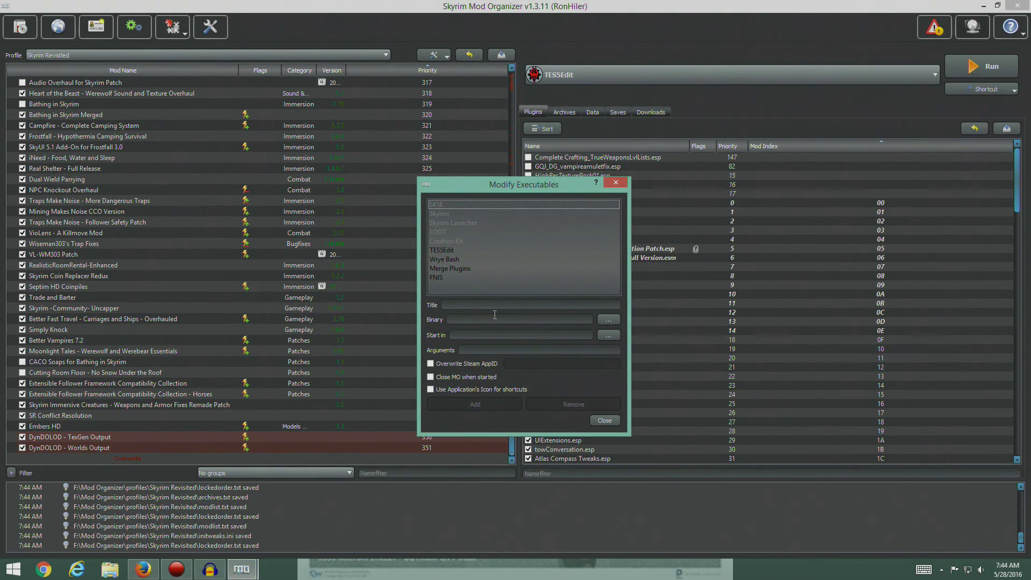
left_click(607, 324)
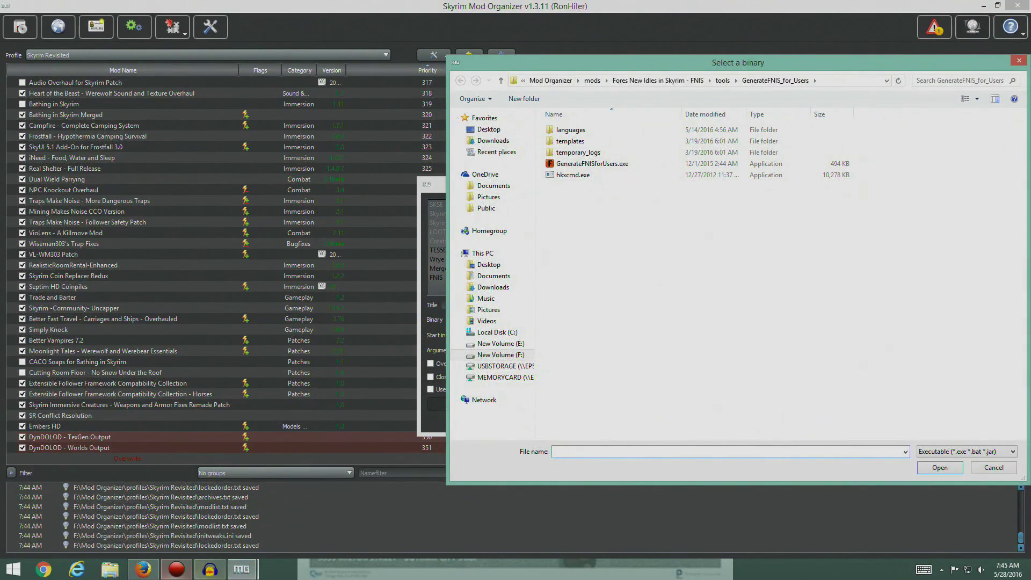
left_click(143, 571)
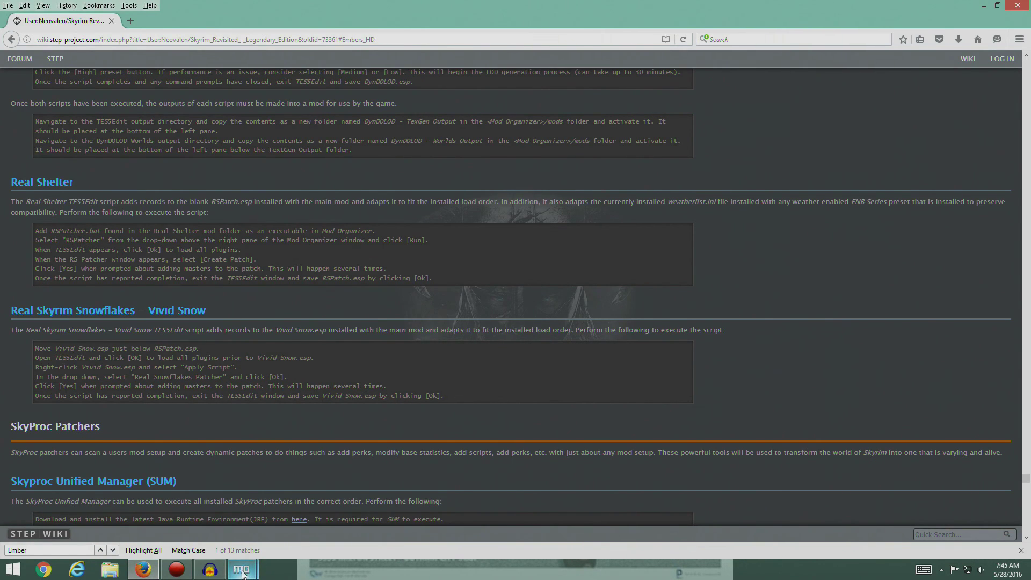
mouse_move(242, 572)
left_click(298, 530)
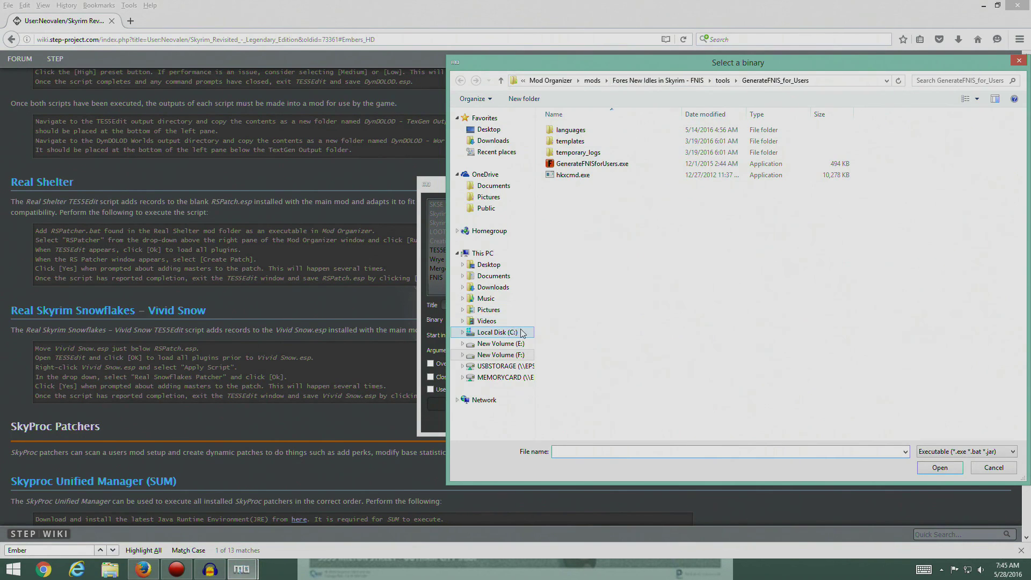
Choose RSPatcher.bat from the R.S.Patcher folder of the Real Shelter - Full Release mod as the executable's binary.
left_click(592, 81)
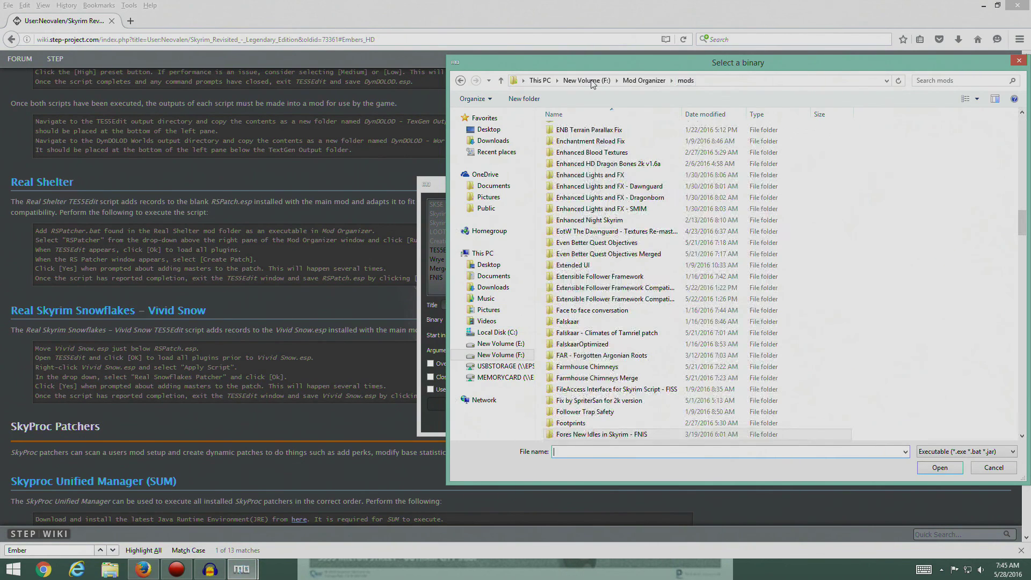
left_click(612, 292)
scroll(612, 291, "down", 15)
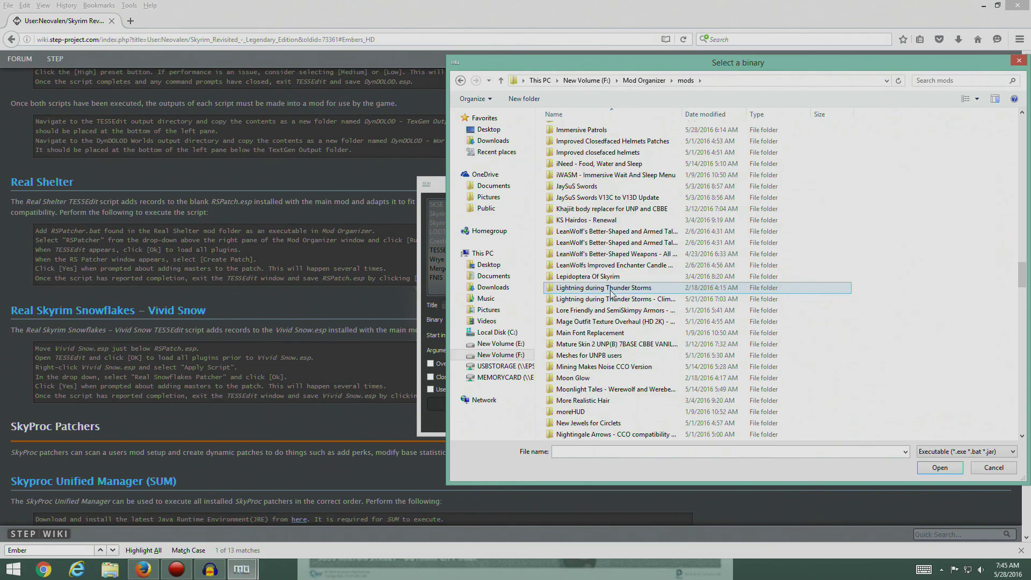
scroll(612, 292, "down", 5)
double_click(626, 314)
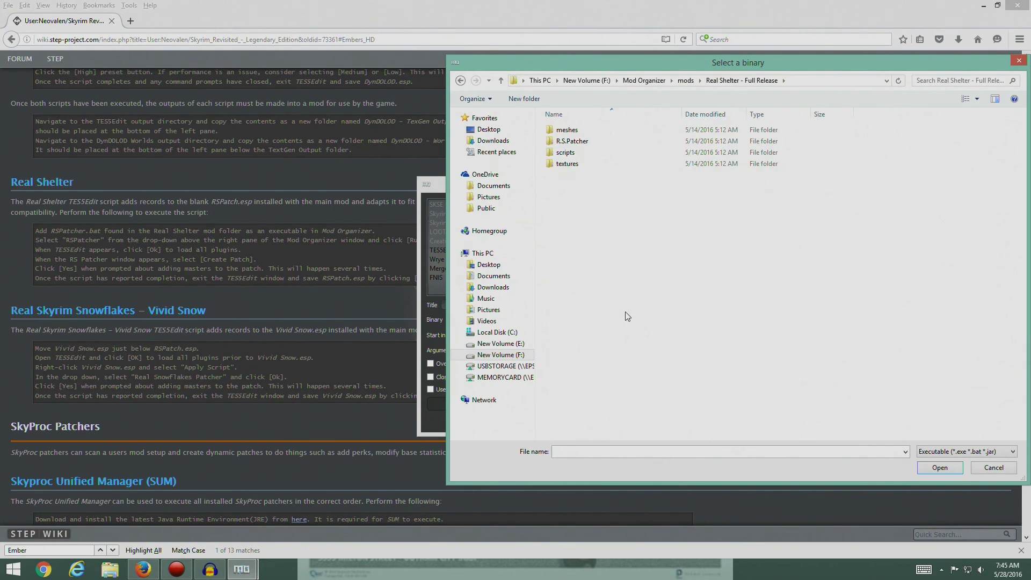
double_click(589, 142)
left_click(584, 131)
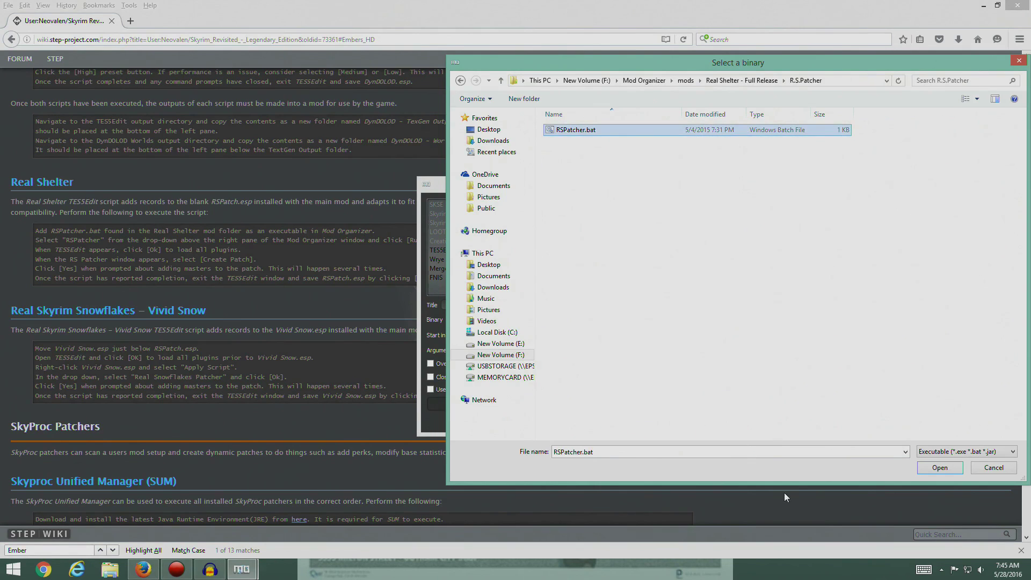
left_click(941, 467)
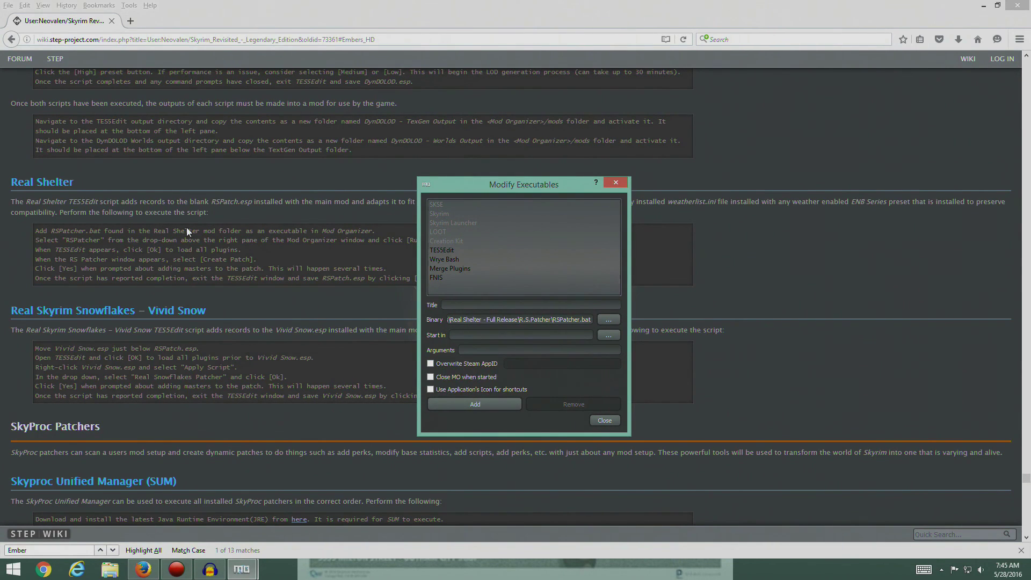
Set the new executable's title to RSPatcher and cancel the reopened binary selection.
left_click(462, 305)
type("RSPatcher")
key("Tab")
key("Tab")
key("space")
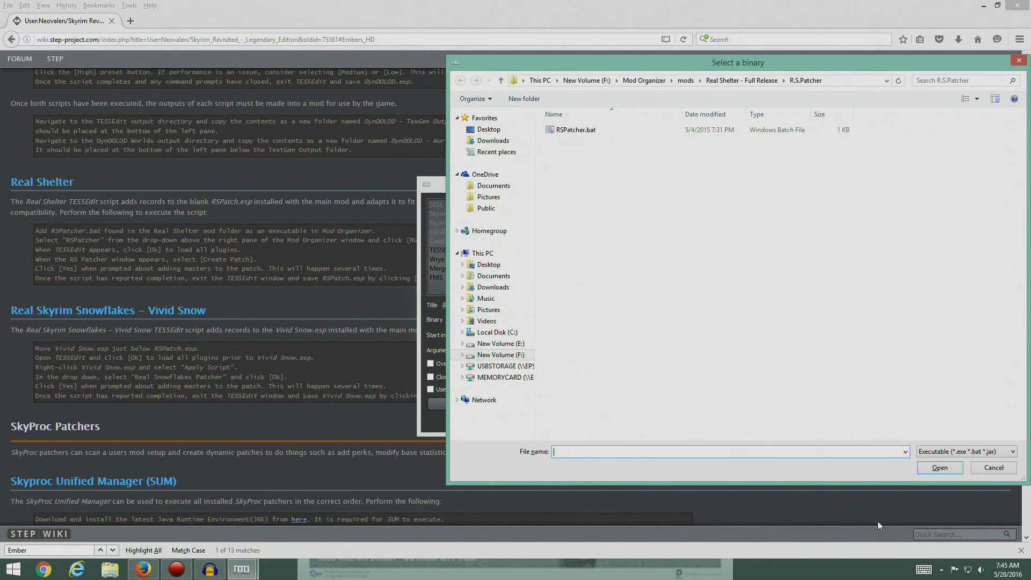
left_click(994, 468)
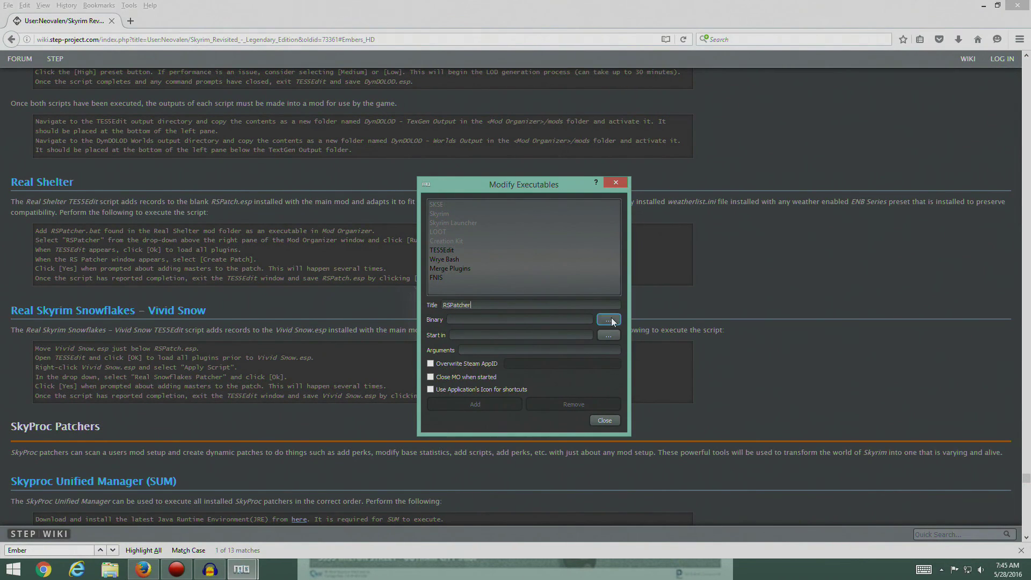
Select RSPatcher.bat as the binary again, then add the RSPatcher executable and close the executables dialog.
left_click(610, 320)
left_click(581, 130)
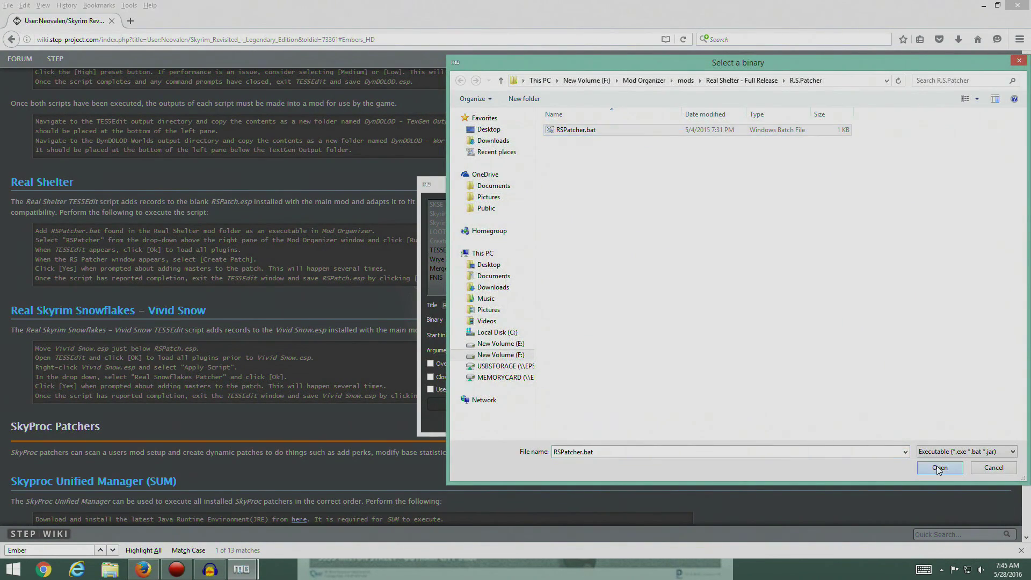
left_click(940, 468)
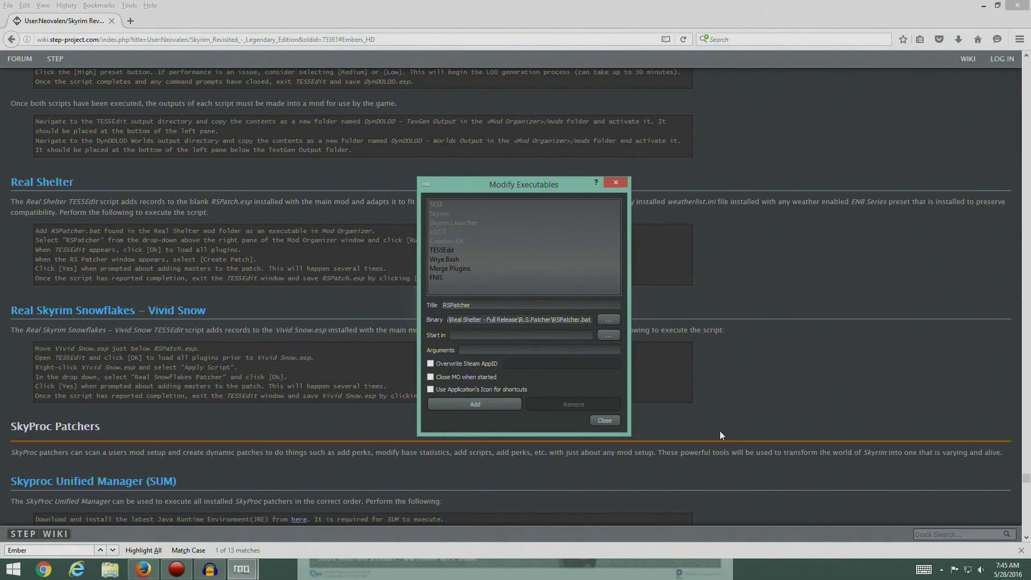
left_click(462, 410)
left_click(605, 421)
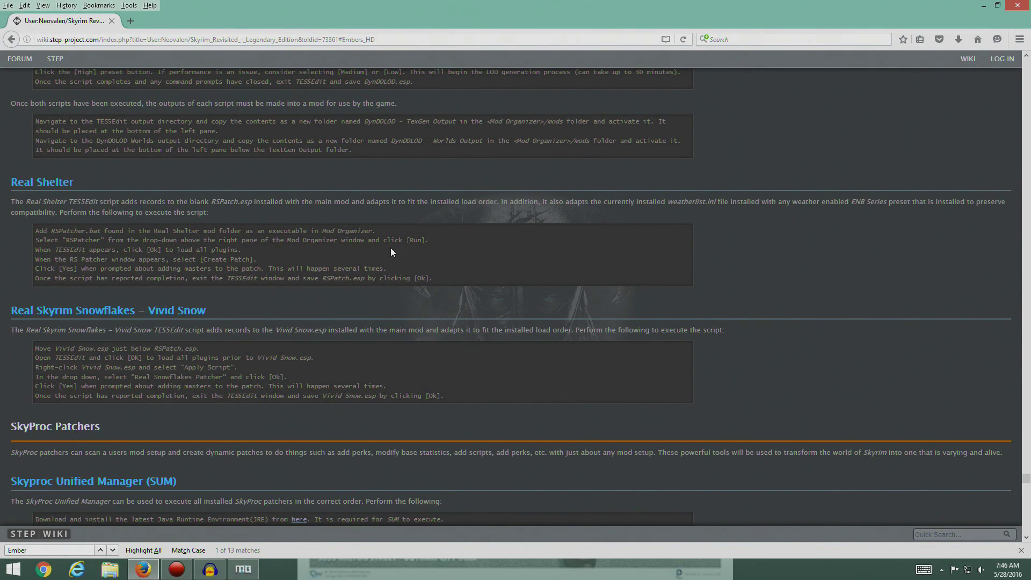
Run RSPatcher from Mod Organizer with the preselected plugins and check the following Real Shelter instructions in Firefox.
left_click(243, 569)
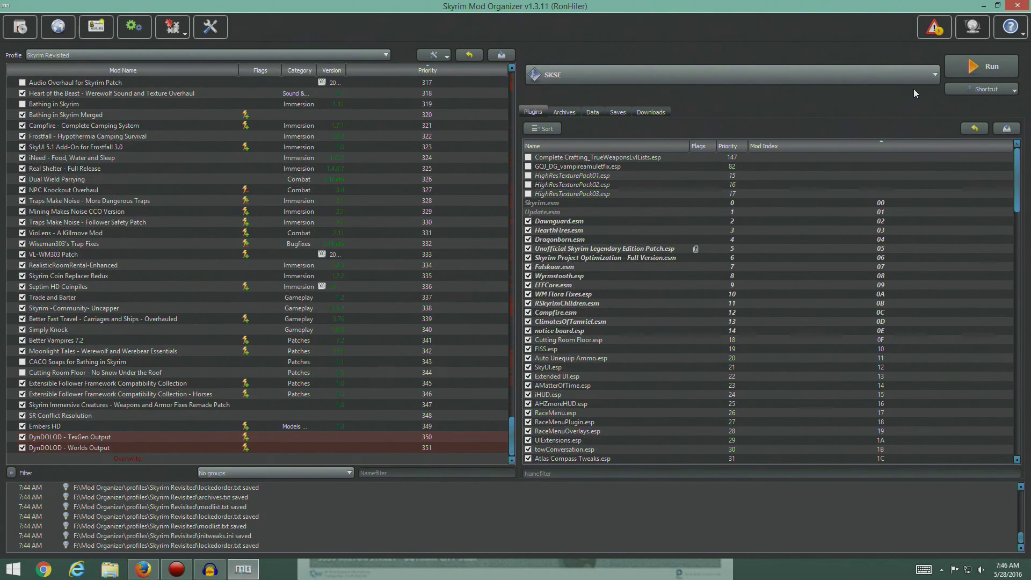
left_click(936, 75)
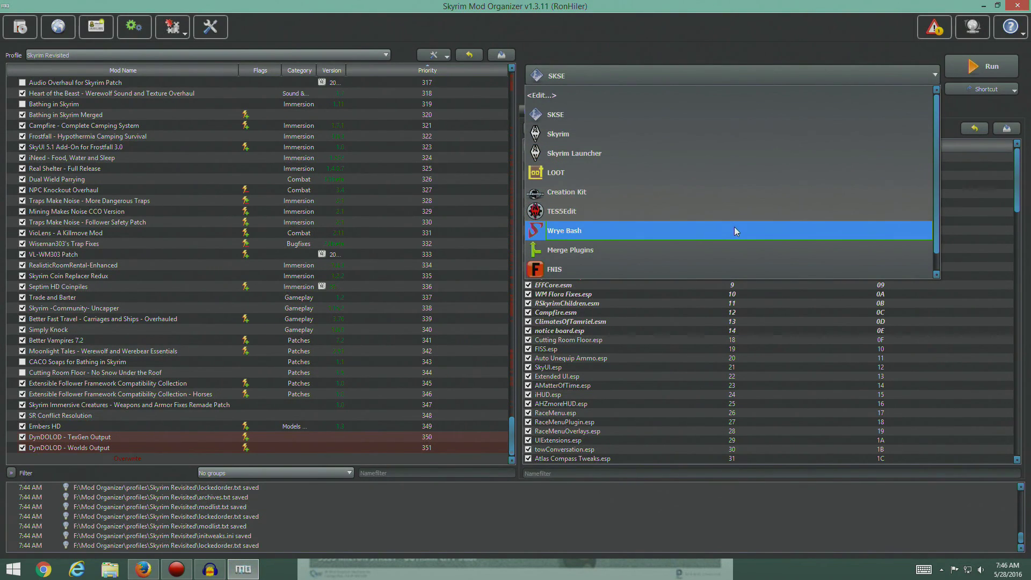
left_click(614, 271)
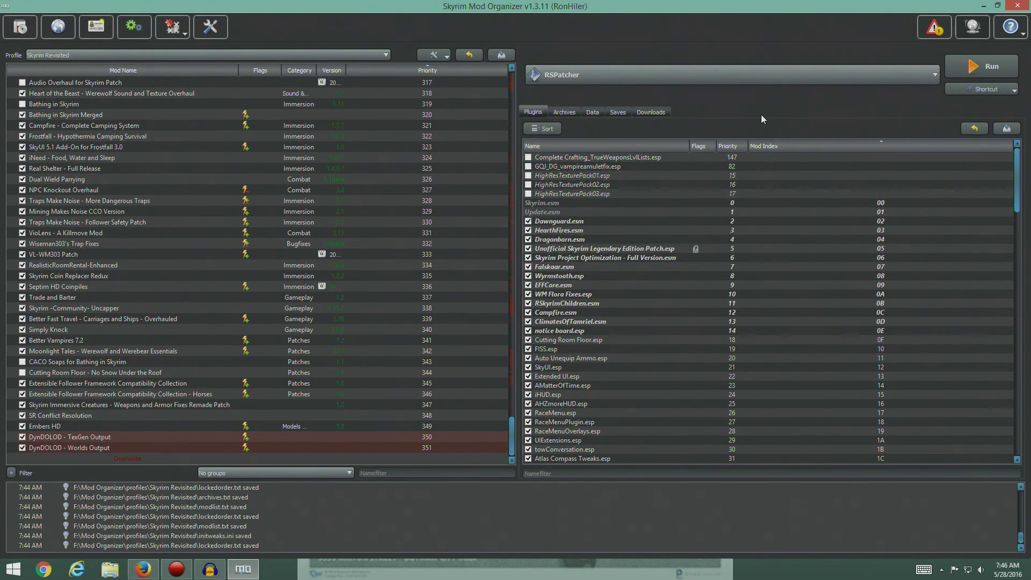
left_click(988, 68)
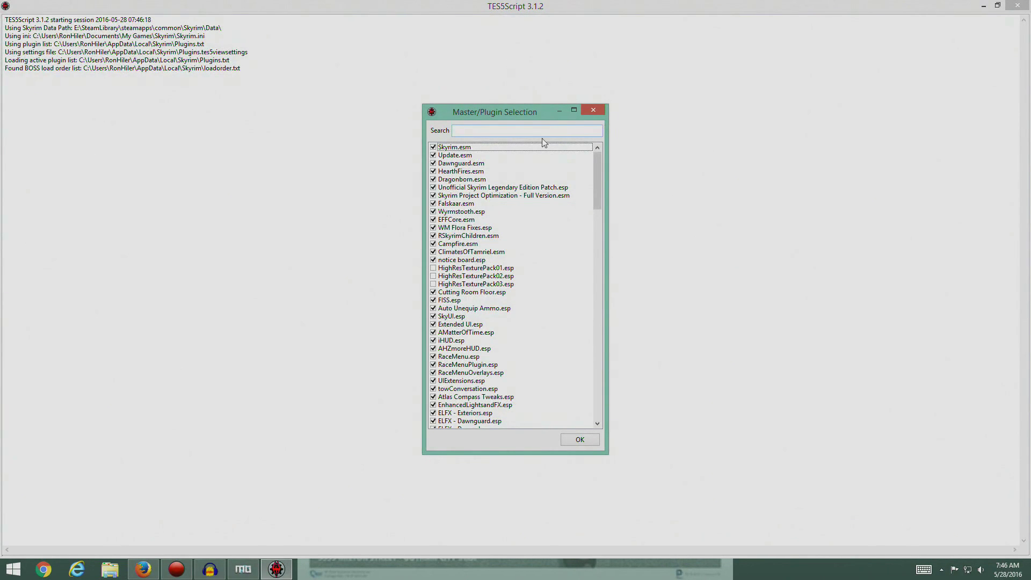
left_click(581, 440)
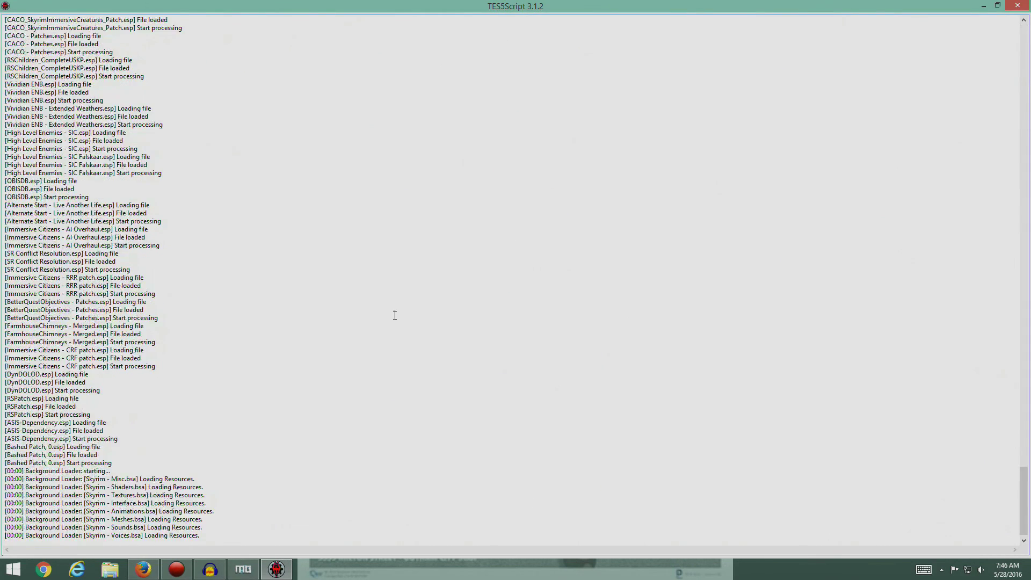
left_click(141, 571)
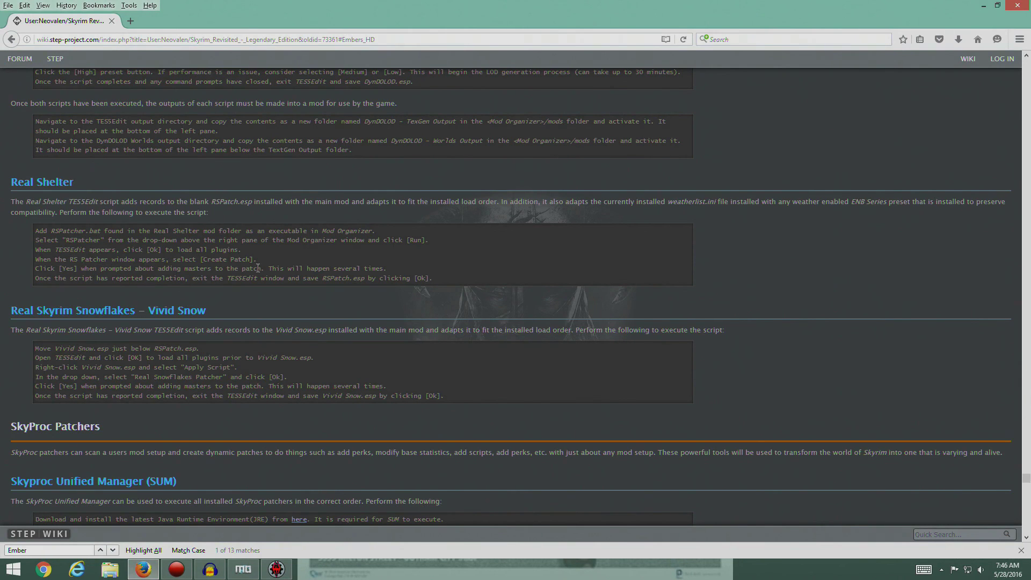
Recheck the Real Shelter instructions in Firefox and create the patch in R.S.Patcher with the preset options.
left_click(277, 570)
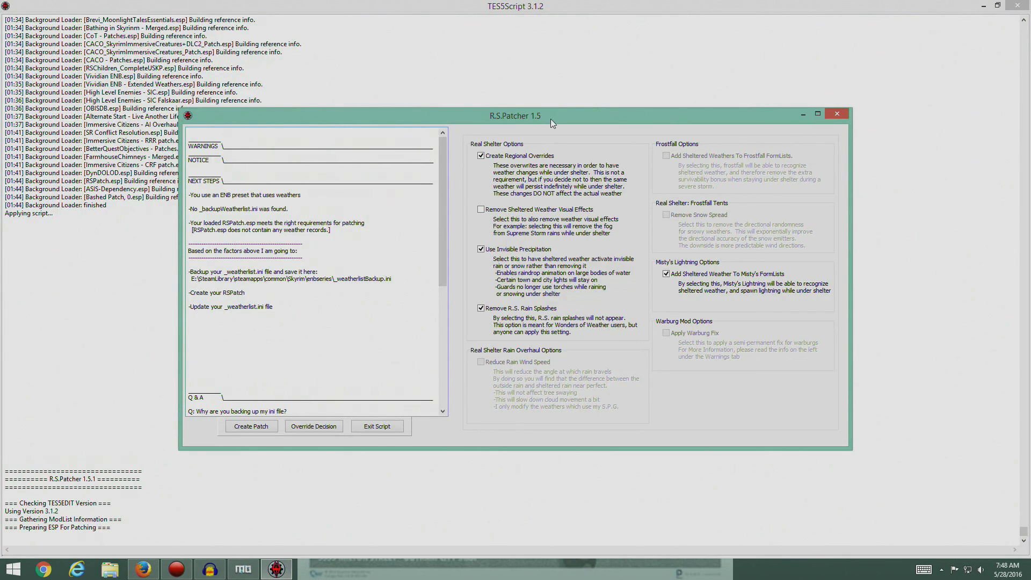
left_click(242, 571)
left_click(143, 570)
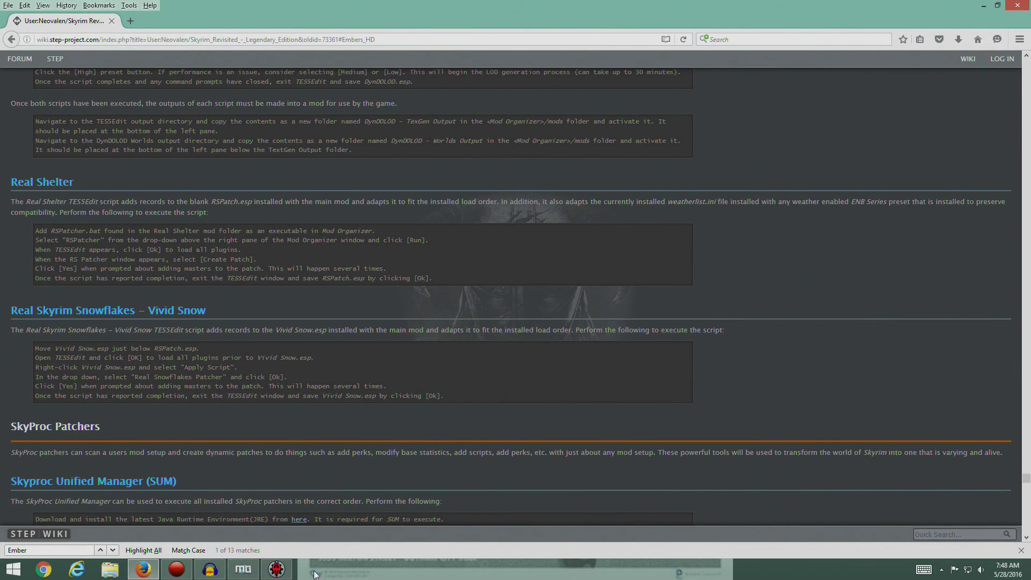
left_click(291, 572)
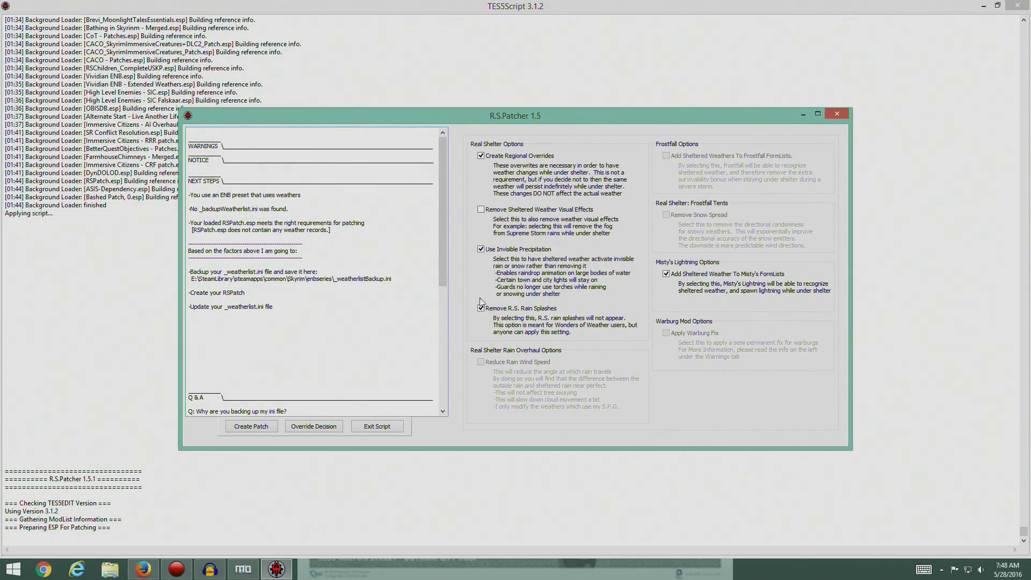
left_click(265, 428)
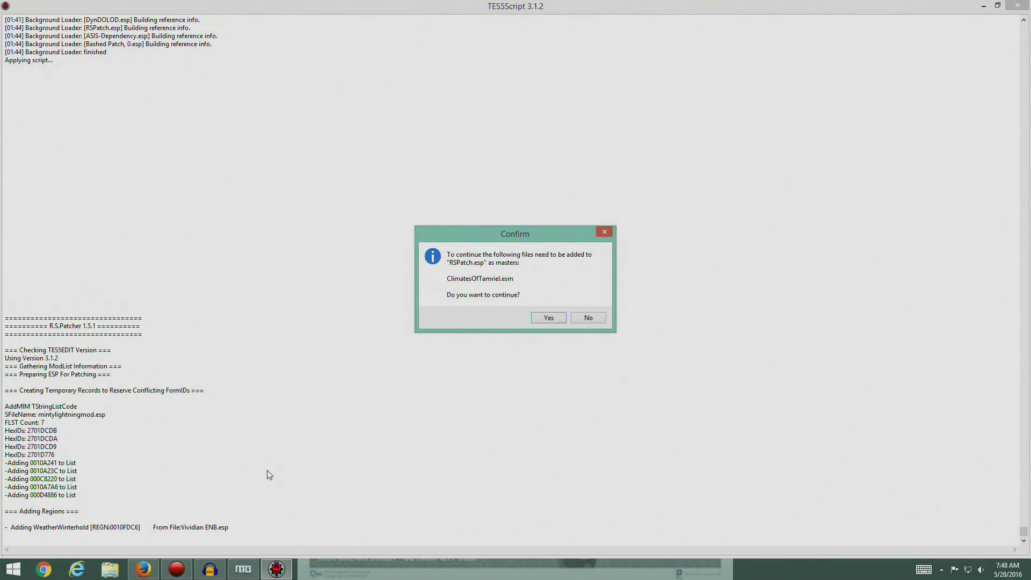
Check the masters instruction in Firefox, then accept adding ClimatesOfTamriel.esm and AOS.esp as masters to RSPatch.esp in TES5Script.
left_click(142, 569)
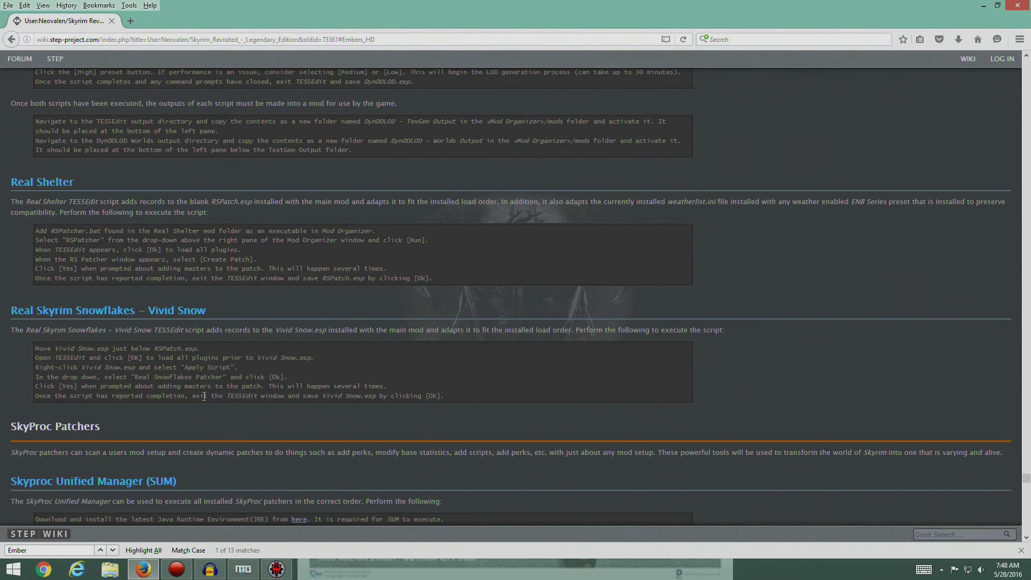
left_click(277, 569)
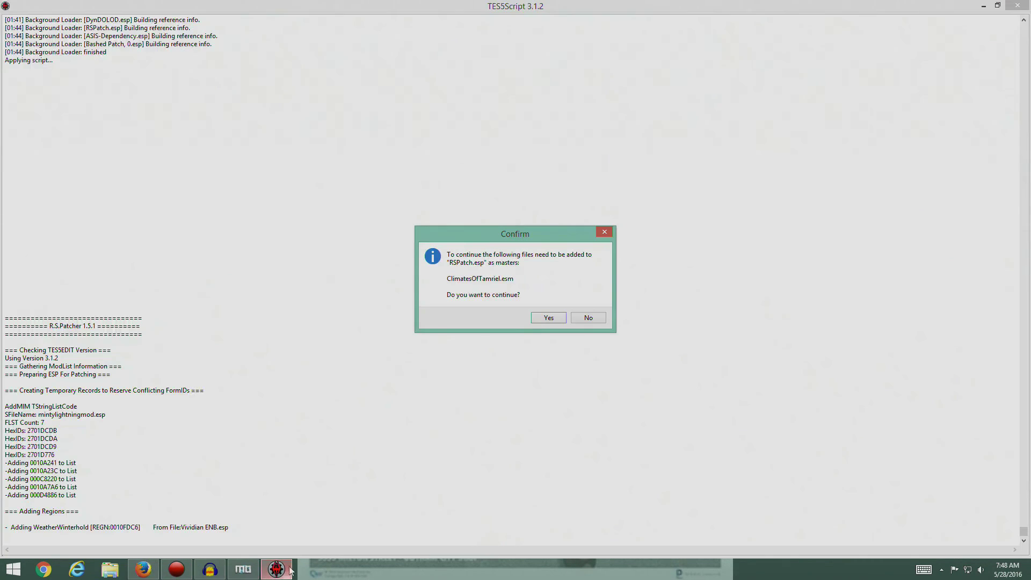
left_click(549, 318)
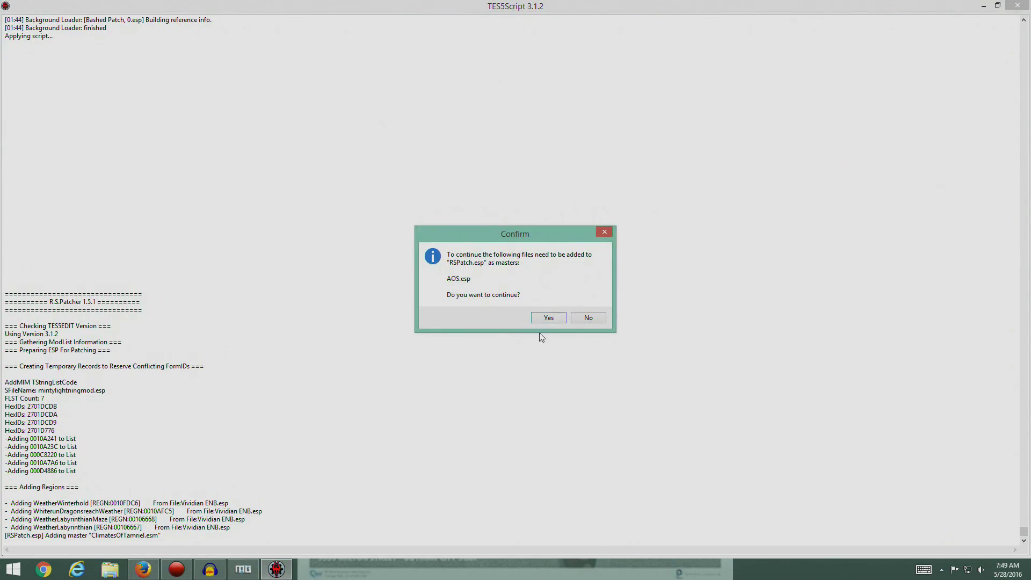
left_click(539, 319)
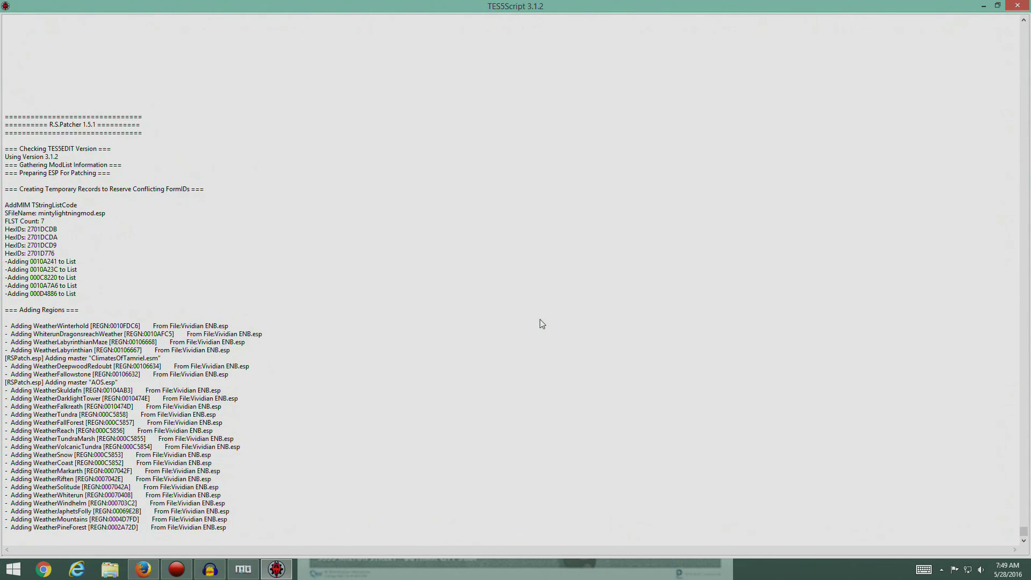
left_click(547, 318)
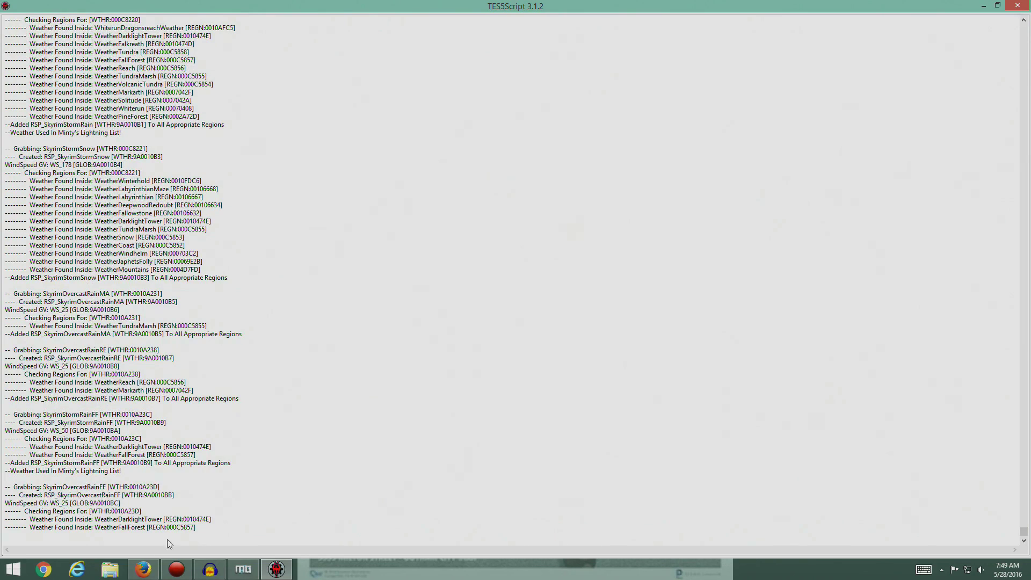
Check the final Real Shelter instruction in Firefox, then exit TES5Script and save RSPatch.esp without a plugin backup.
left_click(141, 574)
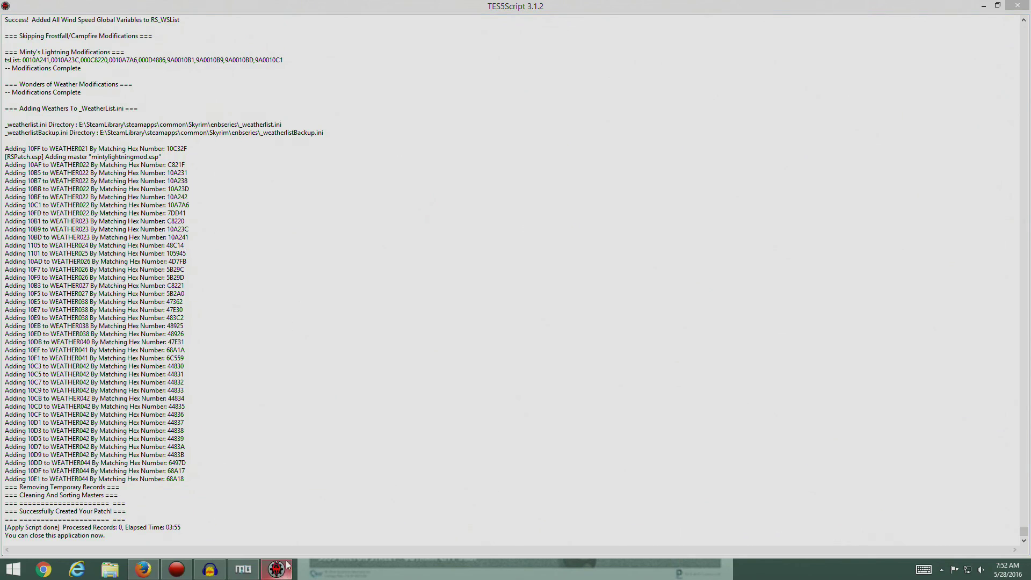
left_click(143, 569)
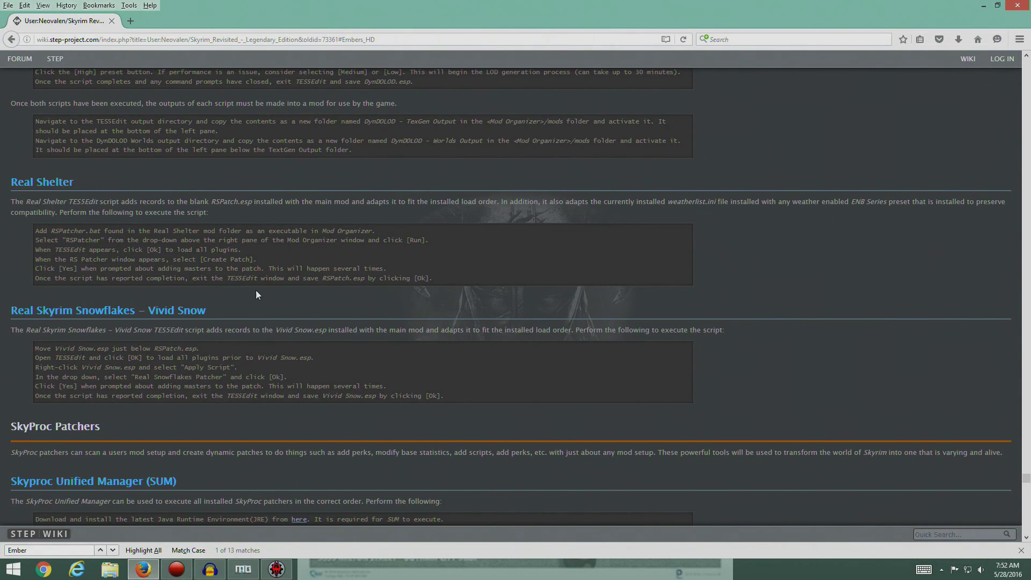
left_click(277, 570)
left_click(1018, 6)
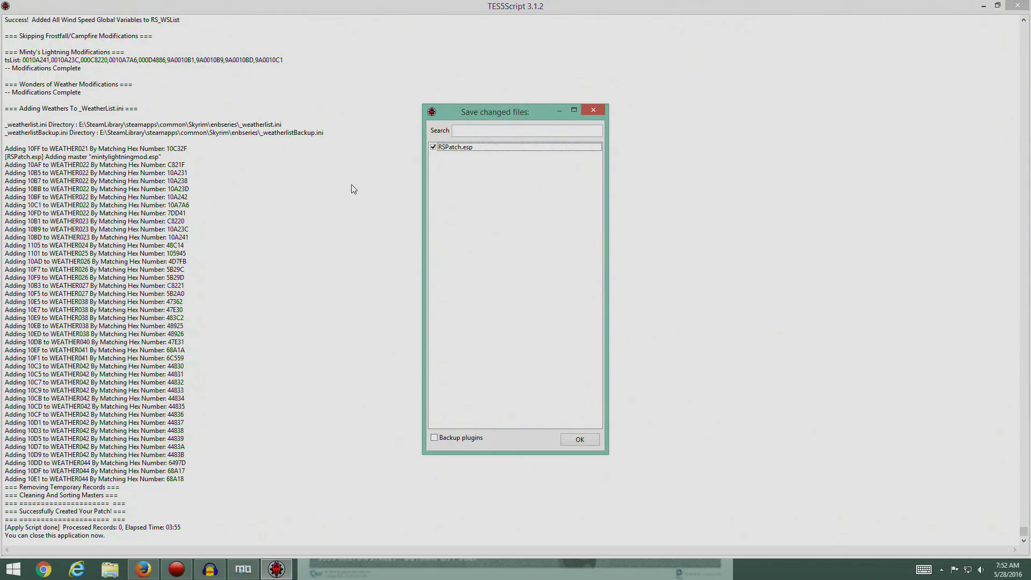
left_click(574, 440)
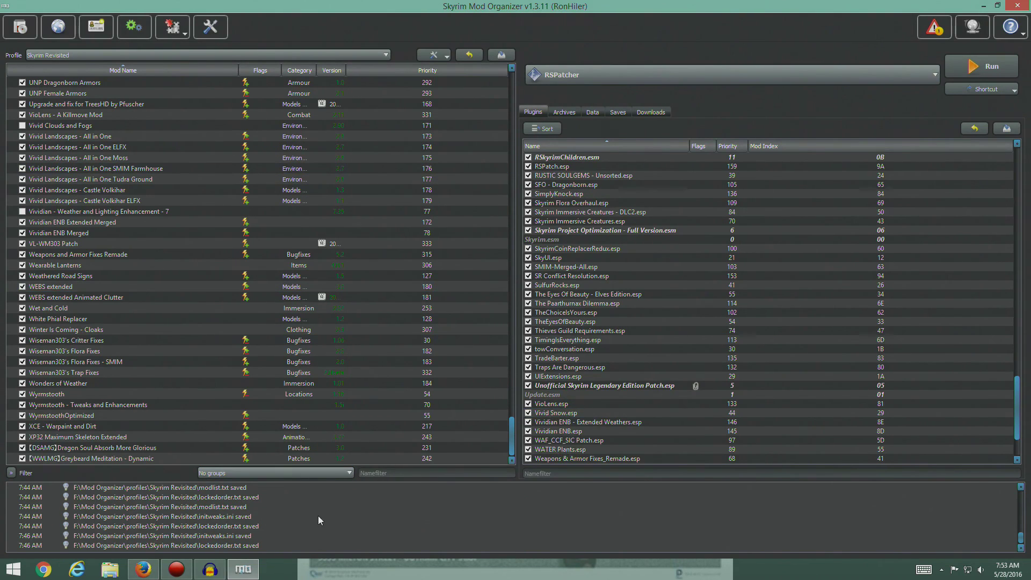
Read the Vivid Snow instructions in Firefox and locate RSPatch.esp in Mod Organizer's plugin list sorted by priority.
left_click(242, 569)
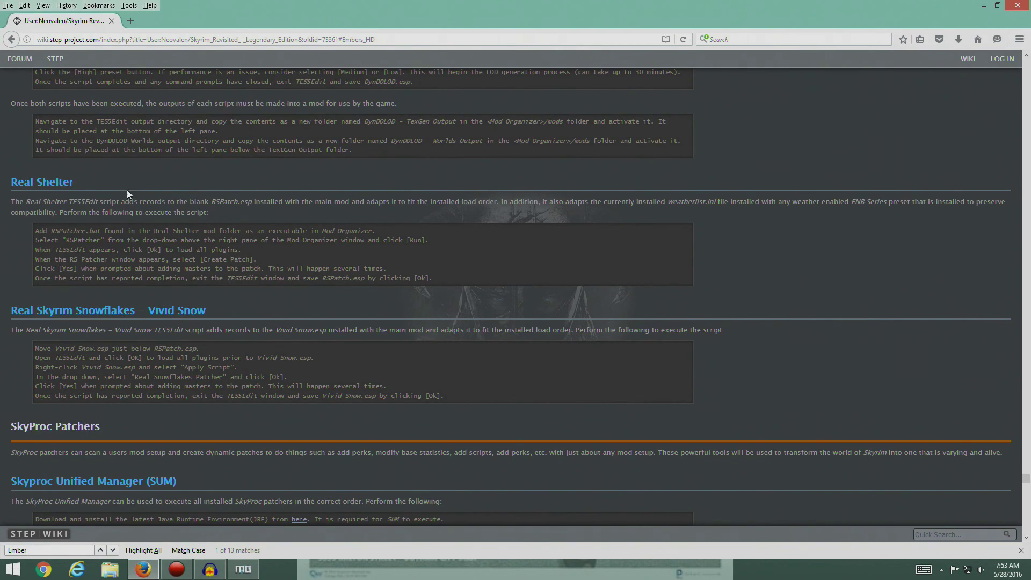
scroll(261, 264, "down", 4)
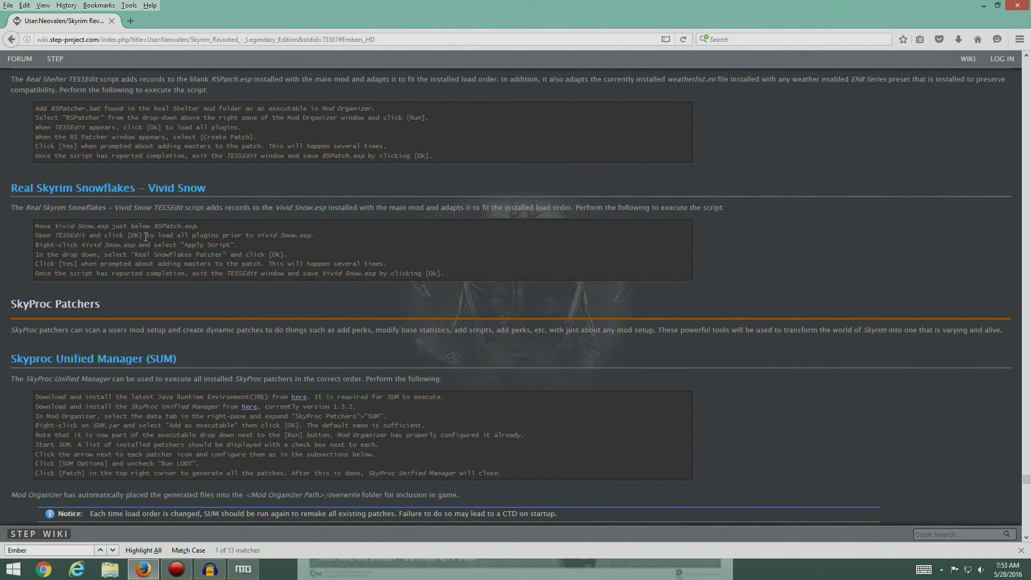
left_click(243, 569)
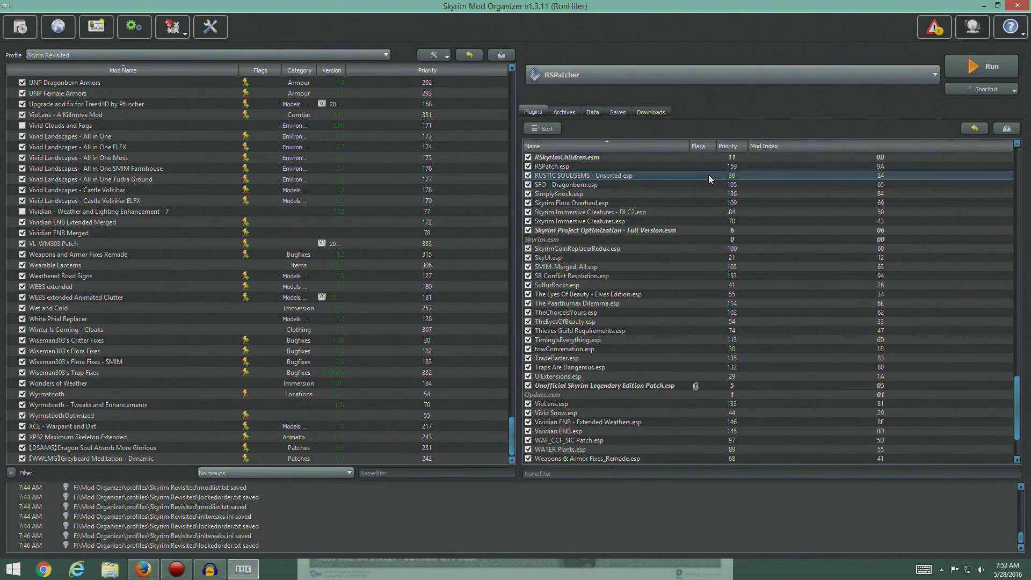
left_click(766, 146)
left_click(737, 146)
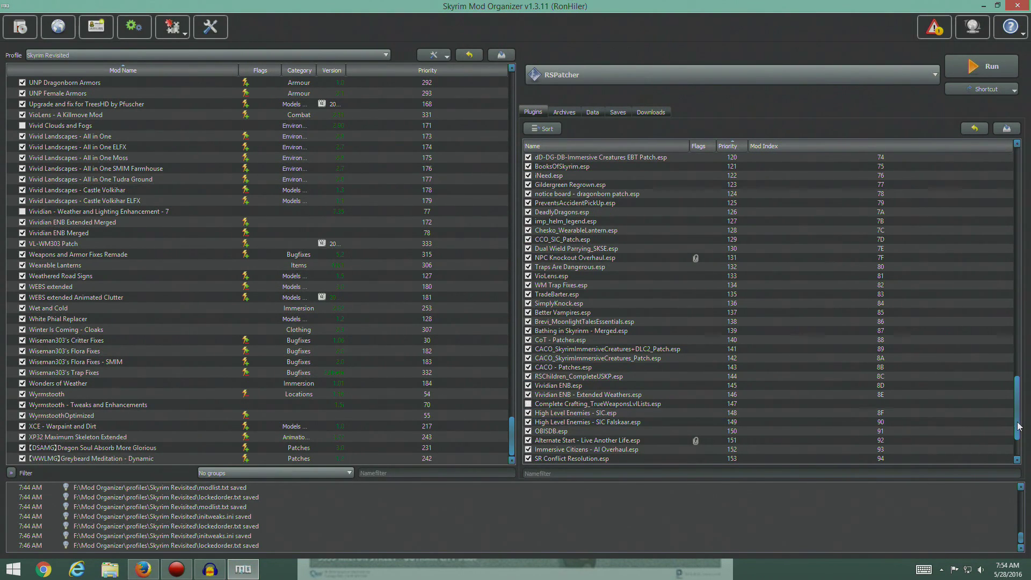
left_click_drag(1018, 427, 1018, 442)
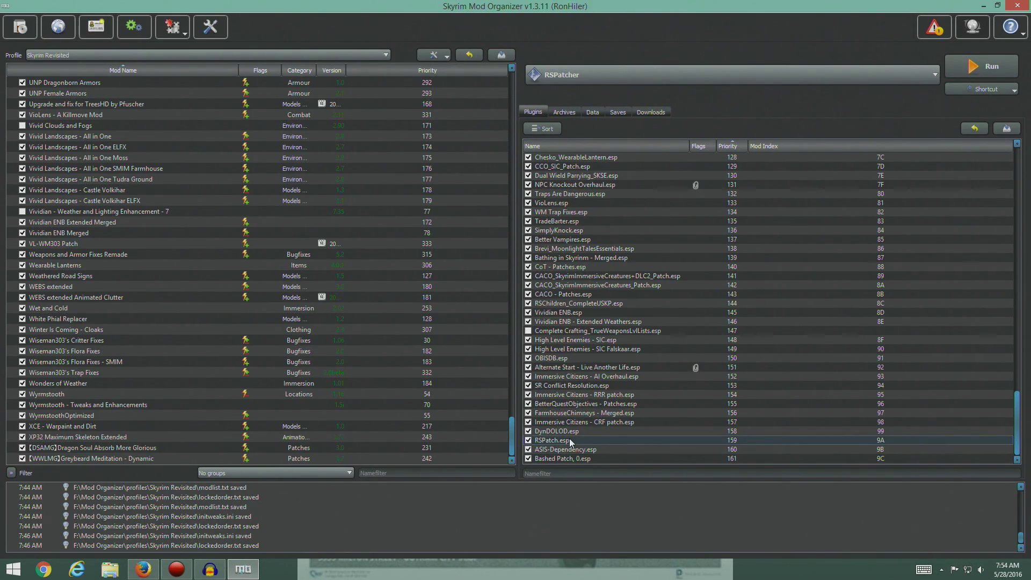
mouse_move(571, 442)
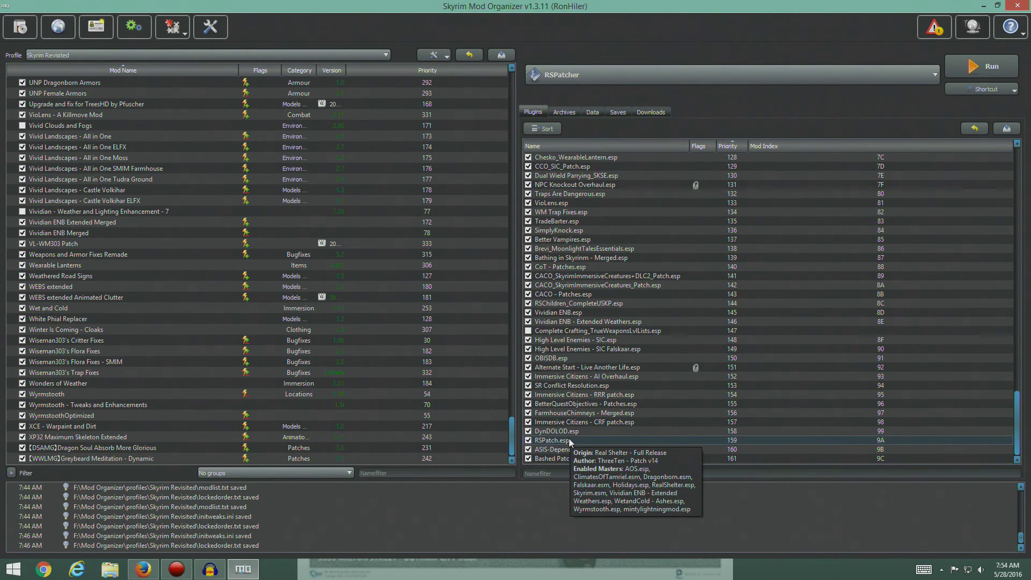
Find Vivid Snow.esp in the plugin list and move it directly below RSPatch.esp in the load order.
left_click(594, 146)
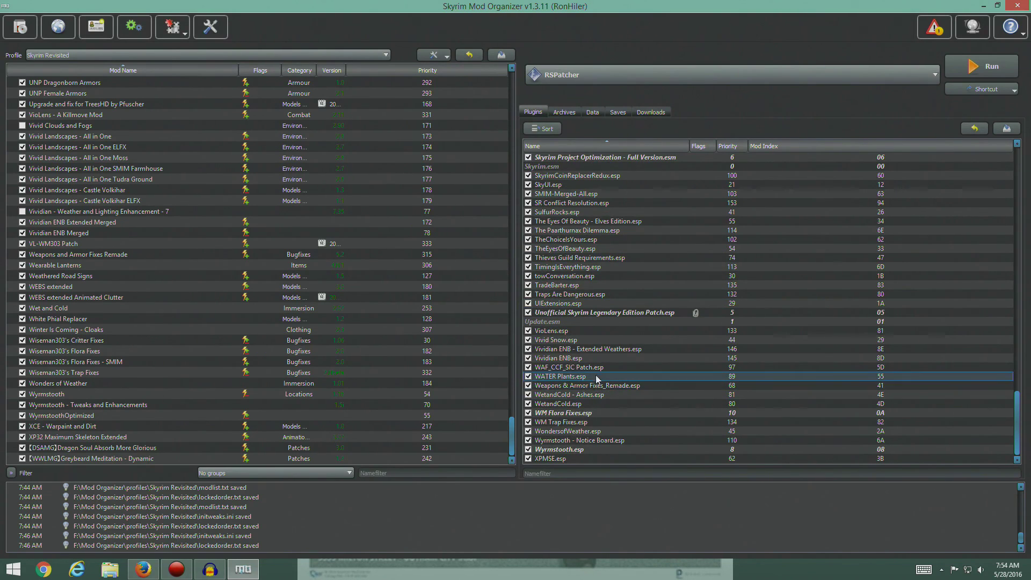
left_click(591, 341)
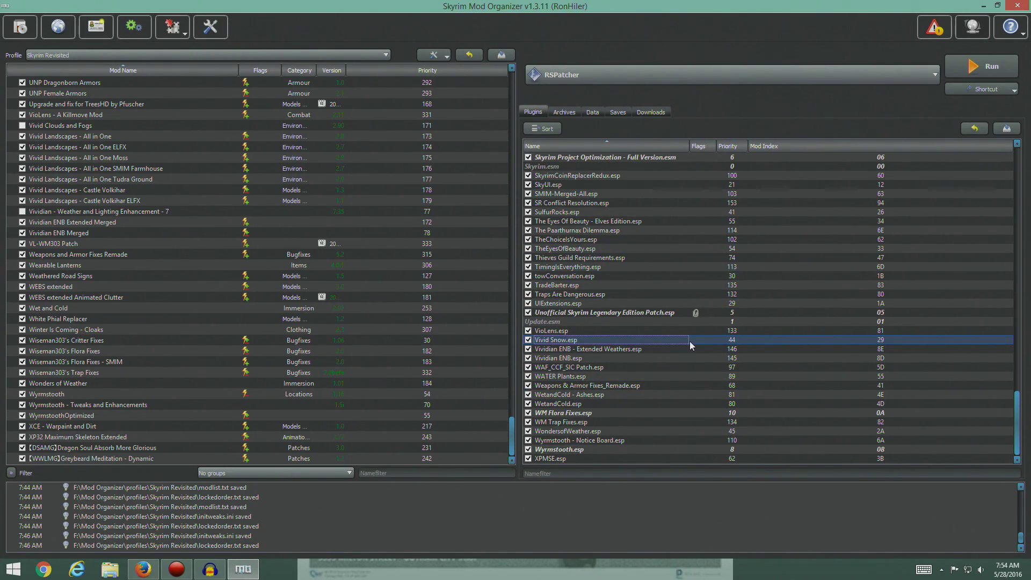
left_click(793, 143)
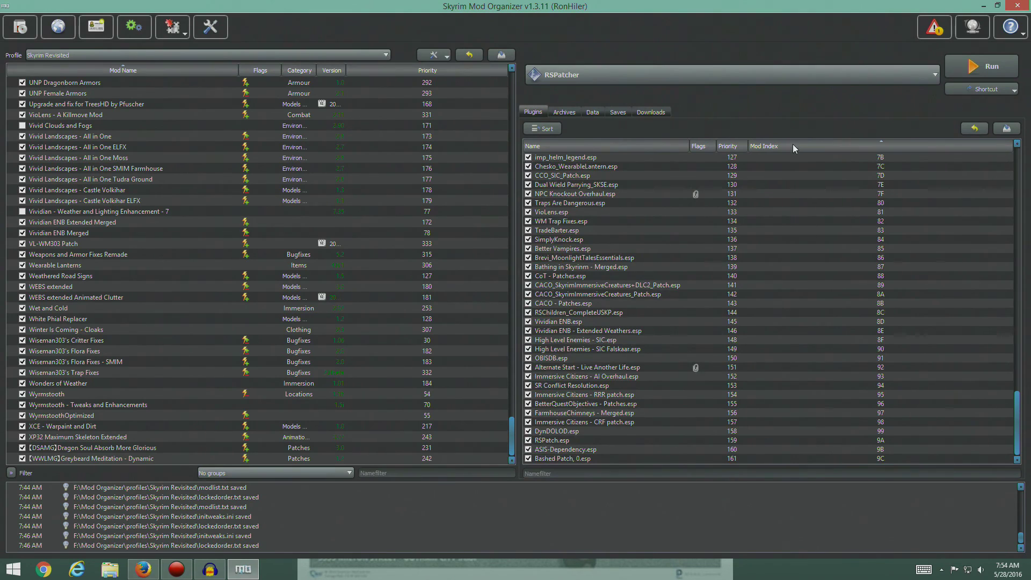
left_click(740, 144)
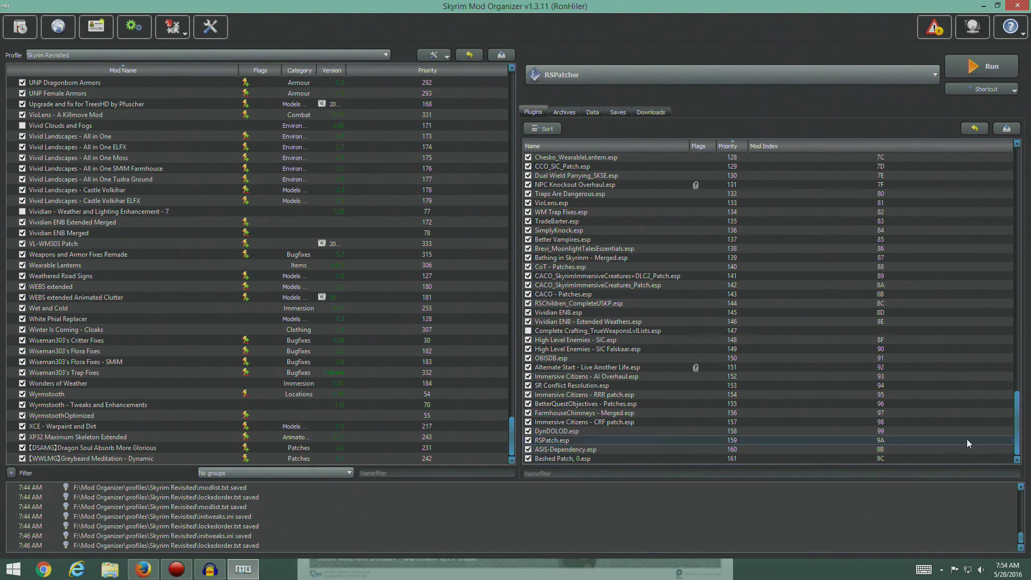
left_click_drag(1016, 438, 1016, 265)
left_click_drag(564, 222, 617, 446)
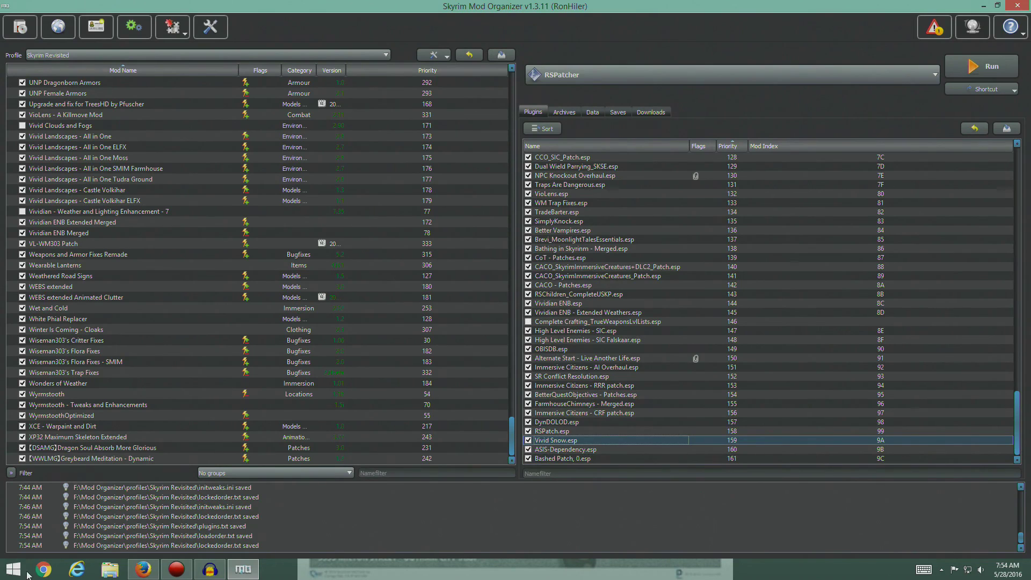
Check the next Vivid Snow instruction in Firefox, then run TES5Edit from Mod Organizer and load the preselected plugins.
left_click(145, 572)
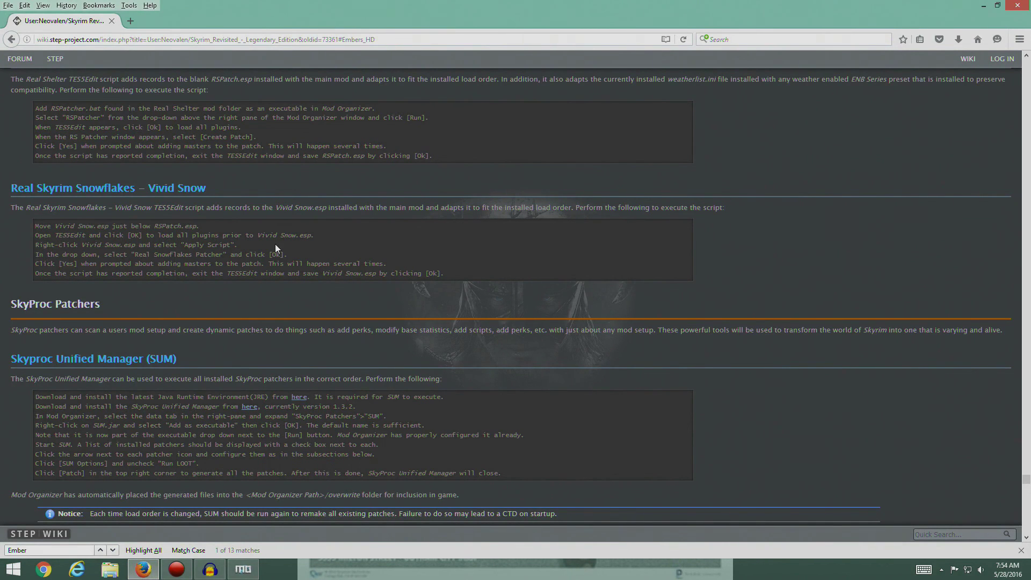
left_click(244, 569)
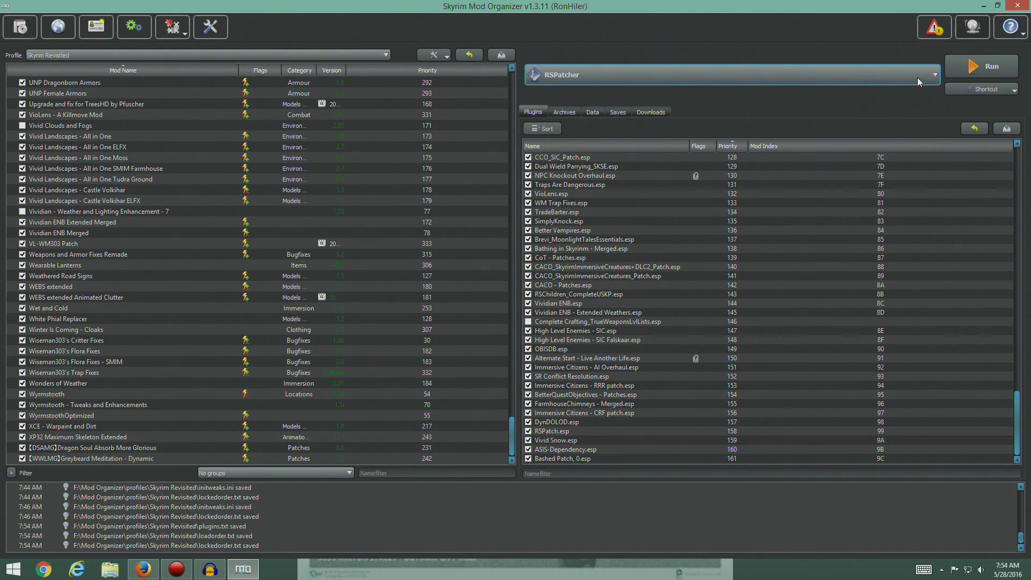
left_click(918, 77)
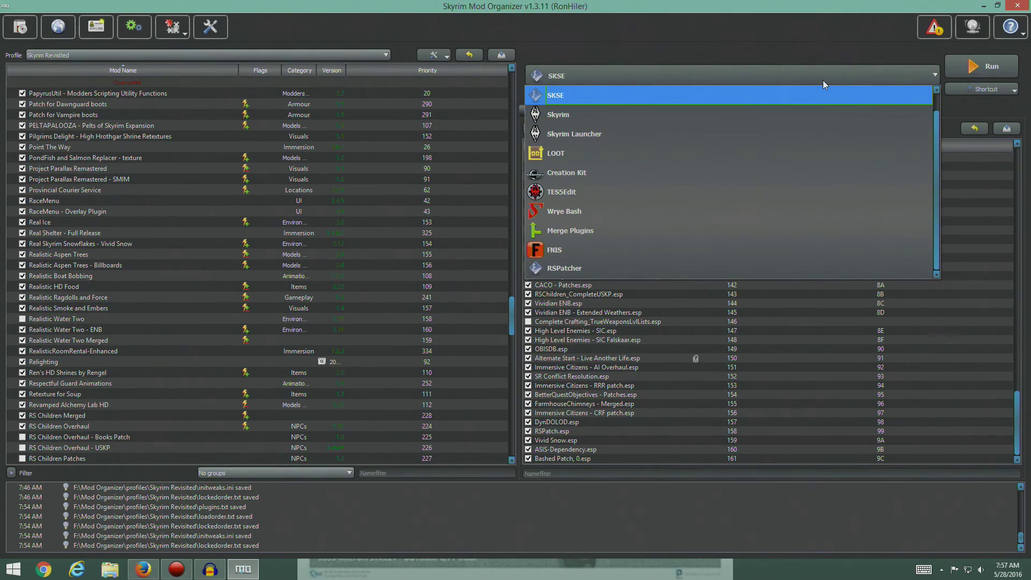
left_click(655, 190)
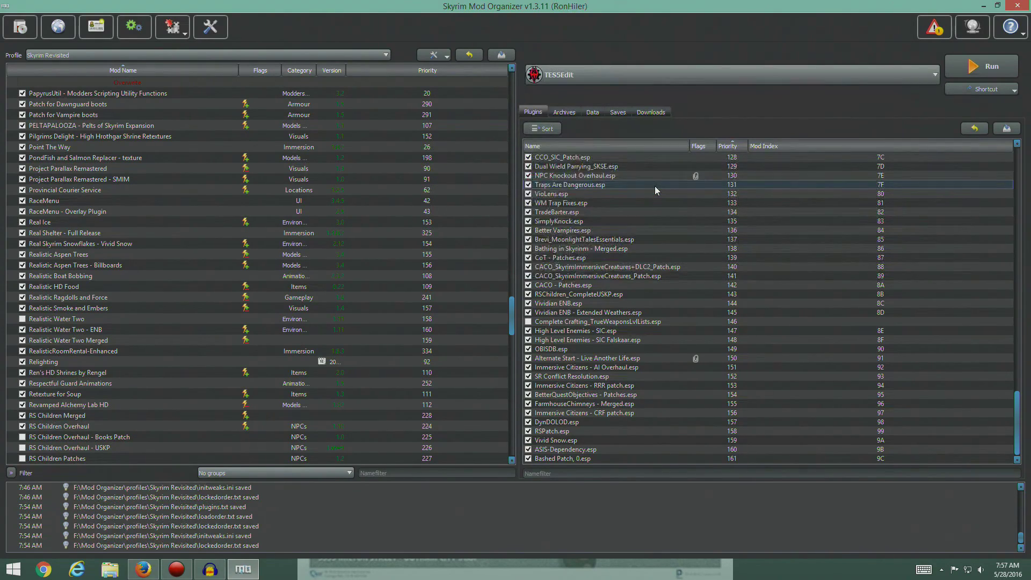
left_click(982, 66)
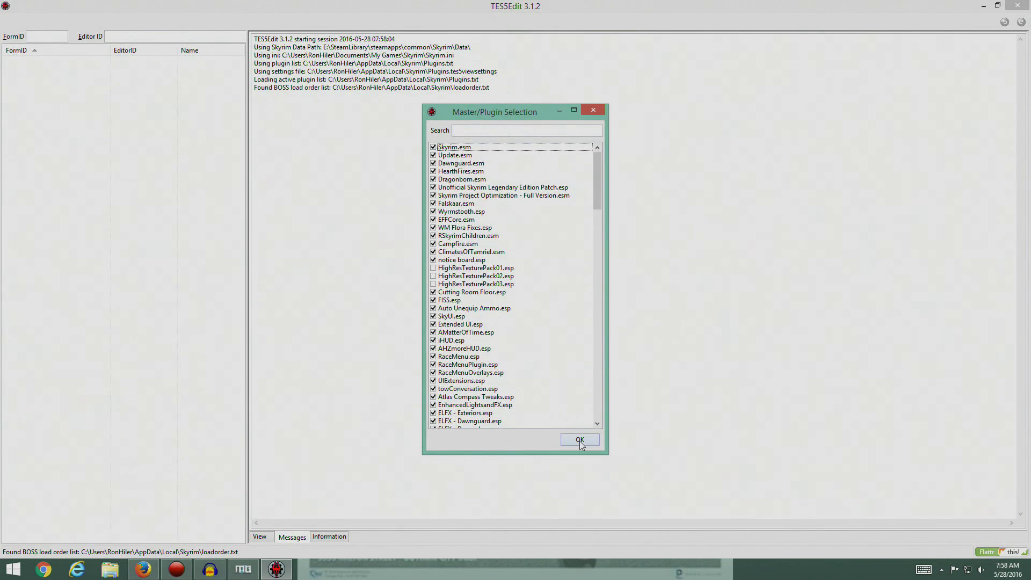
left_click_drag(591, 209, 607, 418)
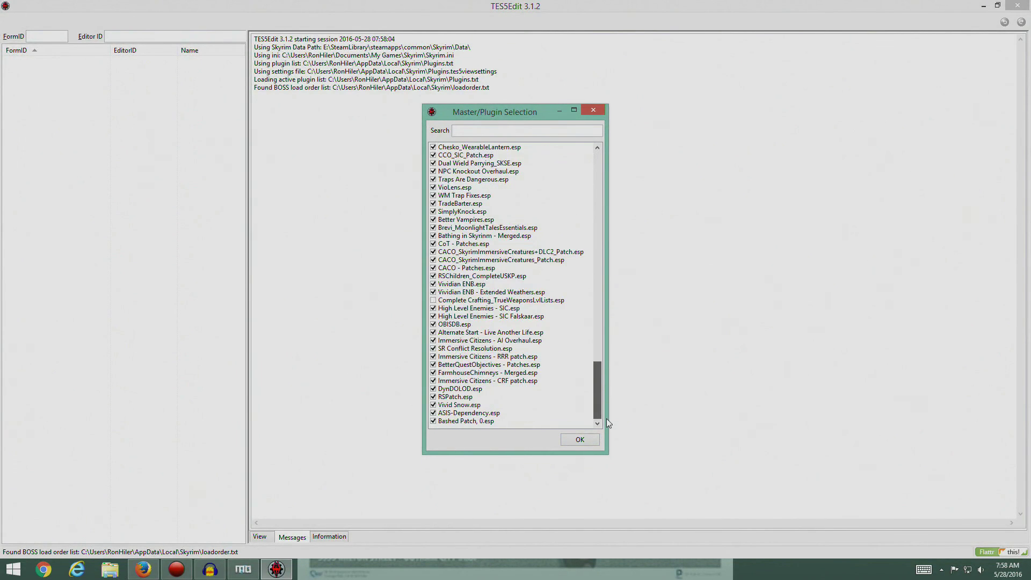
left_click(578, 439)
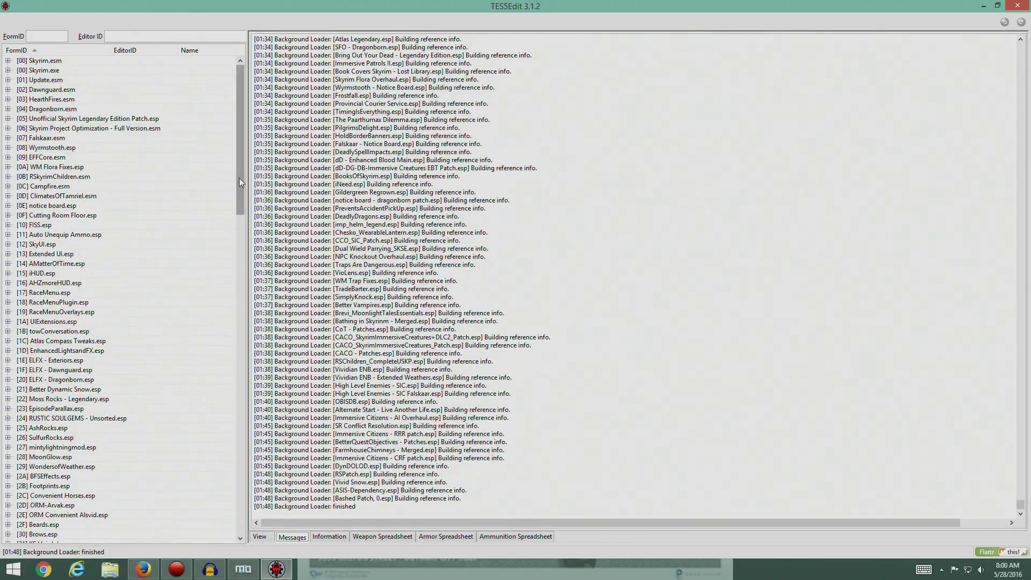
Check the Vivid Snow instructions in Firefox and open the Apply Script dialog for Vivid Snow.esp in TES5Edit.
scroll(240, 179, "down", 20)
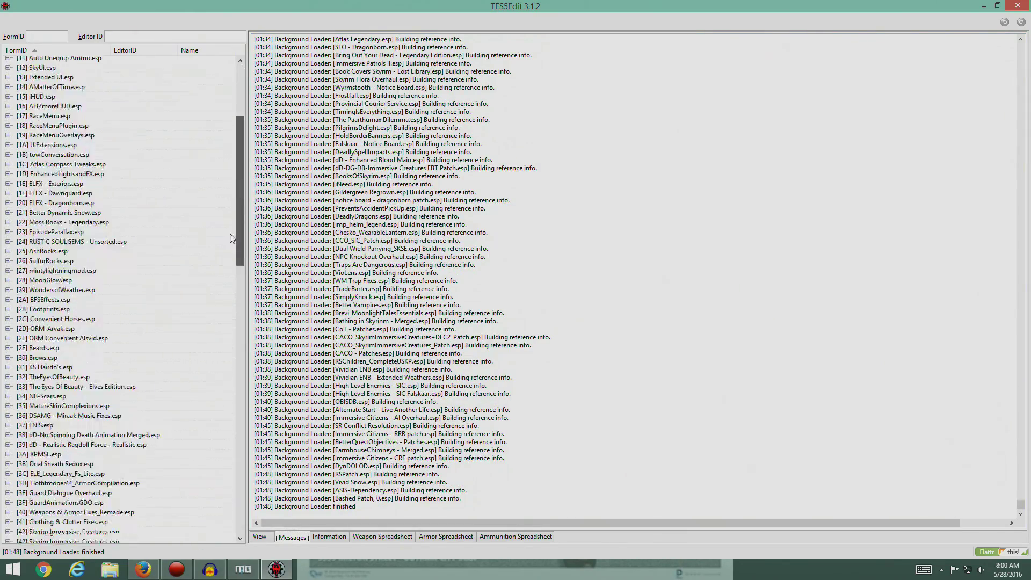
left_click(149, 576)
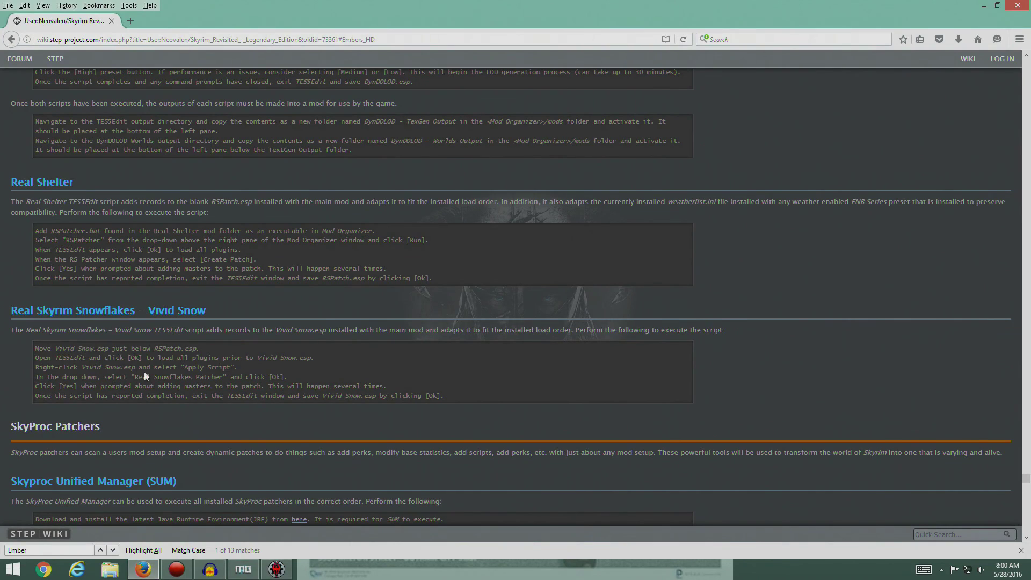
left_click(276, 569)
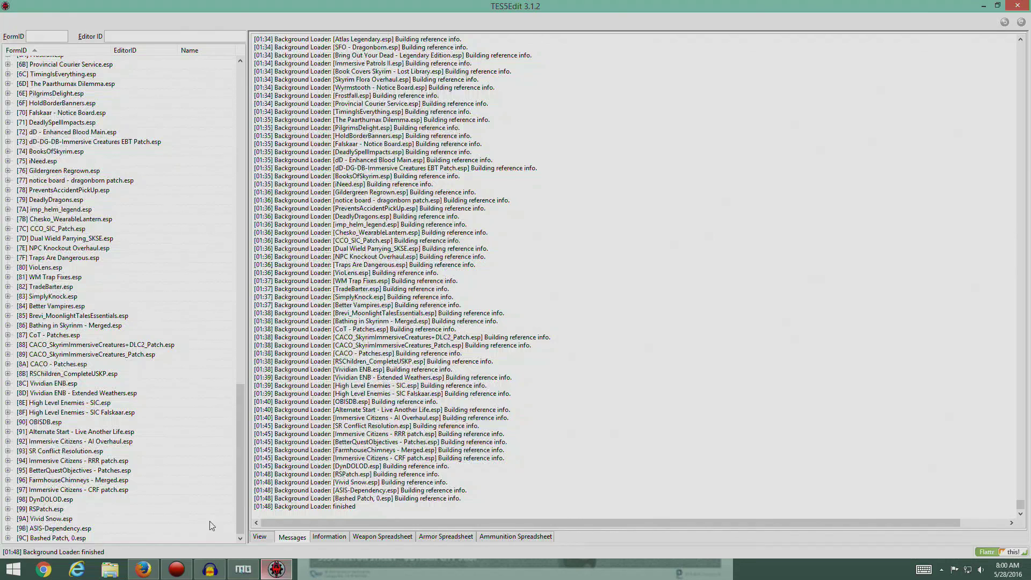
right_click(55, 518)
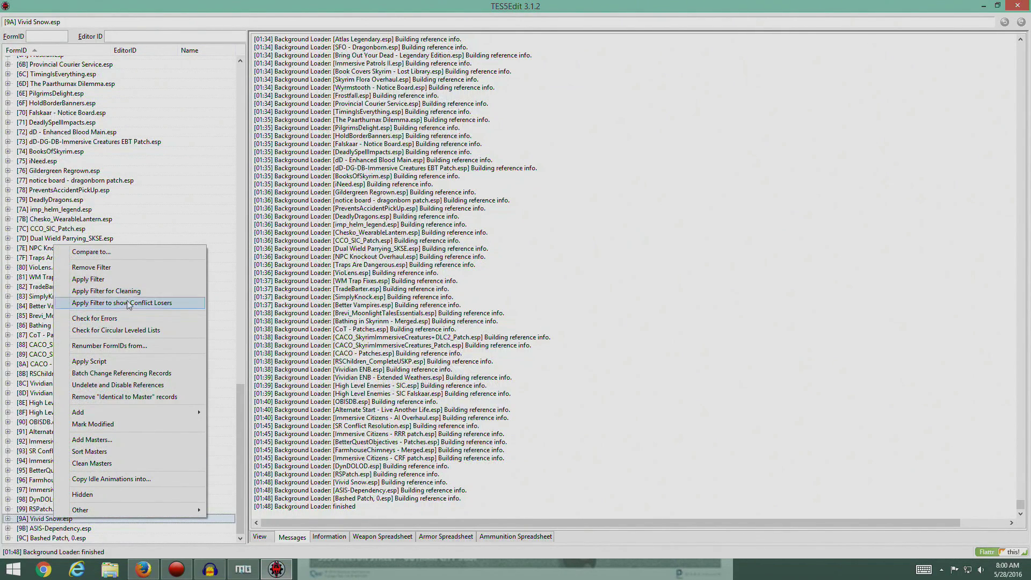
left_click(129, 364)
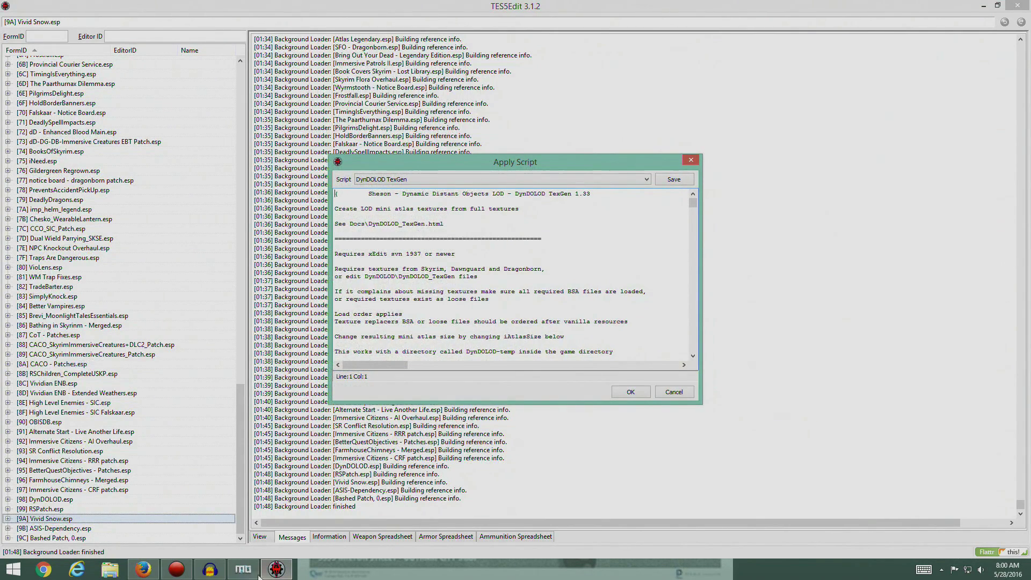
Look up the required script name in the Firefox guide and run the Real Snowflakes Patcher script on Vivid Snow.esp.
left_click(143, 570)
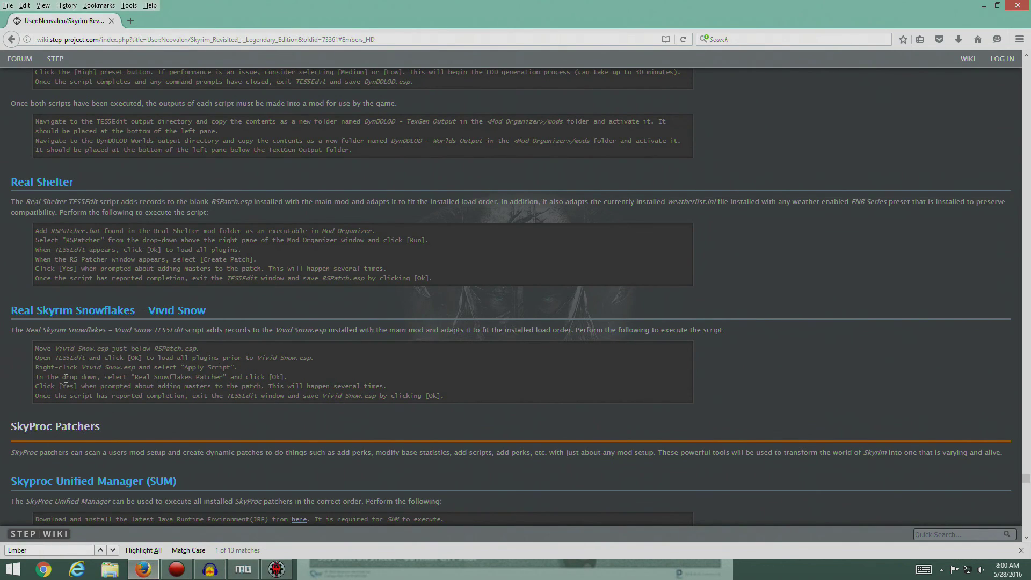
left_click(277, 570)
left_click(647, 179)
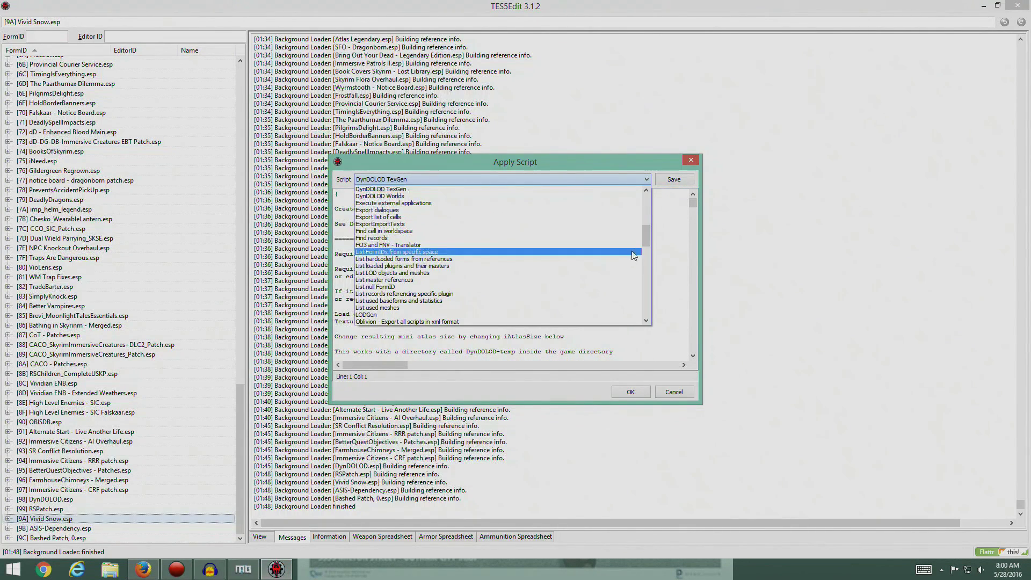
left_click_drag(643, 240, 643, 265)
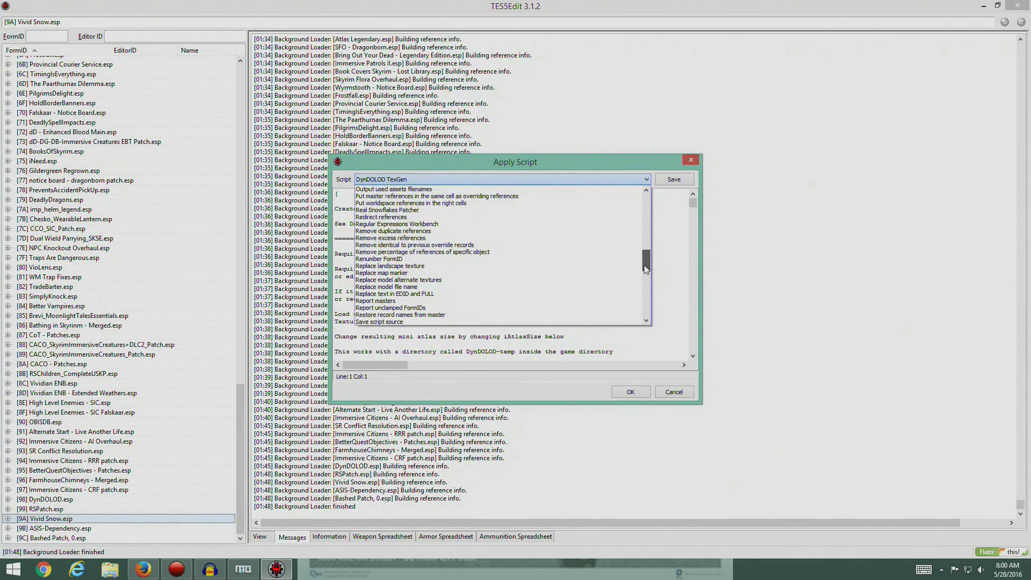
left_click(411, 211)
left_click(628, 392)
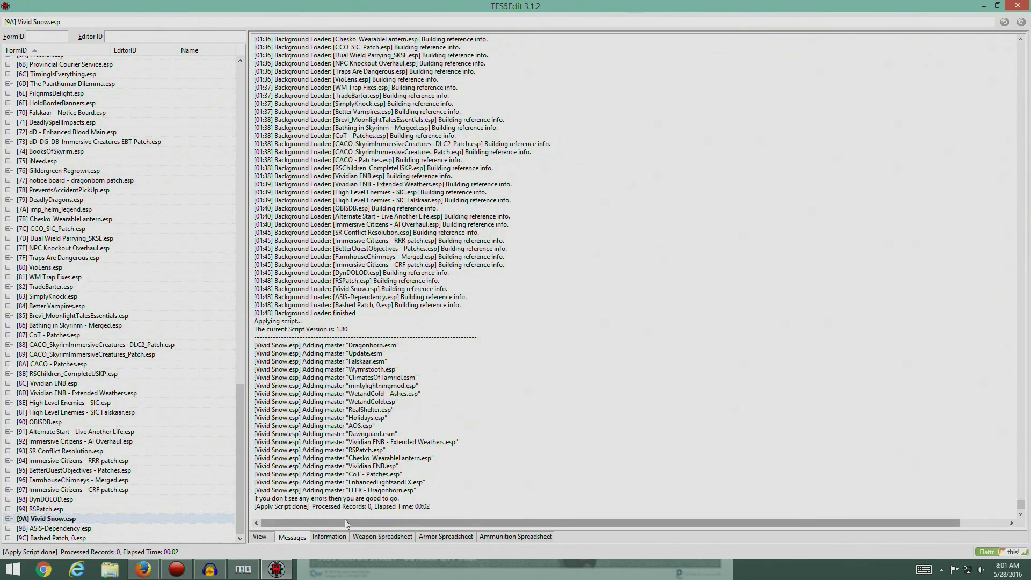
Check the final Vivid Snow instruction in Firefox, and exit TES5Edit saving Vivid Snow.esp without a plugin backup.
left_click(143, 569)
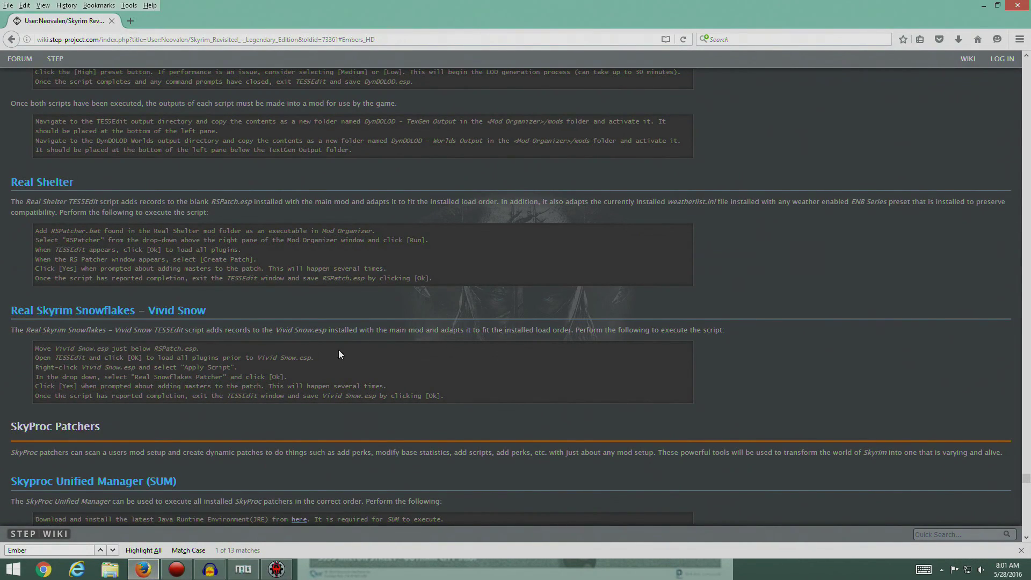
left_click(276, 569)
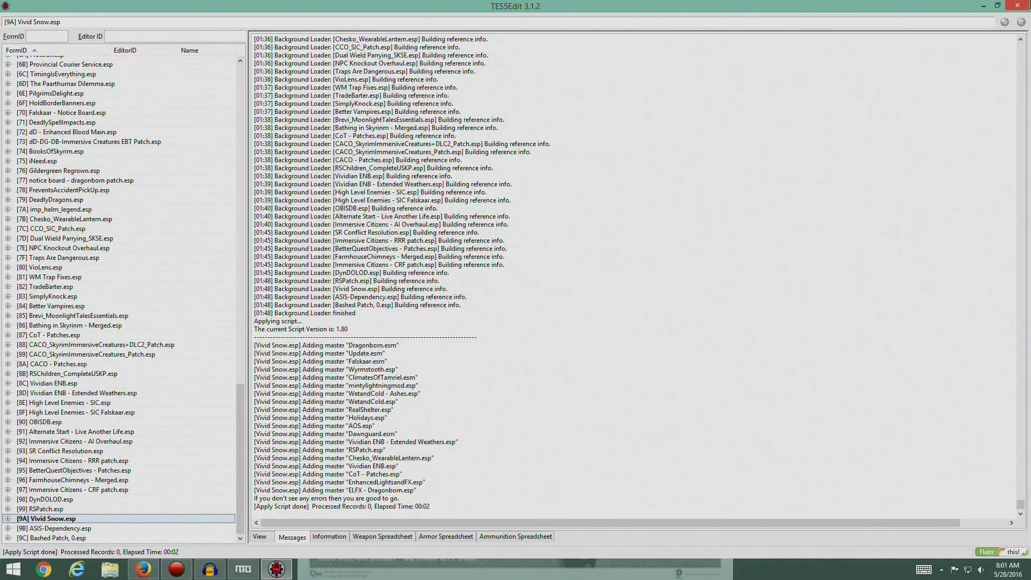
left_click(1018, 5)
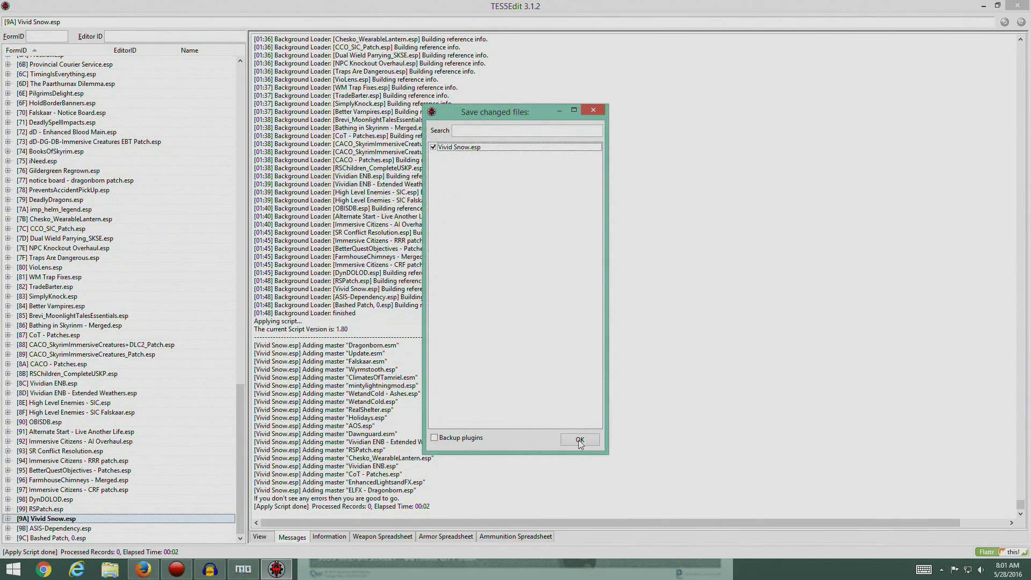
left_click(579, 440)
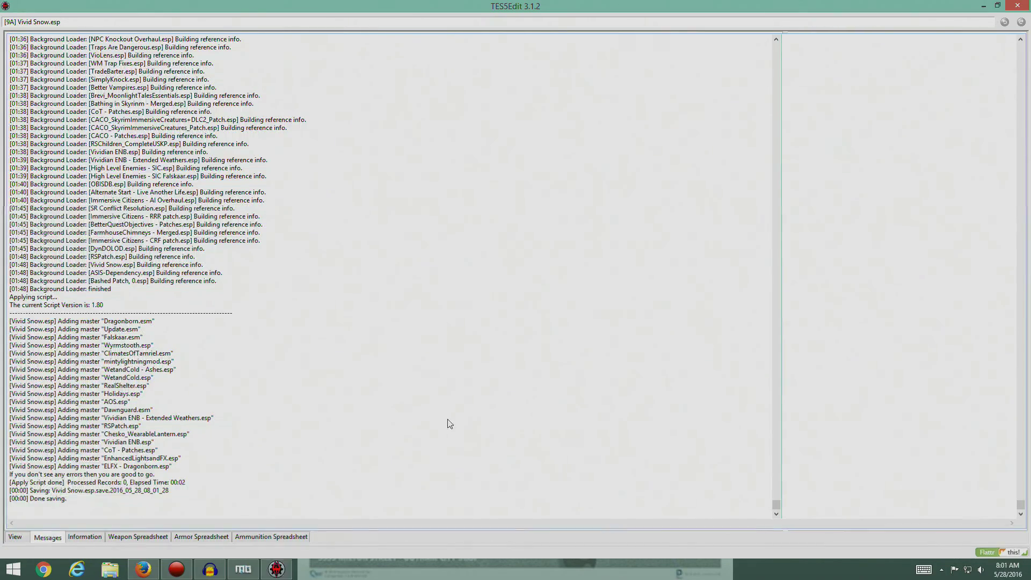
Read the guide's SkyProc Unified Manager section, follow its SUM link, and download SUM Program version 1.3.2 with the mod manager.
scroll(201, 314, "up", 8)
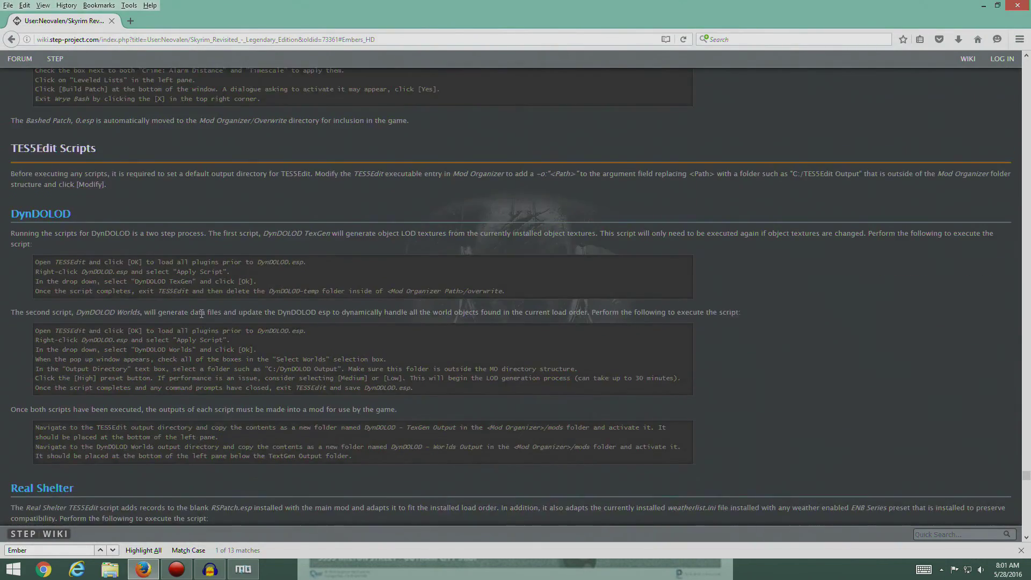
scroll(215, 304, "down", 9)
scroll(238, 277, "down", 8)
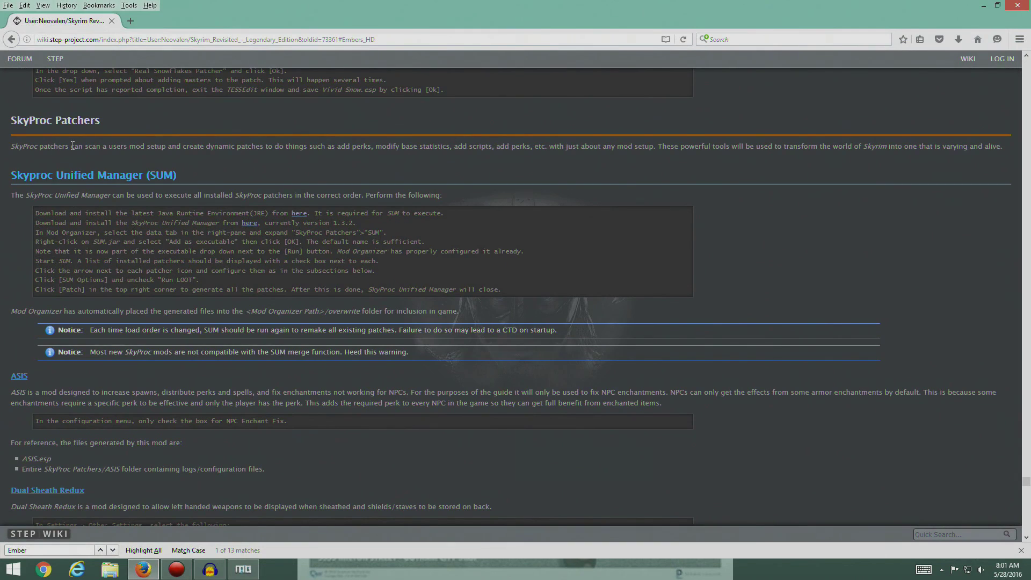
scroll(188, 228, "up", 2)
scroll(134, 218, "down", 2)
left_click(250, 223)
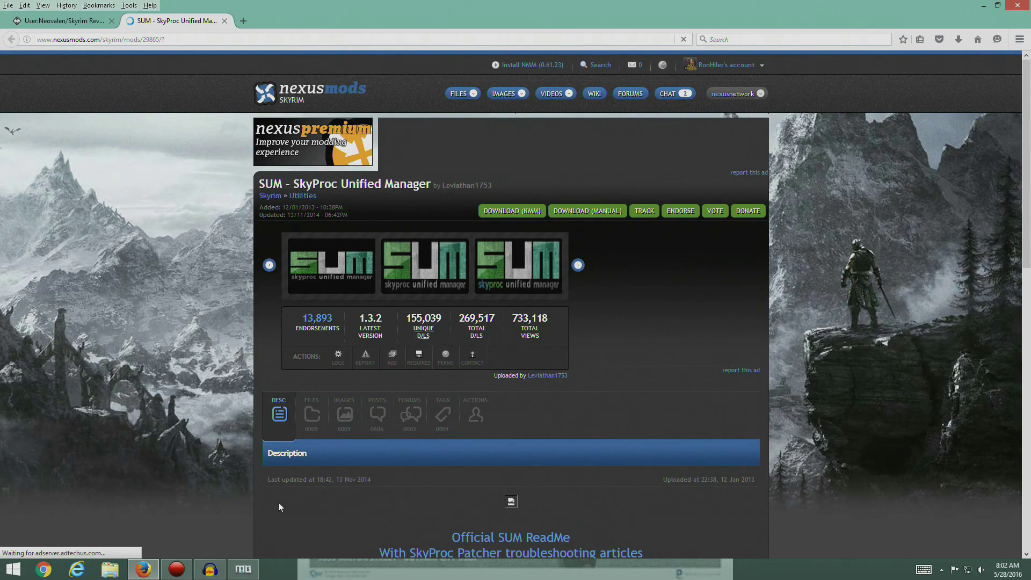
left_click(311, 414)
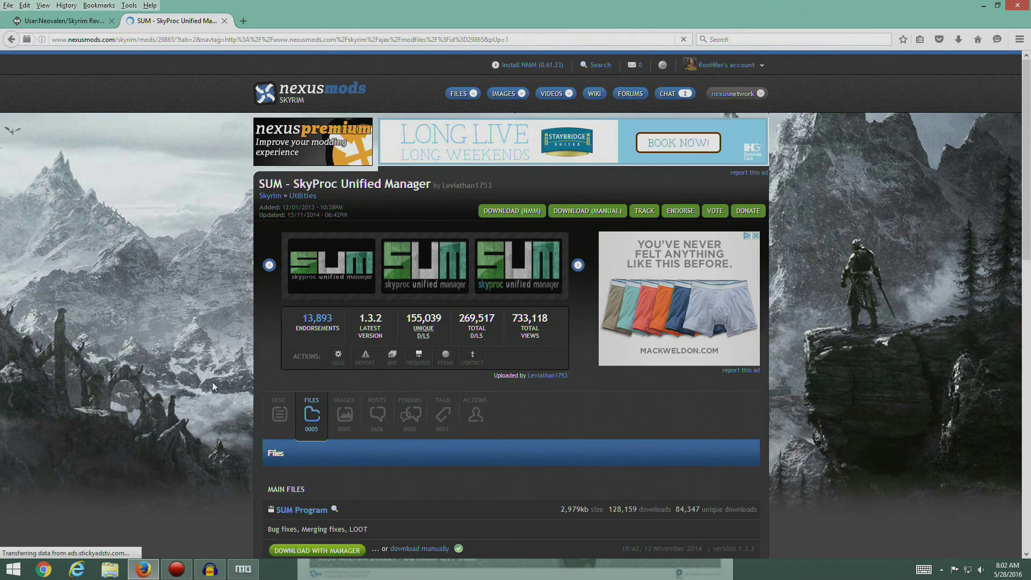
scroll(211, 382, "down", 2)
scroll(211, 382, "down", 1)
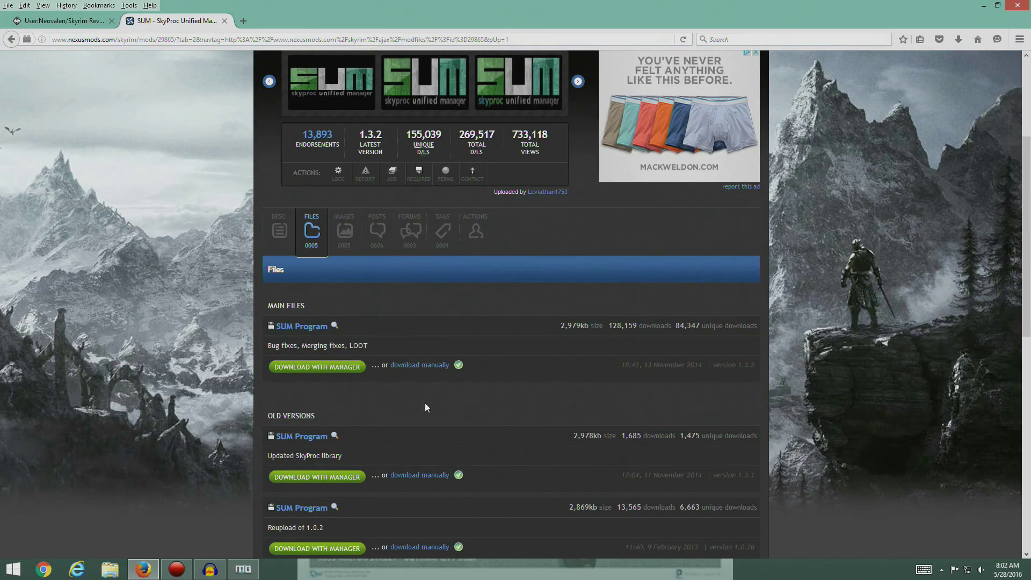
left_click(338, 369)
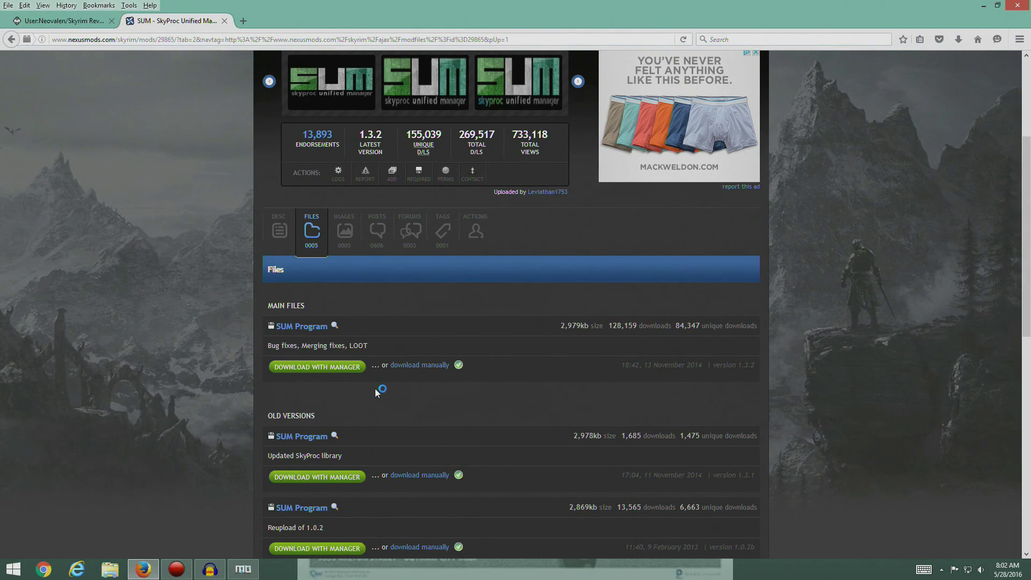
key("ctrl+w")
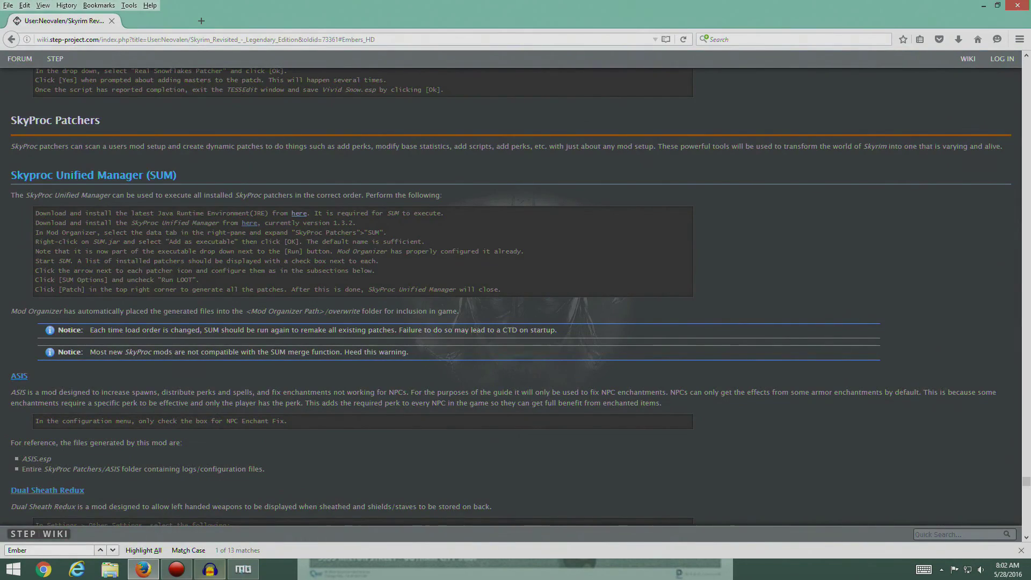
Compare the guide's SUM instructions with Mod Organizer and locate the SUM Program archive among the downloads.
left_click(243, 569)
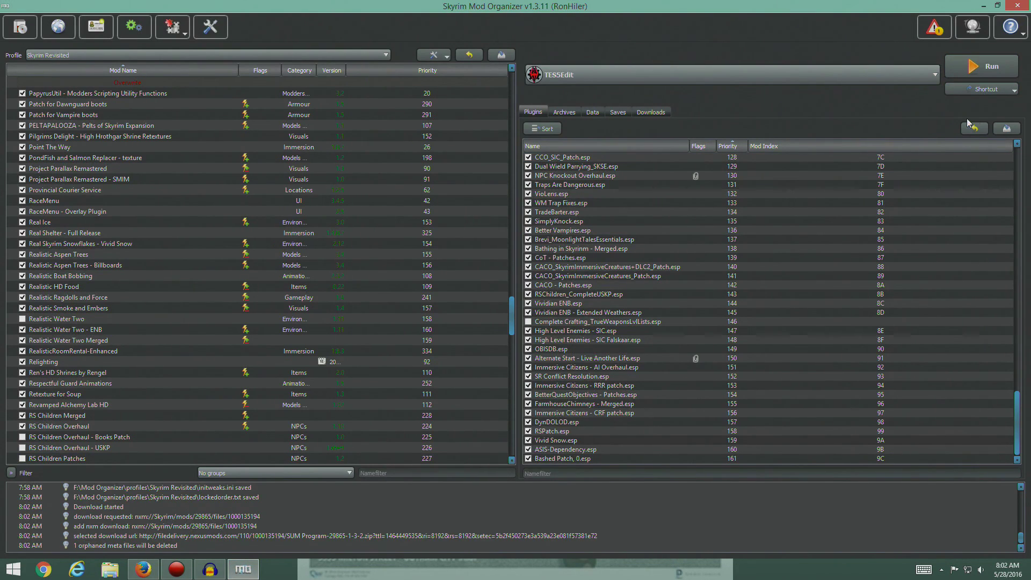
left_click(660, 116)
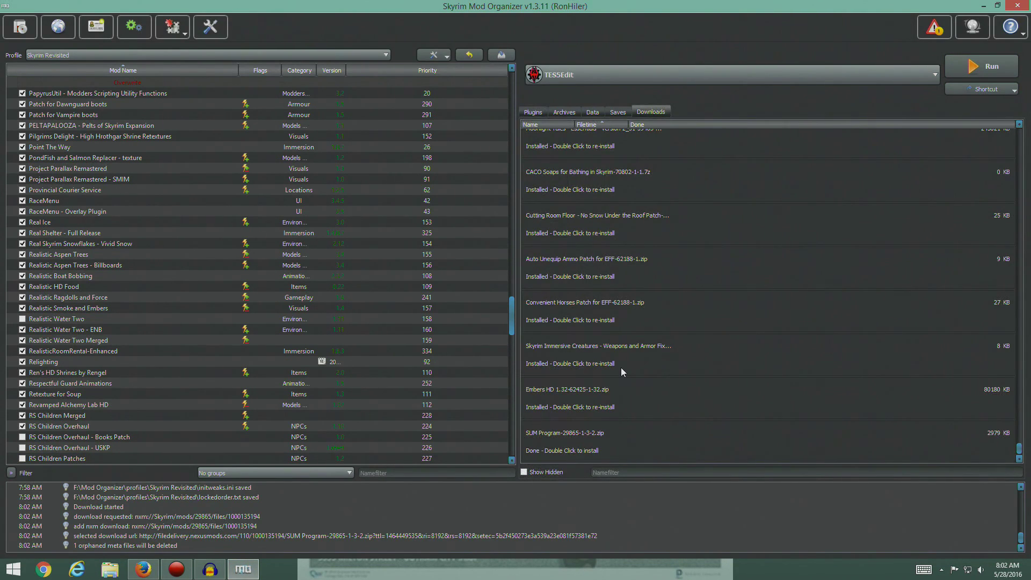
left_click(141, 571)
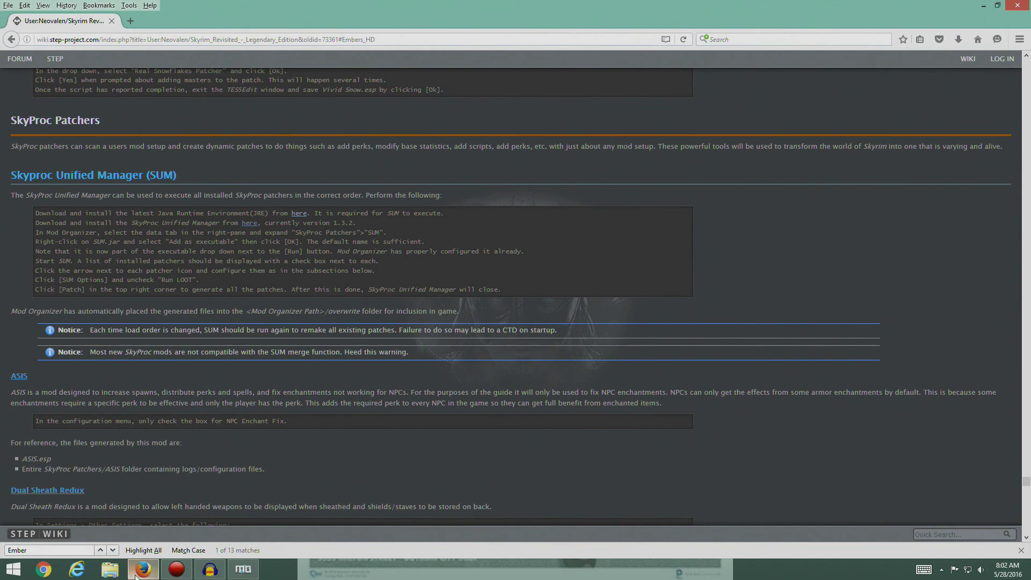
left_click(243, 569)
left_click(143, 569)
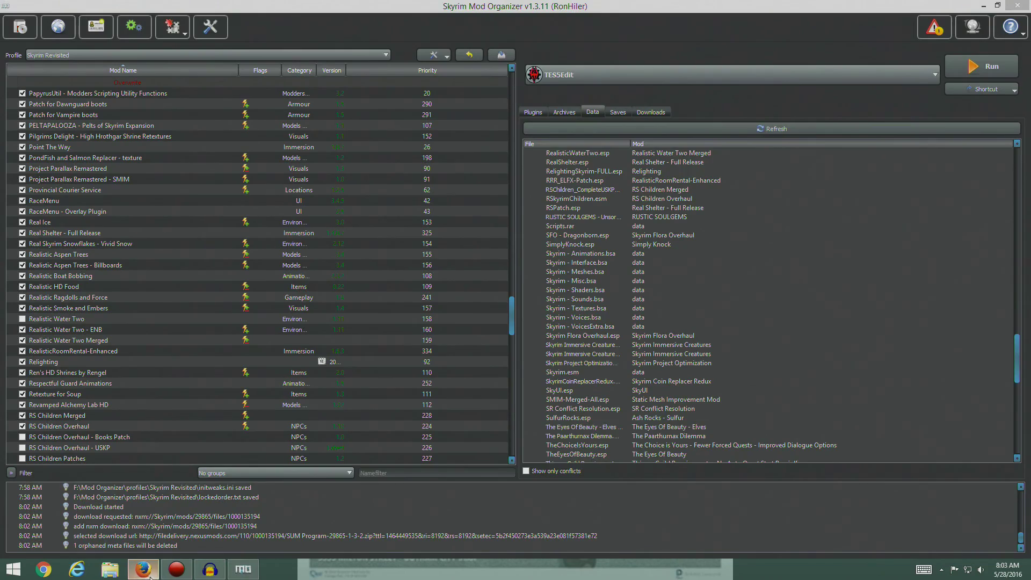
left_click(247, 571)
left_click(647, 113)
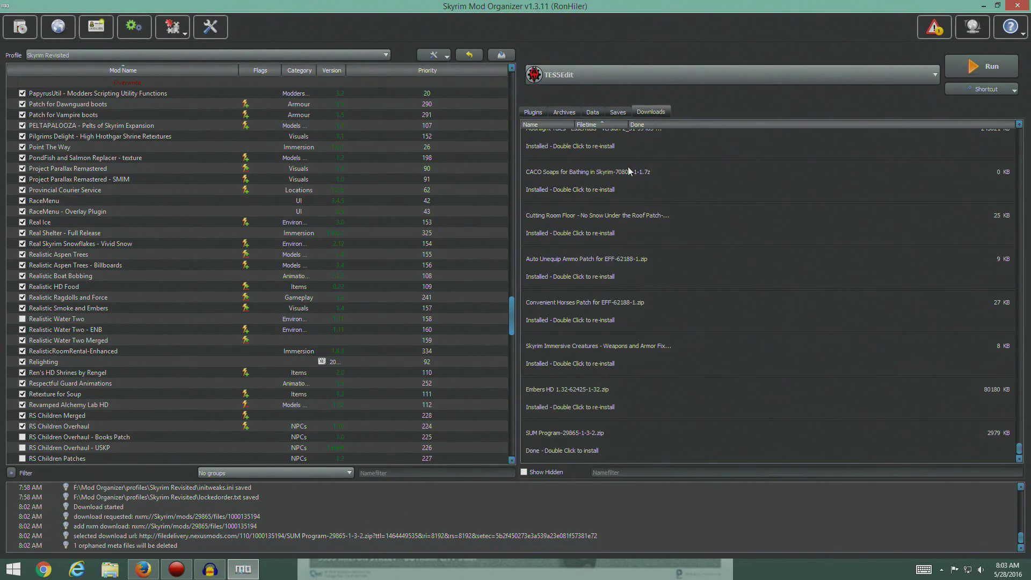
Manually install SUM Program-29865-1-3-2.zip as SUM - SkyProc Unified Manager, setting the archive's top folder as the data directory.
double_click(561, 433)
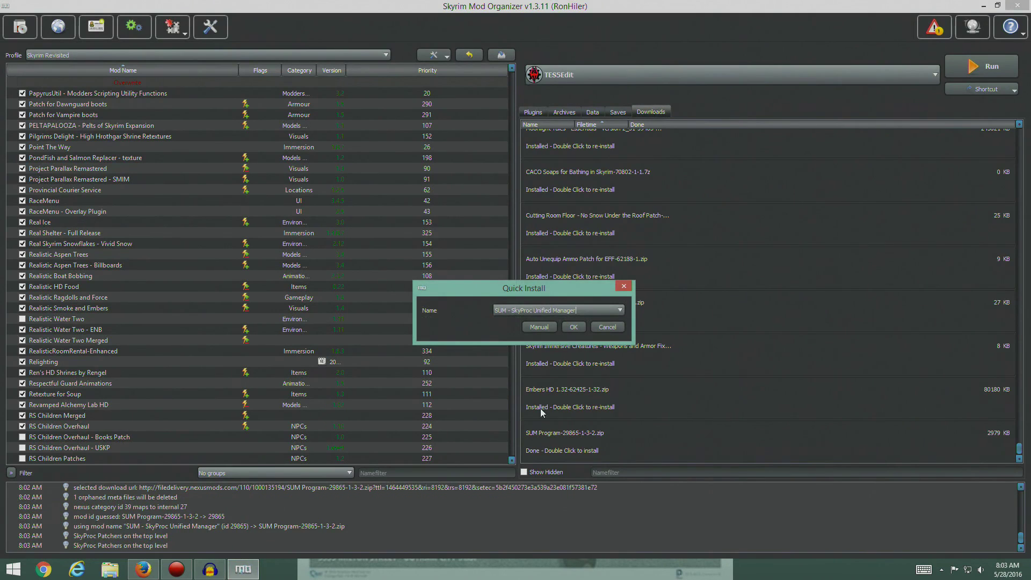
left_click(539, 327)
right_click(437, 268)
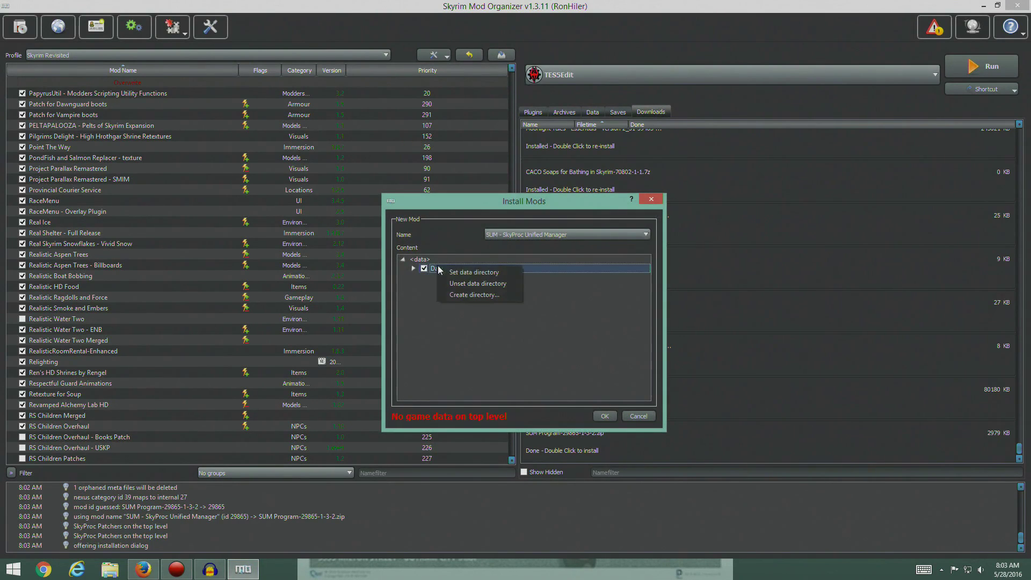
left_click(474, 273)
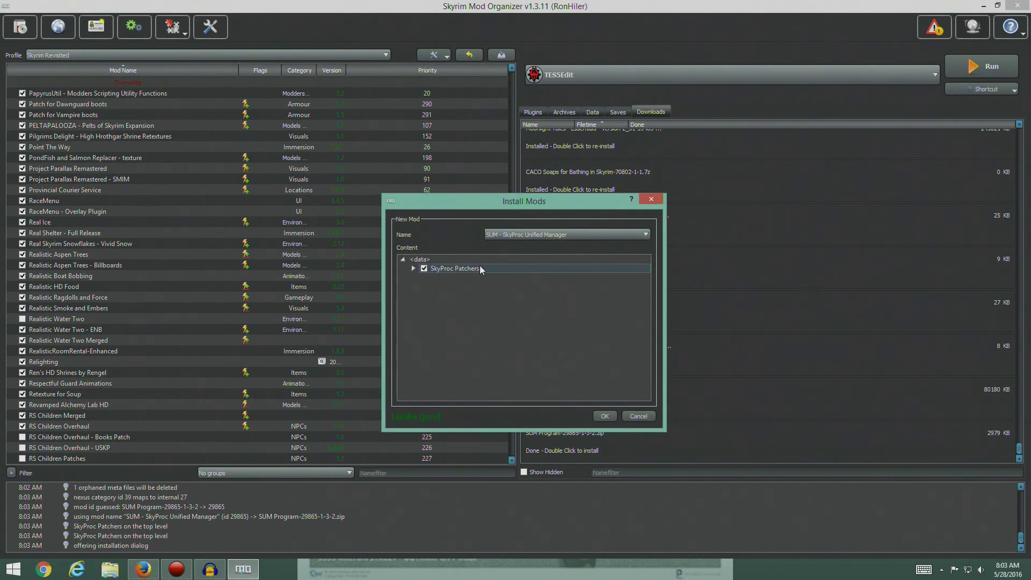
left_click(605, 416)
Sort the mod list by priority, recheck the SUM instructions in Firefox, and enable the SUM - SkyProc Unified Manager mod.
left_click(314, 350)
scroll(207, 293, "down", 20)
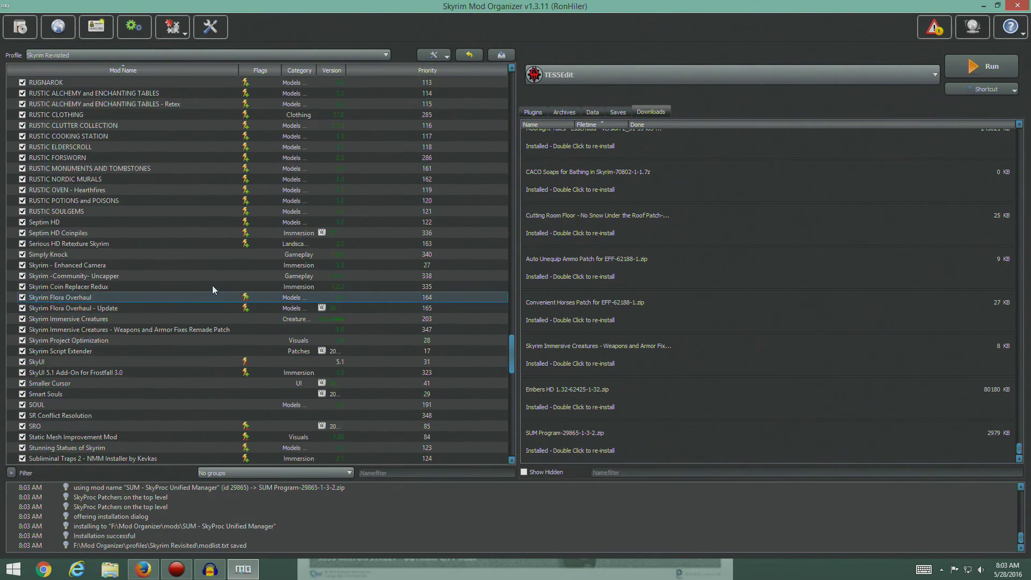
left_click(385, 69)
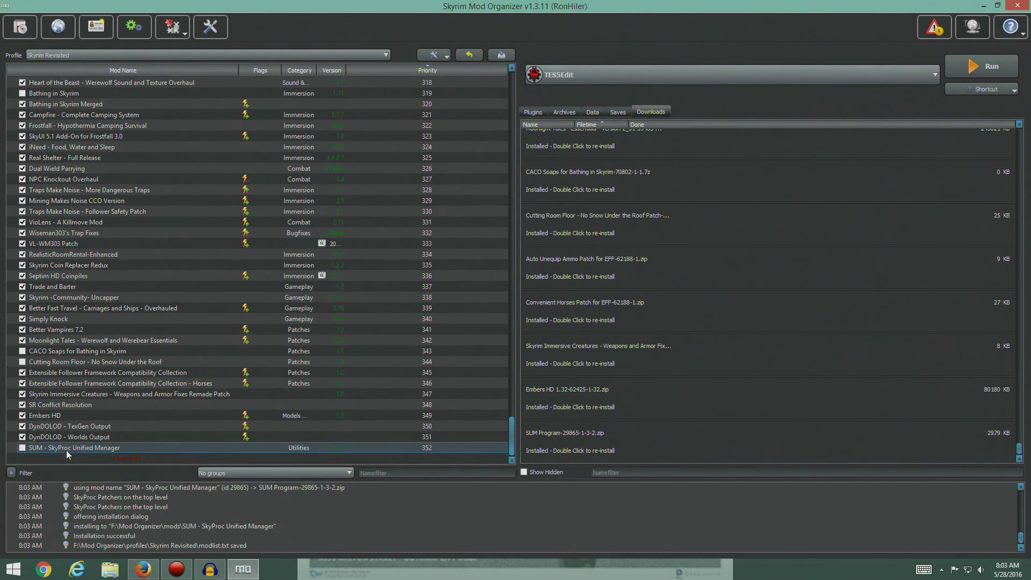
left_click(592, 113)
left_click(142, 569)
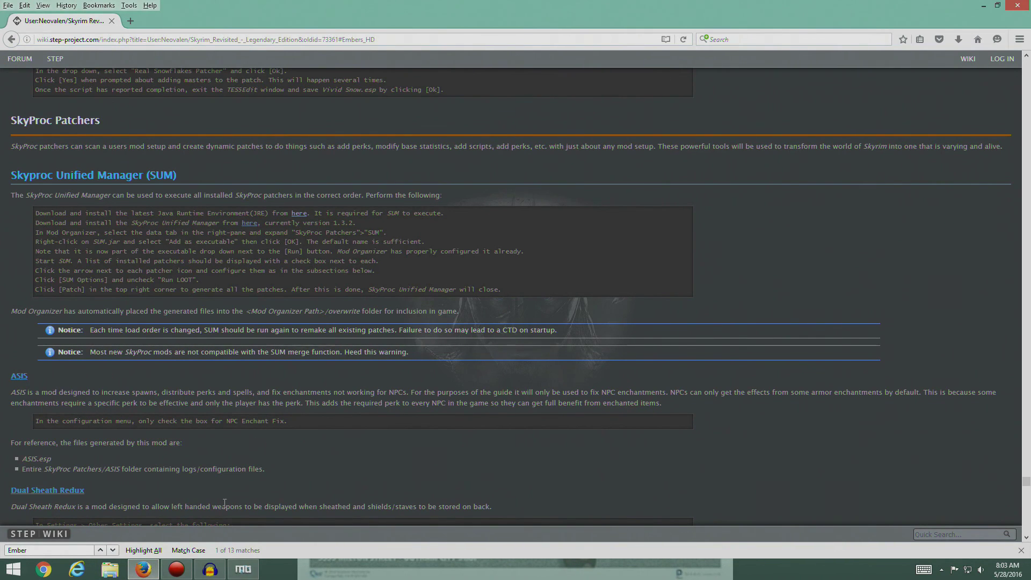
left_click(244, 568)
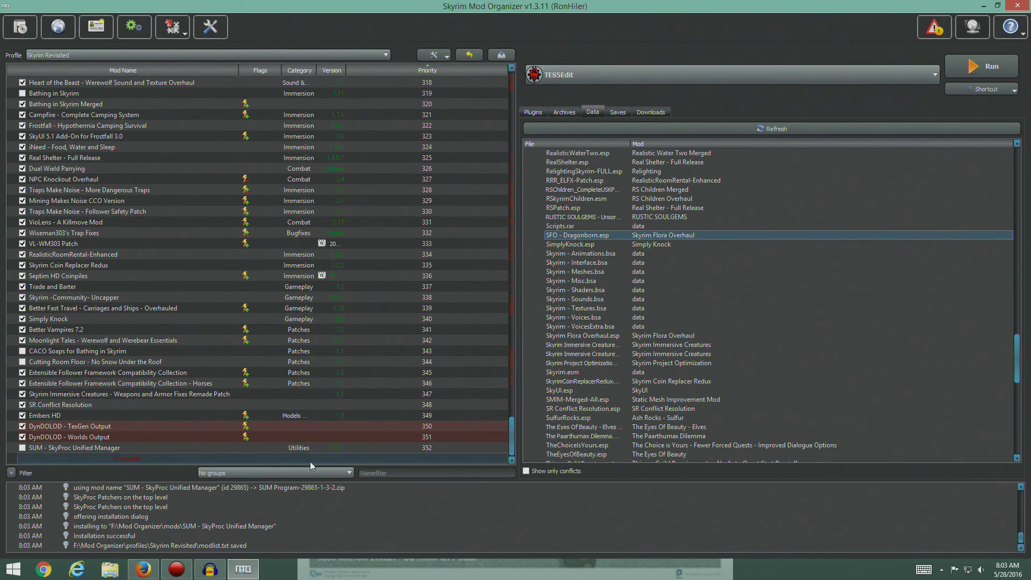
left_click(22, 449)
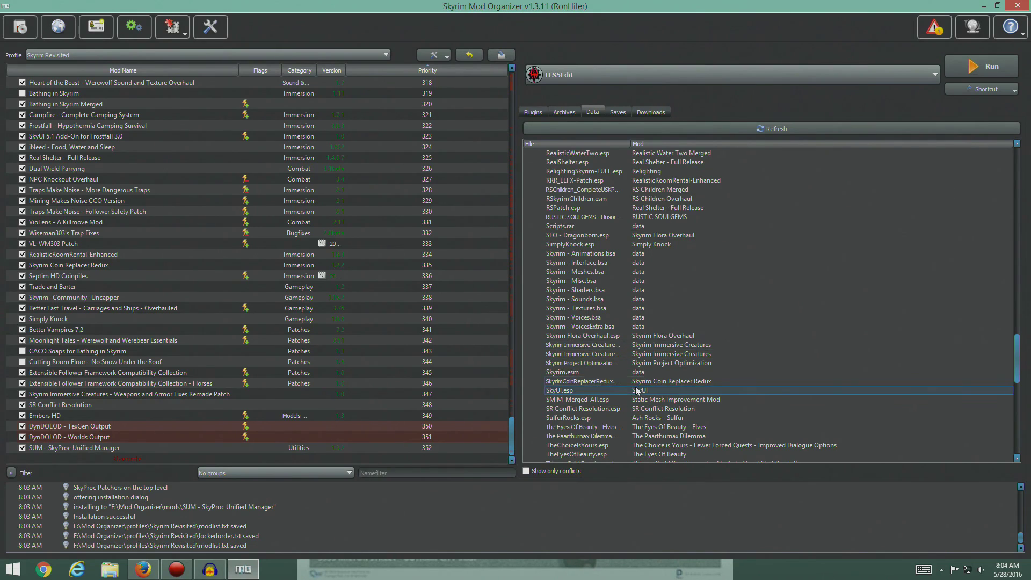
Look for SUM.jar in the virtual data tree by expanding SkyProc Patchers and its SUM folder.
scroll(636, 386, "down", 10)
left_click(539, 399)
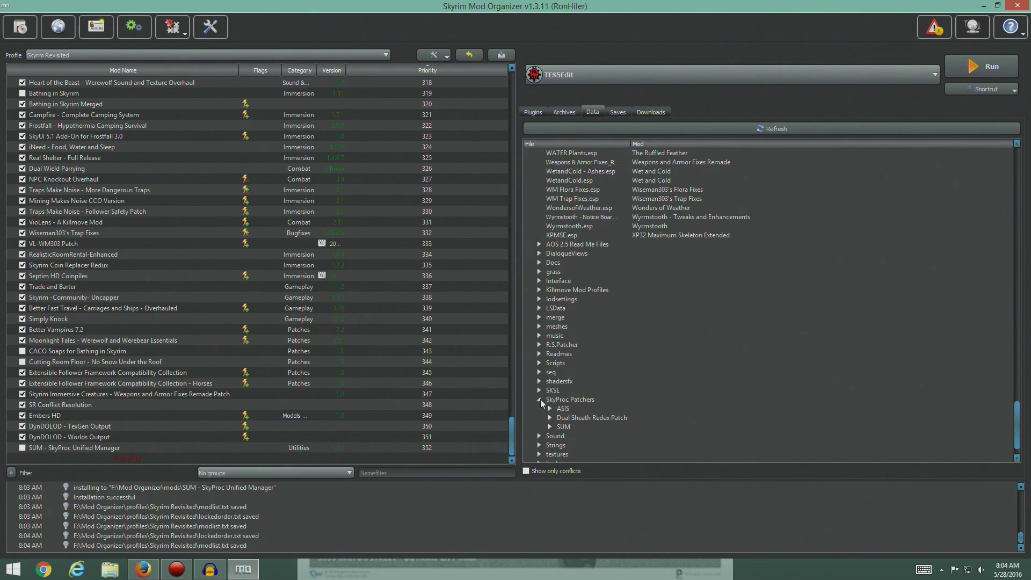
double_click(564, 427)
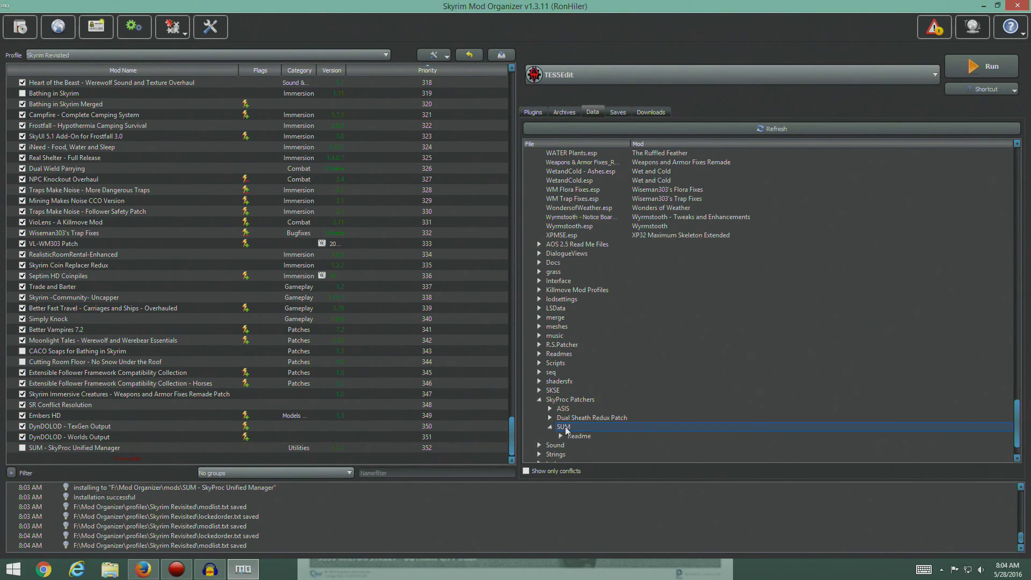
left_click(143, 569)
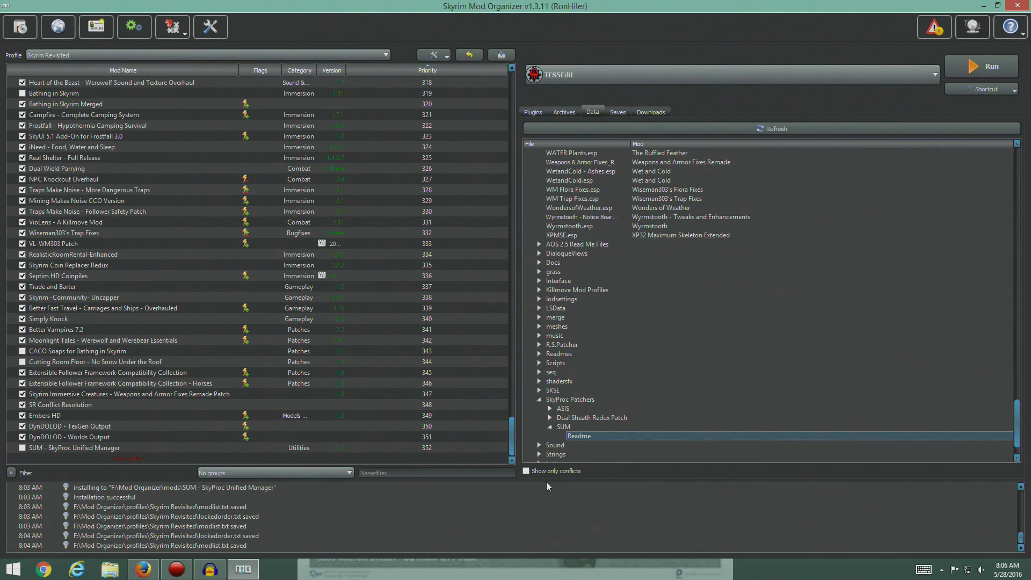
left_click(602, 434)
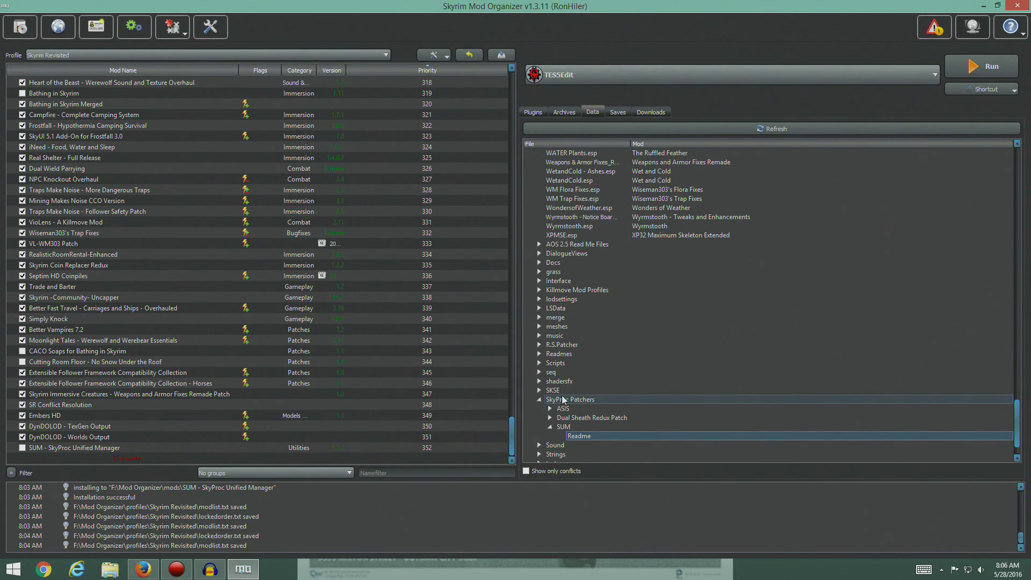
left_click(563, 427)
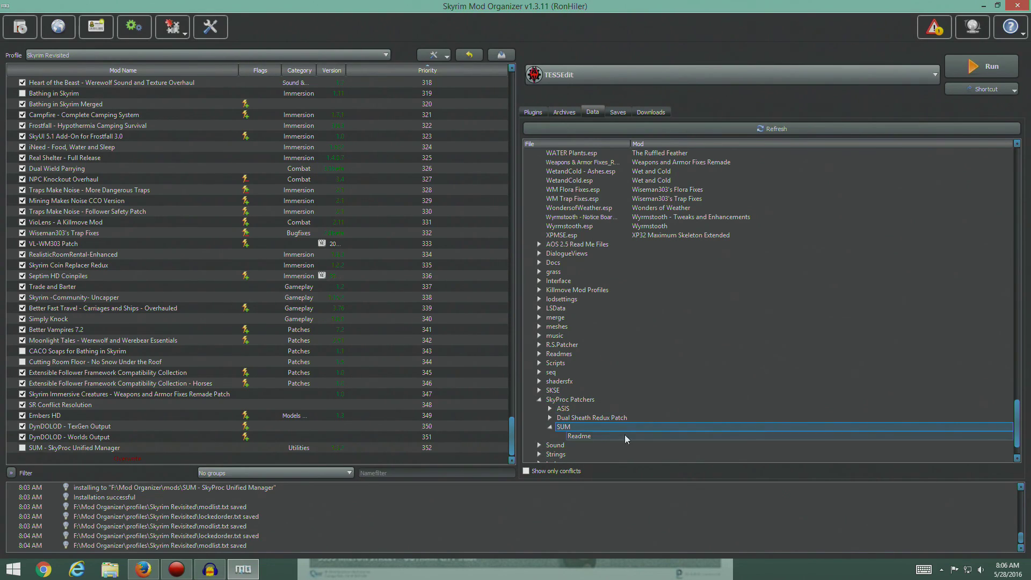
Inspect the SUM - SkyProc Unified Manager mod's file tree and check SUM.jar inside SkyProc Patchers\SUM.
right_click(93, 448)
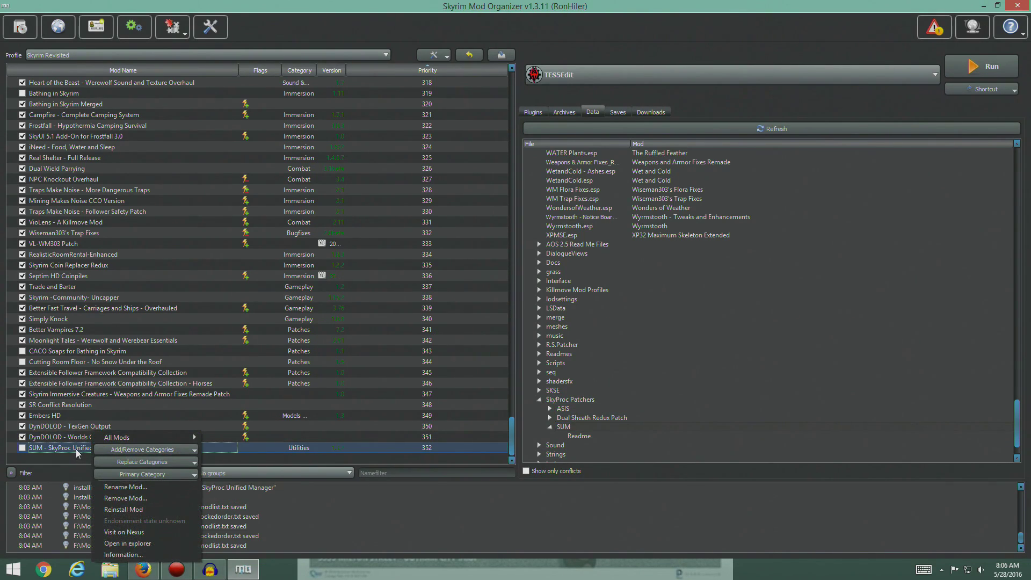
left_click(124, 555)
left_click(650, 159)
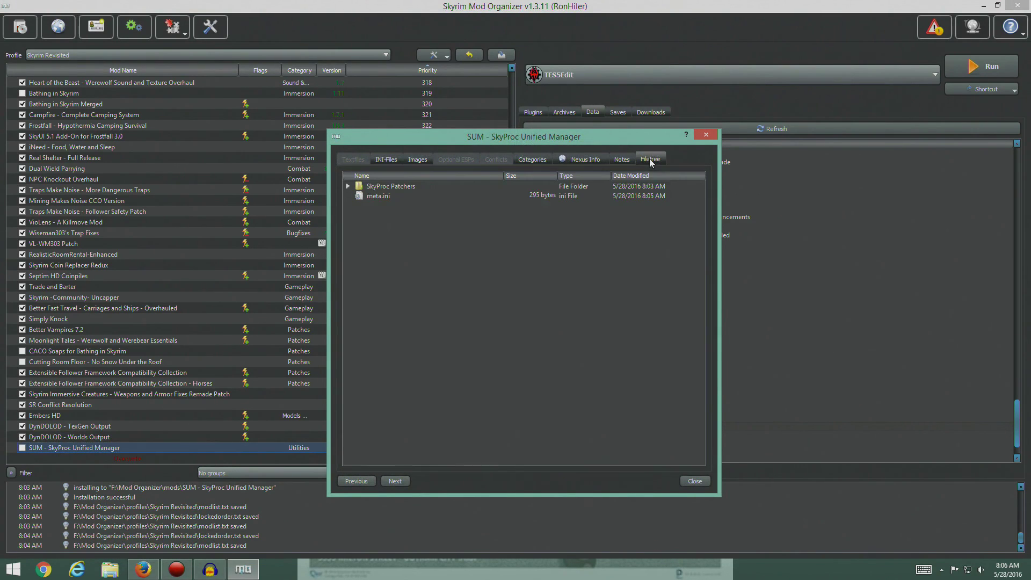
left_click(349, 186)
left_click(358, 196)
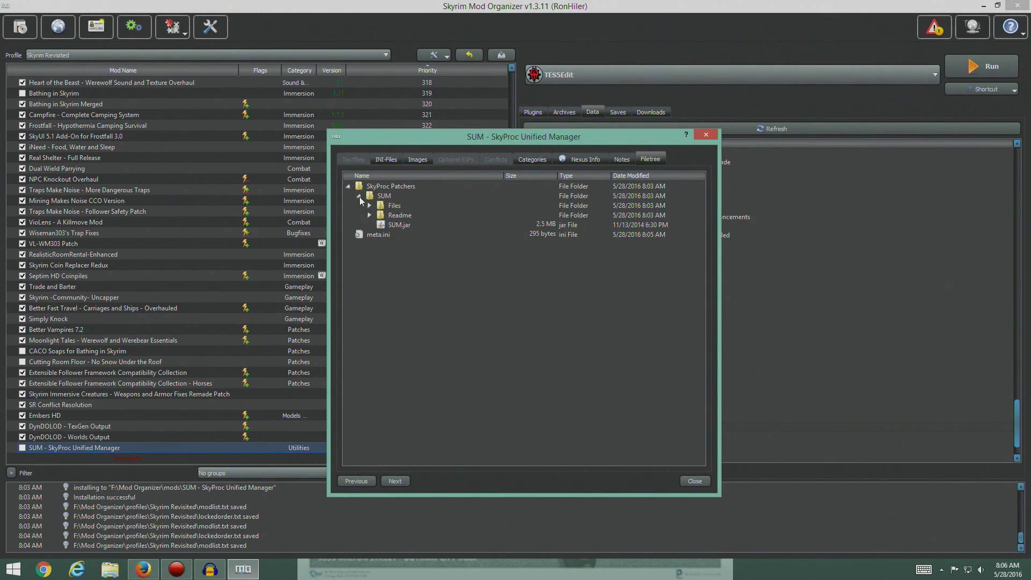
left_click(399, 225)
right_click(401, 226)
left_click(456, 331)
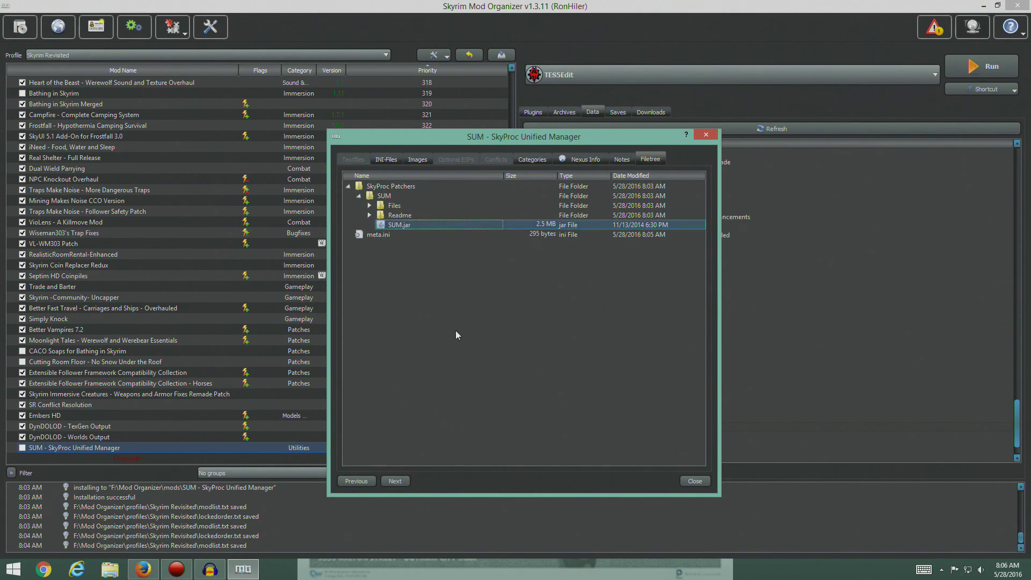
left_click(707, 137)
Open the executables configuration and browse for a new binary in the Mod Organizer mods folder on drive F.
left_click(134, 26)
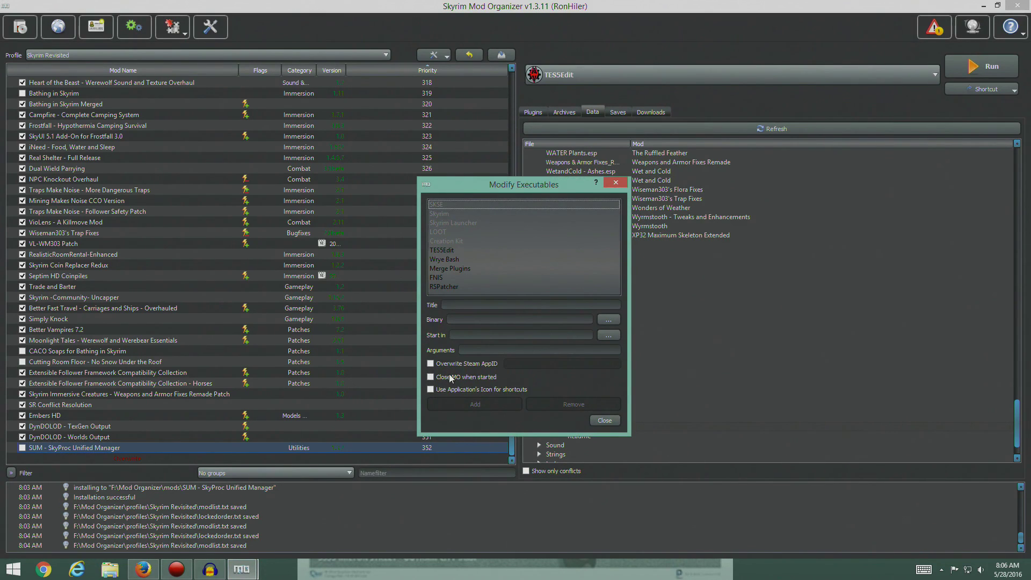
left_click(610, 320)
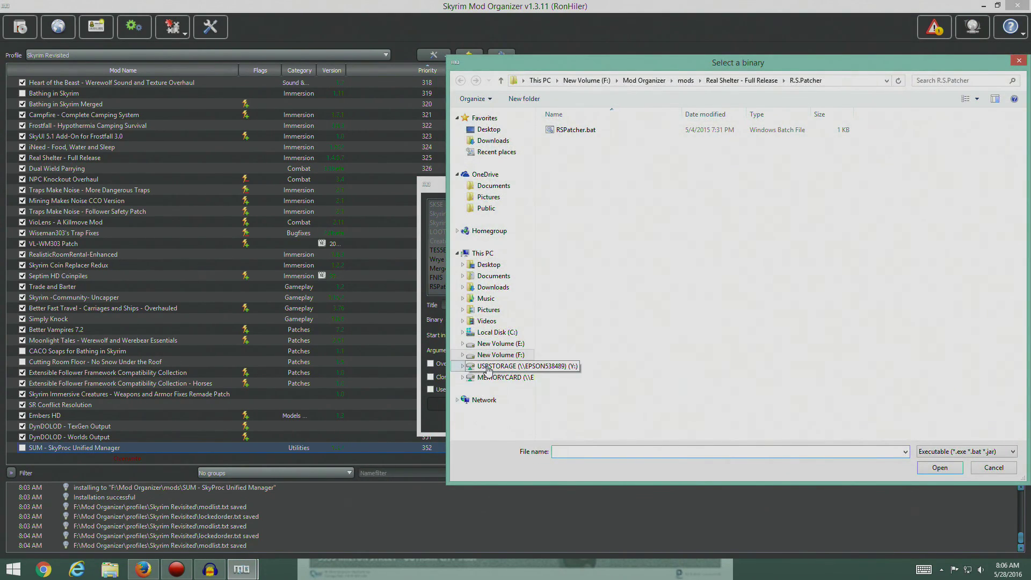
left_click(463, 355)
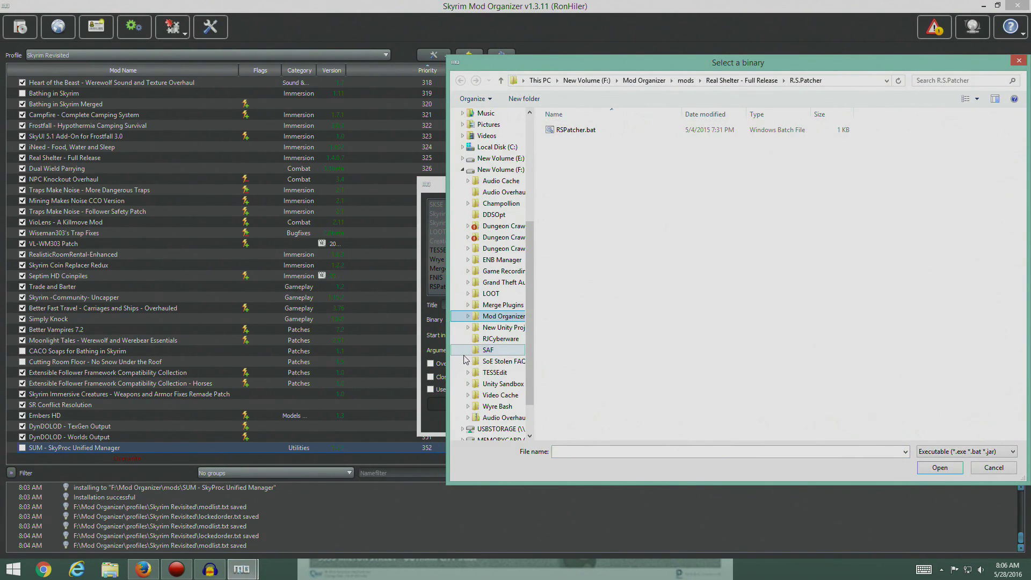
left_click(469, 316)
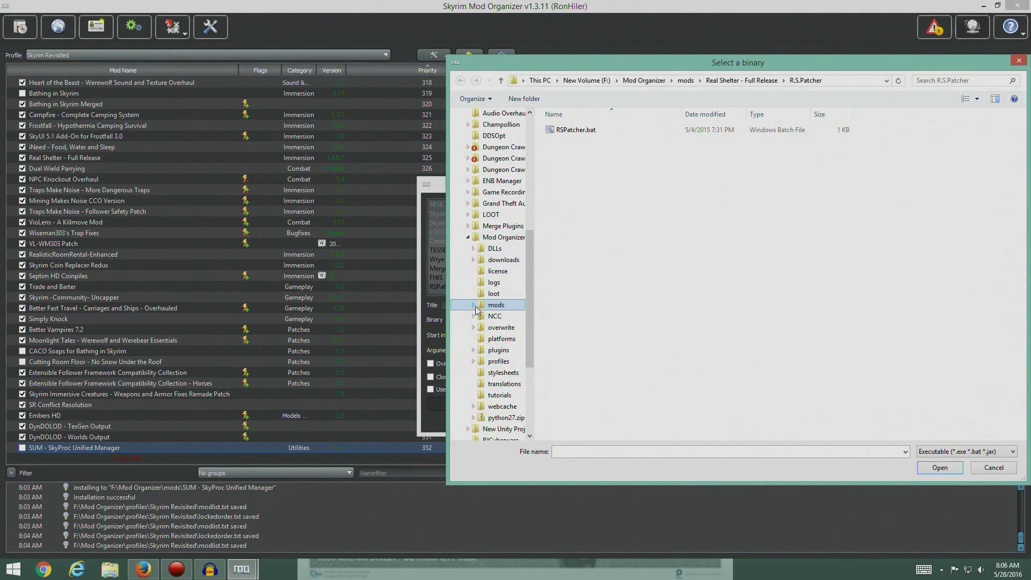
left_click(495, 305)
left_click_drag(978, 61, 869, 57)
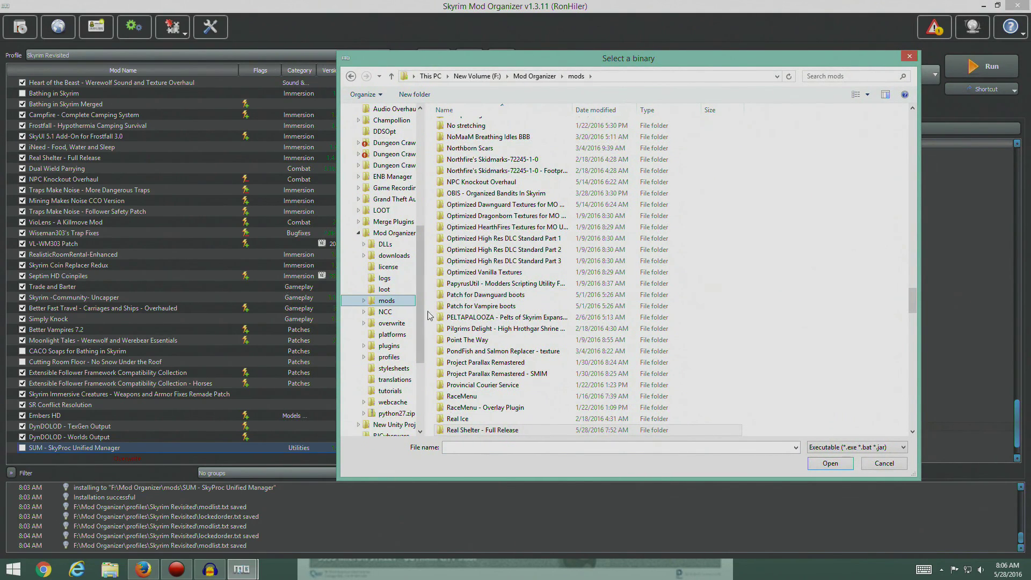
left_click_drag(429, 316, 561, 317)
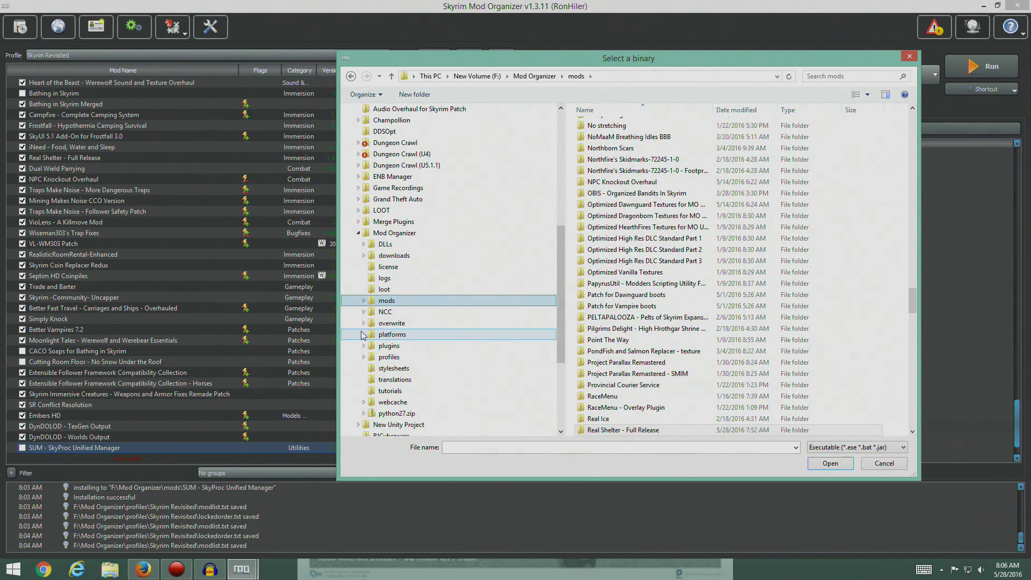
Choose SUM.jar from SUM - SkyProc Unified Manager\SkyProc Patchers\SUM as the new executable's binary.
left_click(364, 301)
scroll(426, 336, "down", 4)
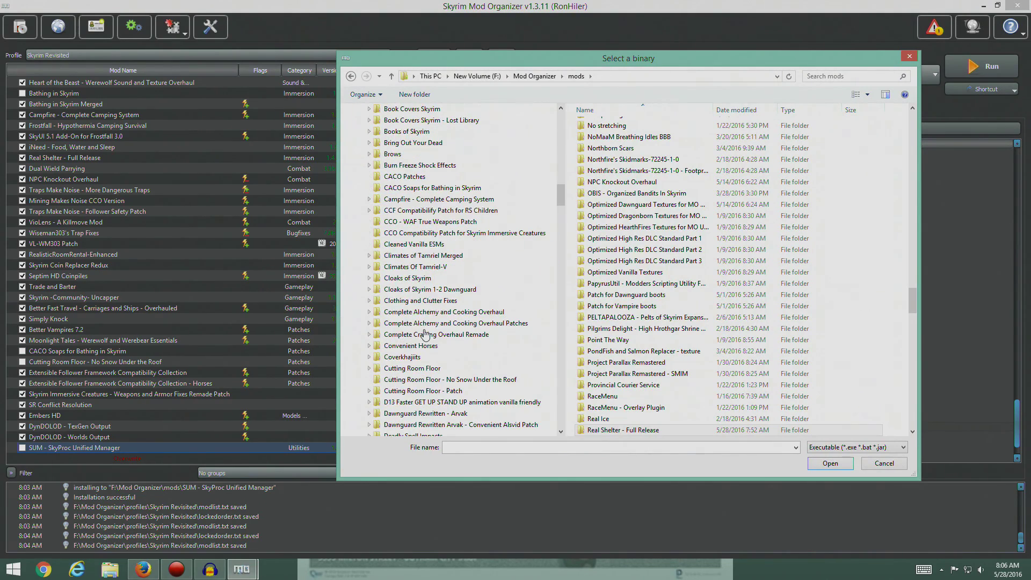
scroll(425, 335, "down", 20)
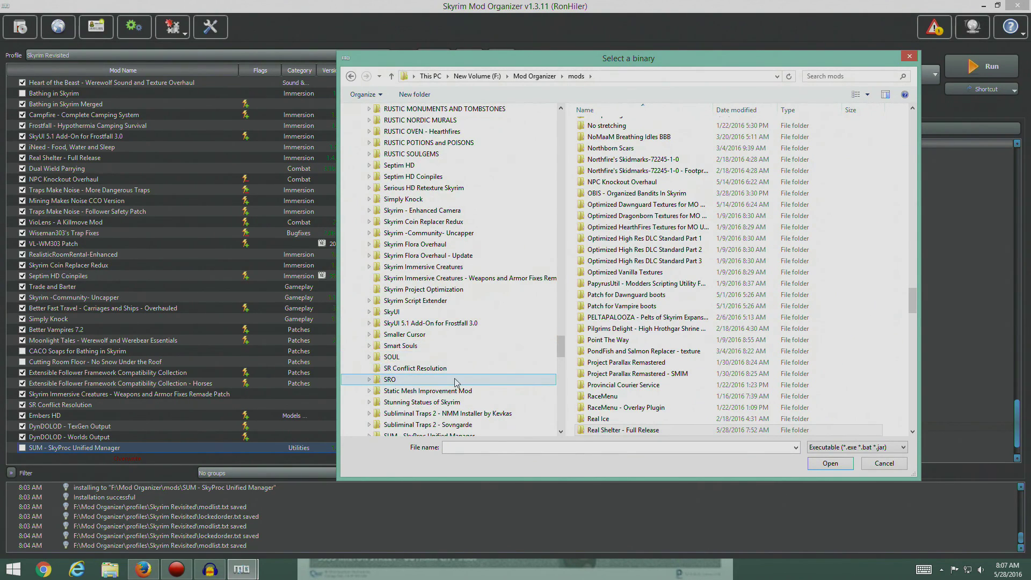
scroll(430, 371, "down", 2)
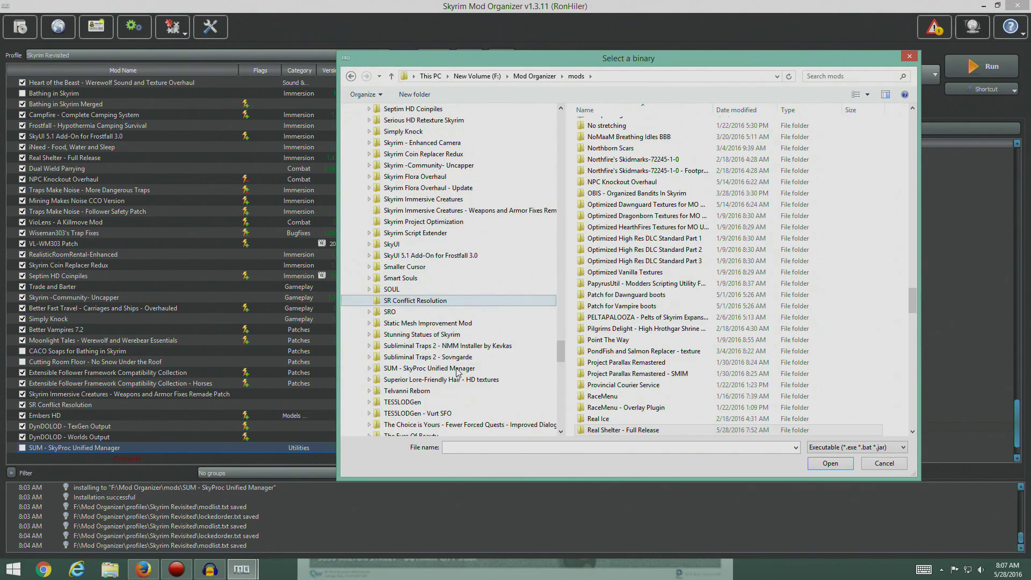
left_click(369, 369)
left_click(379, 382)
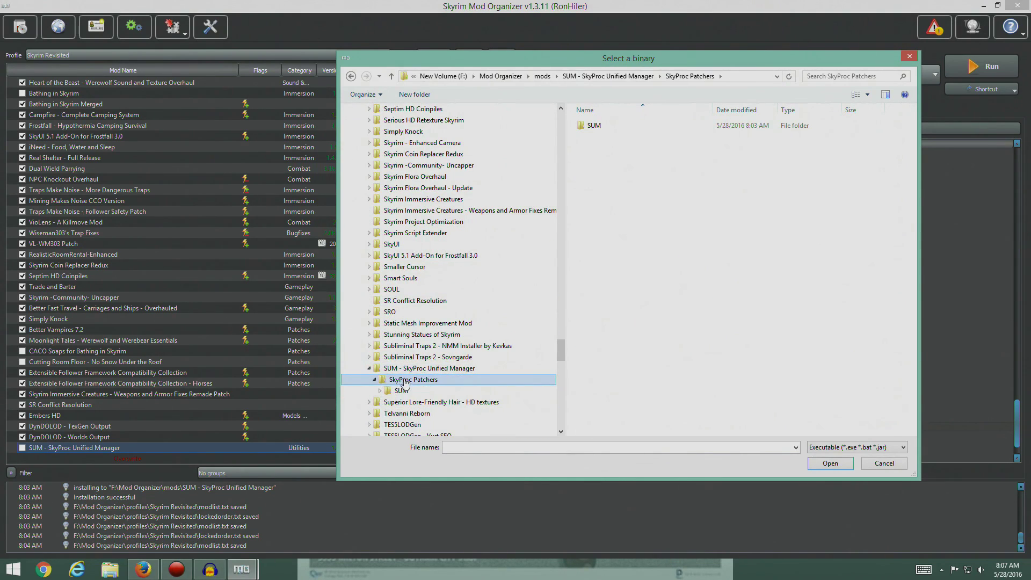
left_click(402, 391)
left_click(600, 149)
left_click(831, 463)
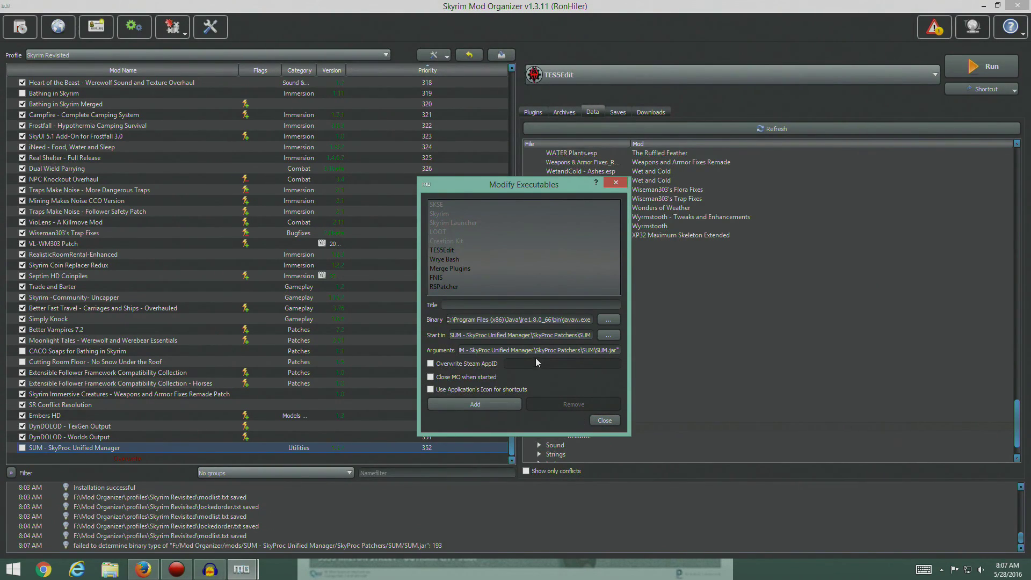
Title the new executable SkyProc SUM and add it to the executables list.
left_click(500, 306)
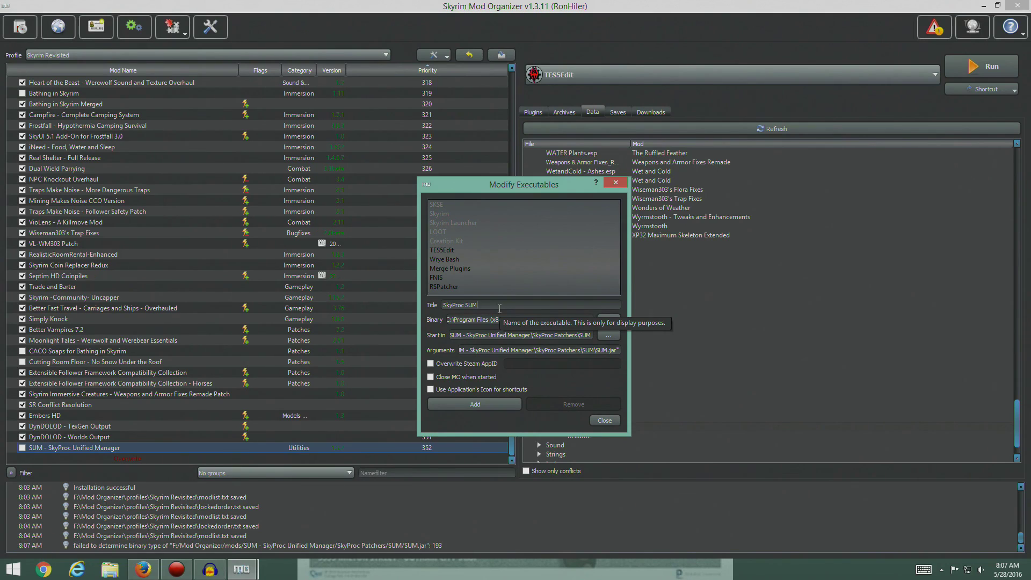
left_click(475, 404)
left_click(605, 421)
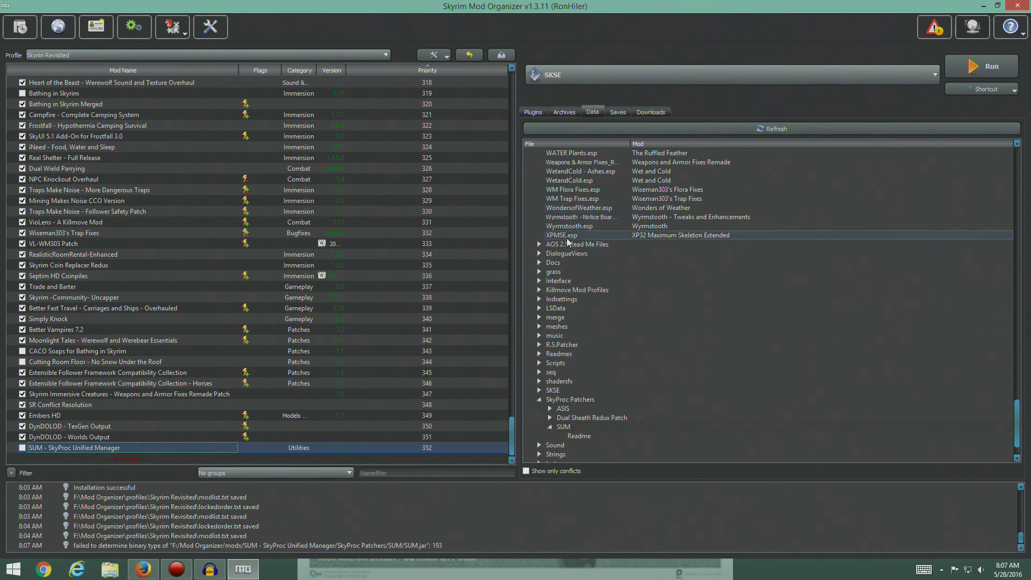
Select SkyProc SUM as the active executable and try to run it.
left_click(936, 71)
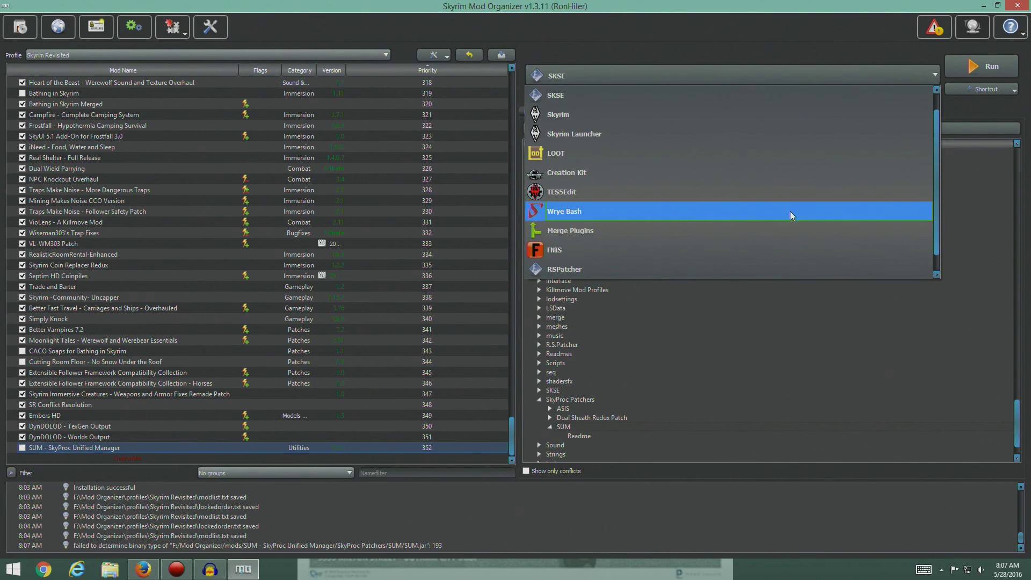
scroll(790, 215, "down", 1)
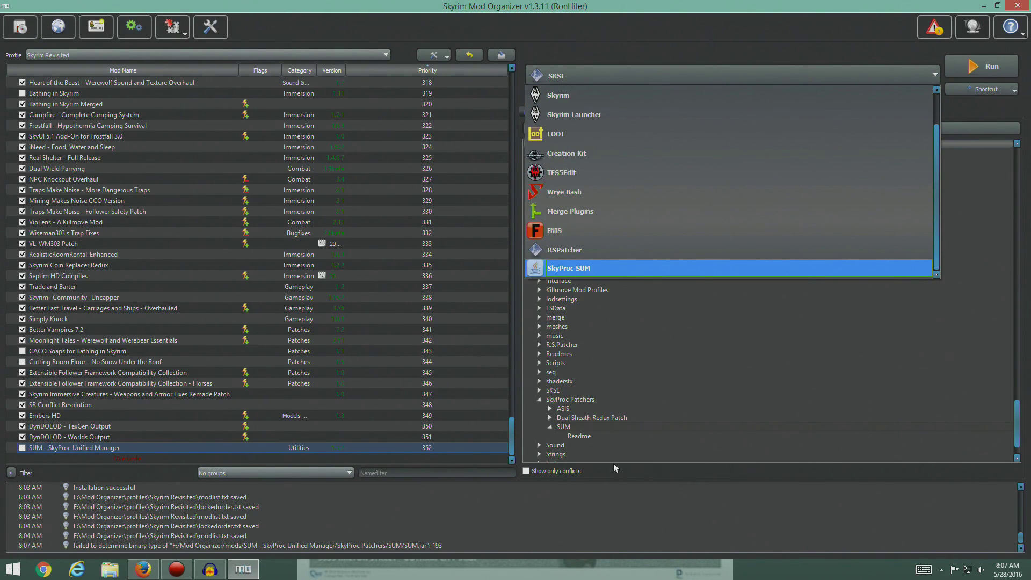
left_click(567, 272)
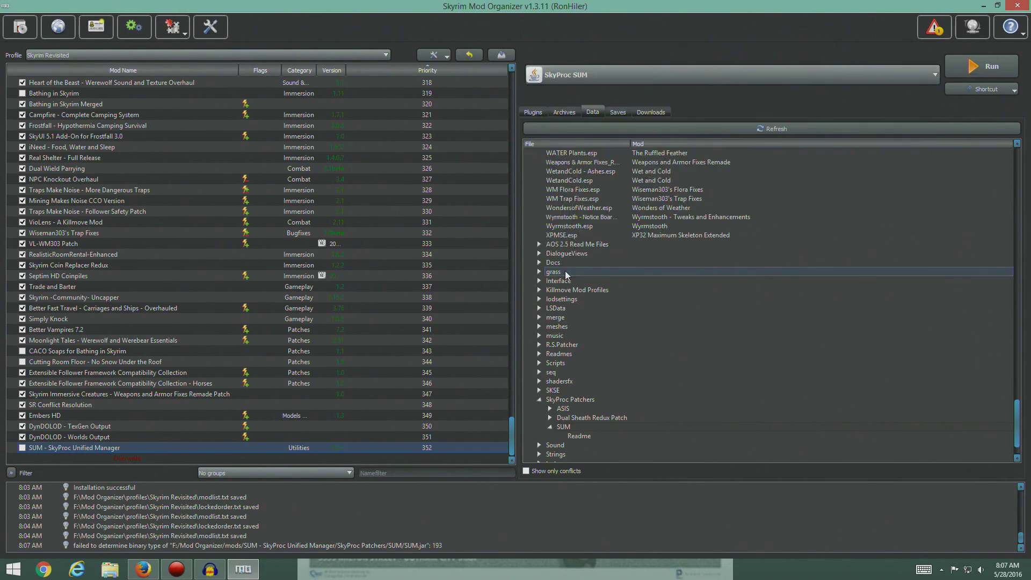
left_click(983, 70)
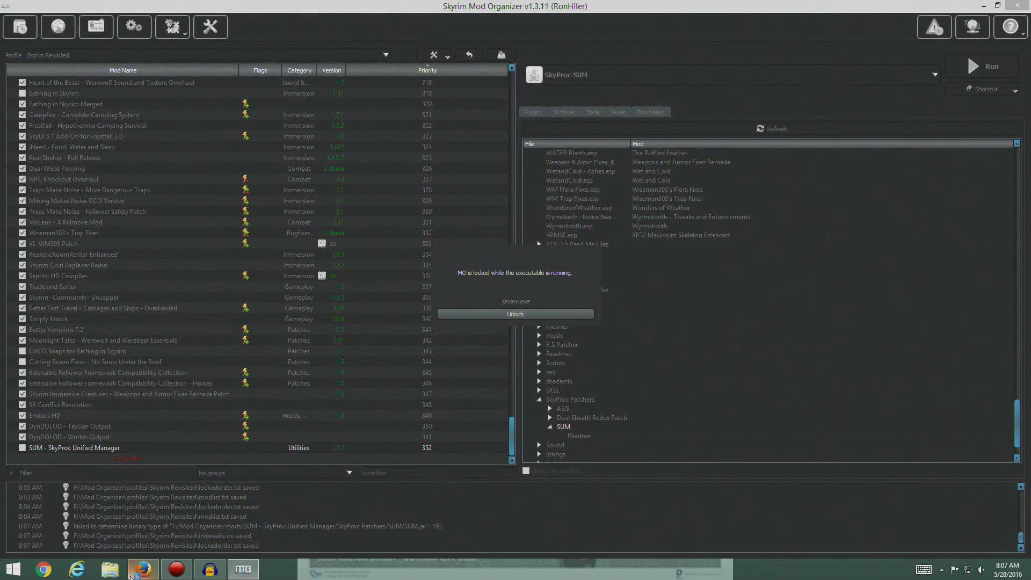
Recheck the guide's SUM instructions in Firefox and try running SkyProc SUM again from Mod Organizer.
left_click(151, 573)
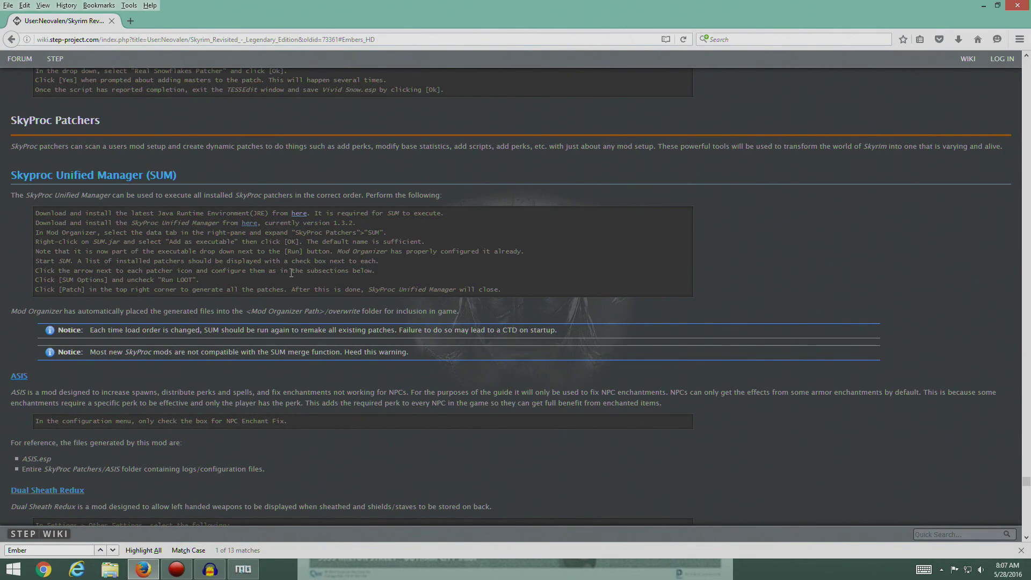
left_click(244, 570)
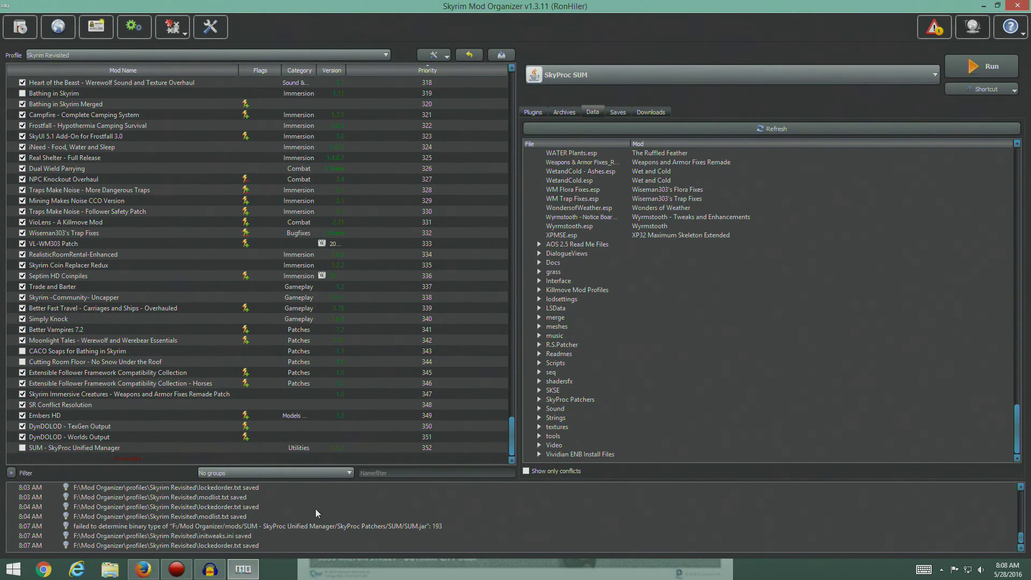
left_click(982, 66)
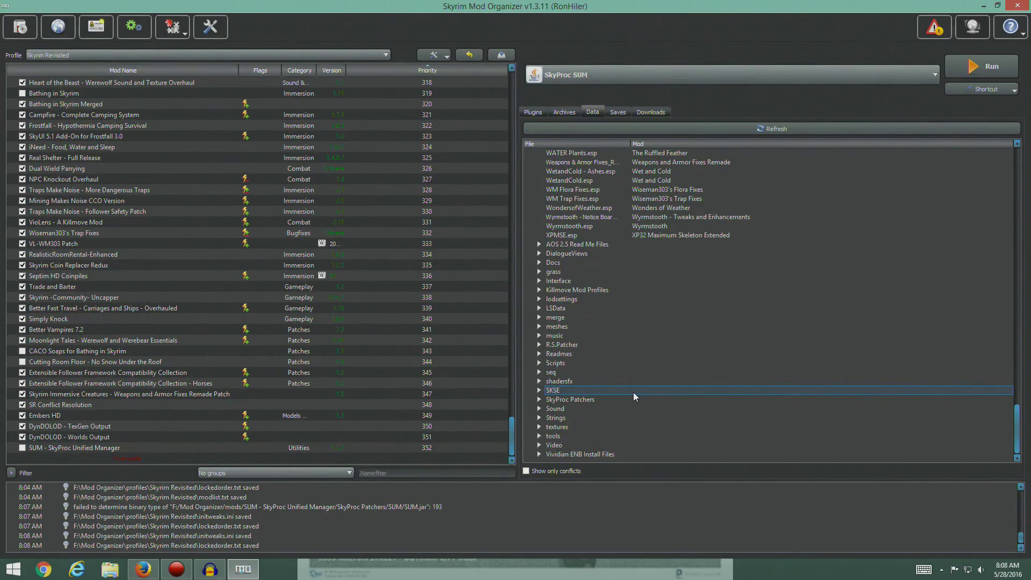
Enable the SUM - SkyProc Unified Manager mod, run SkyProc SUM, and move its window aside.
left_click(29, 449)
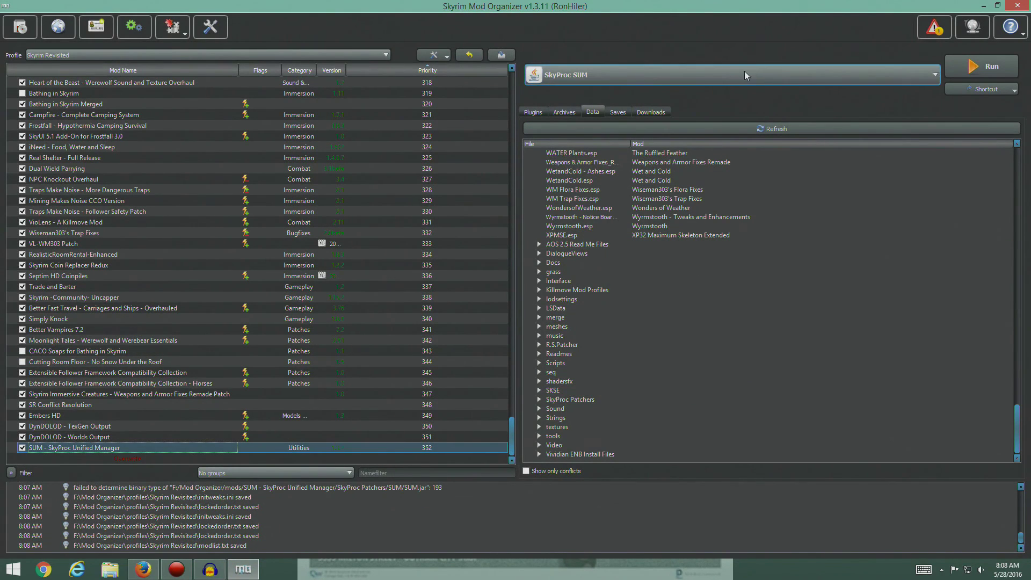
left_click(982, 66)
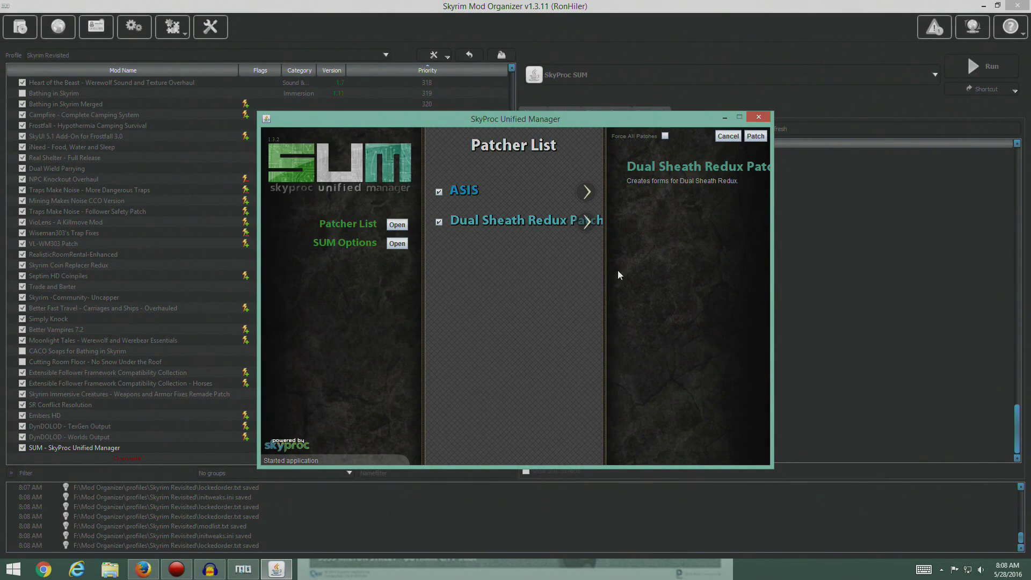
left_click_drag(490, 119, 684, 97)
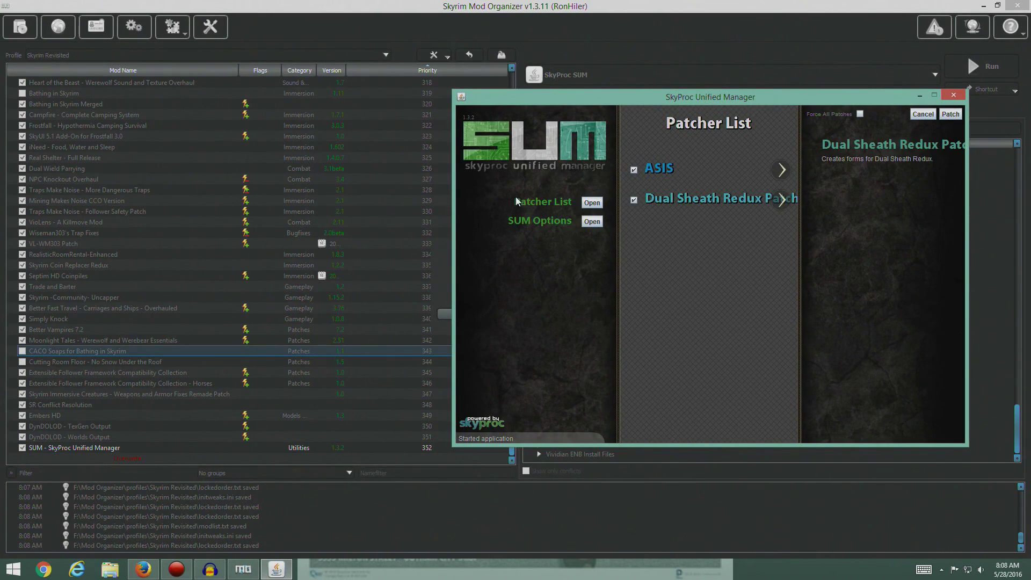
Read the guide's ASIS and Dual Sheath Redux configuration instructions in Firefox and locate the ASIS patcher's settings in SUM.
left_click(143, 573)
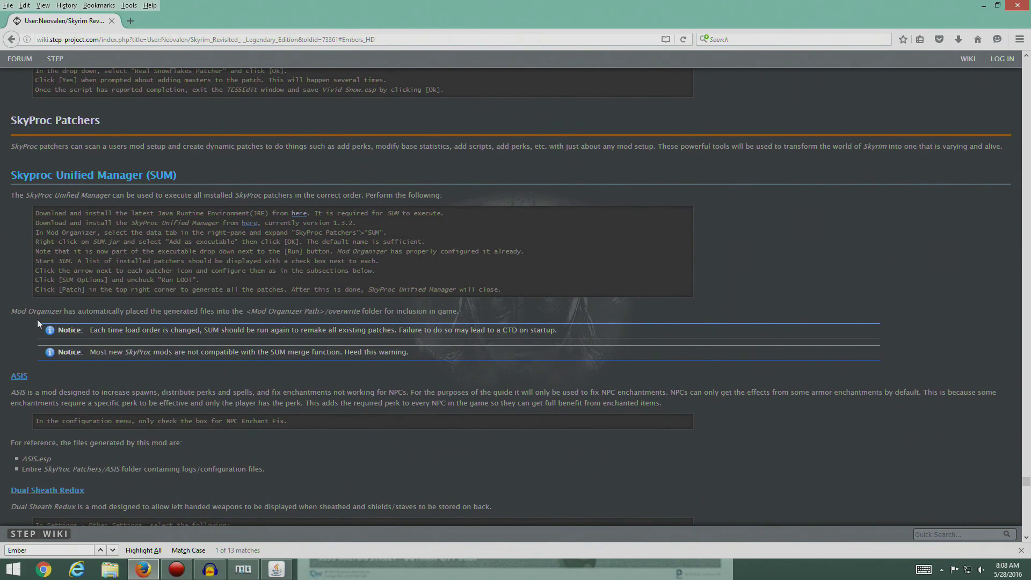
scroll(114, 388, "down", 2)
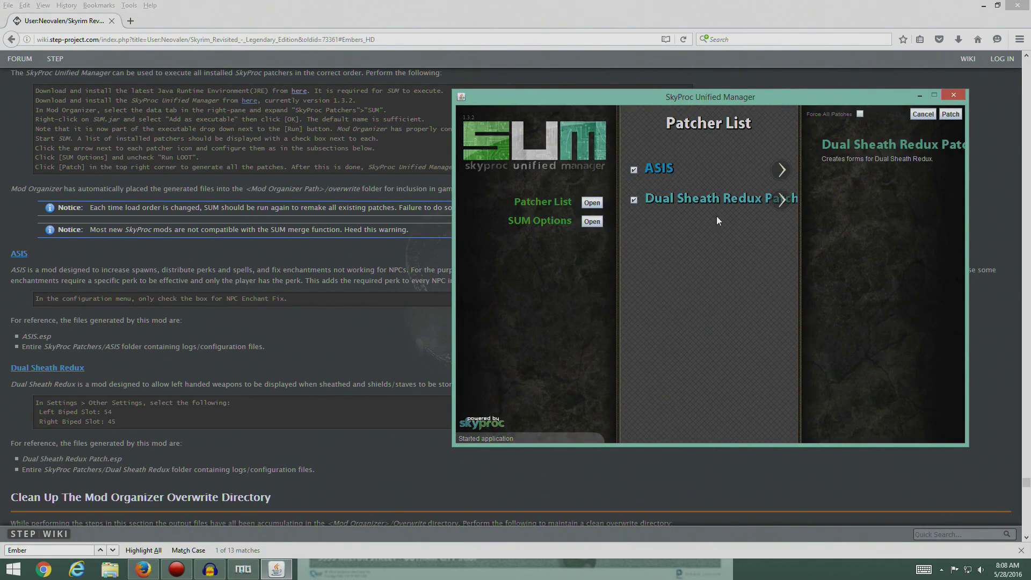
mouse_move(788, 171)
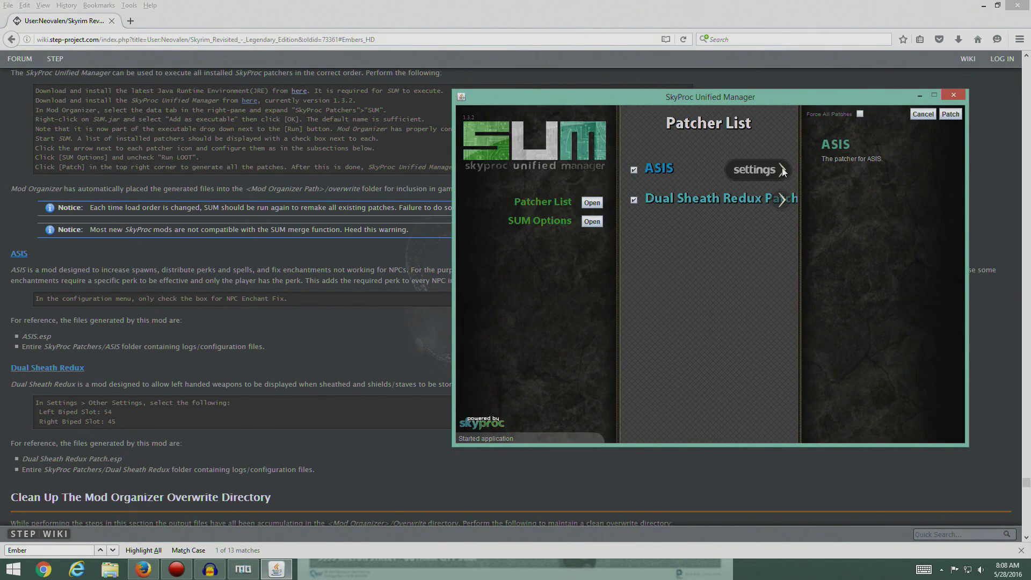
Configure the ASIS patcher with only NPC Enchant Fix enabled and return to SUM.
left_click(756, 170)
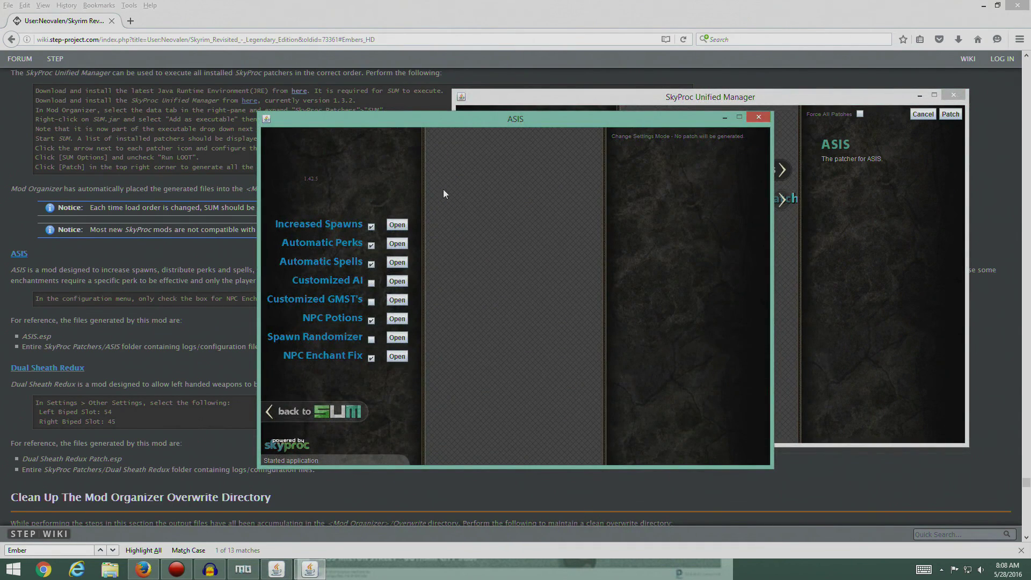
left_click_drag(376, 119, 543, 102)
left_click(538, 303)
left_click(538, 248)
left_click(538, 229)
left_click(538, 210)
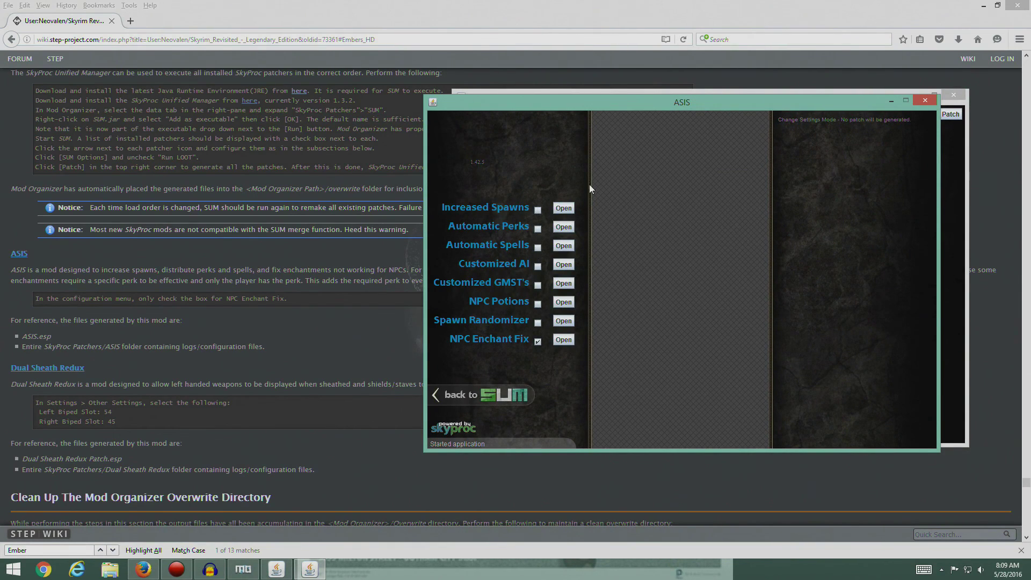
left_click_drag(718, 105, 587, 97)
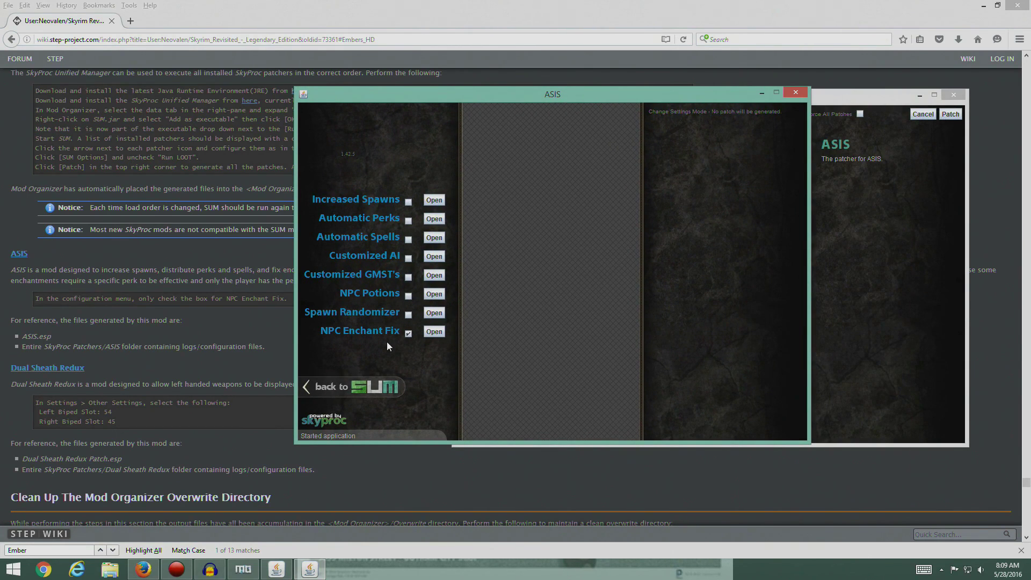
left_click(369, 394)
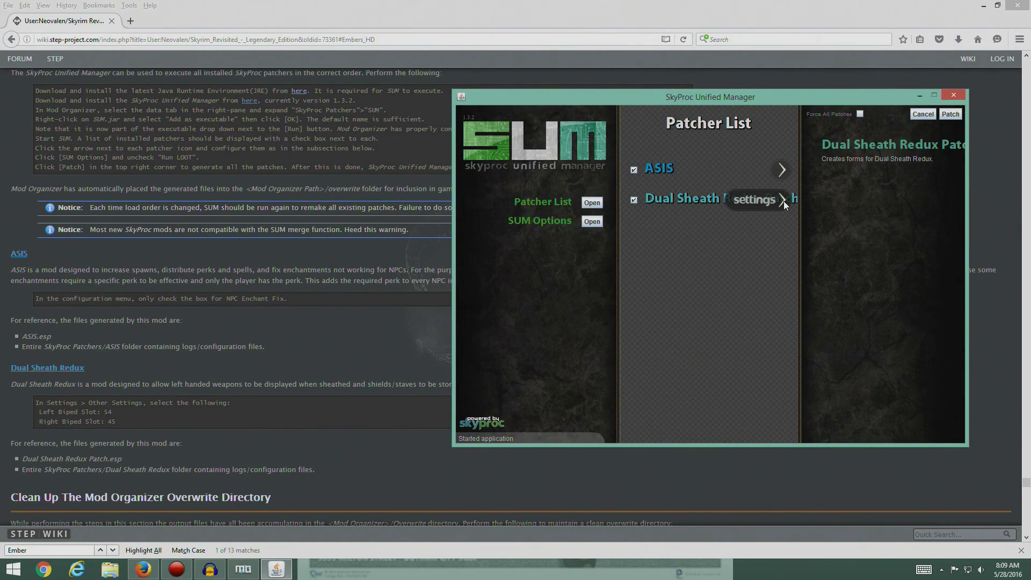
Set the Dual Sheath Redux patcher's Left/Shield Biped Slot to 54 and Right Biped Slot to 45, and return to SUM.
left_click_drag(787, 100, 791, 43)
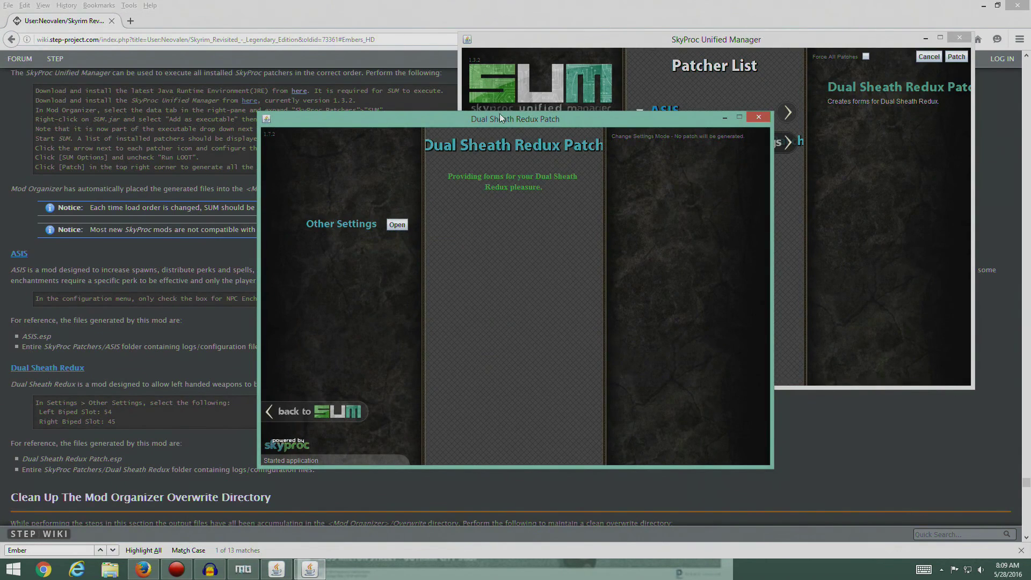
left_click_drag(500, 115, 450, 21)
left_click(346, 132)
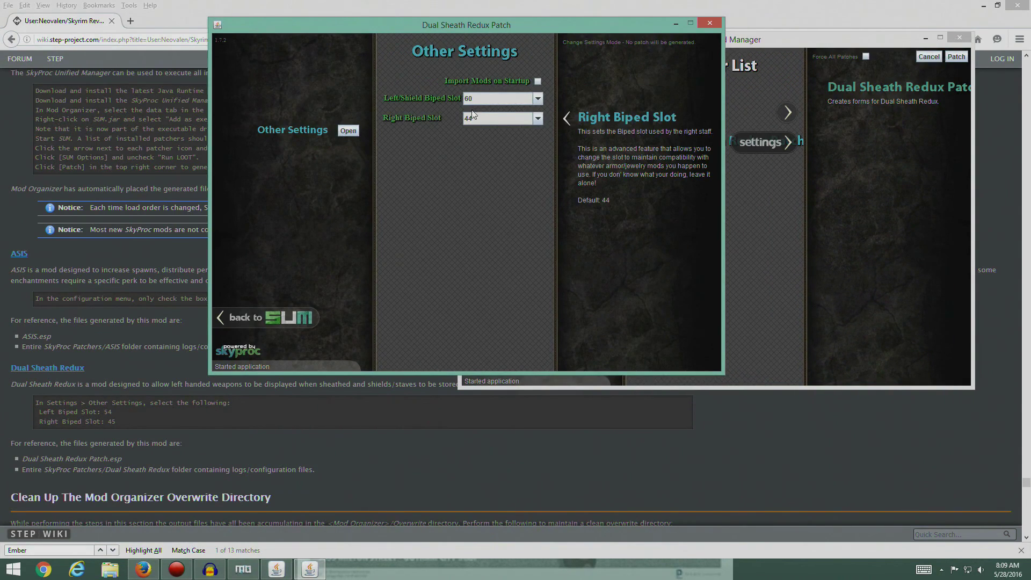
mouse_move(438, 106)
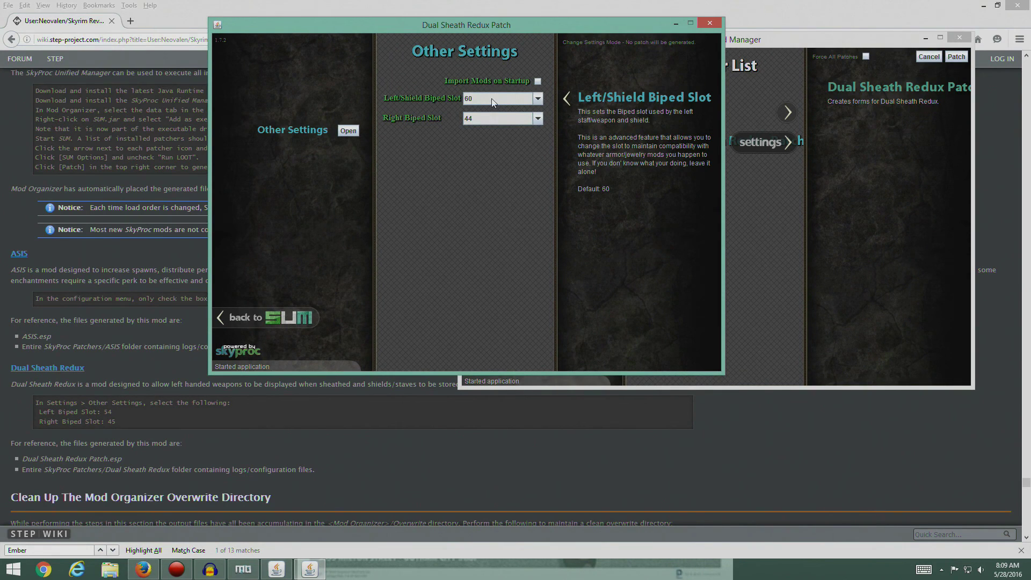
left_click(537, 98)
left_click(498, 120)
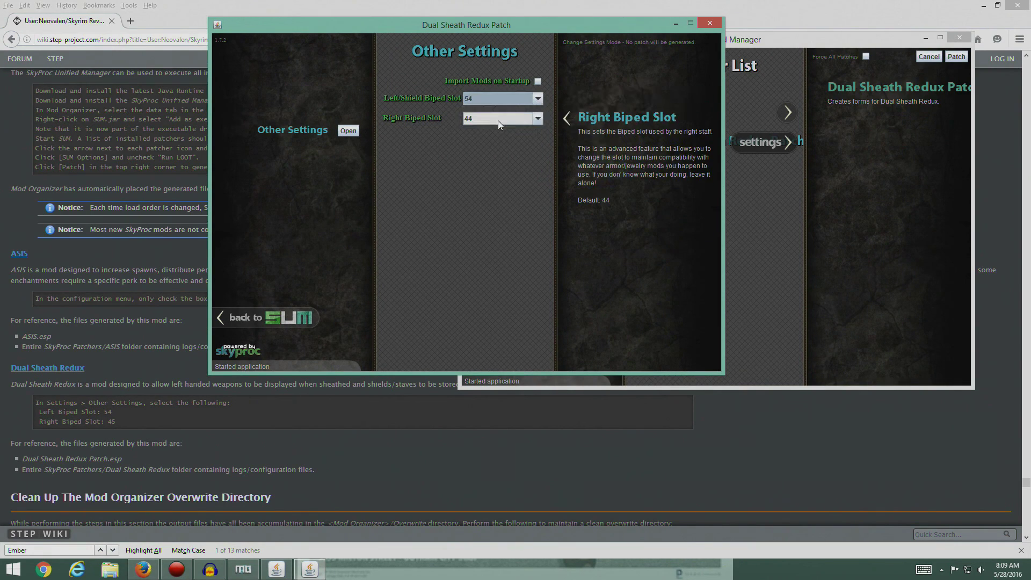
left_click(537, 119)
left_click(518, 140)
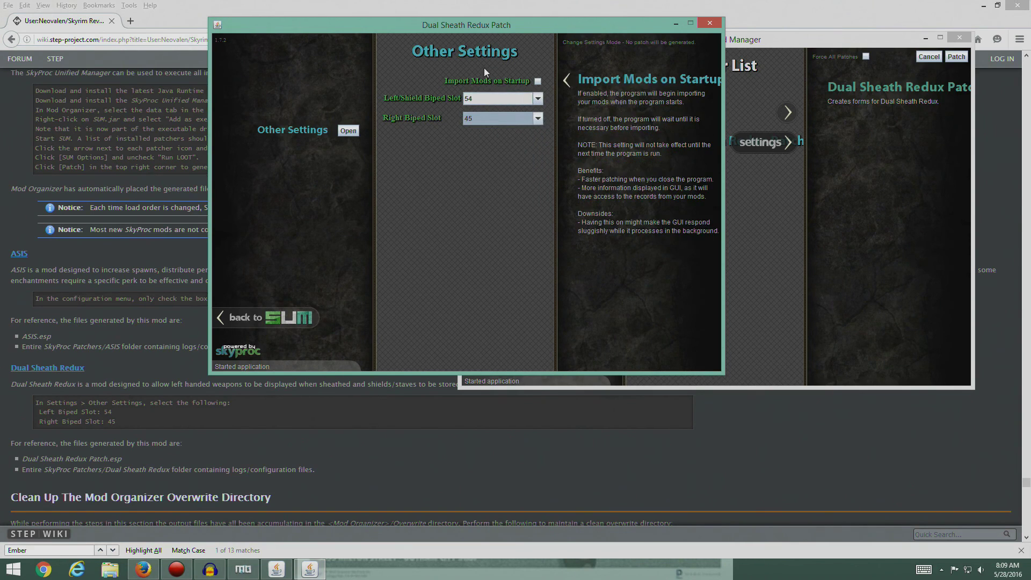
left_click(281, 319)
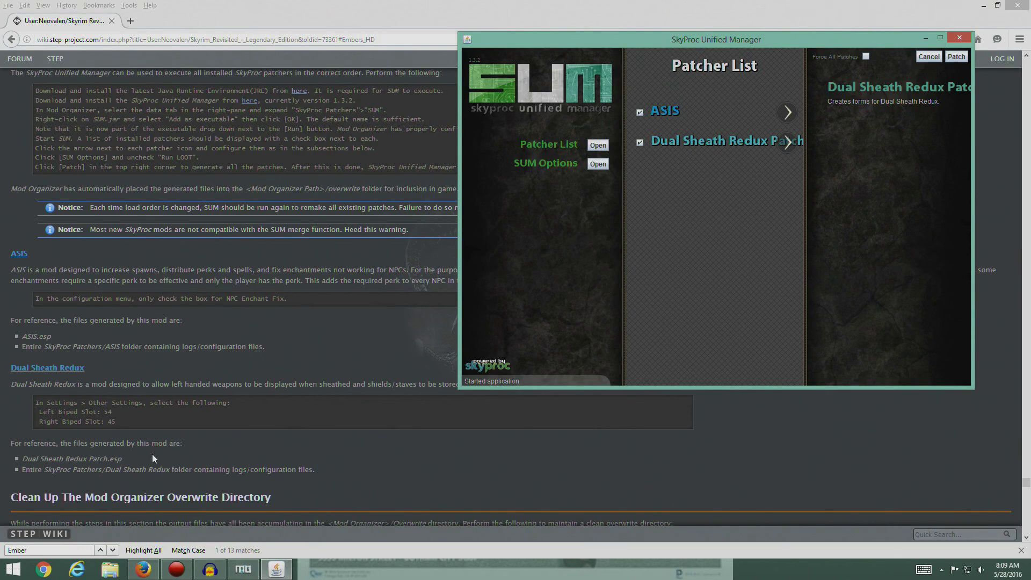
Following the guide's SUM instructions, disable Run LOOT in the SUM options and generate all the patches.
left_click(186, 469)
scroll(185, 288, "up", 3)
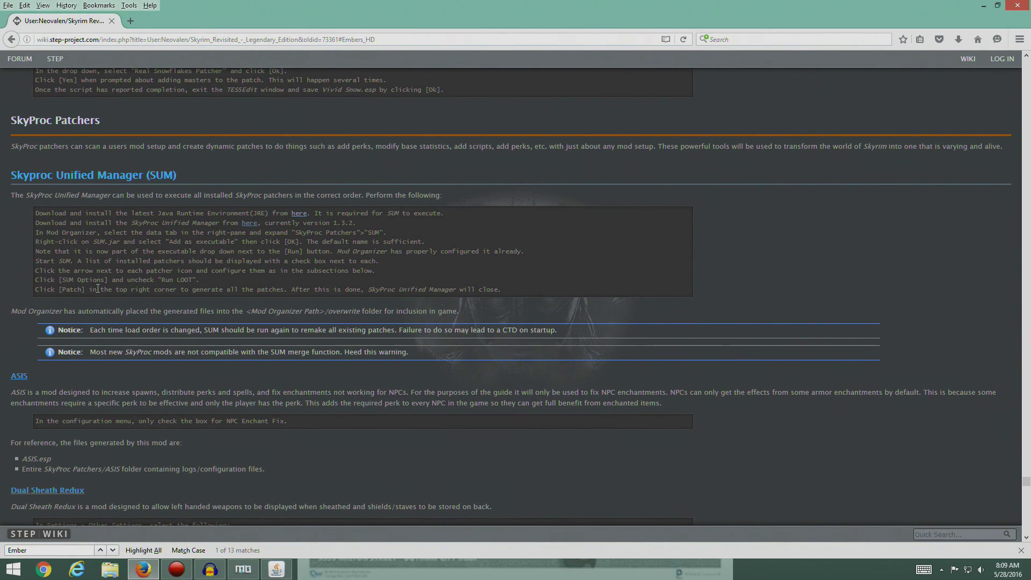
left_click(276, 575)
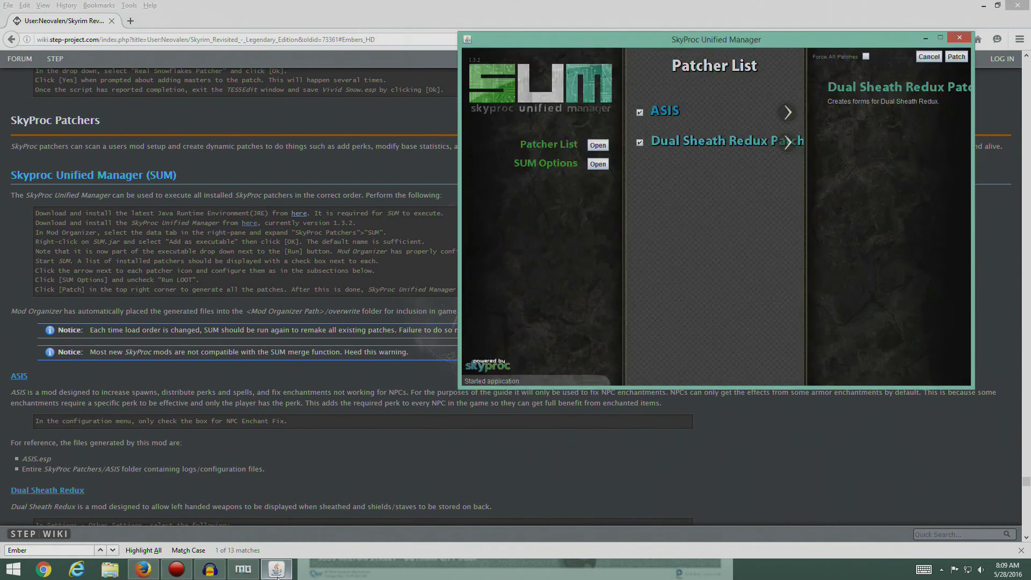
left_click(597, 164)
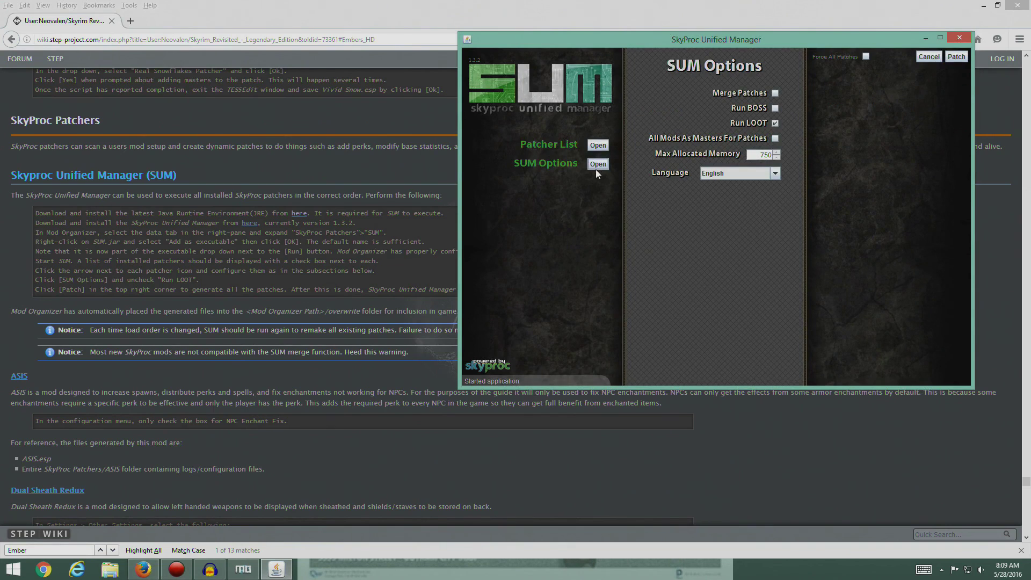
left_click(776, 123)
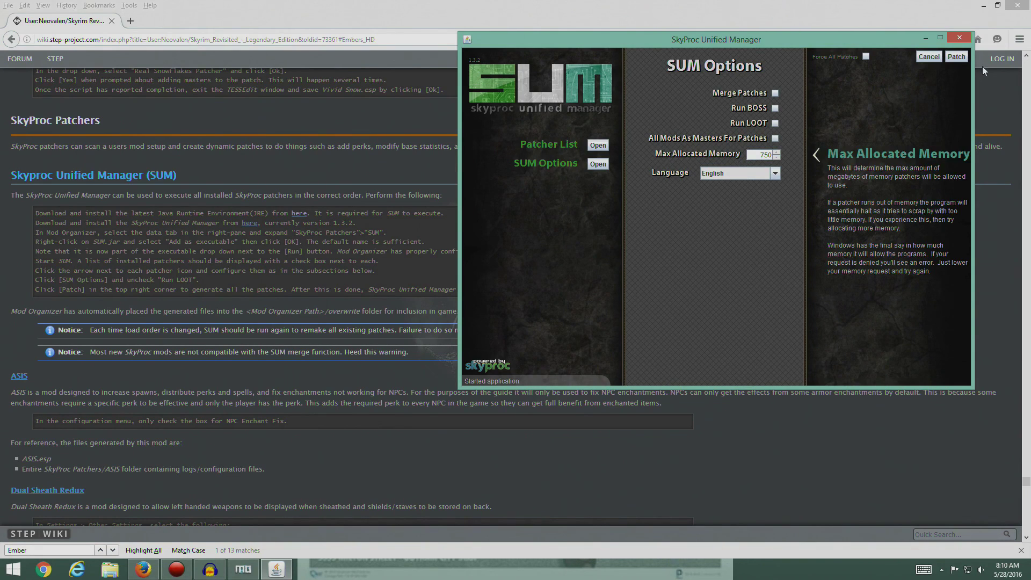
left_click(956, 57)
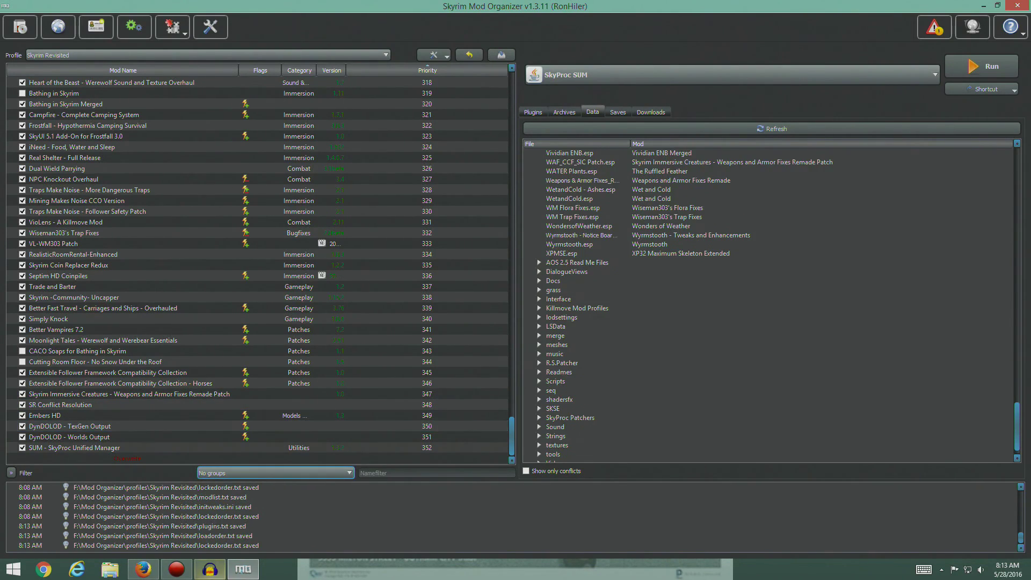
Check the guide's list of generated files in Firefox and inspect the patch files in Mod Organizer's Overwrite folder.
key("alt+Tab")
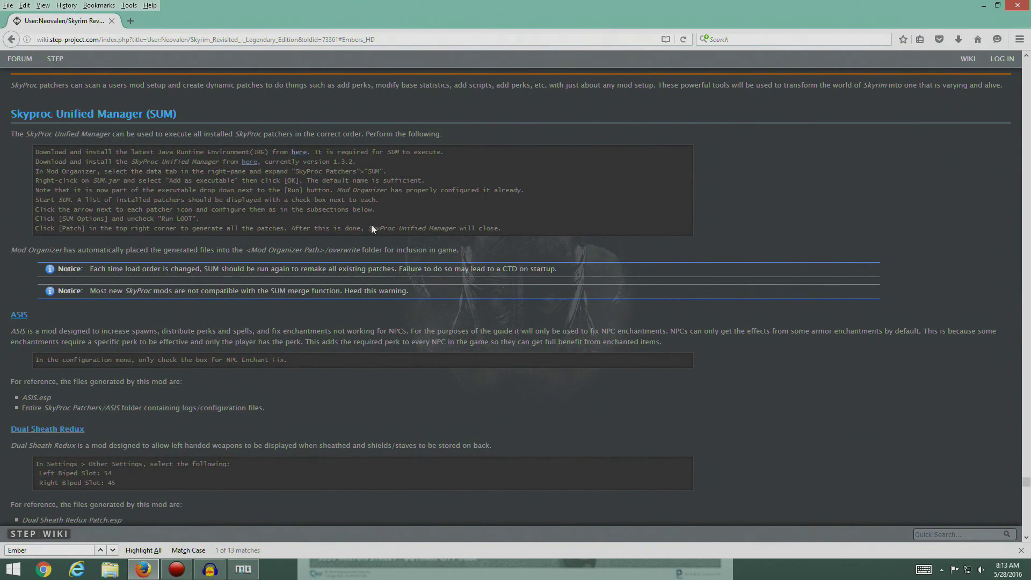
scroll(152, 308, "down", 3)
scroll(152, 308, "up", 3)
left_click(243, 568)
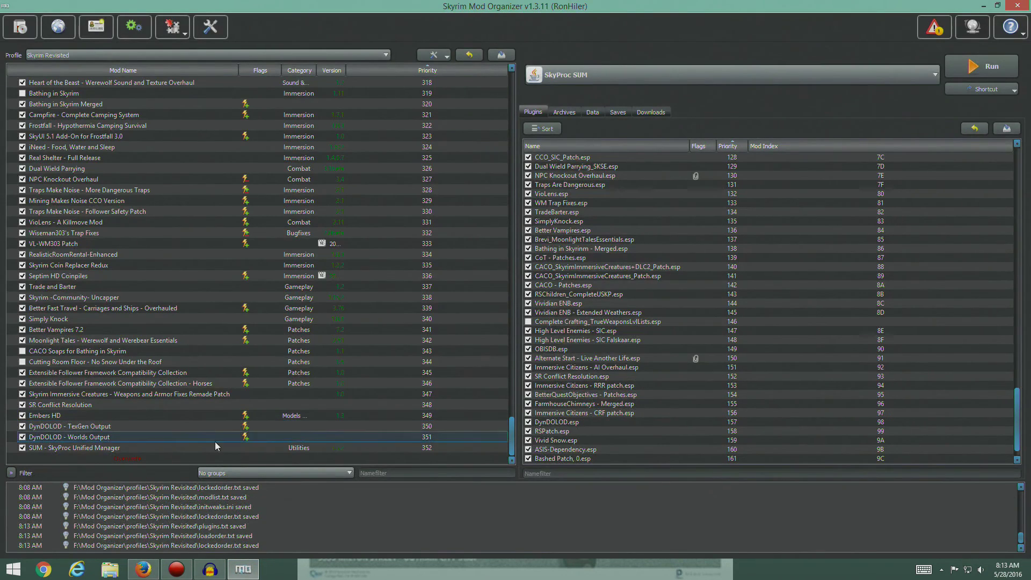
double_click(124, 461)
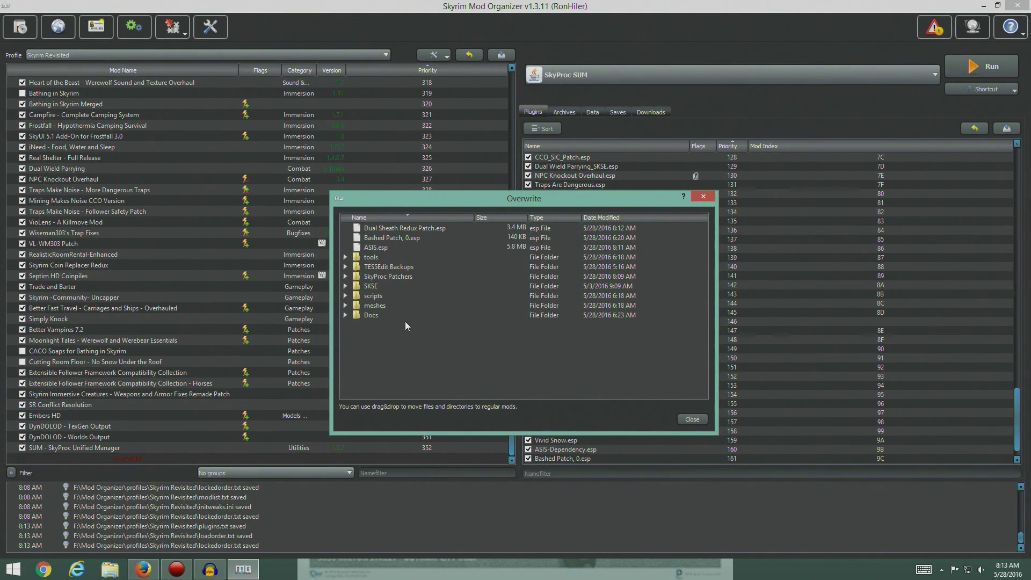
left_click(398, 228)
left_click(391, 239, "shift")
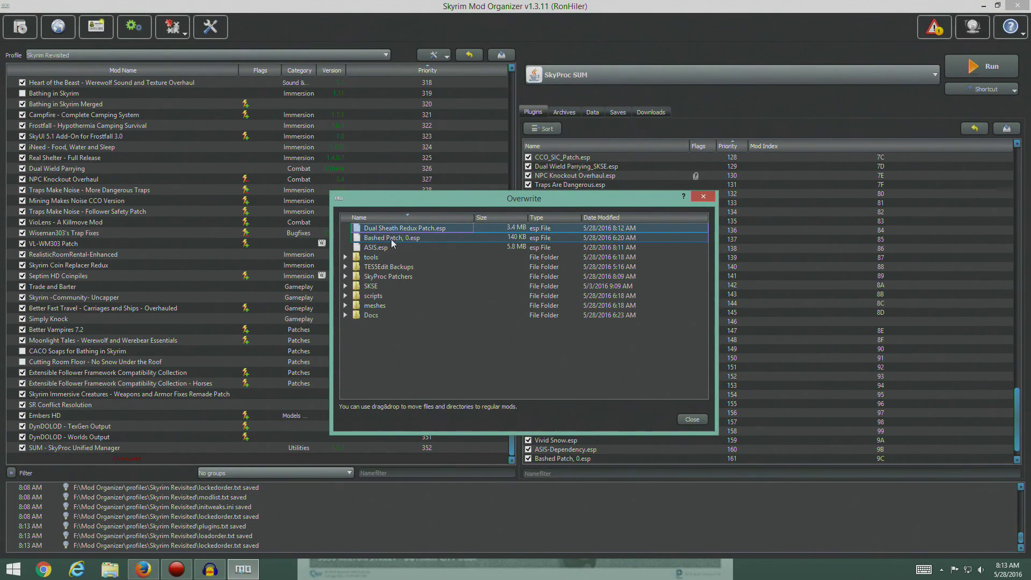
left_click(391, 239)
left_click(385, 247, "shift")
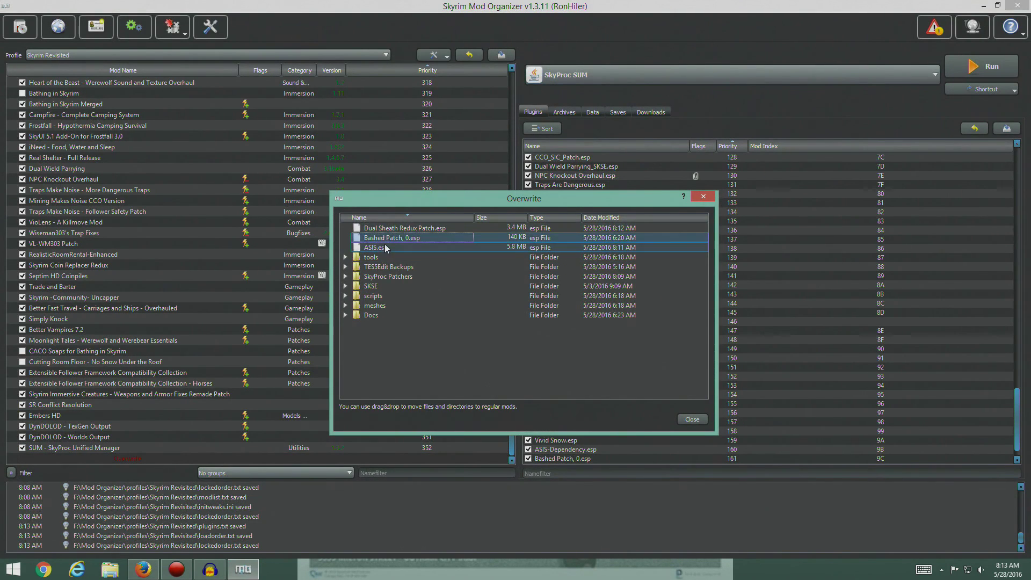
left_click(379, 248)
Read the guide's instructions for cleaning up the Mod Organizer Overwrite directory in Firefox.
left_click(237, 570)
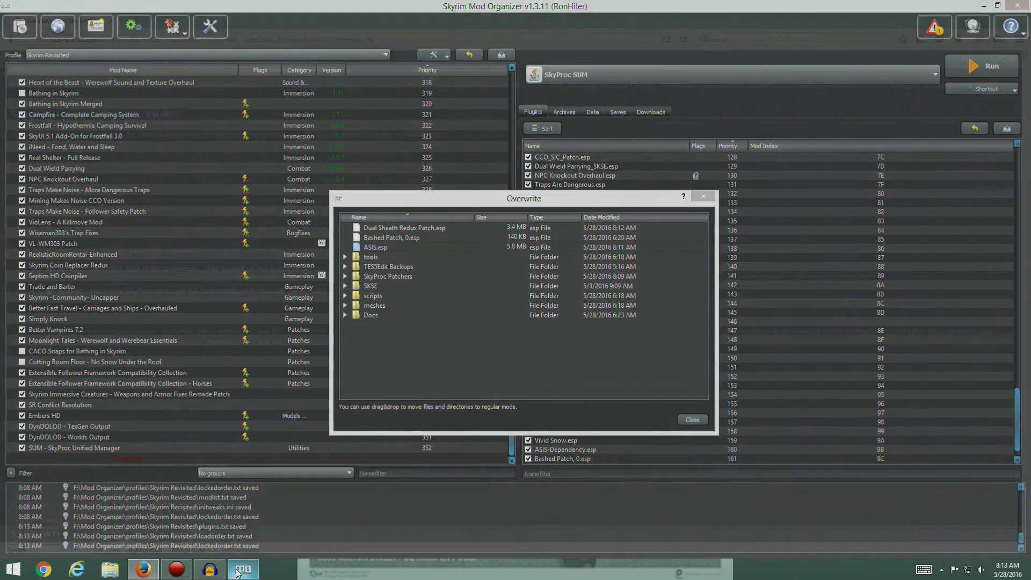
scroll(315, 379, "down", 4)
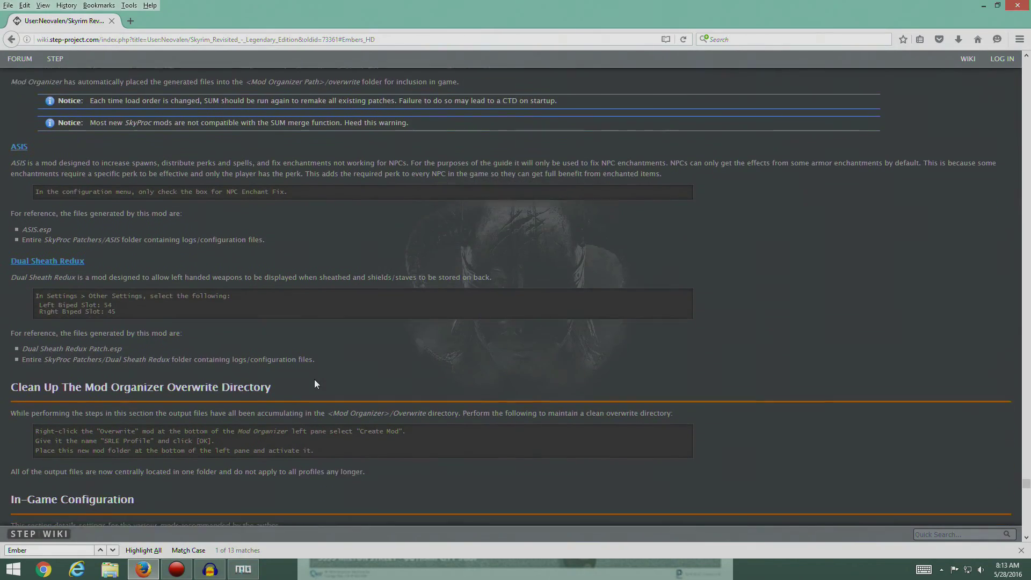
scroll(255, 334, "down", 3)
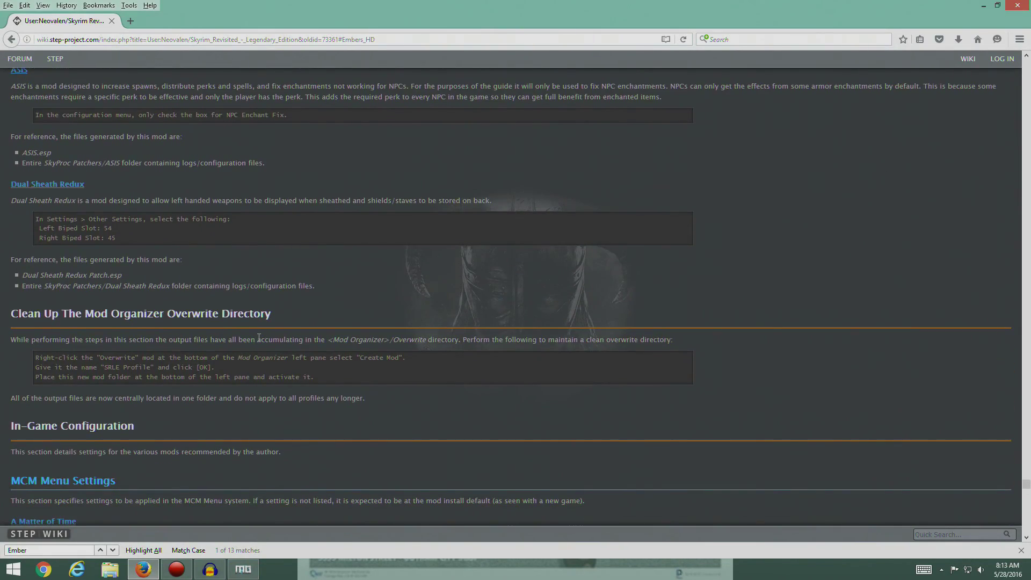
scroll(259, 337, "down", 5)
scroll(272, 333, "up", 4)
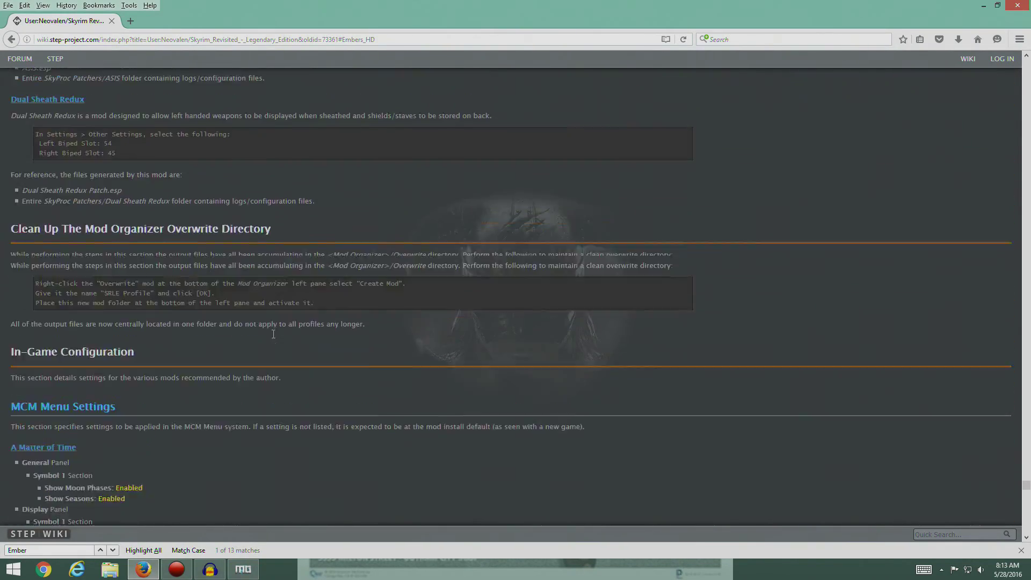
scroll(272, 334, "up", 2)
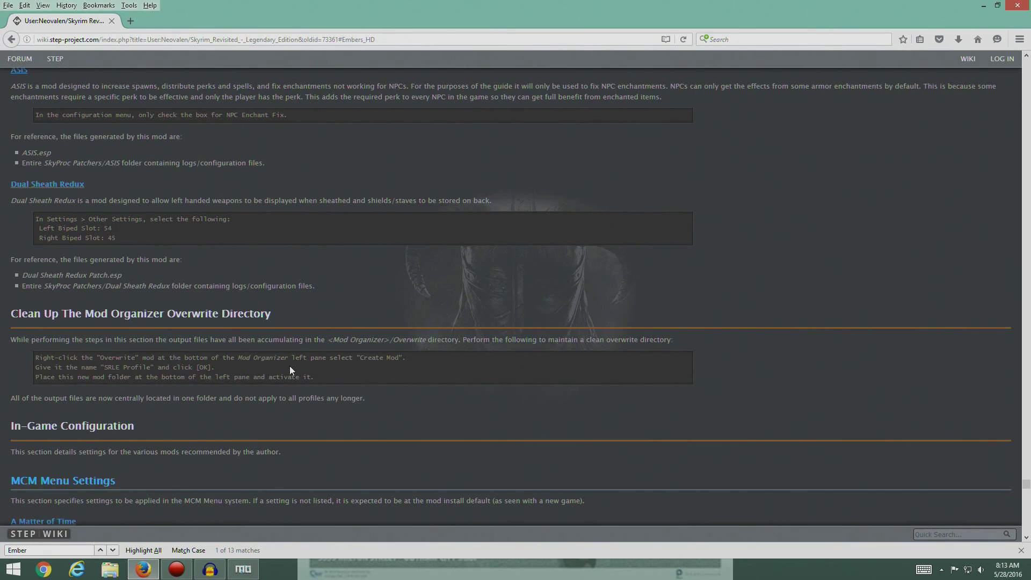
In Mod Organizer, create a mod named SRLE Profile from the Overwrite contents, taking the name from the guide.
left_click(242, 569)
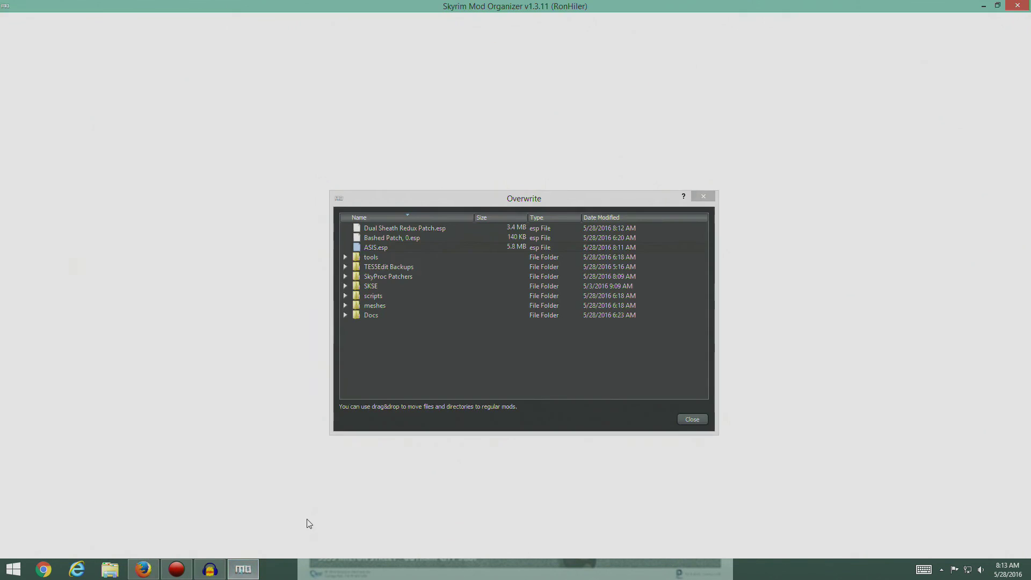
left_click(703, 196)
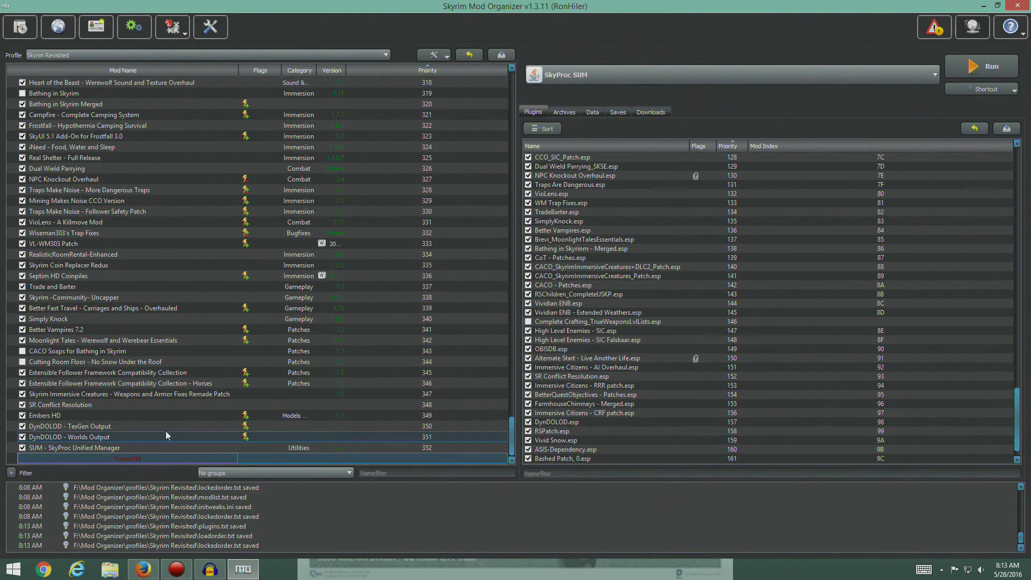
right_click(129, 461)
left_click(152, 470)
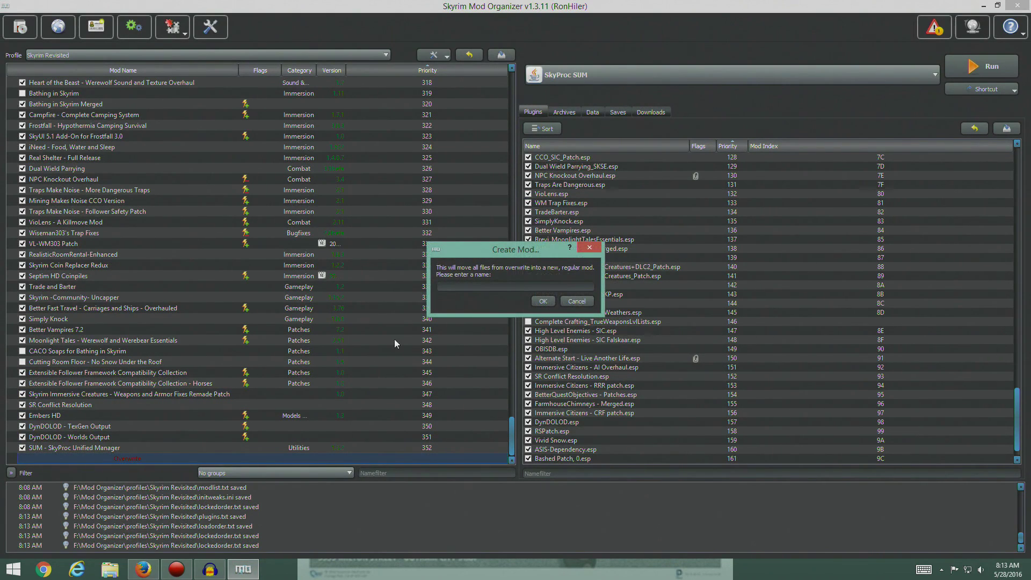
left_click(142, 570)
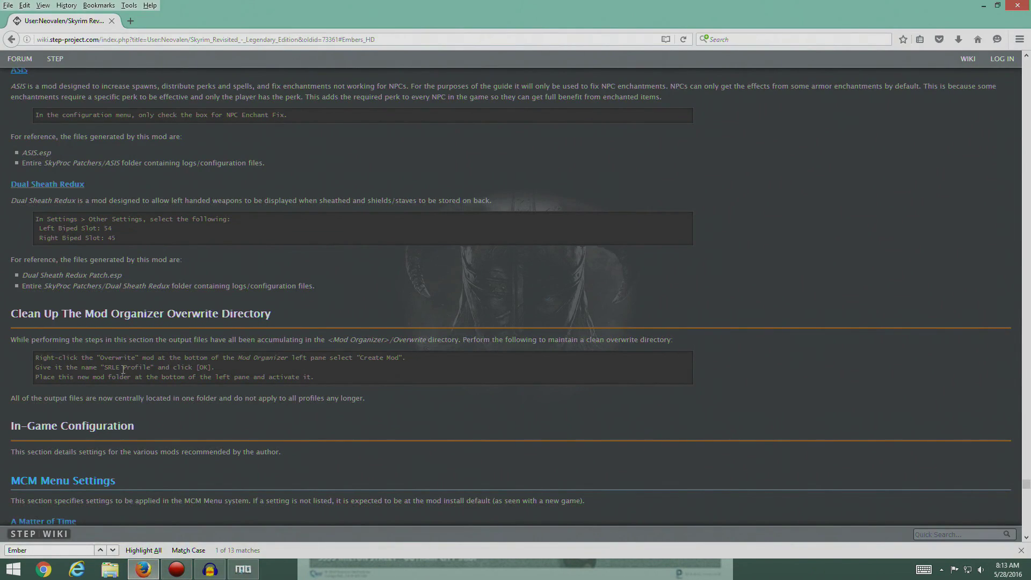
left_click_drag(104, 366, 150, 367)
left_click(242, 569)
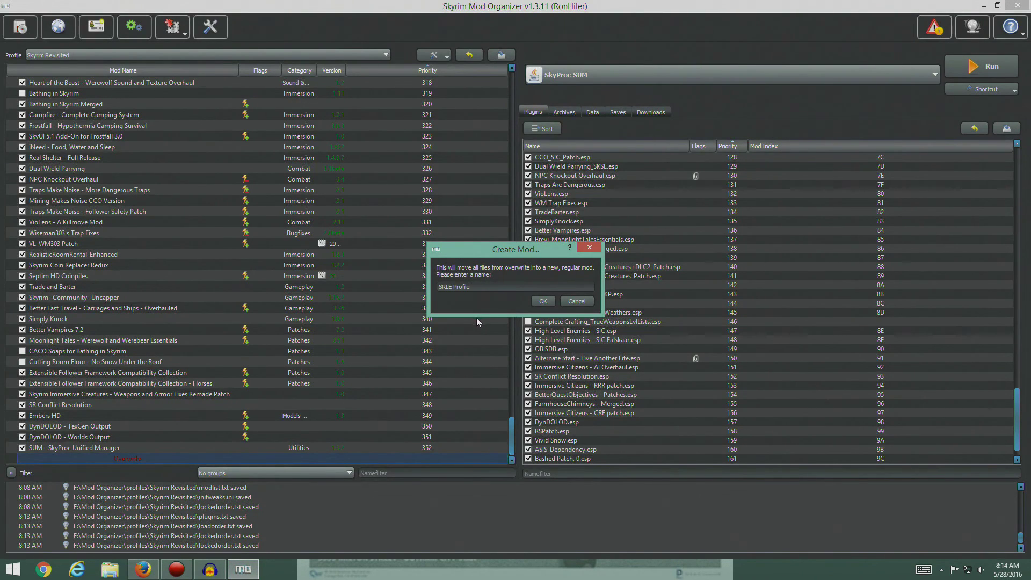
left_click(532, 303)
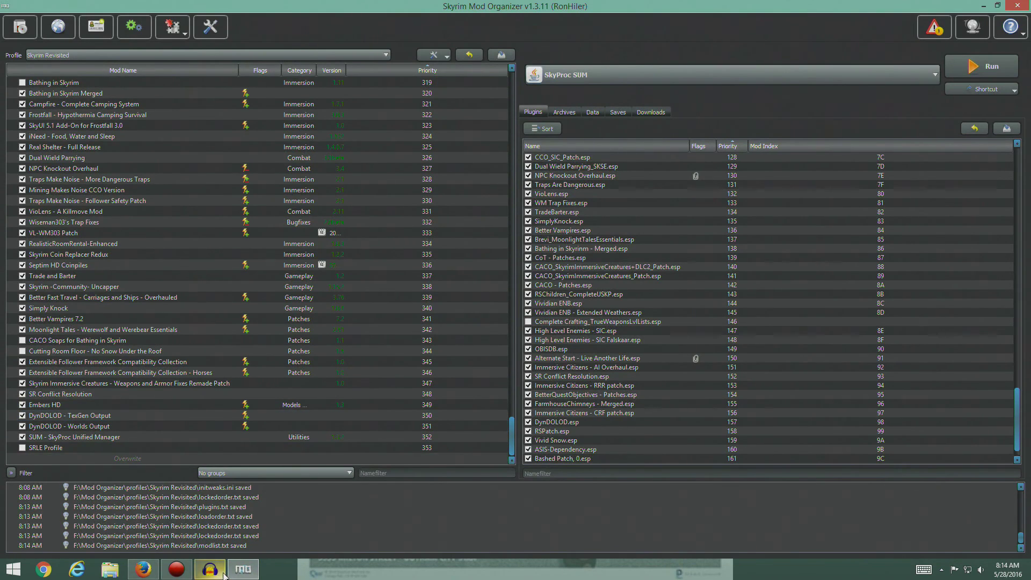
Recheck the guide's activation instruction, enable the SRLE Profile mod in Mod Organizer, and check the end of the plugin list.
left_click(244, 569)
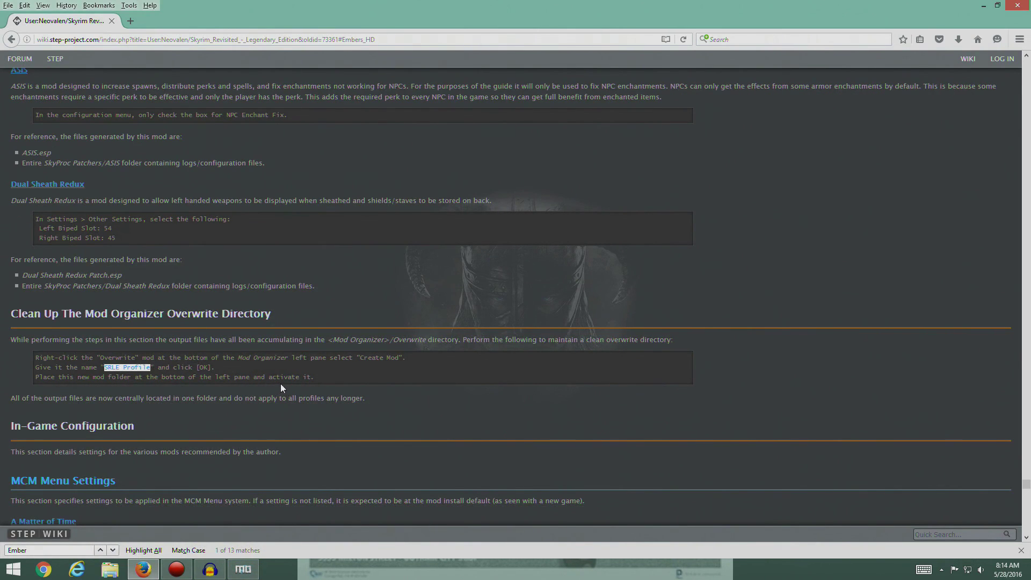
left_click(243, 570)
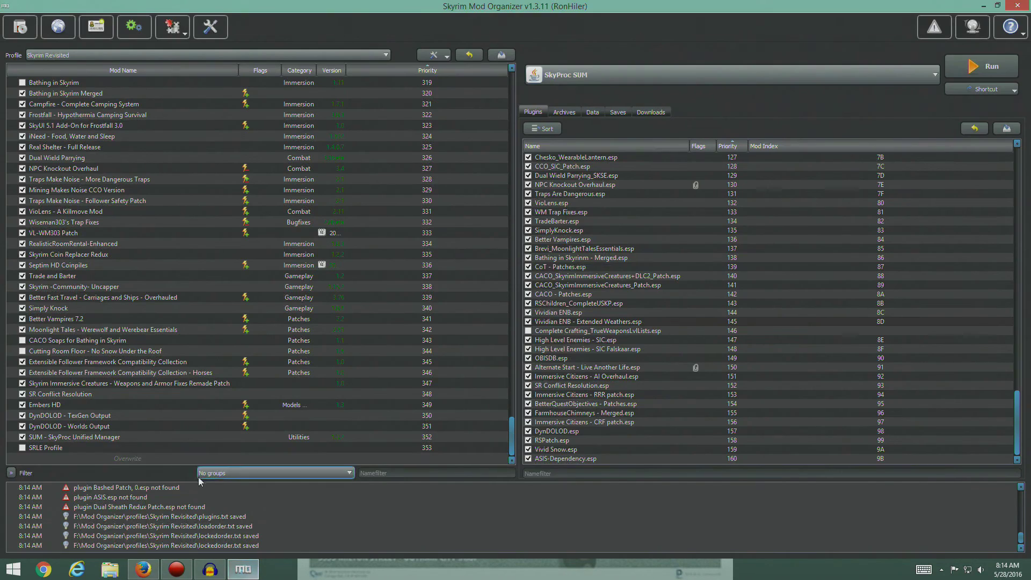
left_click(22, 448)
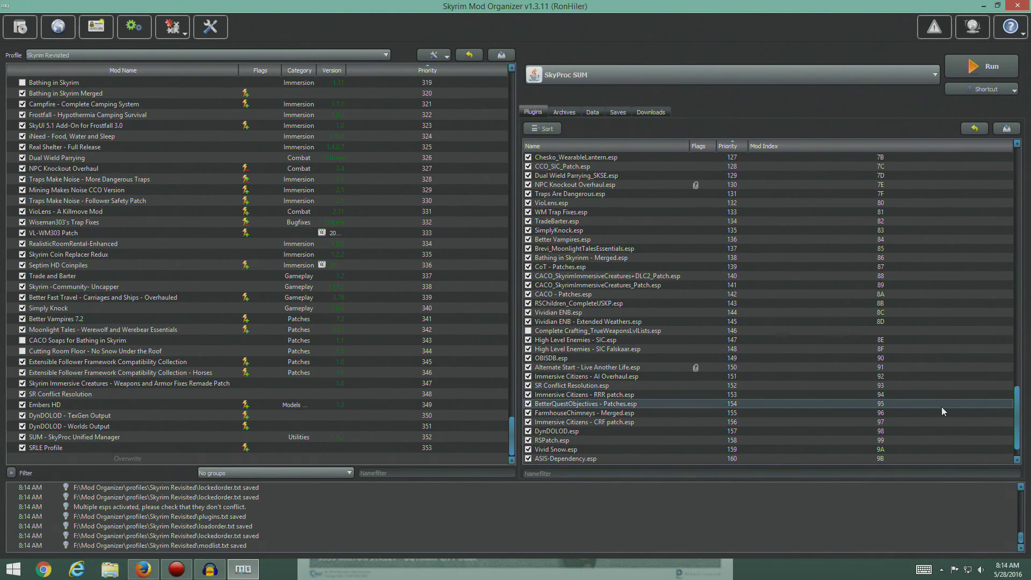
scroll(1019, 451, "down", 1)
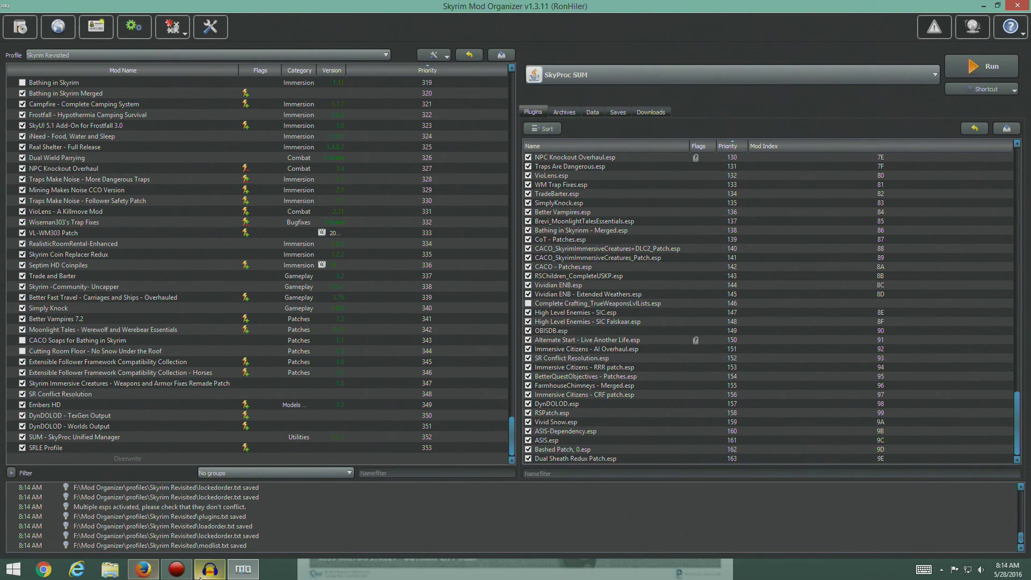
Switch to Firefox and review the guide's In-Game Configuration and MCM Menu Settings sections after the Overwrite cleanup instructions.
left_click(143, 569)
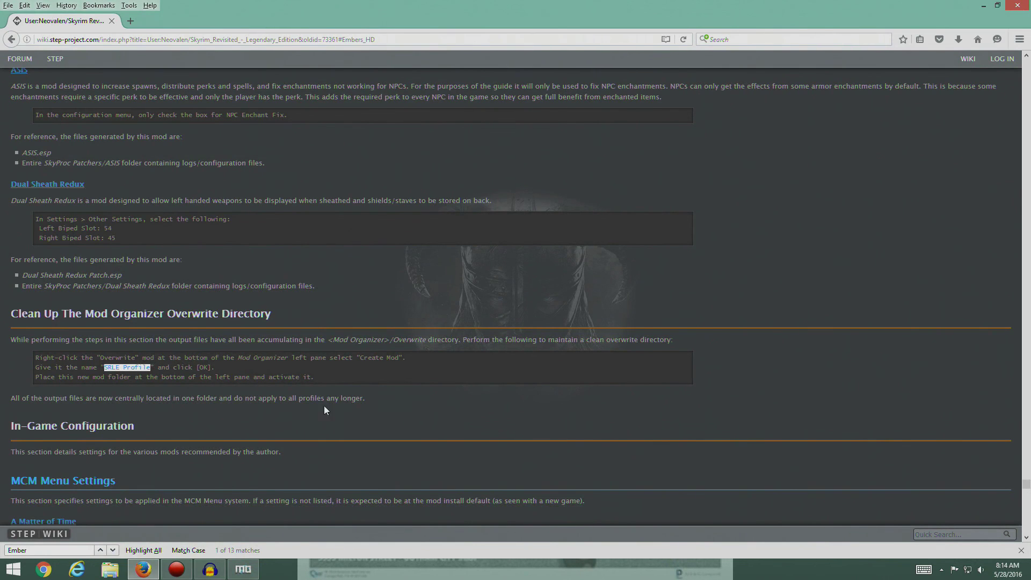
scroll(288, 418, "down", 6)
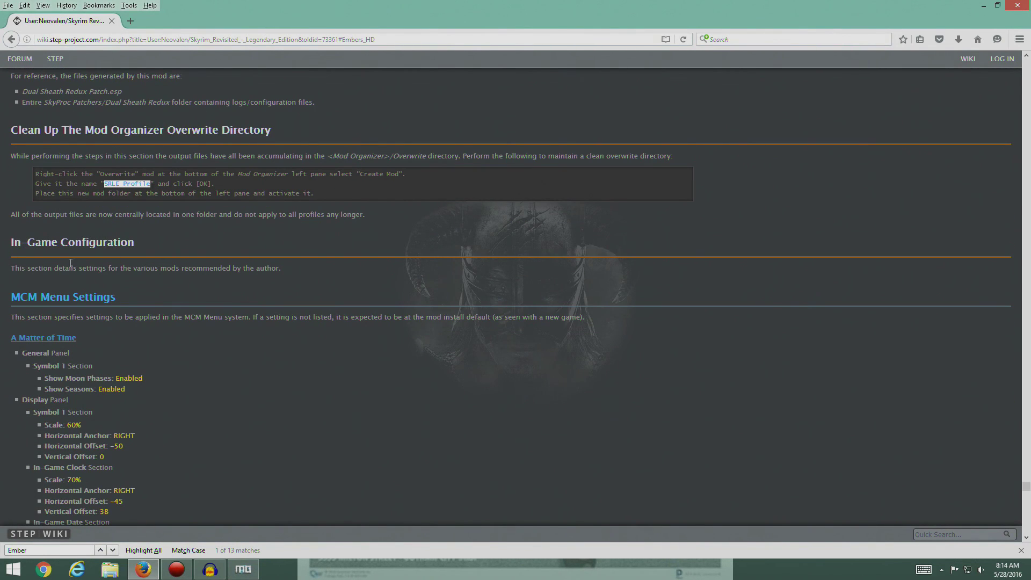
scroll(163, 354, "down", 6)
scroll(164, 354, "up", 6)
scroll(163, 353, "up", 2)
scroll(243, 373, "down", 4)
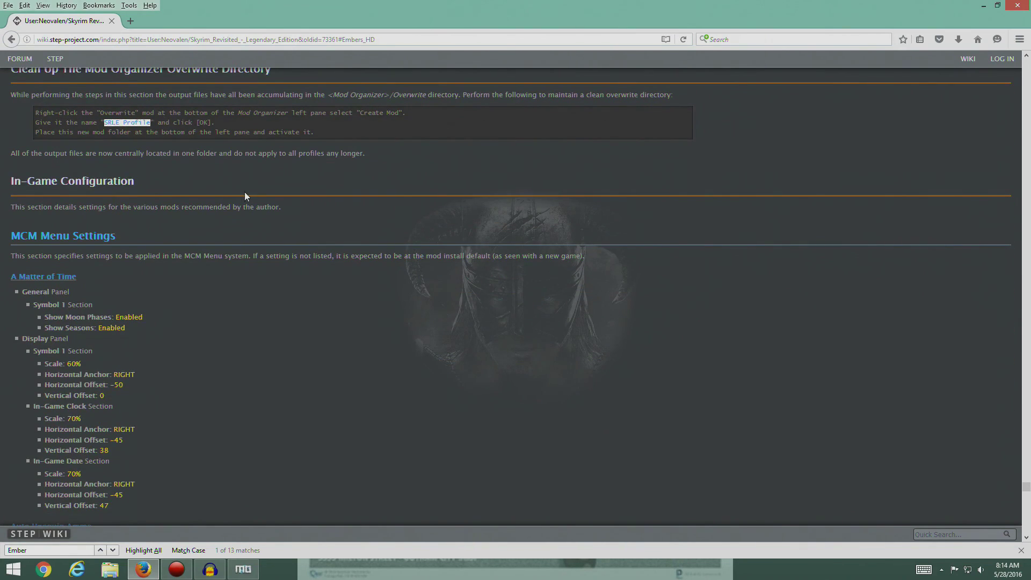
Switch to Mod Organizer, select SKSE as the executable and run it to launch Skyrim.
left_click(243, 570)
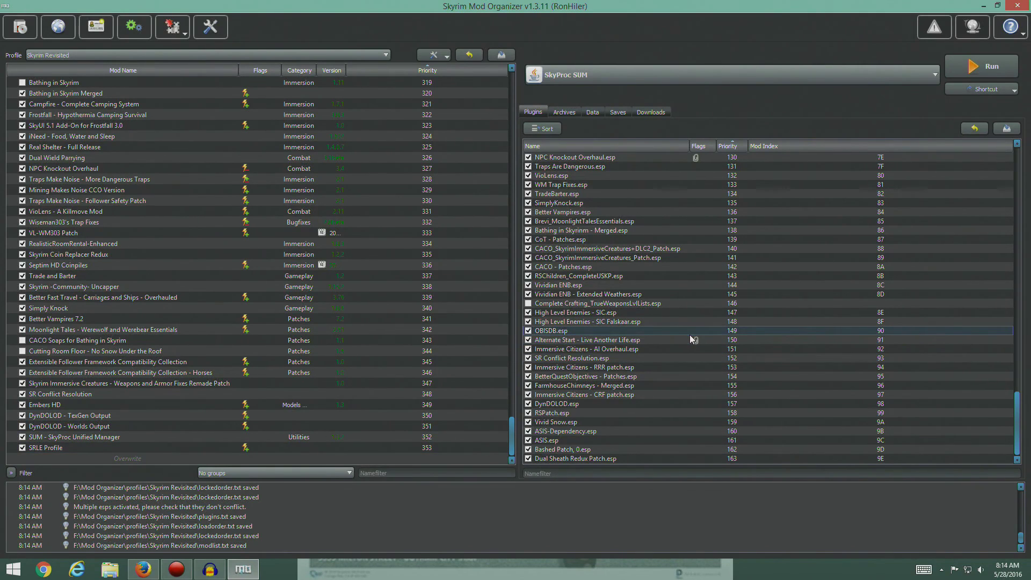
left_click(930, 76)
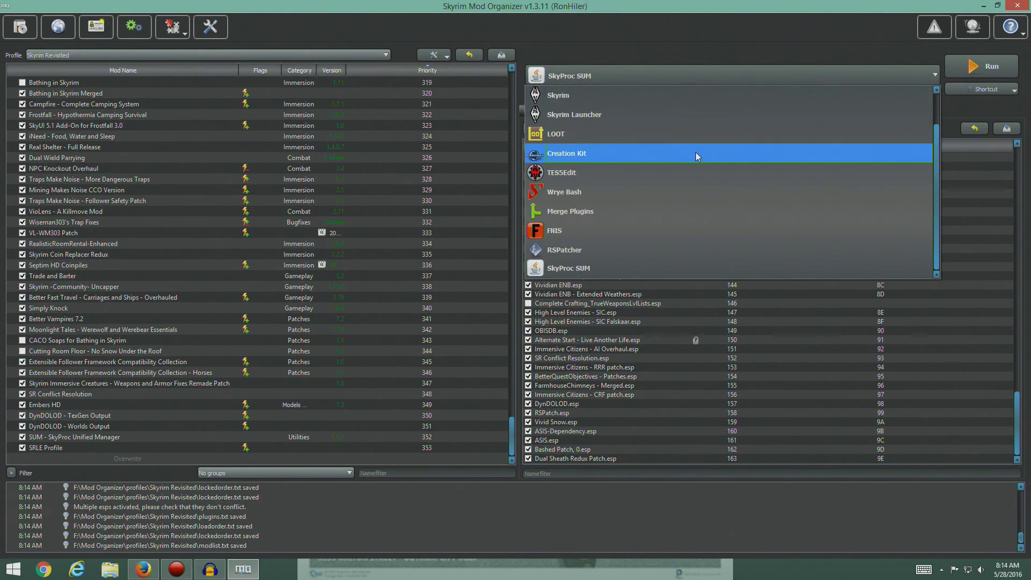
scroll(691, 177, "up", 1)
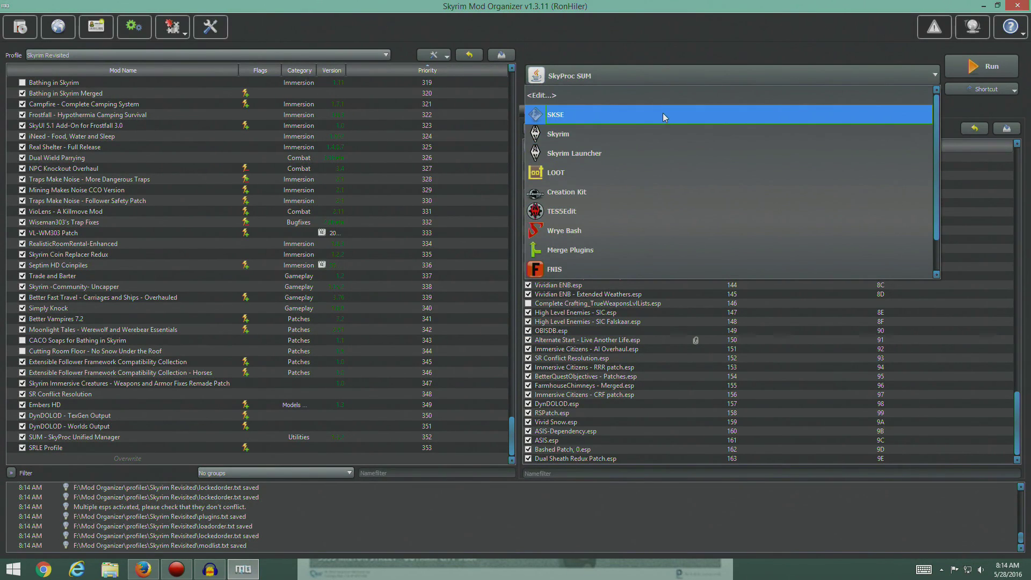
left_click(663, 112)
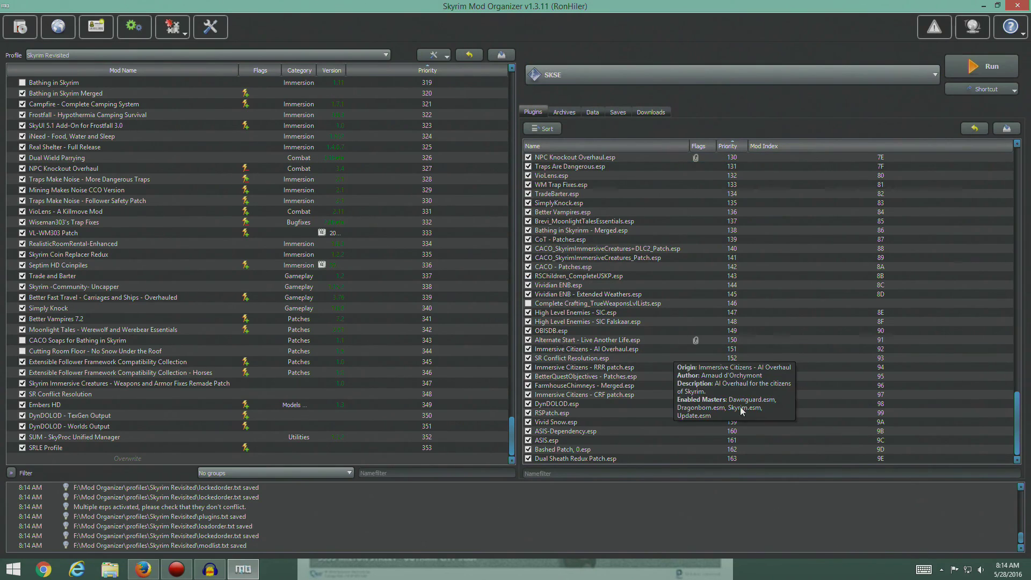
left_click(981, 66)
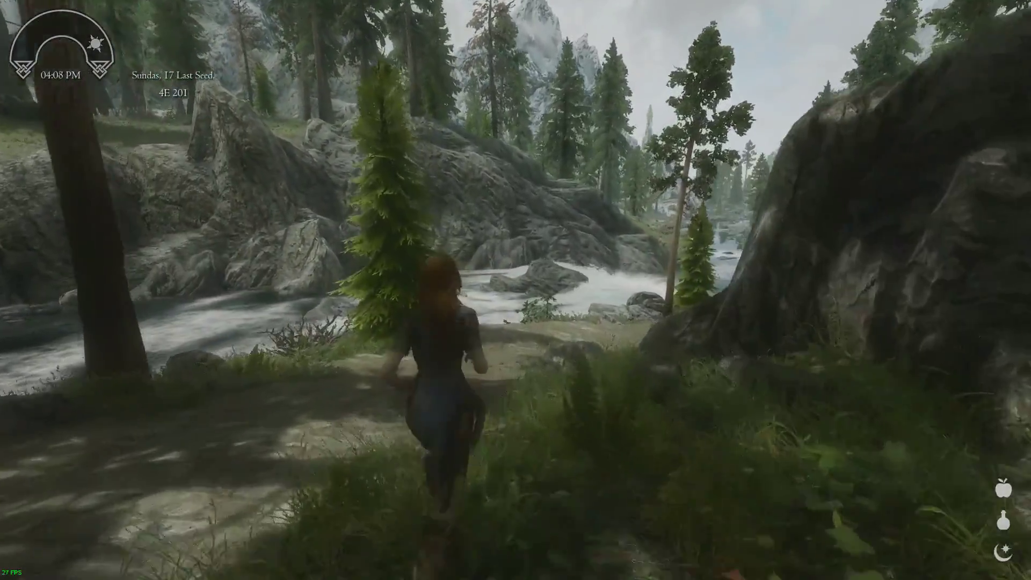
key("w")
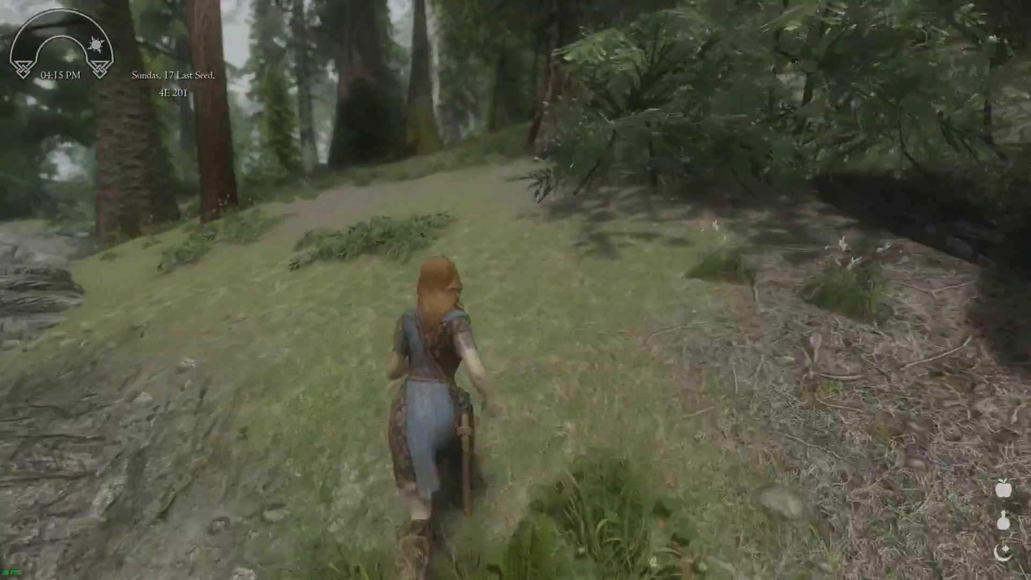
key("w")
key("w")
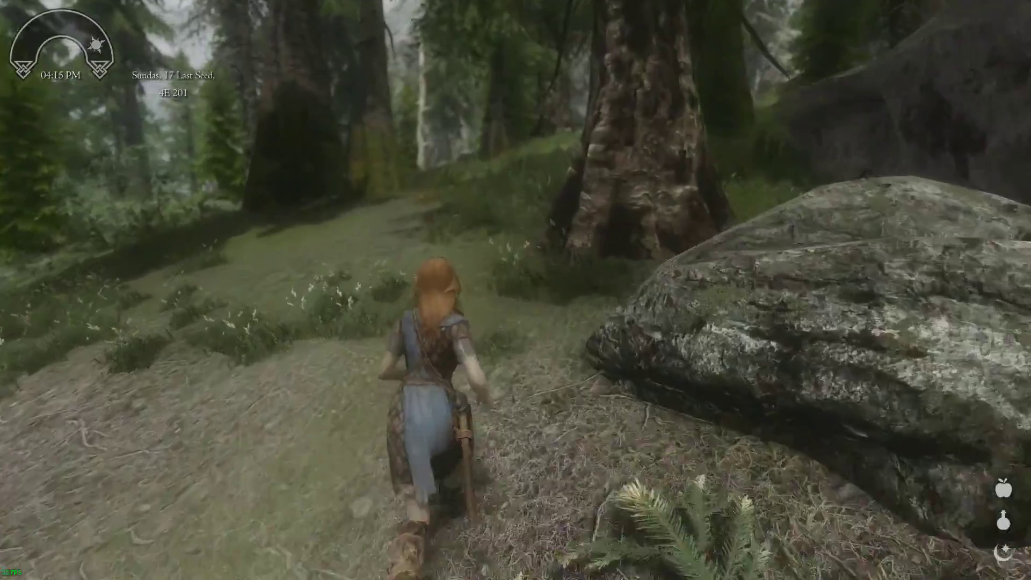
key("w")
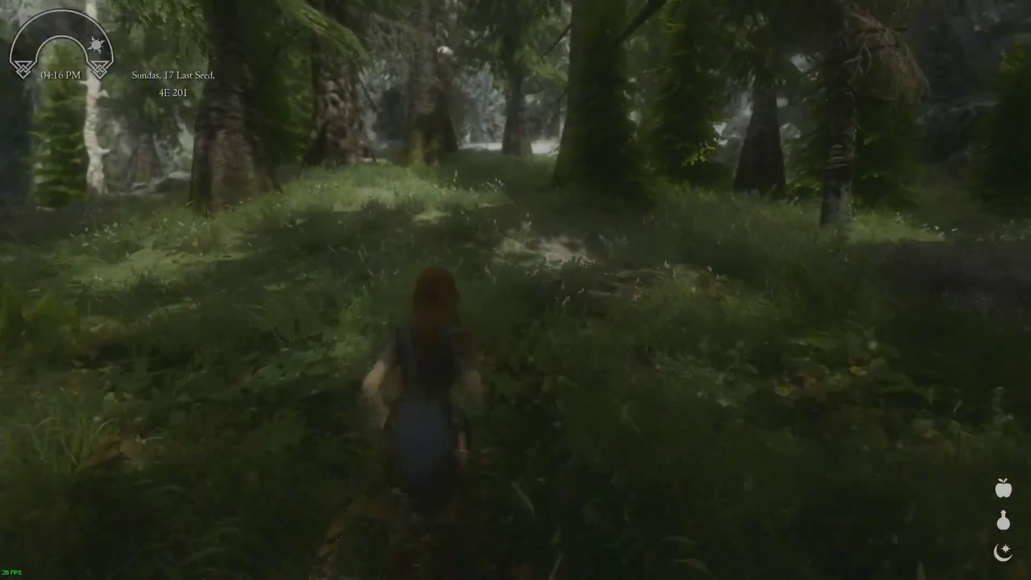
key("w")
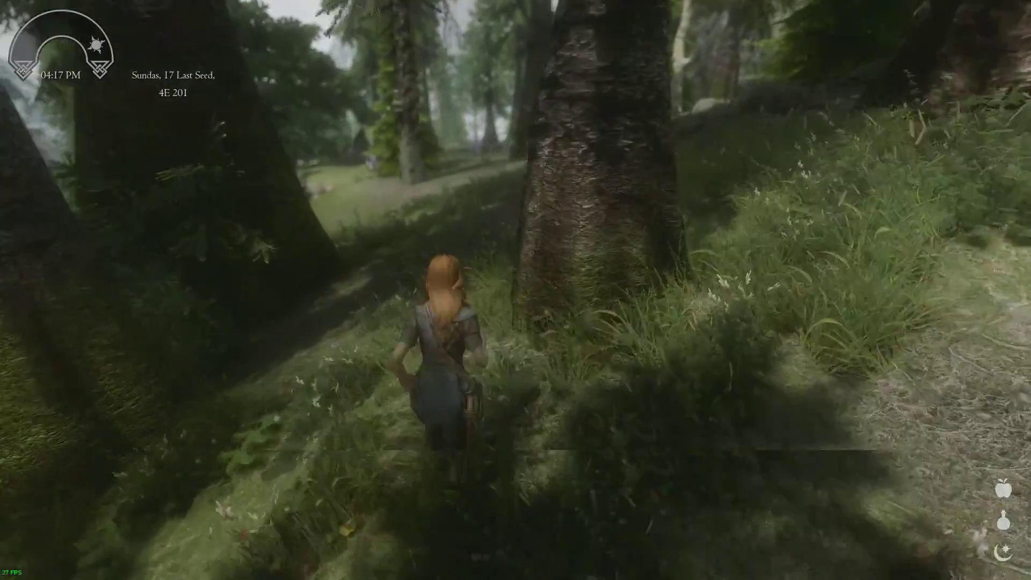
key("w")
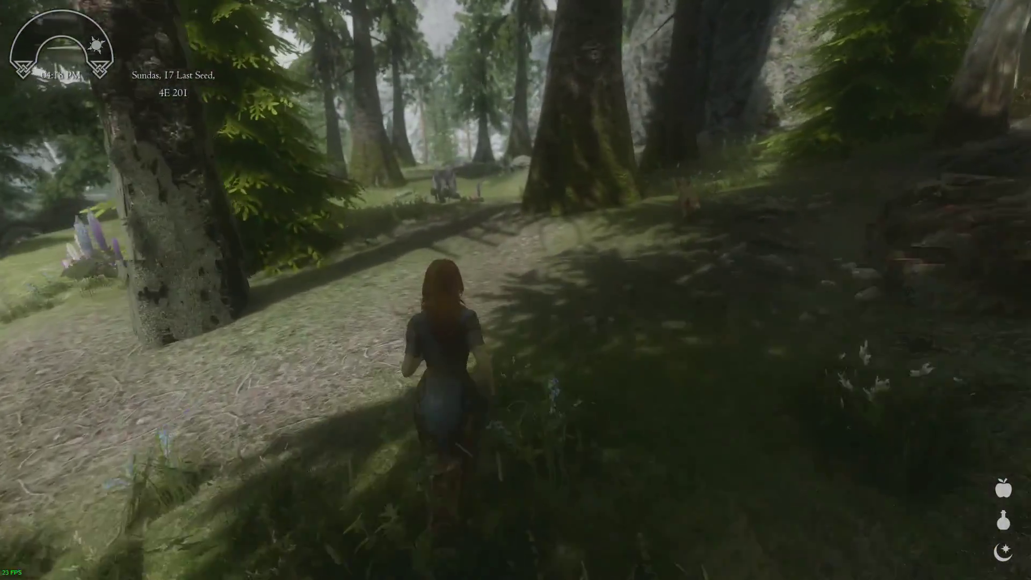
key("w")
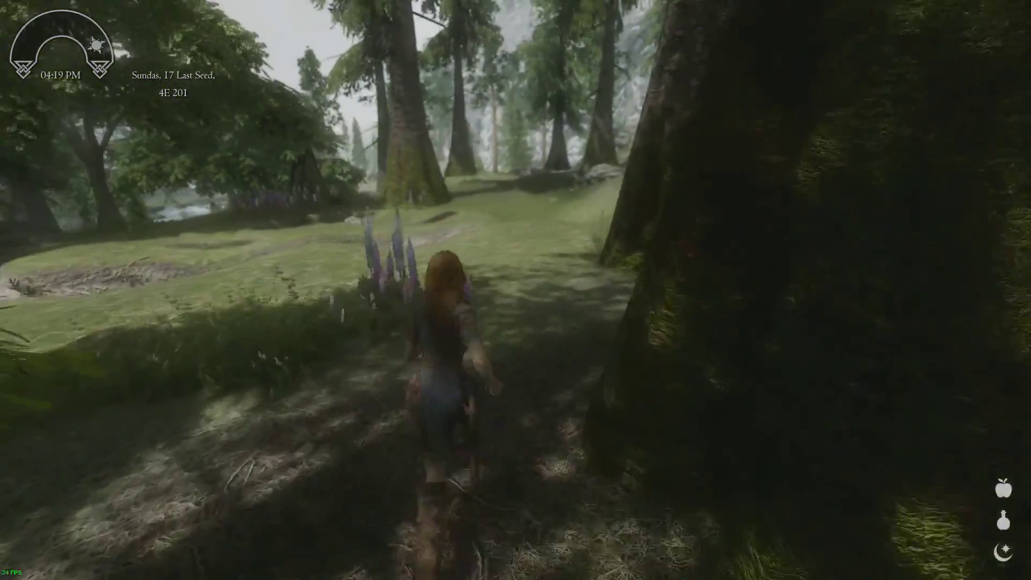
key("w")
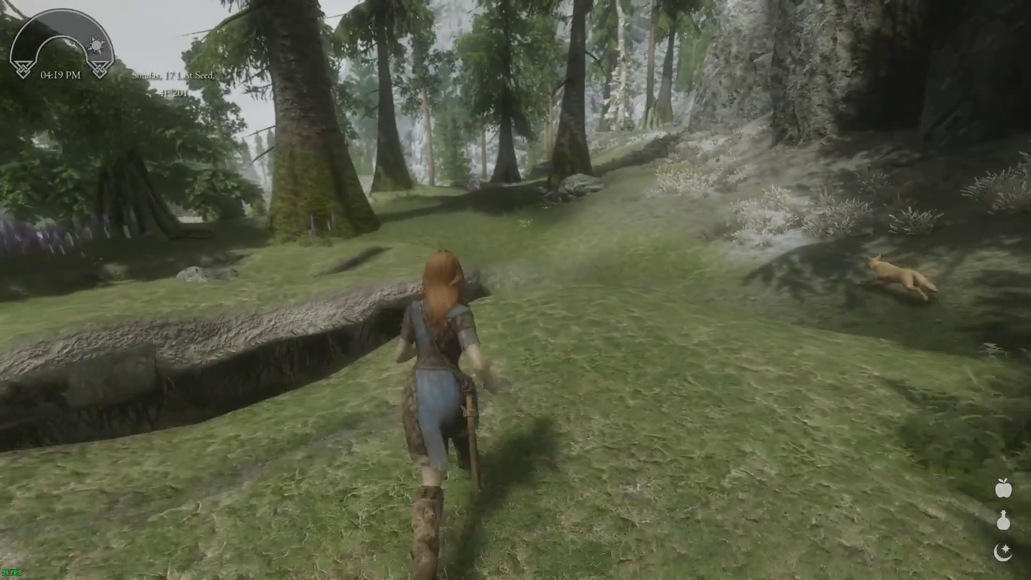
key("w")
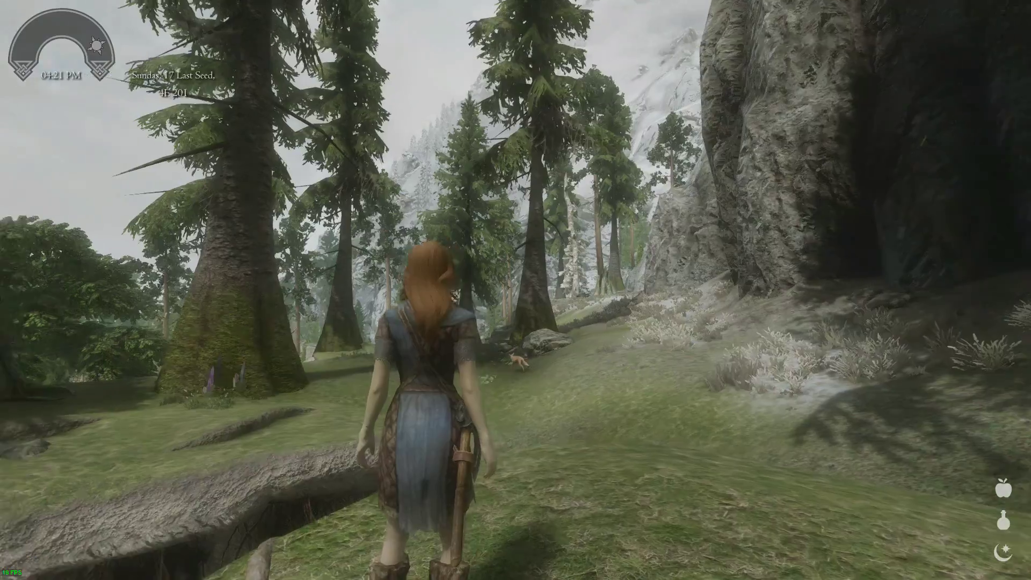
key("w")
key("w")
key("w")
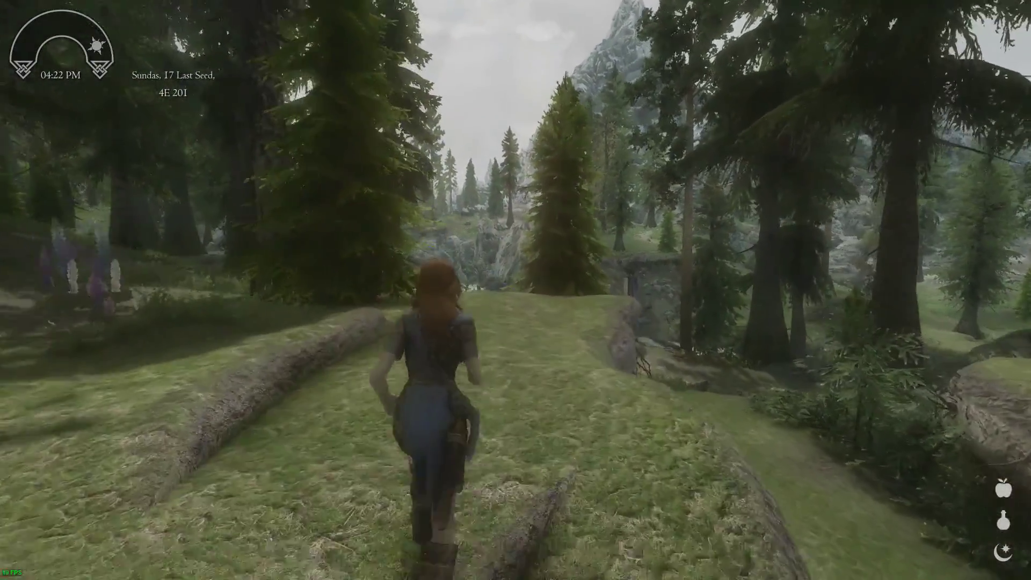
key("w")
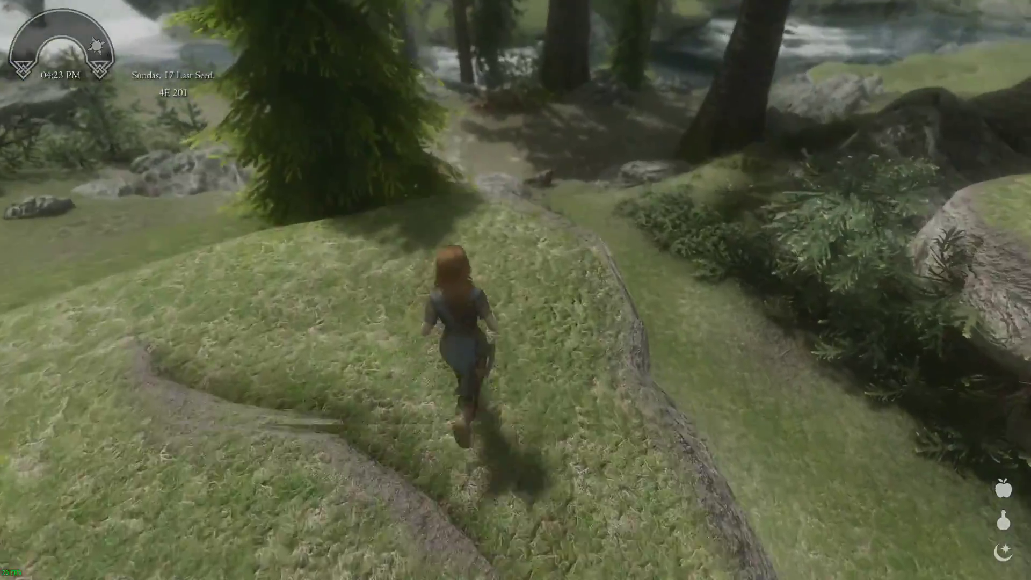
key("w")
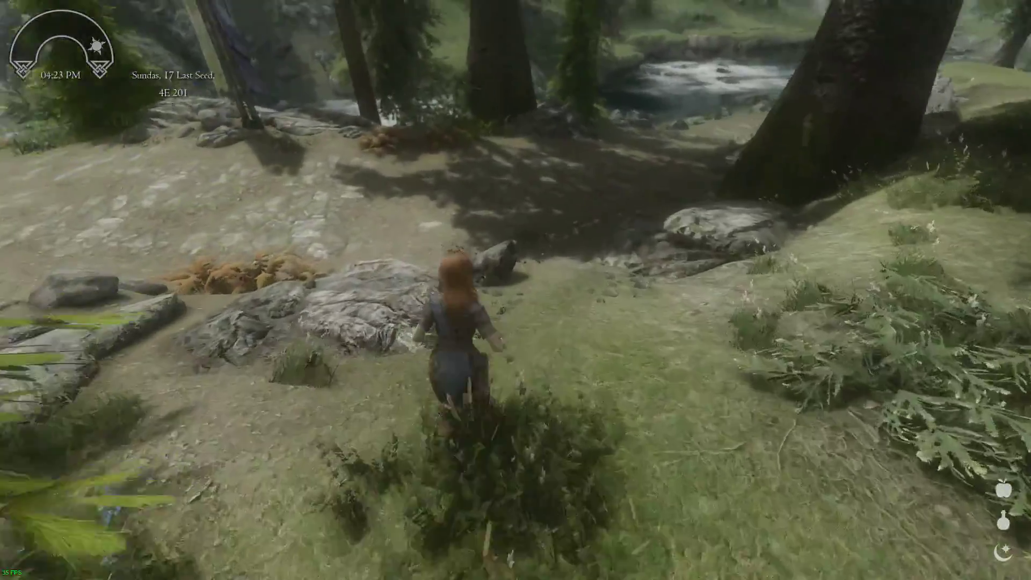
key("w")
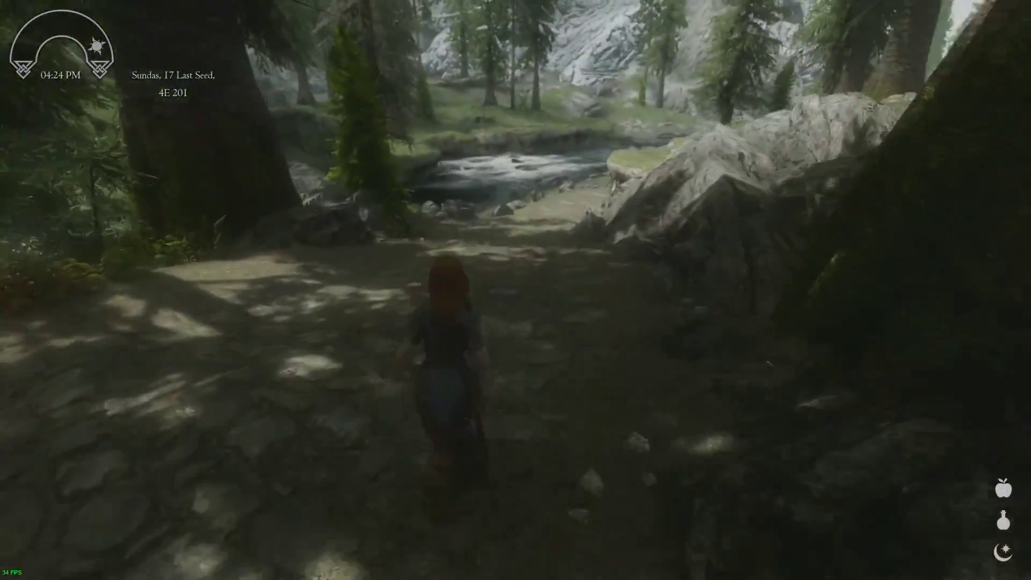
key("w")
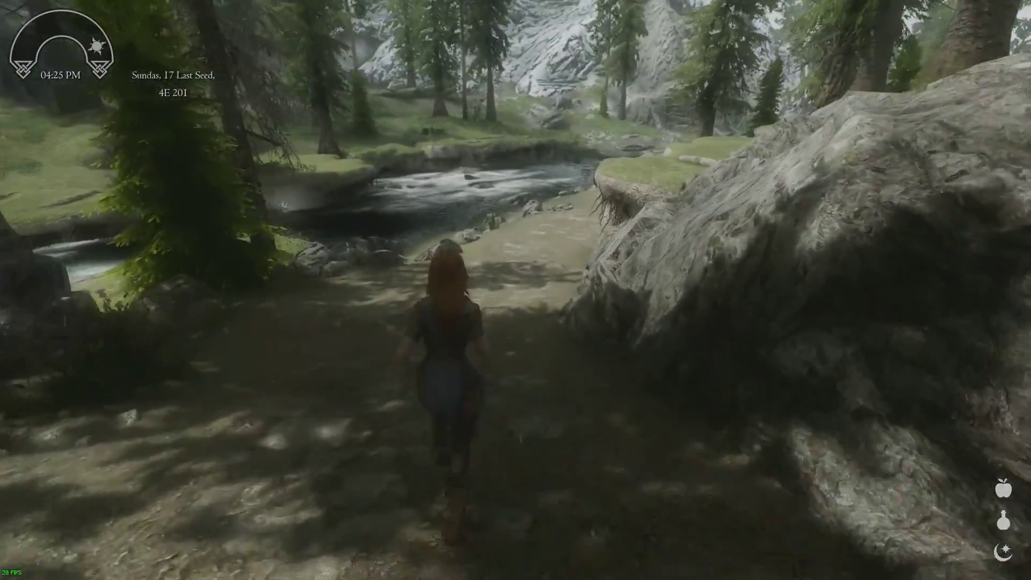
key("w")
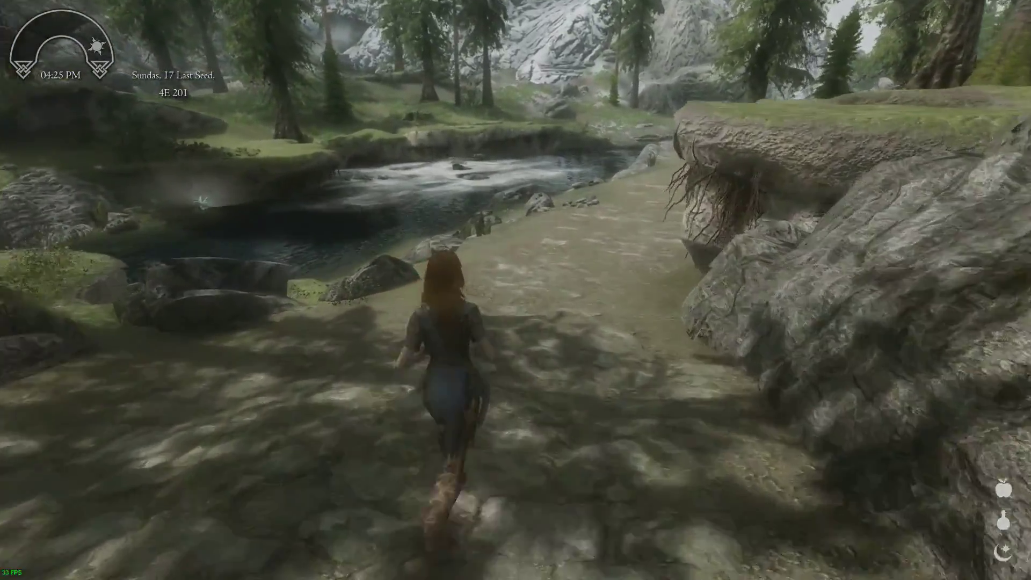
key("w")
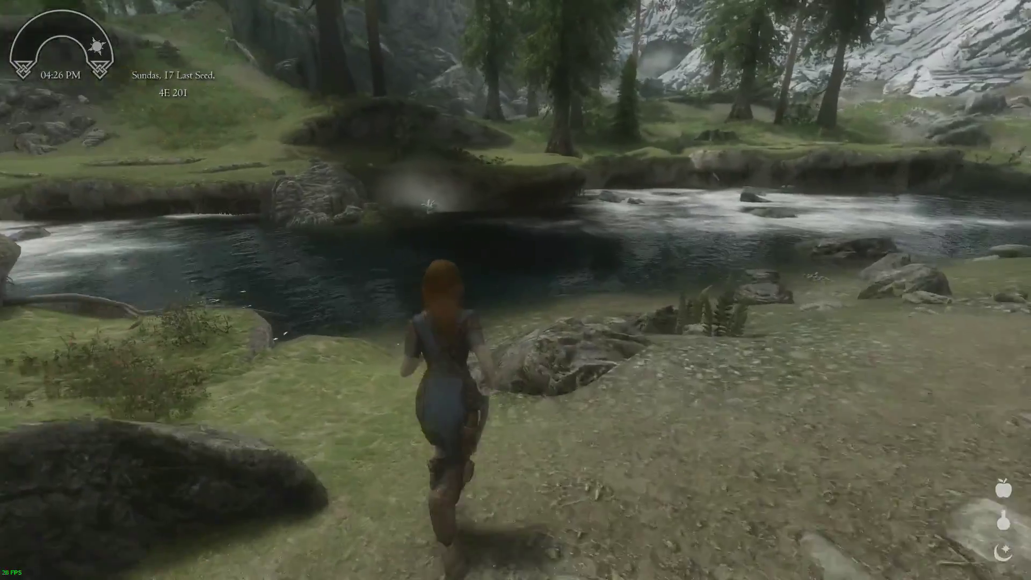
key("w")
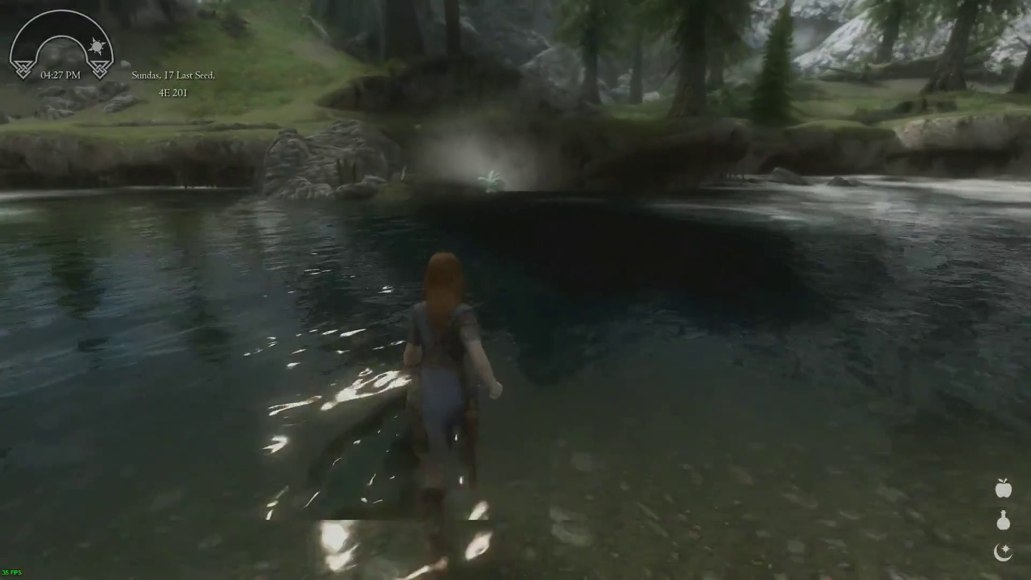
key("w")
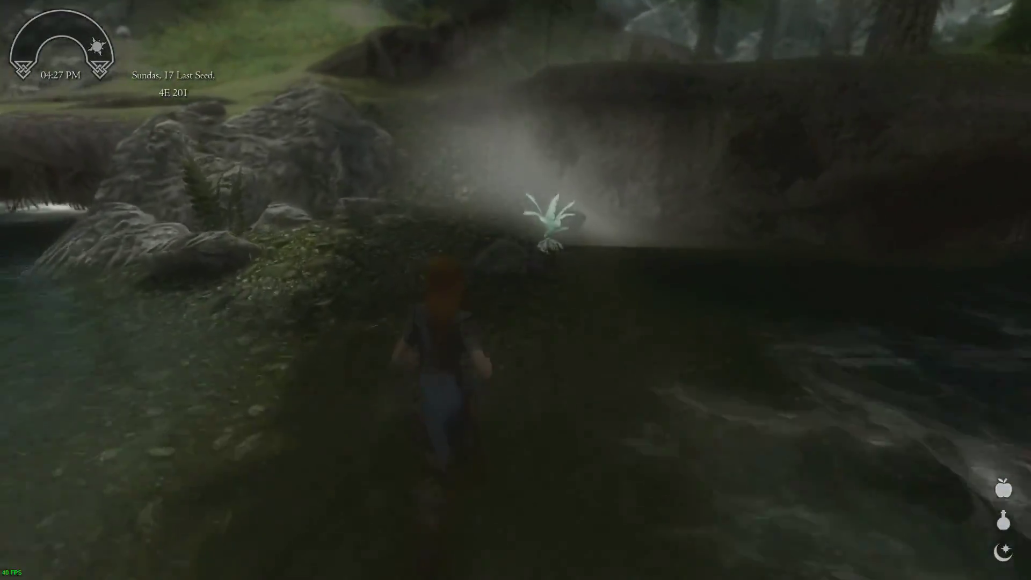
key("e")
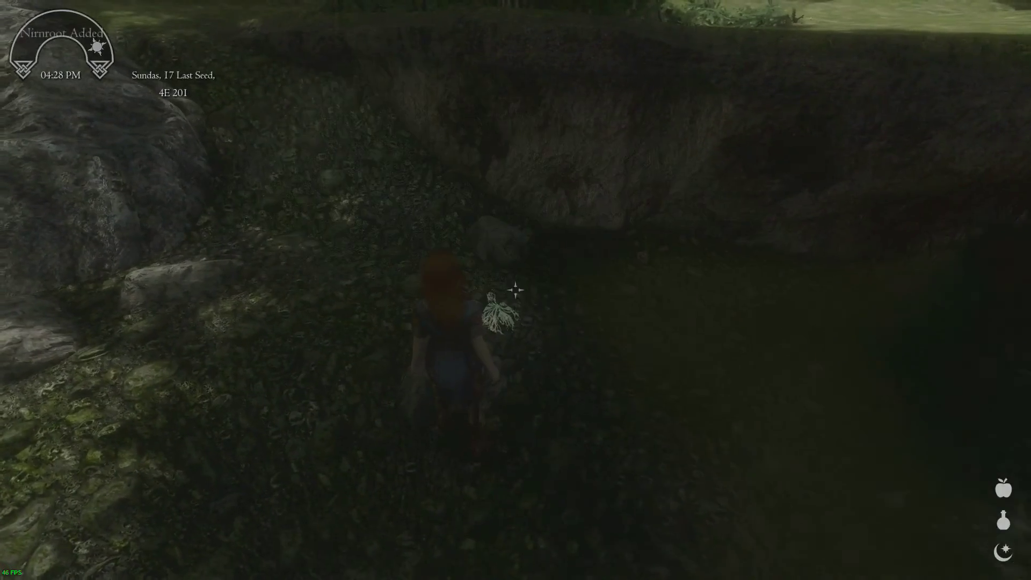
key("w")
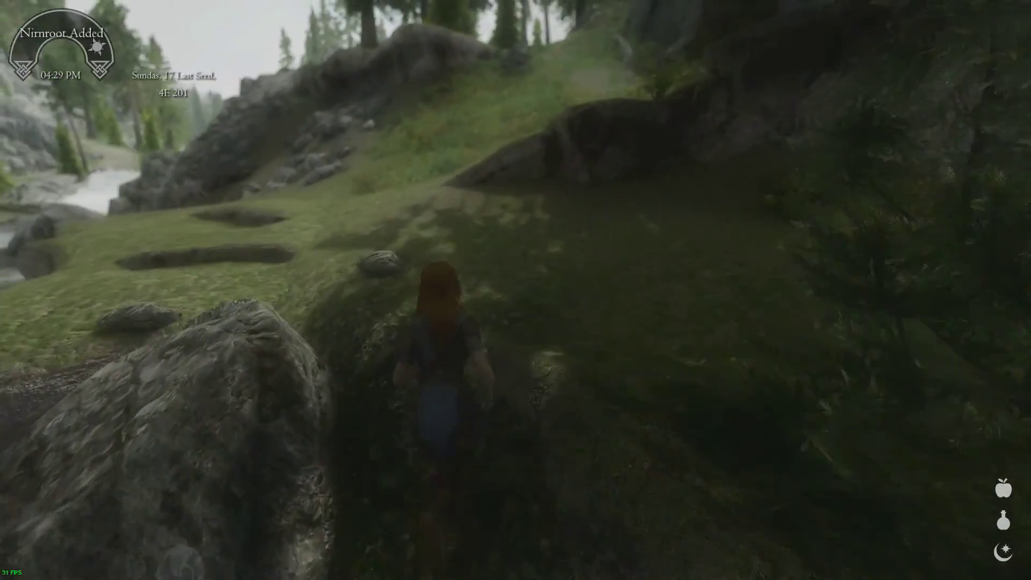
key("w")
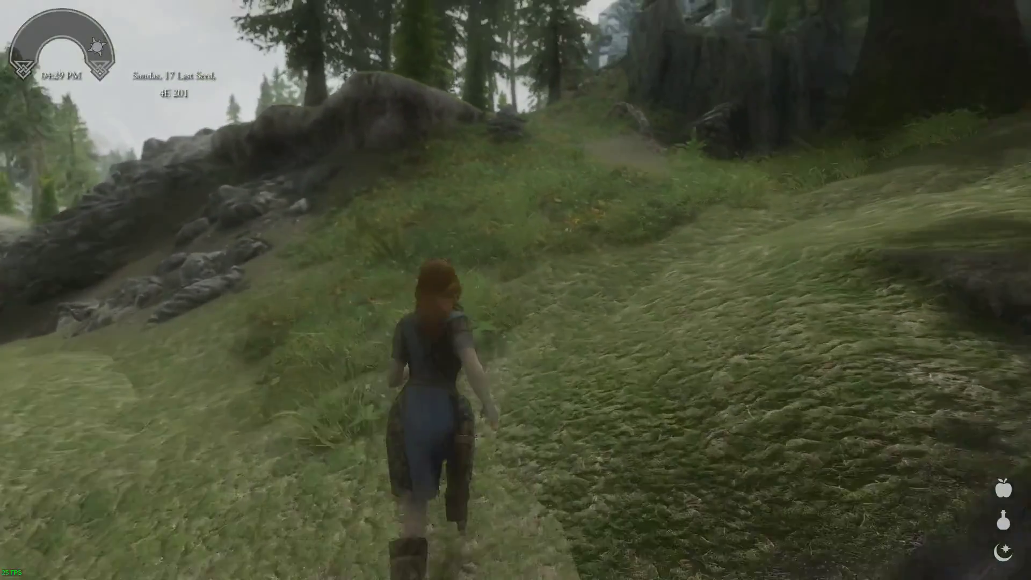
key("w")
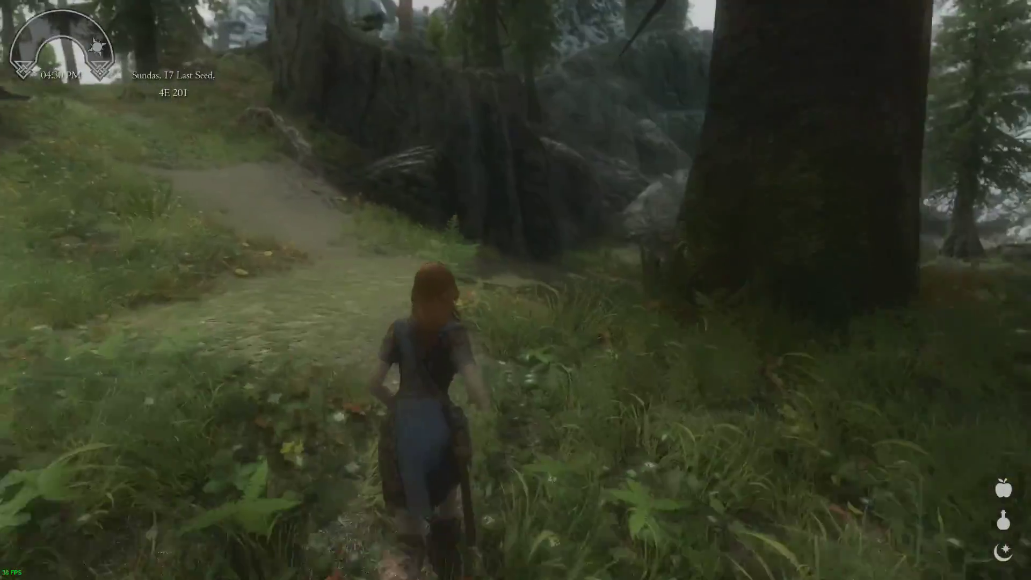
key("w")
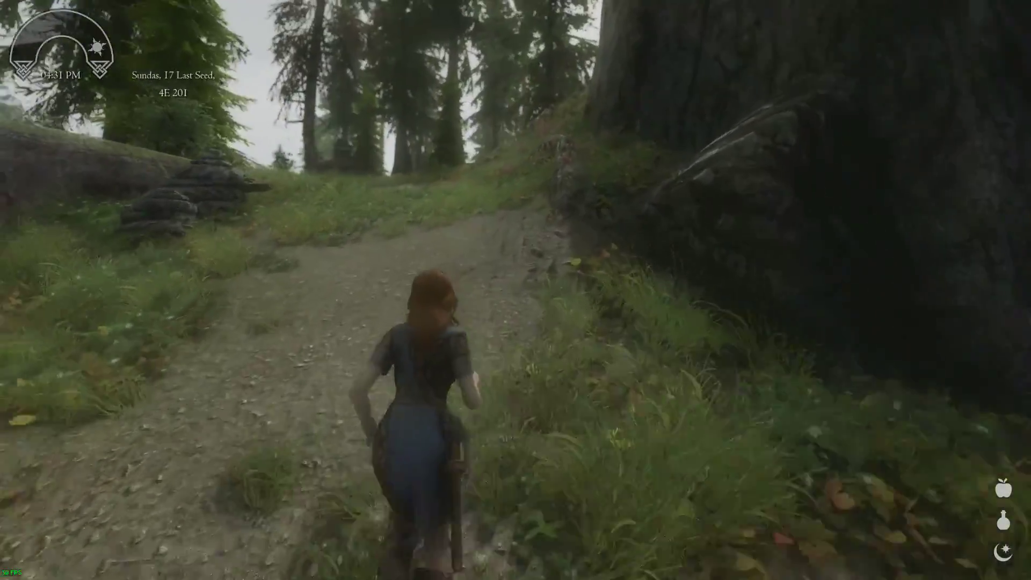
key("w")
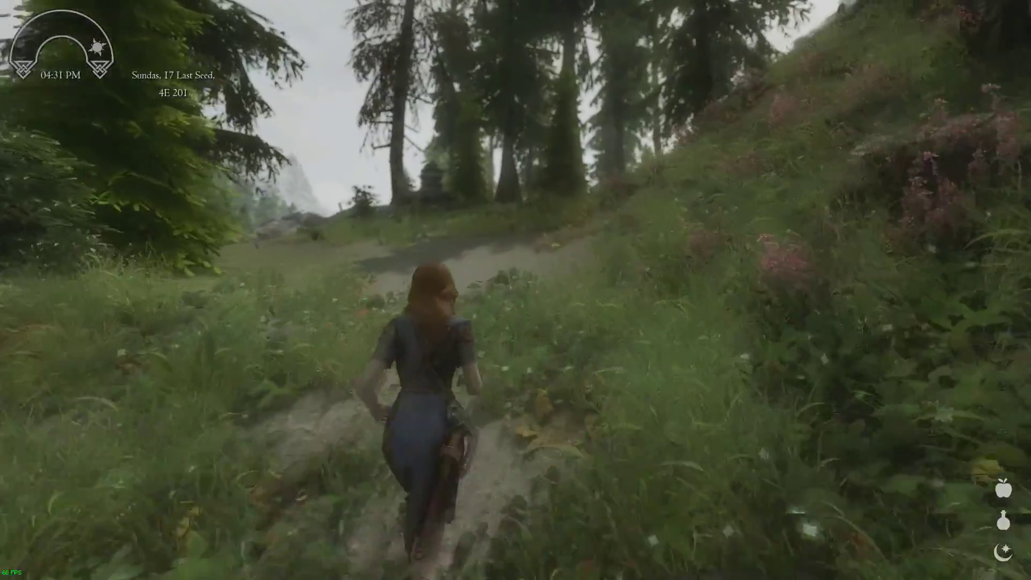
key("w")
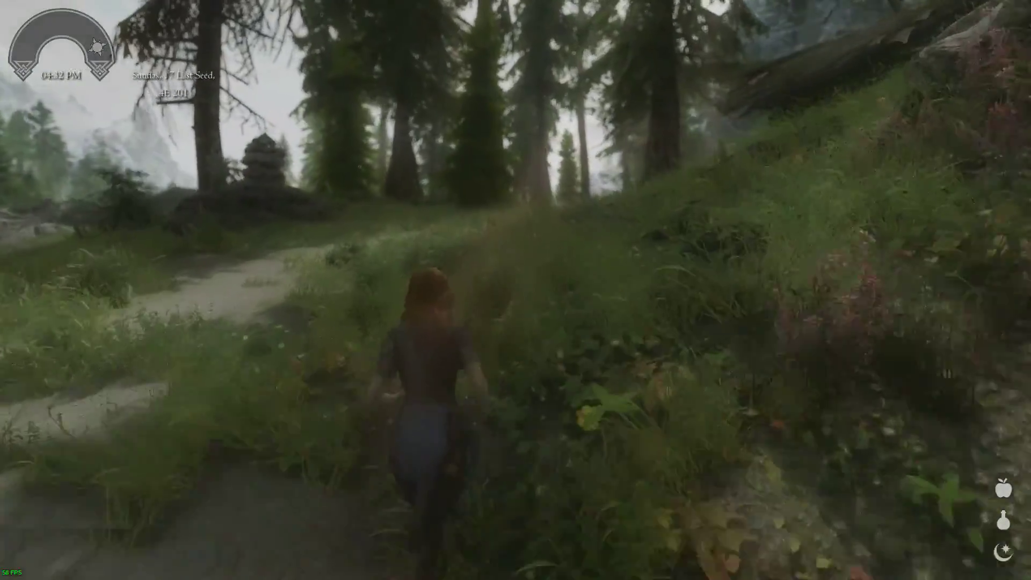
key("w")
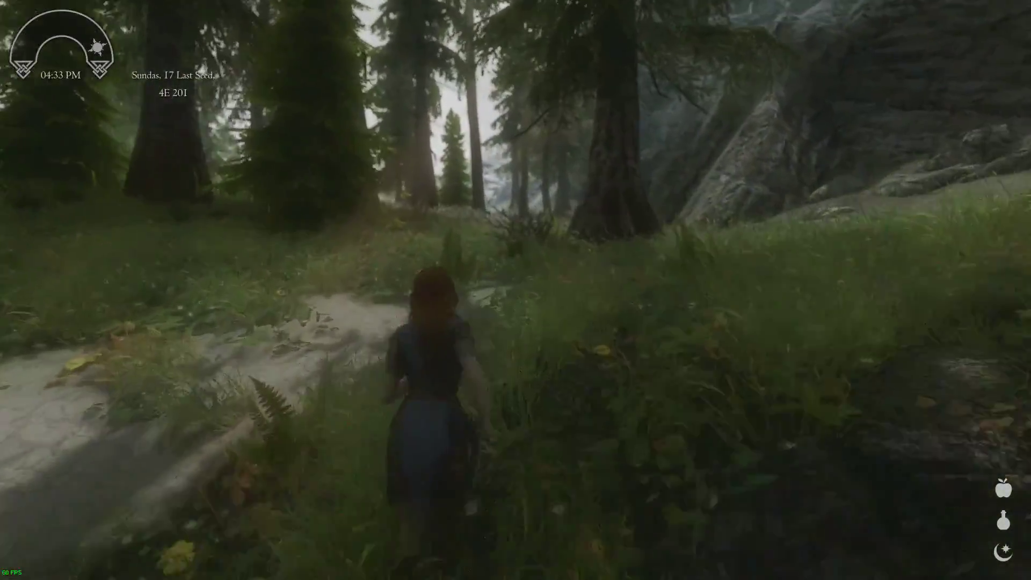
key("w")
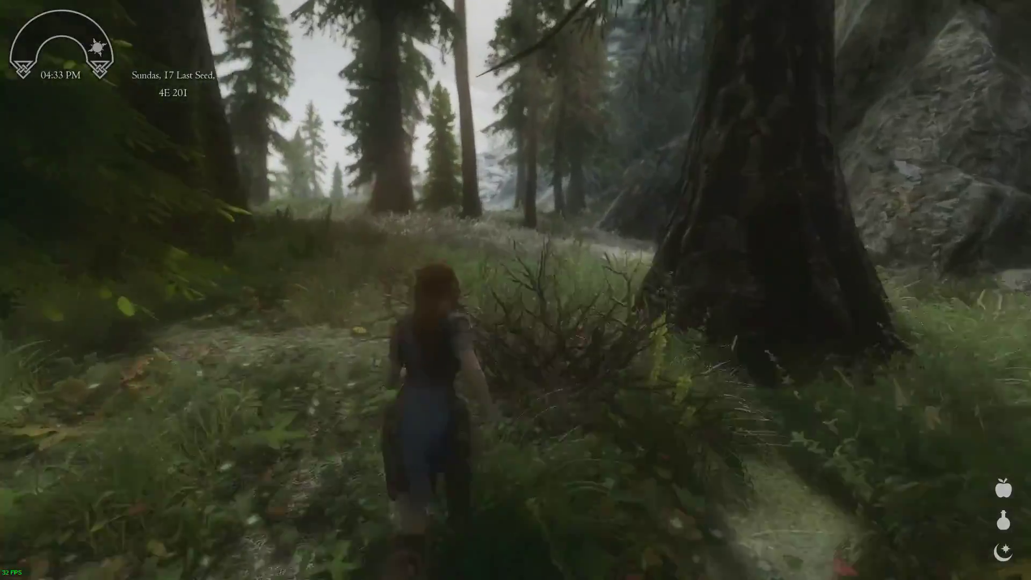
key("w")
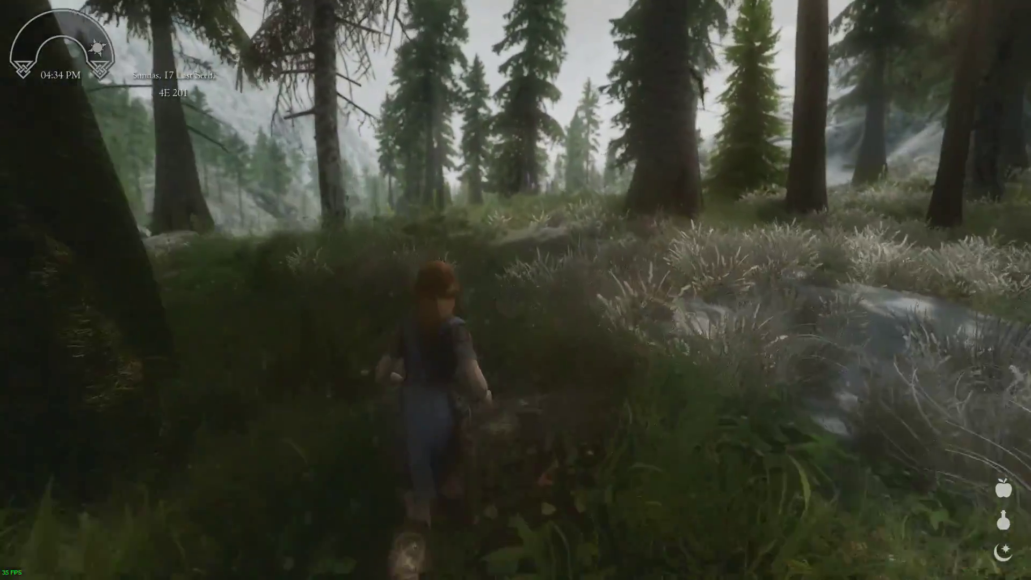
Walk through the forest to the dead Treasure Hunter and take the Iron Battleaxe, Note from a Treasure Hunter and Septims.
key("w")
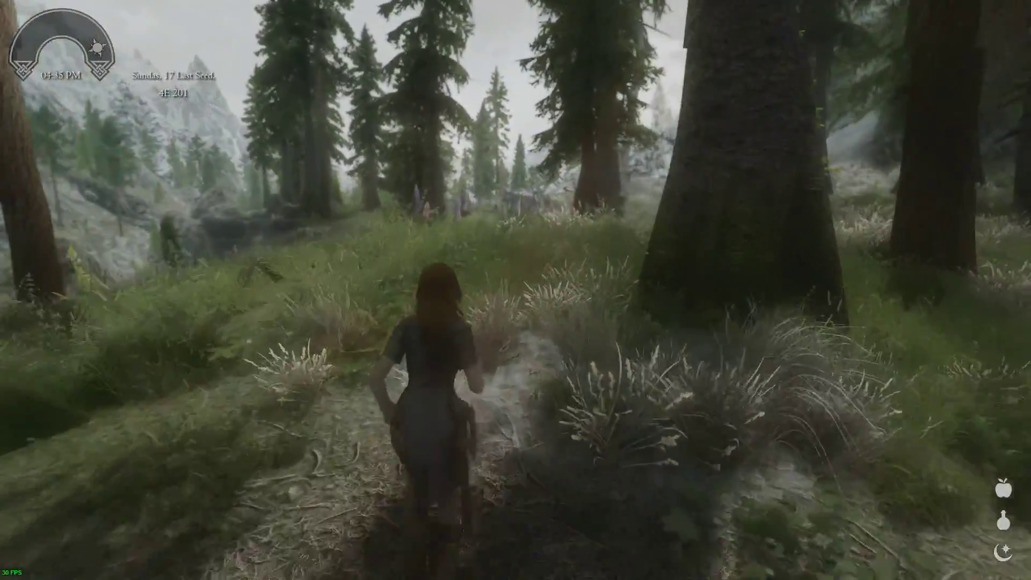
key("w")
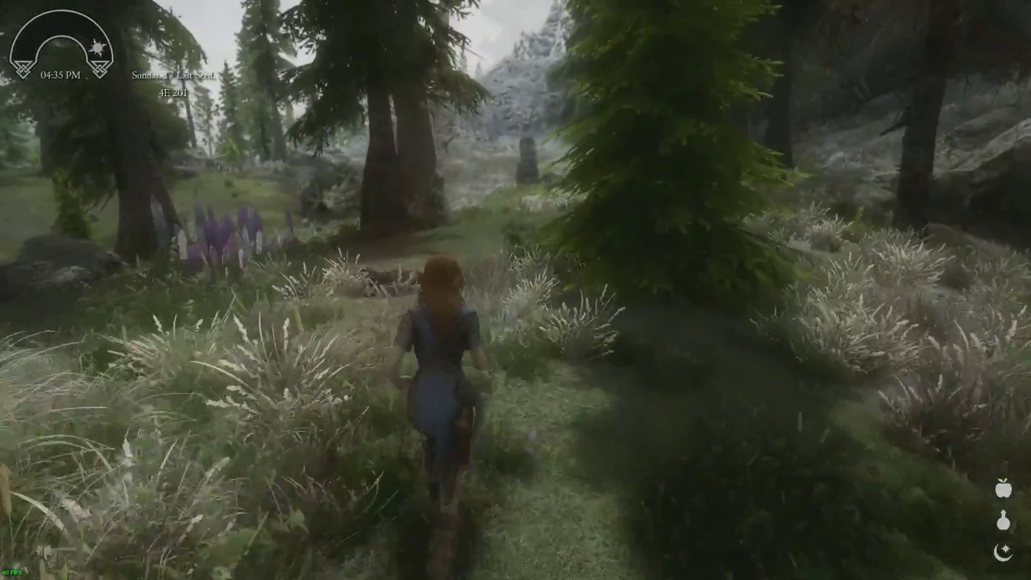
key("w")
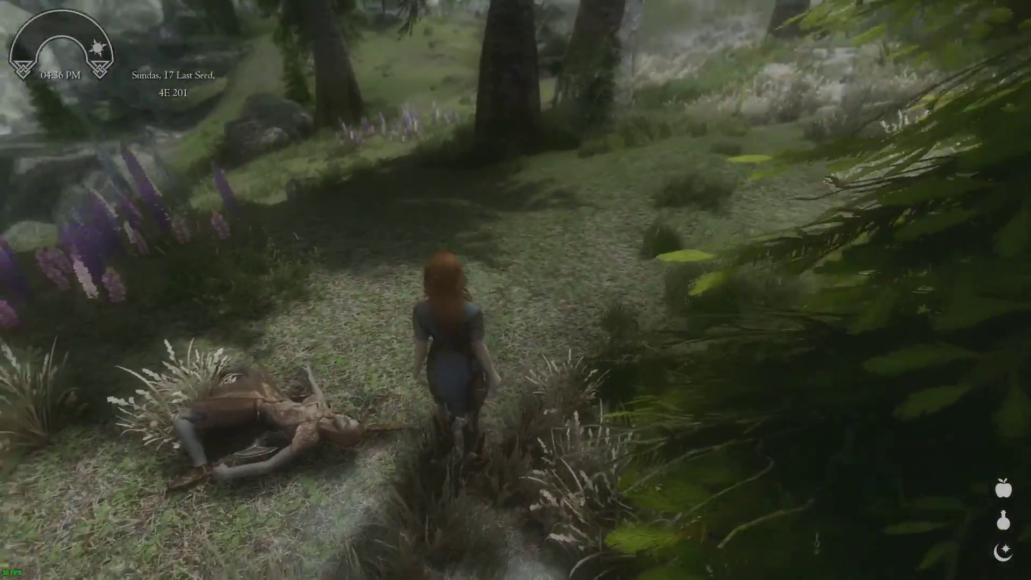
key("w")
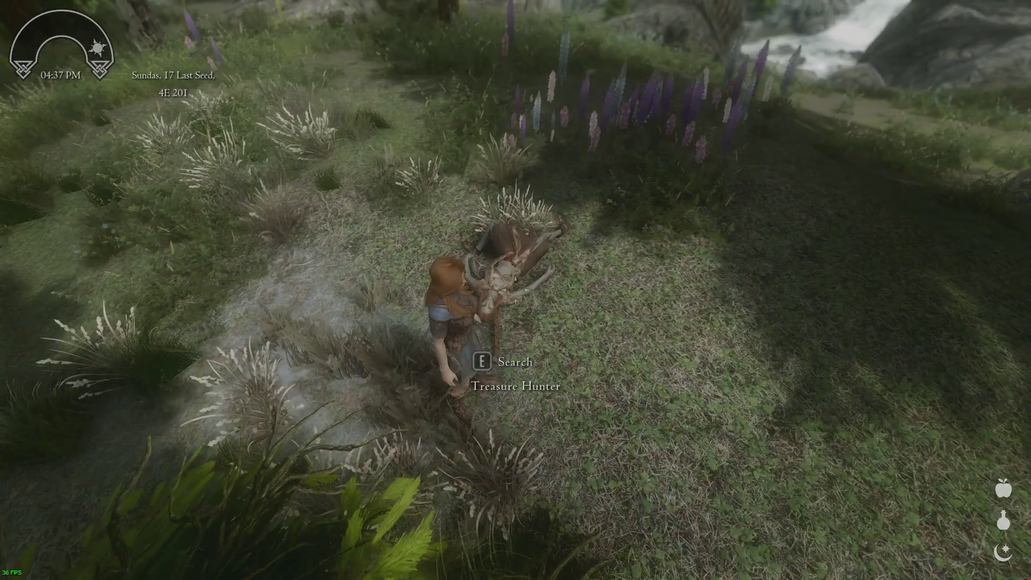
key("e")
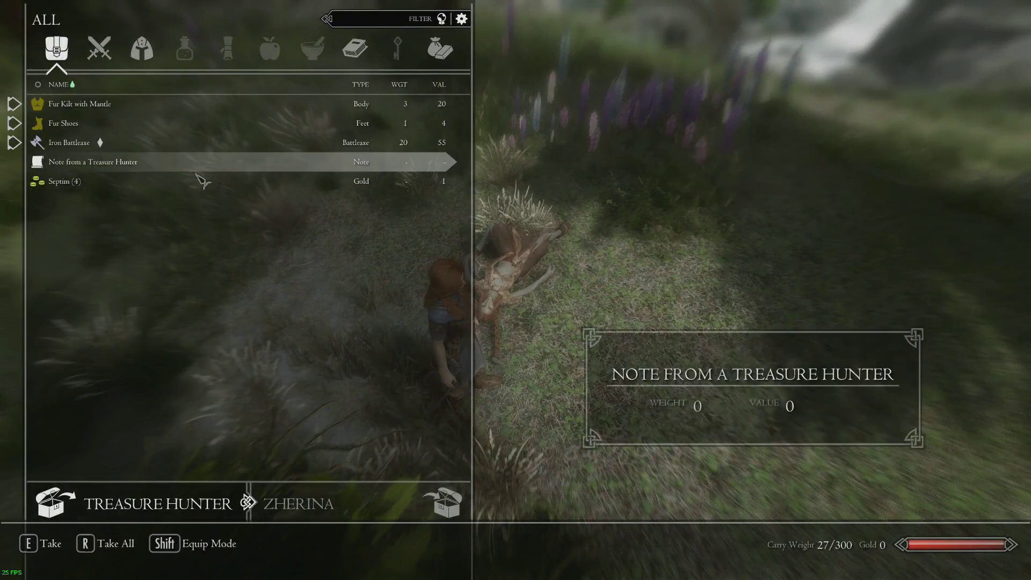
left_click(99, 143)
left_click(98, 142)
left_click(99, 142)
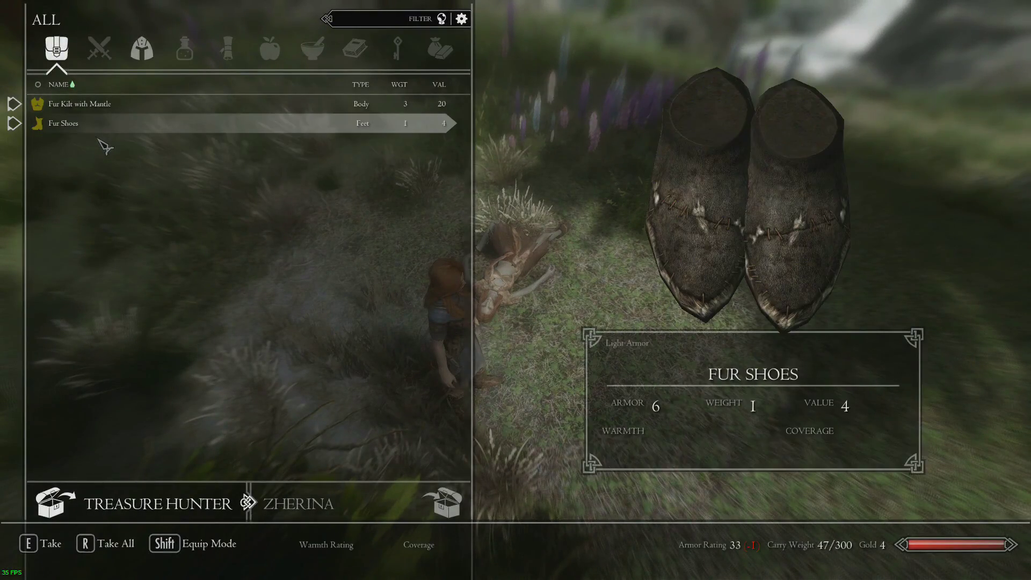
key("Tab")
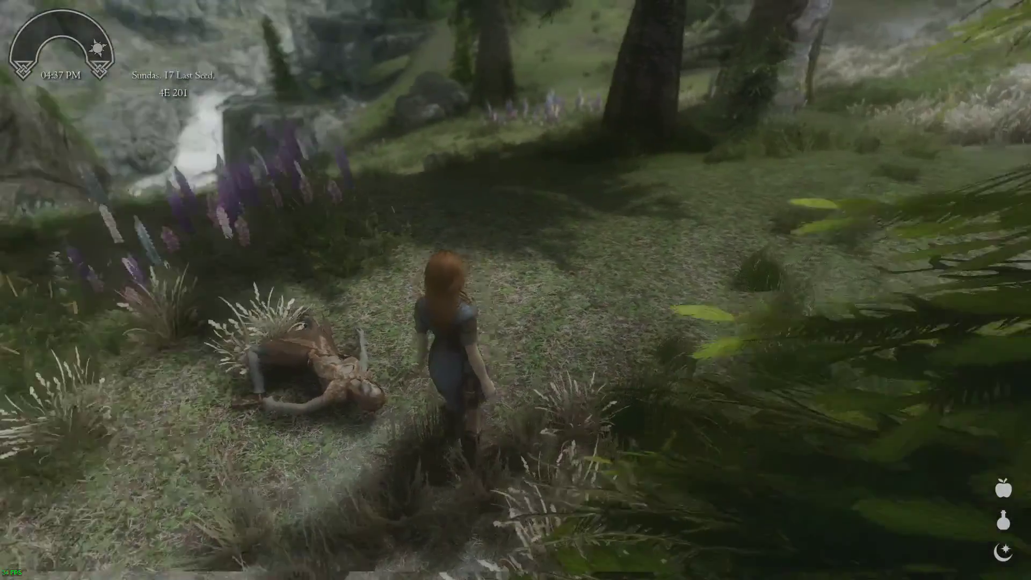
Read the Note from a Treasure Hunter among the books in the inventory, then return to the game.
key("i")
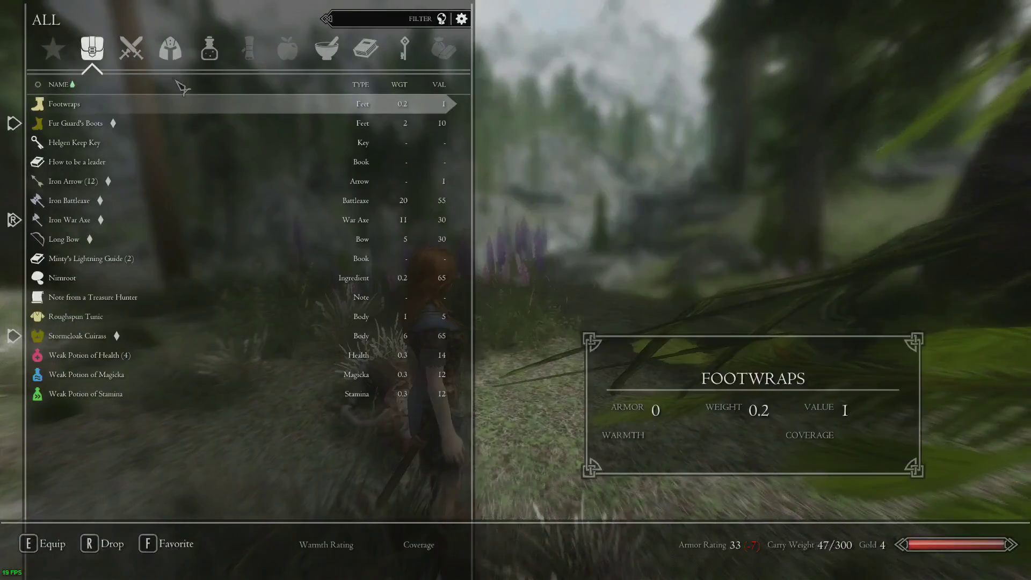
left_click(366, 60)
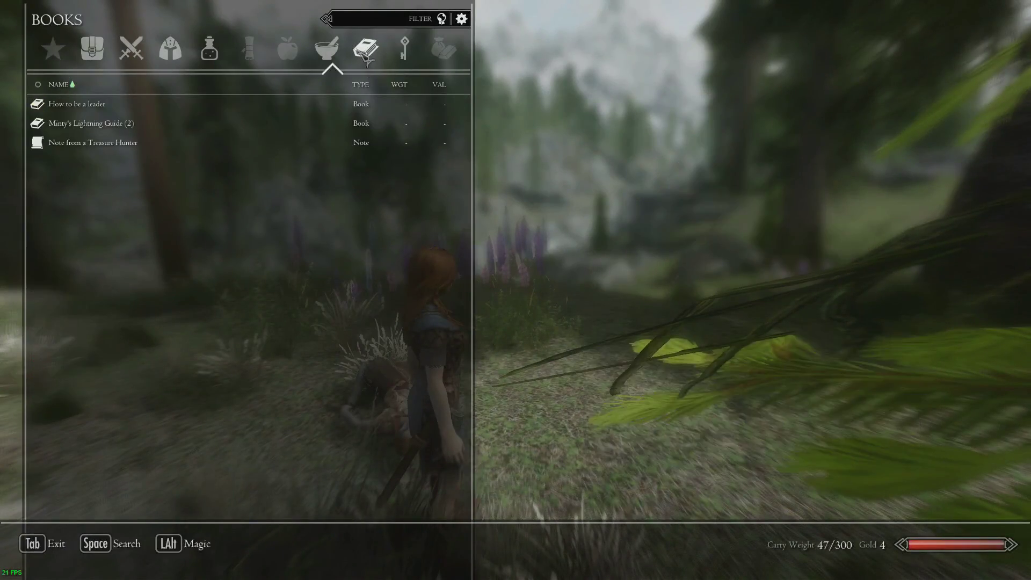
left_click(98, 155)
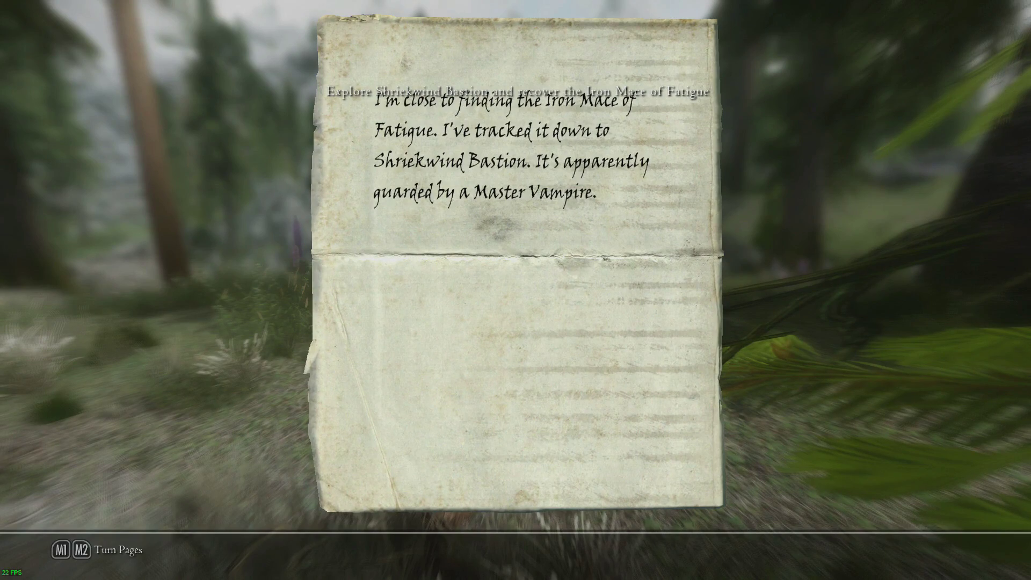
key("Tab")
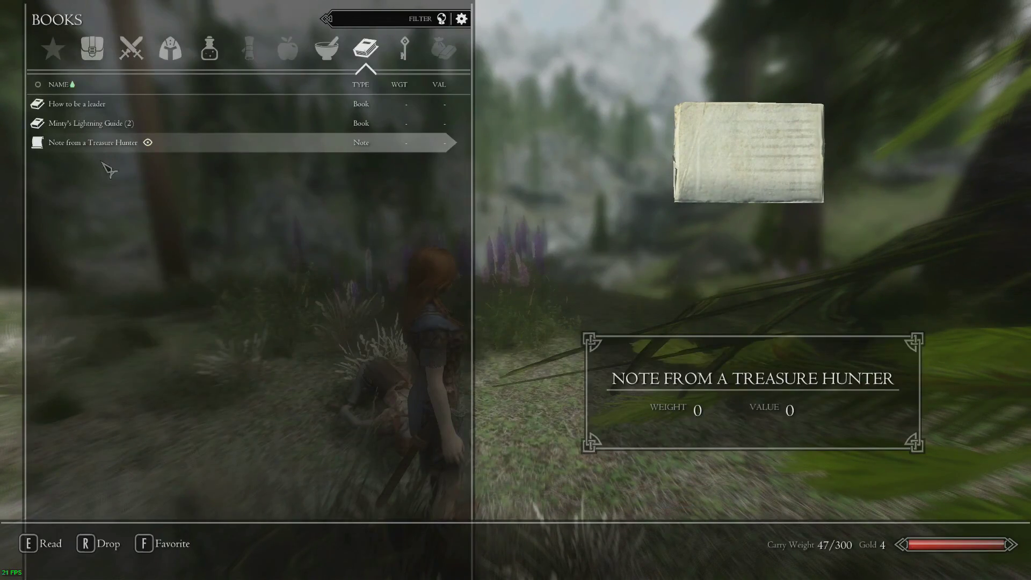
key("Tab")
Move up the path and review the list of mods in Mod Configuration, then resume playing.
key("w")
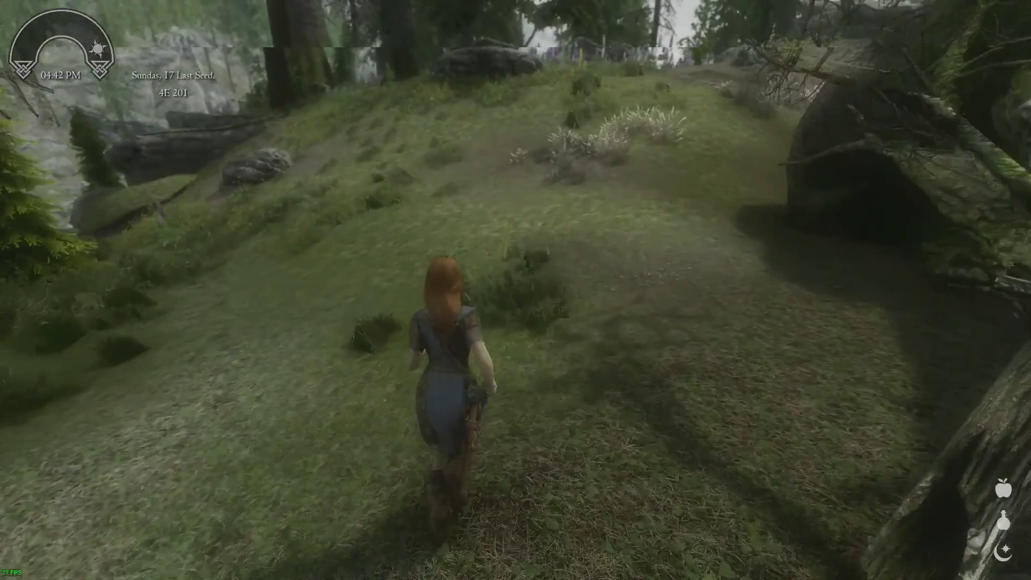
key("Escape")
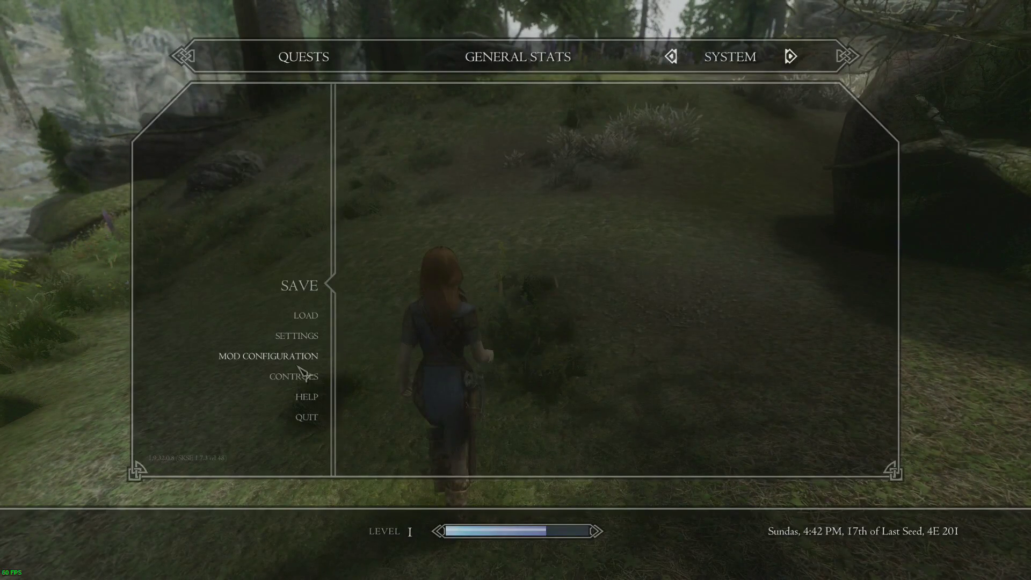
left_click(300, 360)
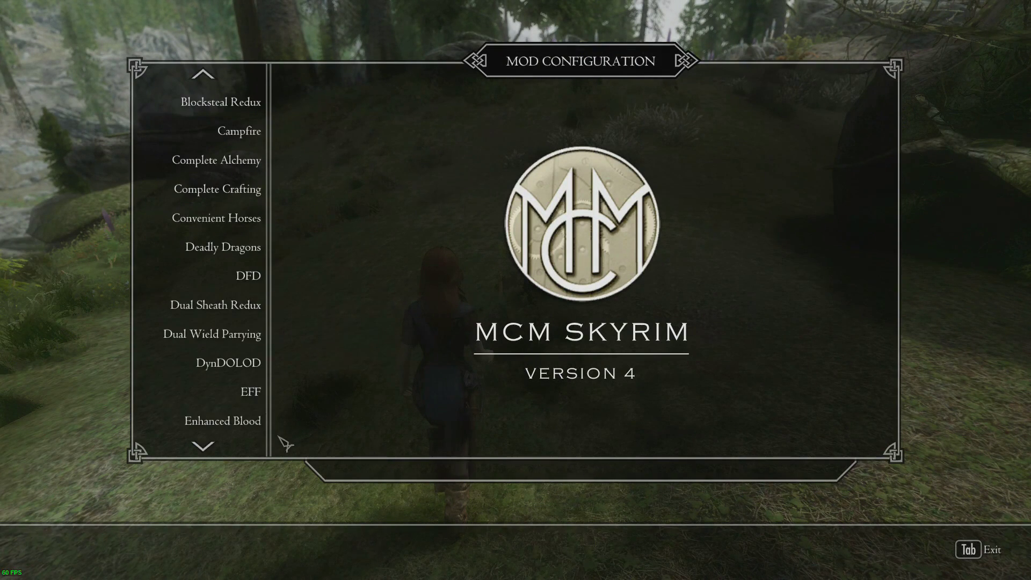
key("Tab")
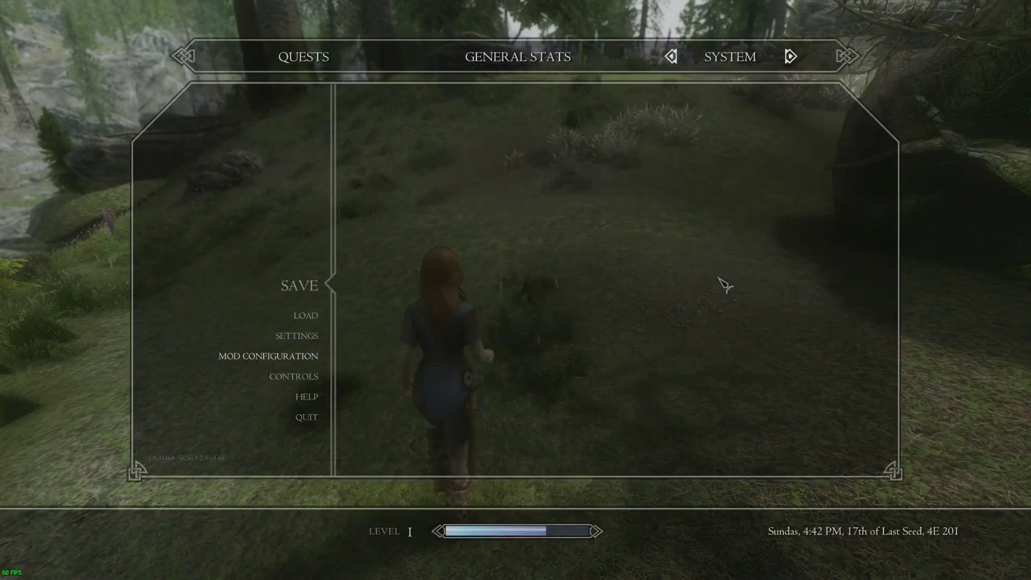
key("Tab")
Explore the flower patches, boulders, forest path and rocky riverbank to examine the modded landscape.
key("w")
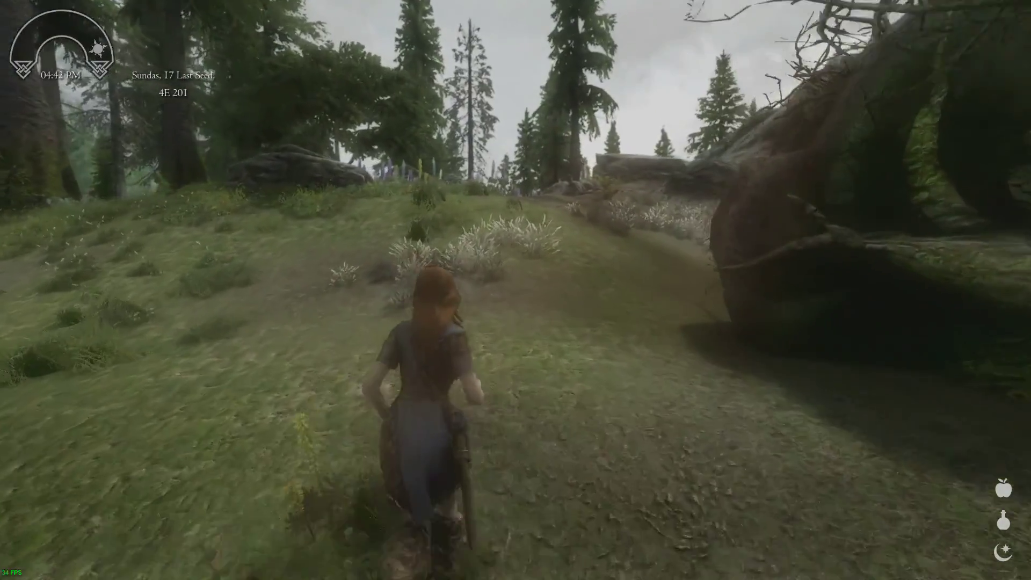
key("w")
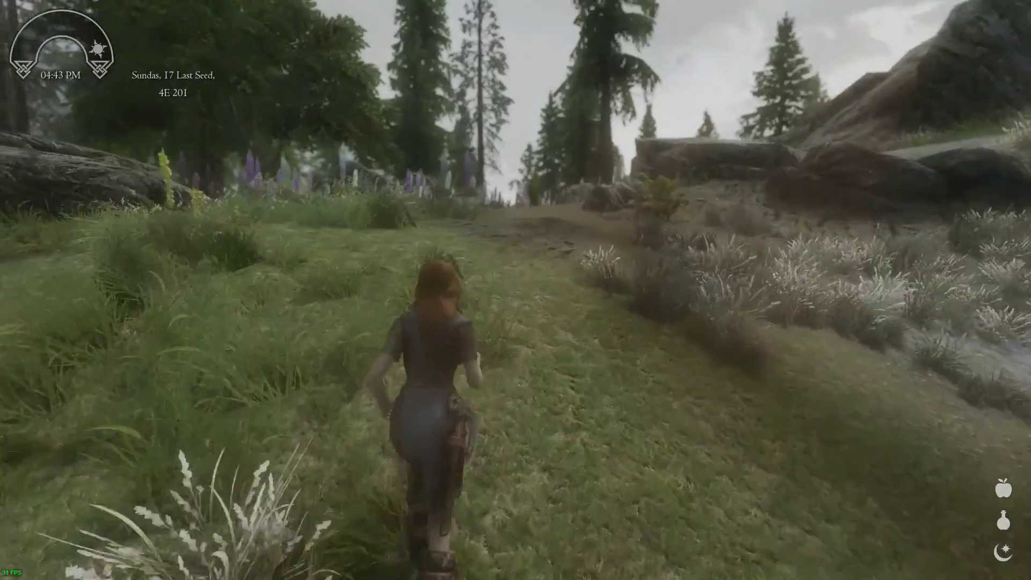
key("w")
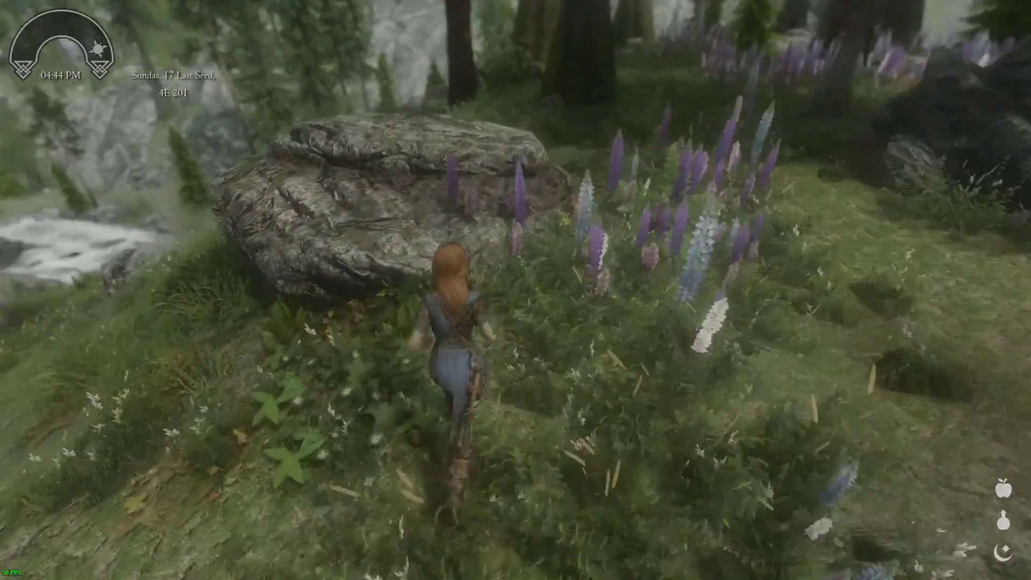
key("w")
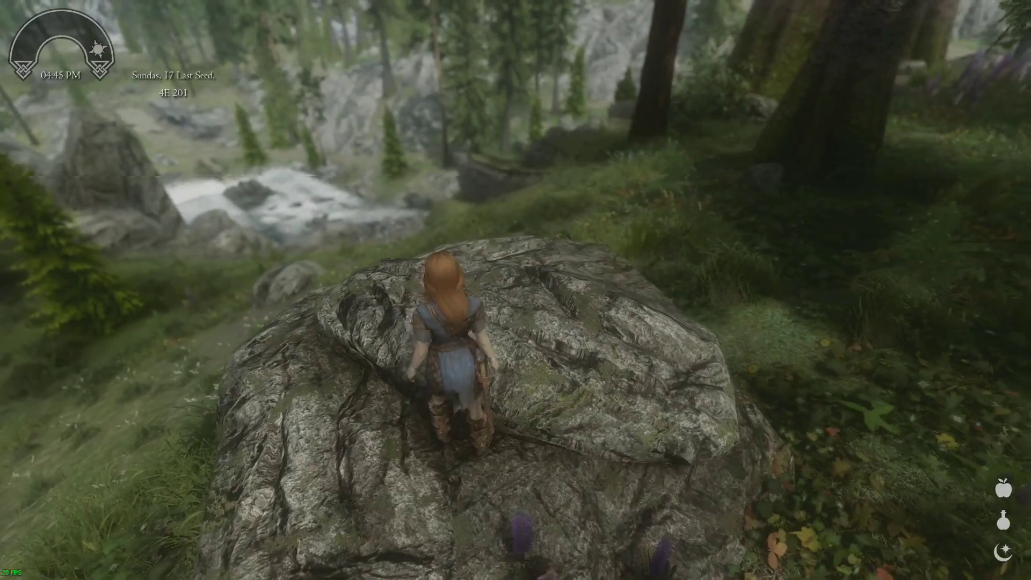
key("w")
key("w")
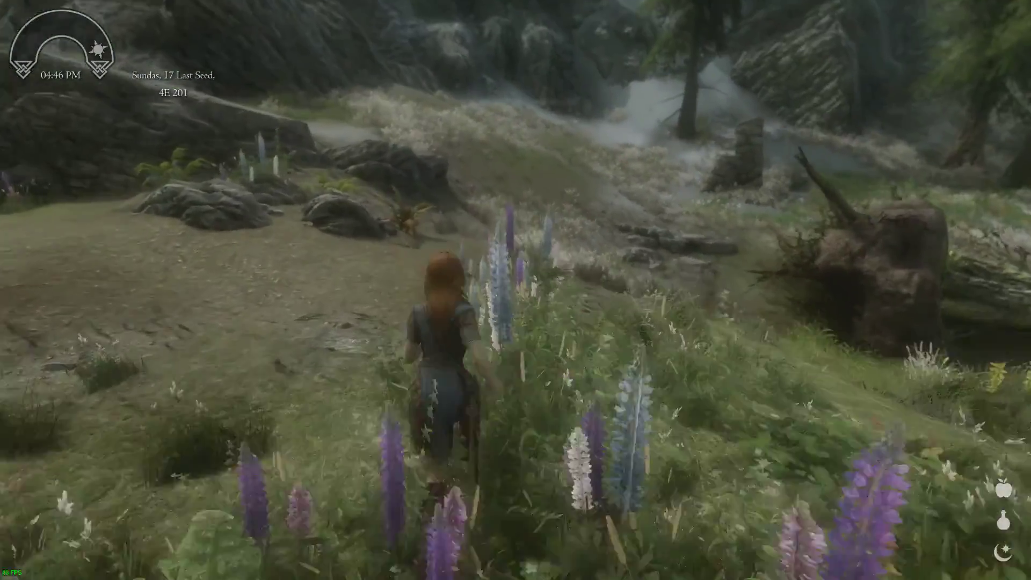
key("w")
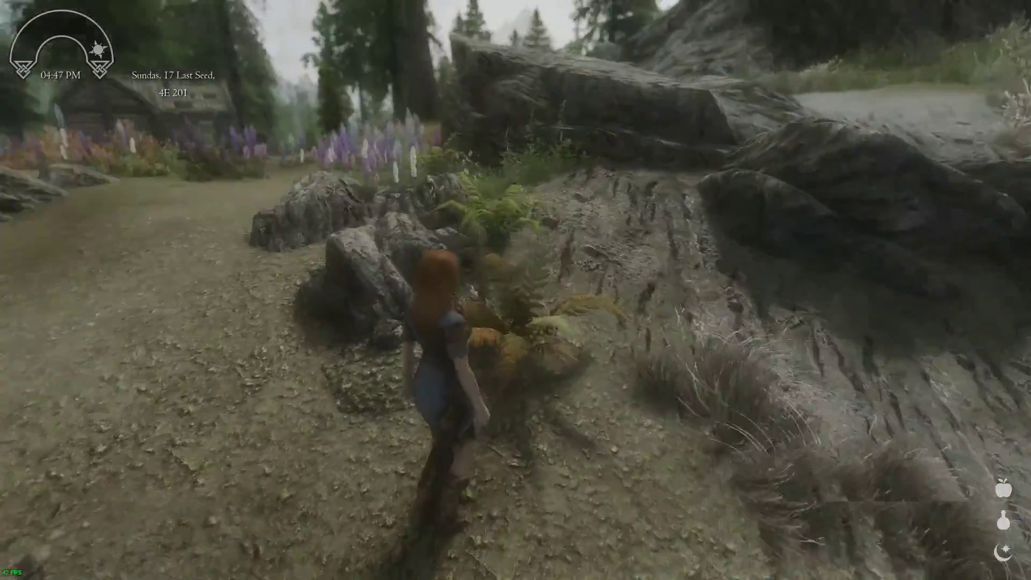
key("w")
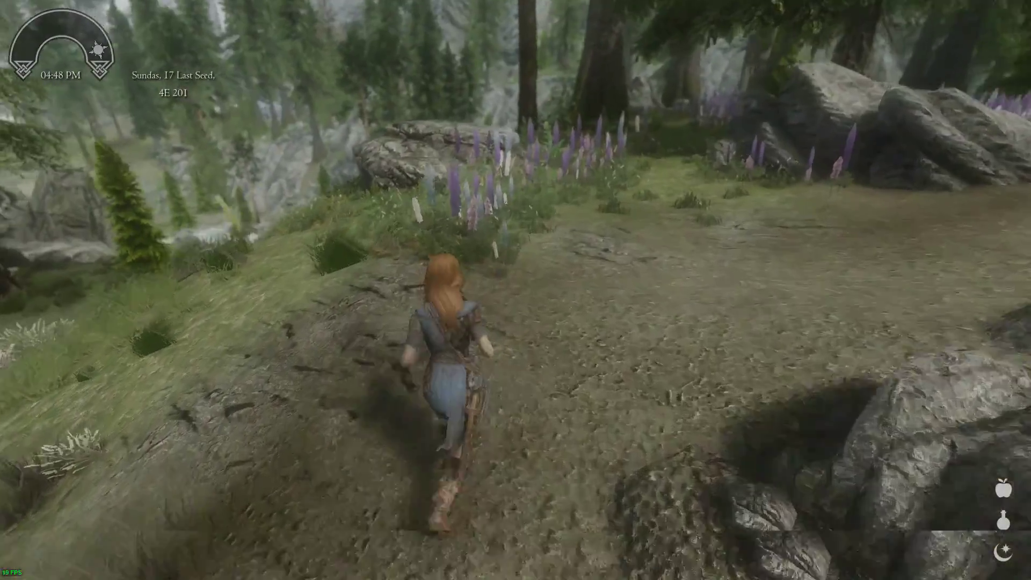
key("w")
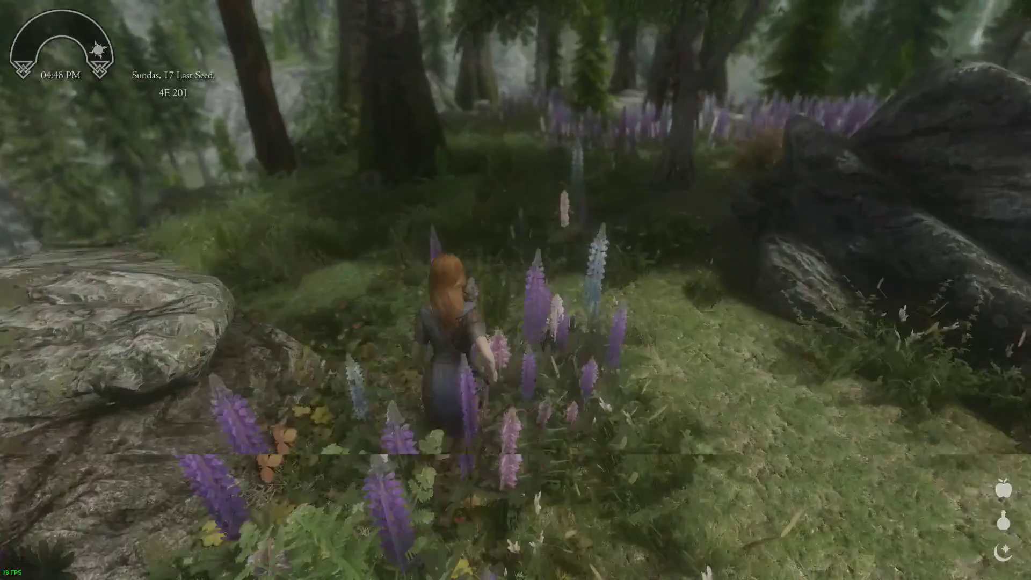
key("w")
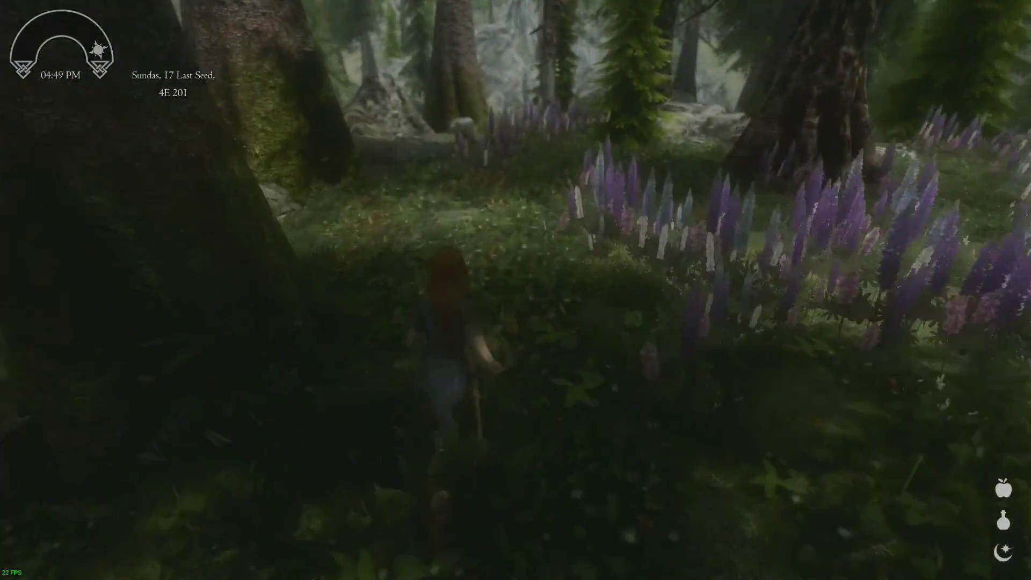
key("w")
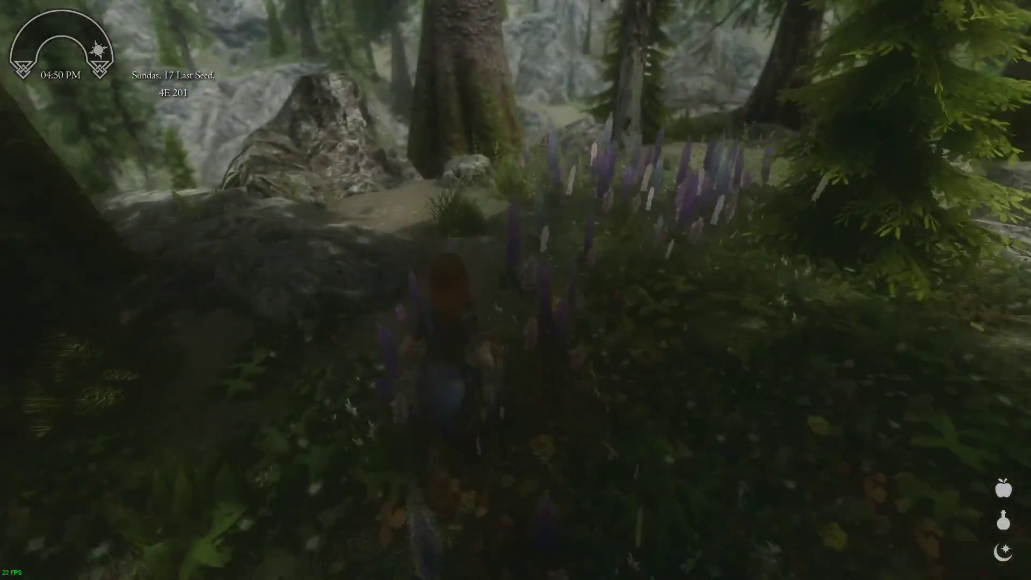
key("w")
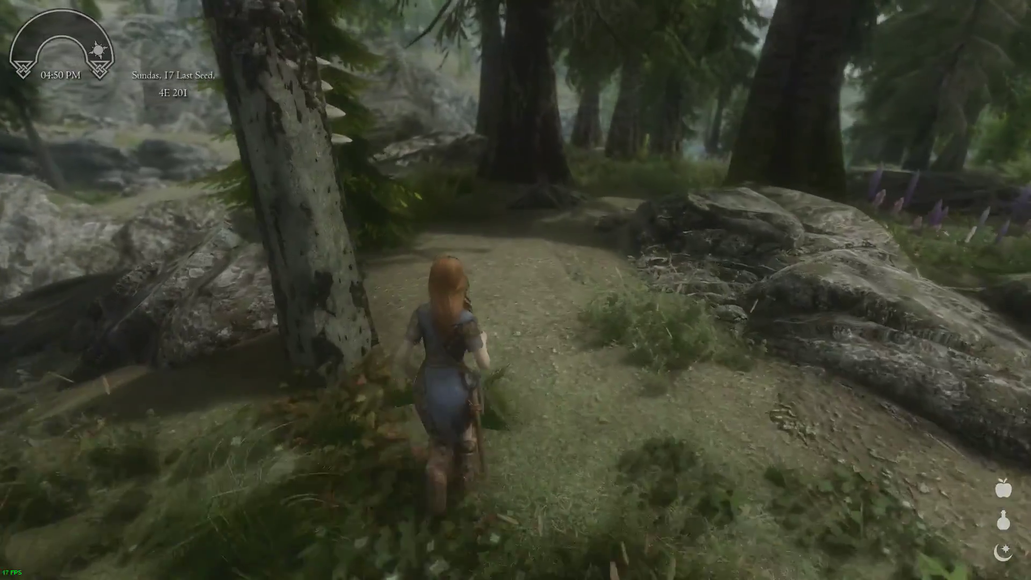
key("w")
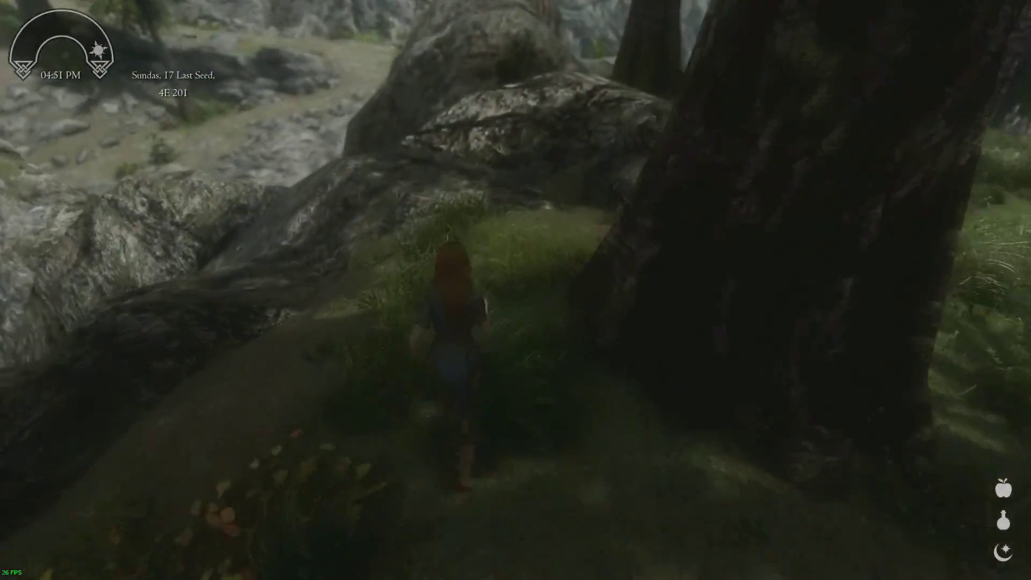
key("w")
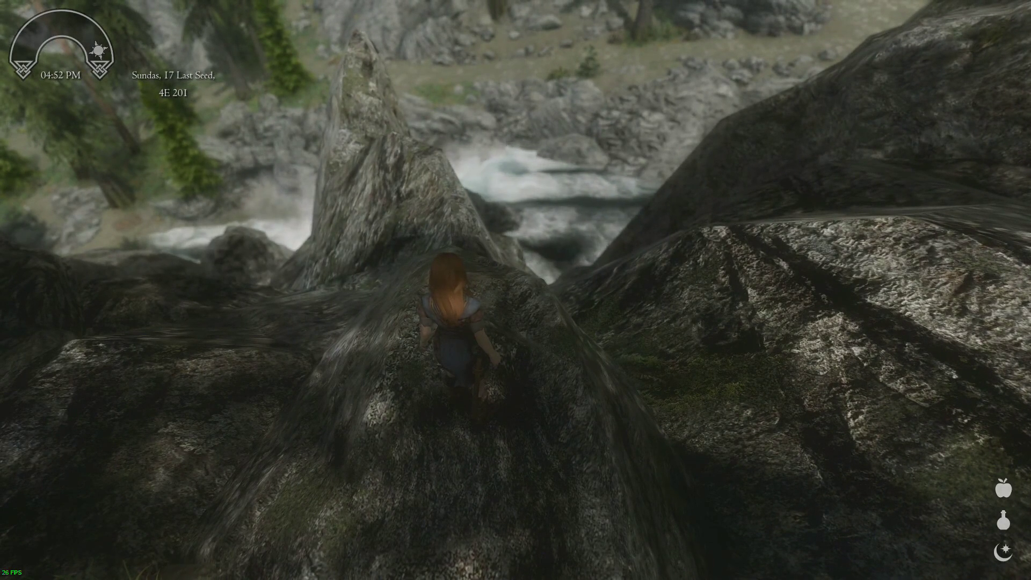
Quit Skyrim to the desktop without saving.
key("Escape")
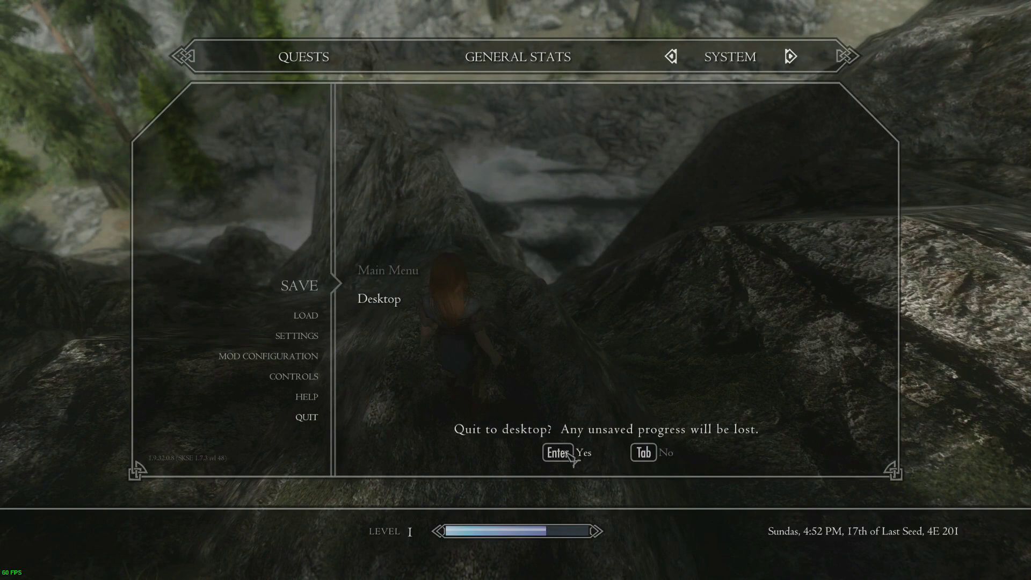
left_click(568, 455)
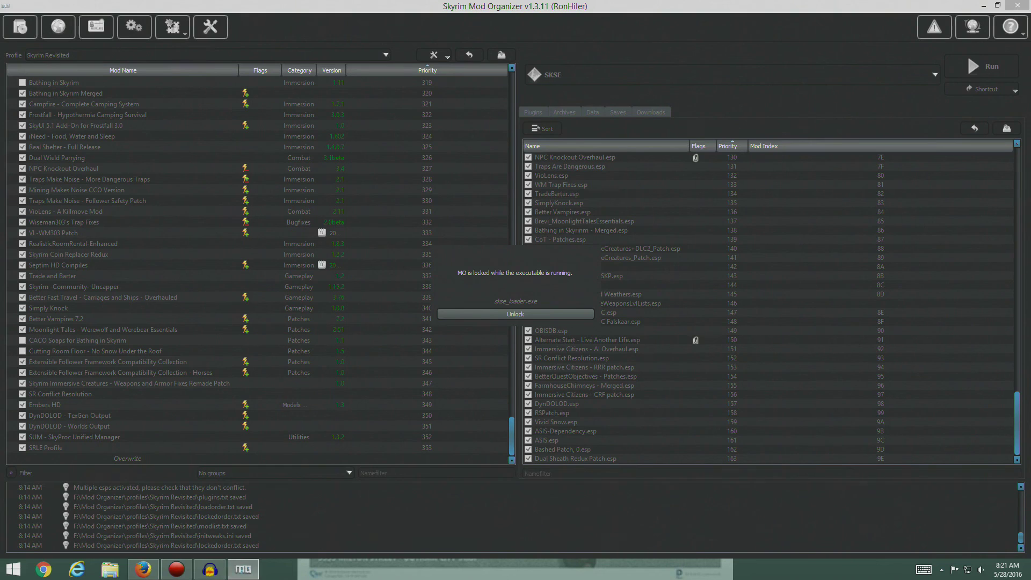